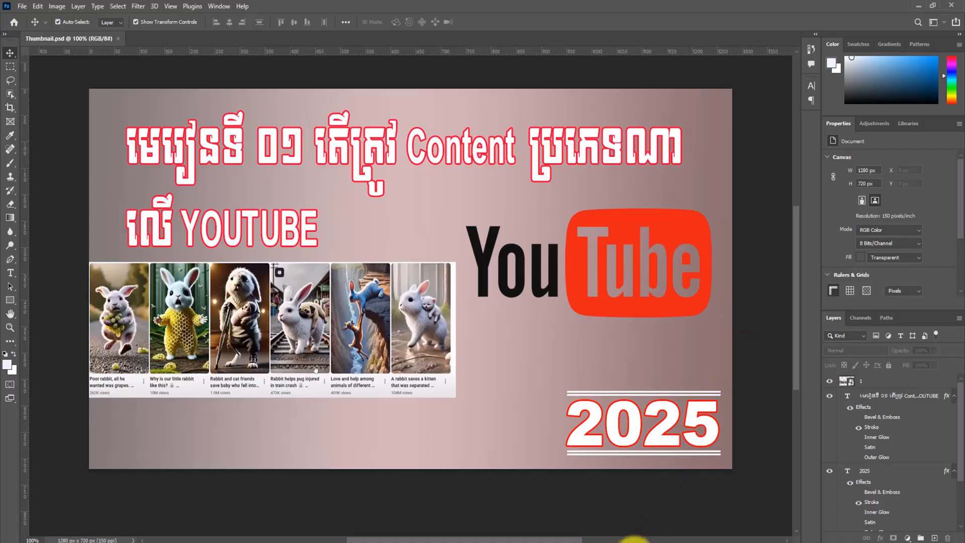
- Switch from Photoshop to the Chrome window showing the YouTube Studio channel dashboard
{"action": "mouse_move", "coordinate": [626, 537]}
{"action": "left_click", "coordinate": [539, 538]}
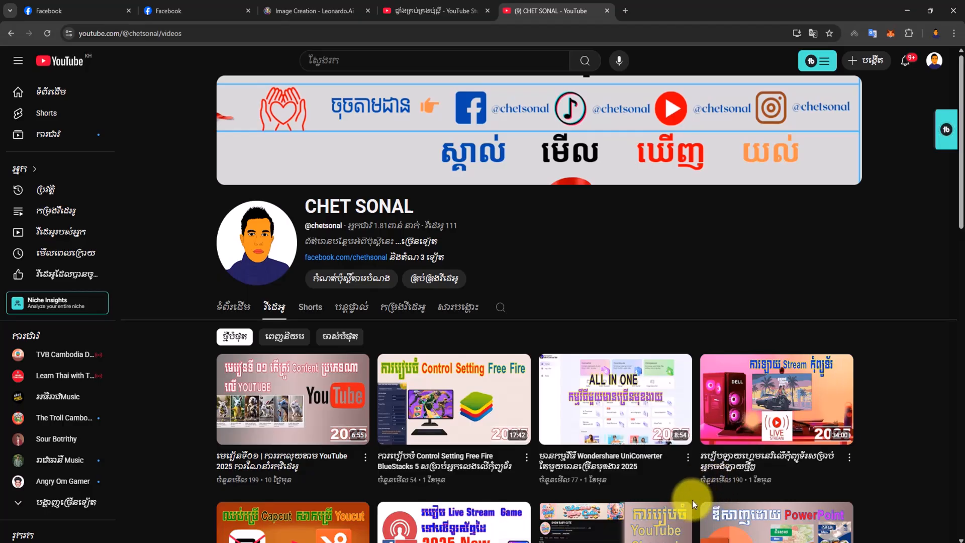
{"action": "left_click", "coordinate": [649, 542]}
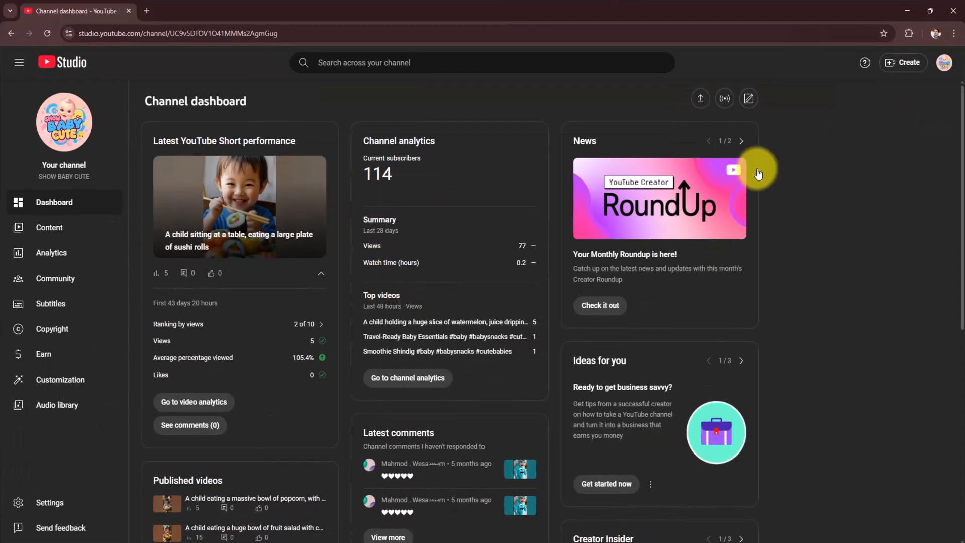
- Check which channels are available for switching accounts in YouTube Studio, and return to the main account options
{"action": "left_click", "coordinate": [943, 64]}
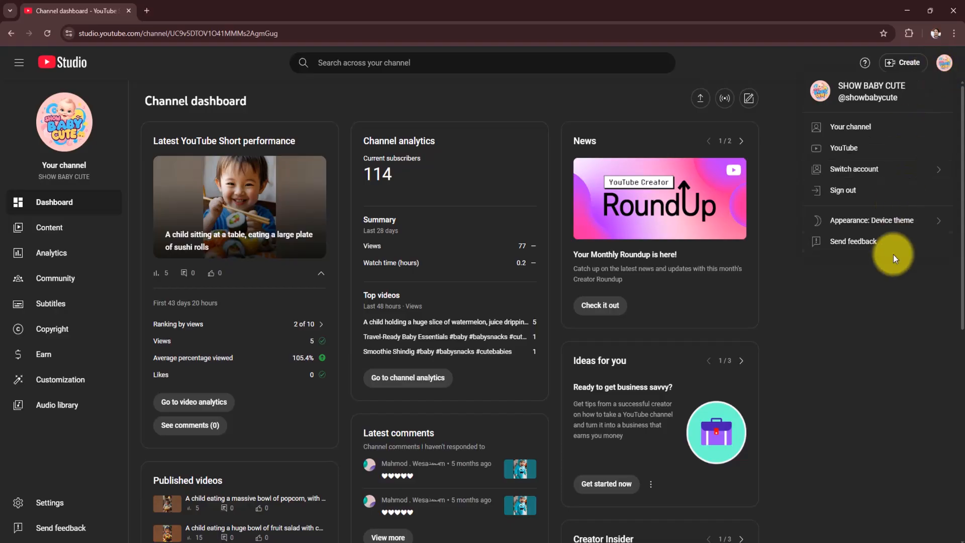
{"action": "left_click", "coordinate": [871, 177]}
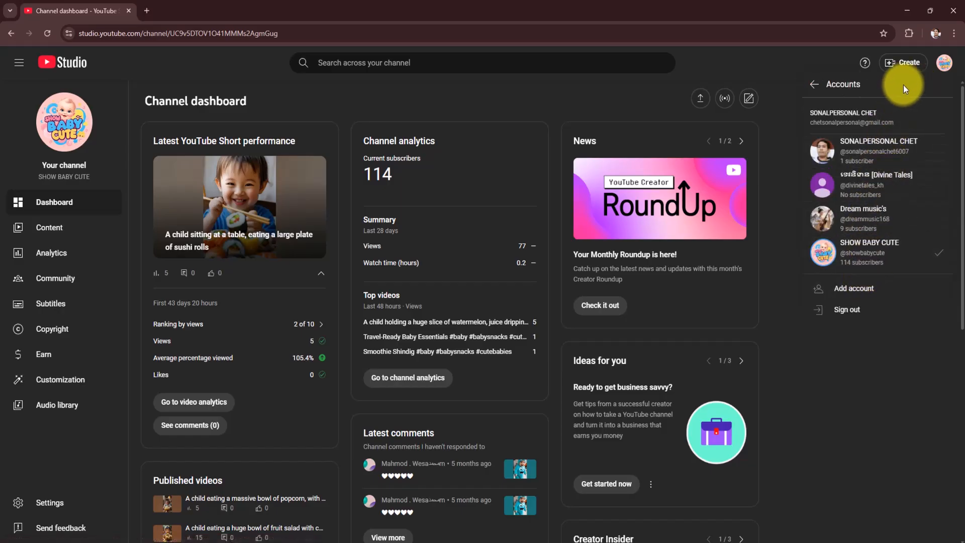
{"action": "left_click", "coordinate": [815, 86]}
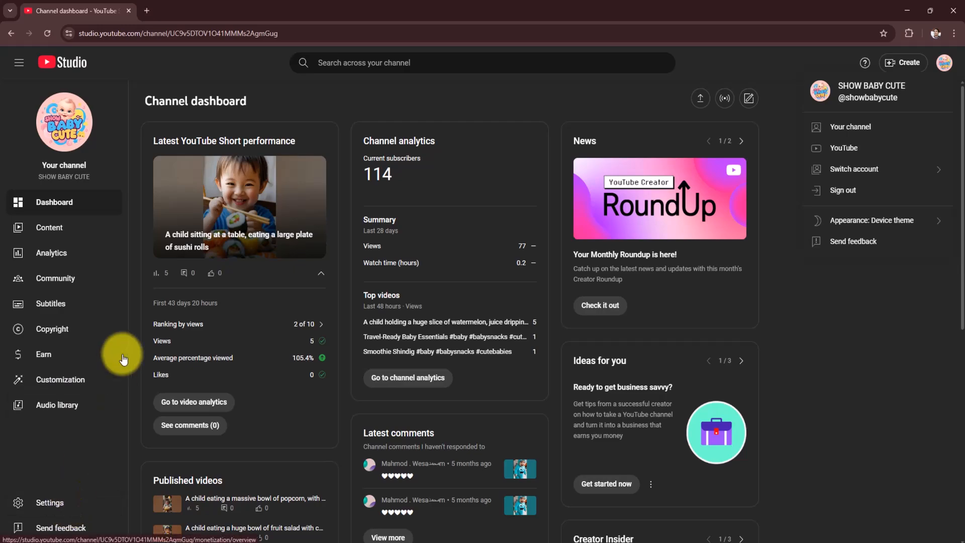
- Open the YouTube home page in a new tab and close the YouTube Studio tab
{"action": "left_click", "coordinate": [147, 10]}
{"action": "left_click", "coordinate": [365, 264]}
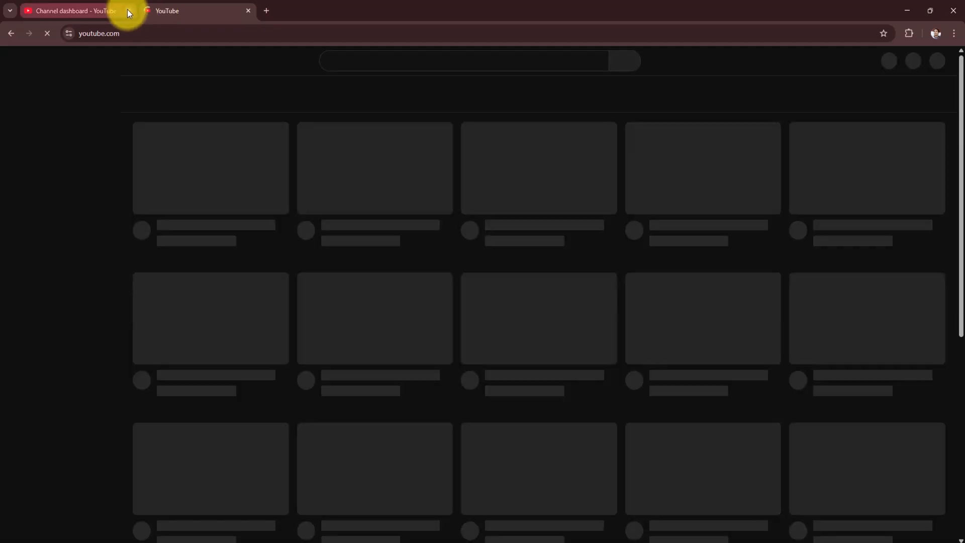
{"action": "left_click", "coordinate": [128, 11]}
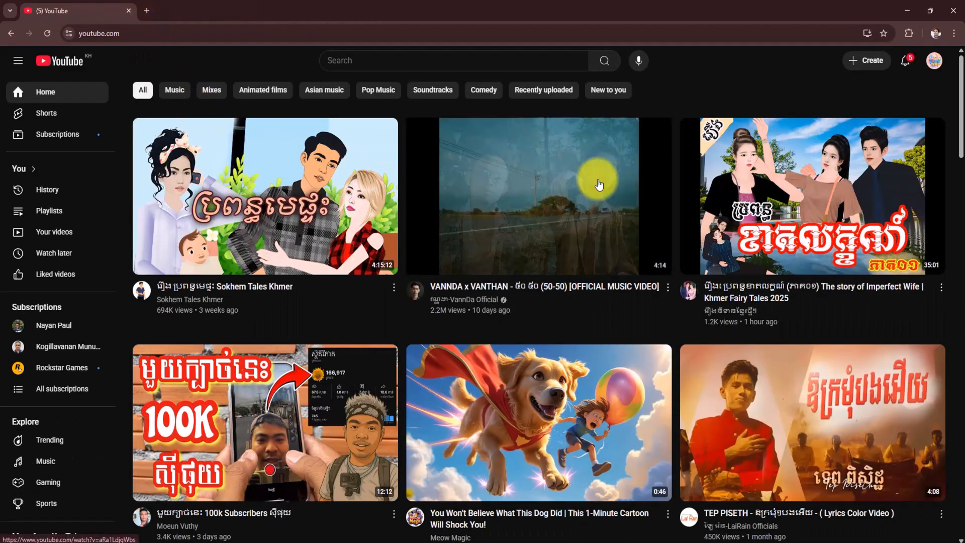
- Open the YouTube account settings page for the SHOW BABY CUTE channel
{"action": "left_click", "coordinate": [930, 61]}
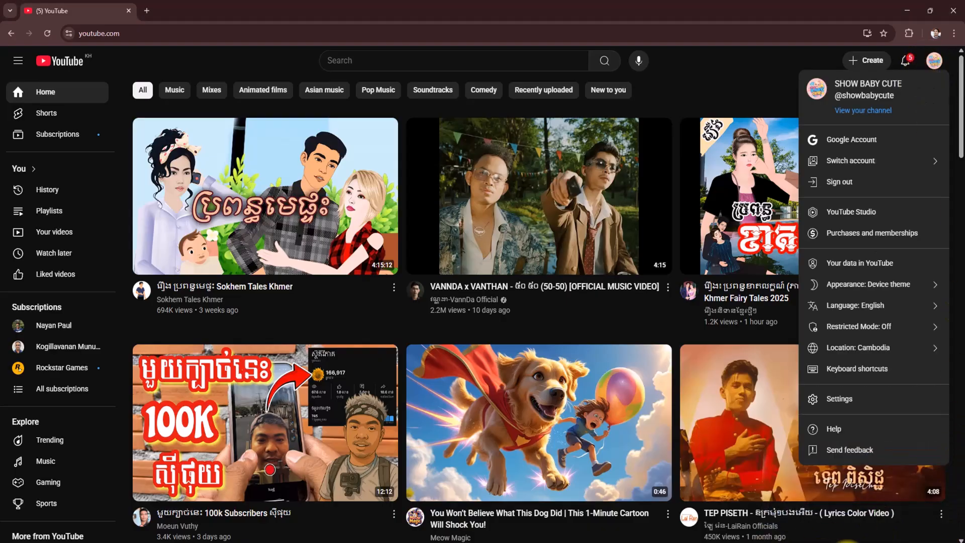
{"action": "left_click", "coordinate": [847, 542]}
{"action": "right_click", "coordinate": [810, 525]}
{"action": "left_click", "coordinate": [828, 523]}
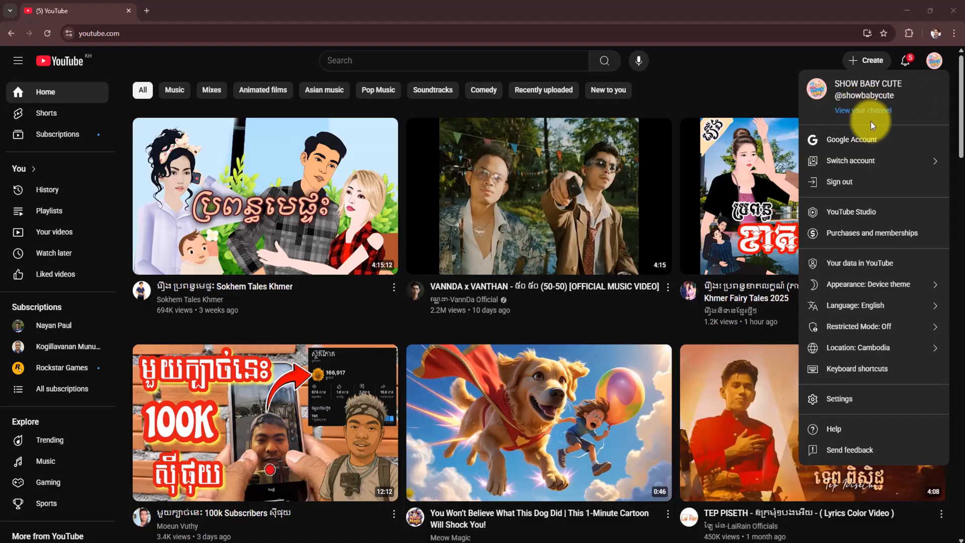
{"action": "left_click", "coordinate": [942, 65]}
{"action": "left_click", "coordinate": [938, 62]}
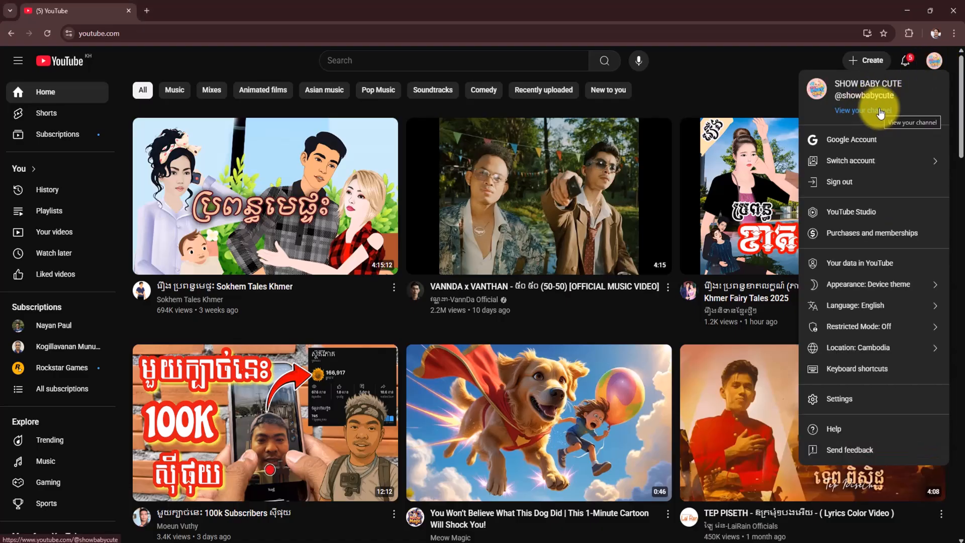
{"action": "left_click", "coordinate": [860, 397]}
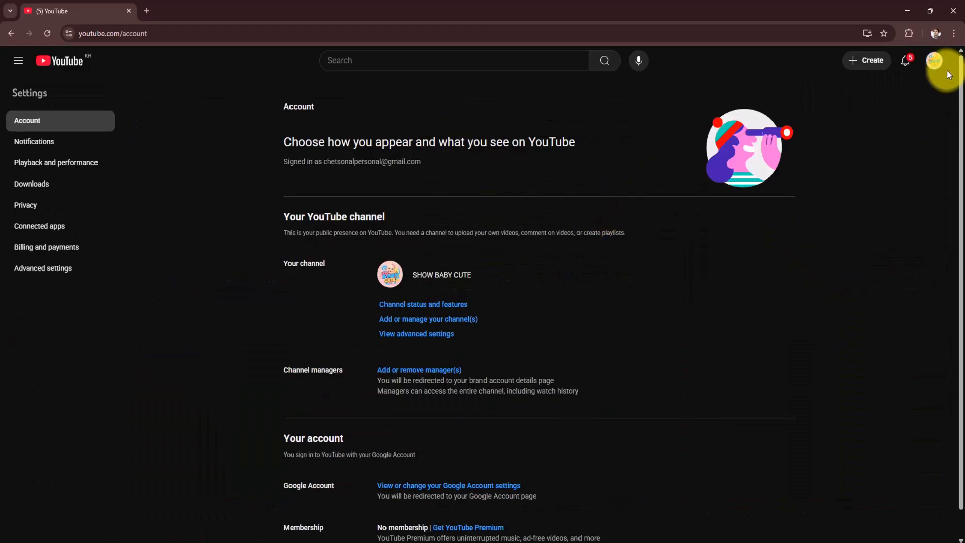
- Review the account settings page along with its advanced settings, channel status and features, and list of all channels
{"action": "left_click", "coordinate": [933, 61]}
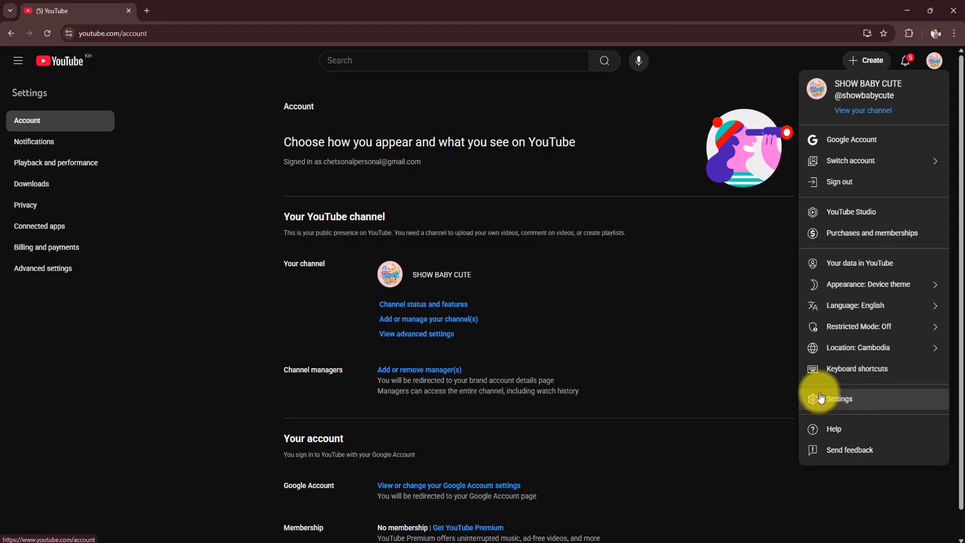
{"action": "left_click", "coordinate": [692, 329]}
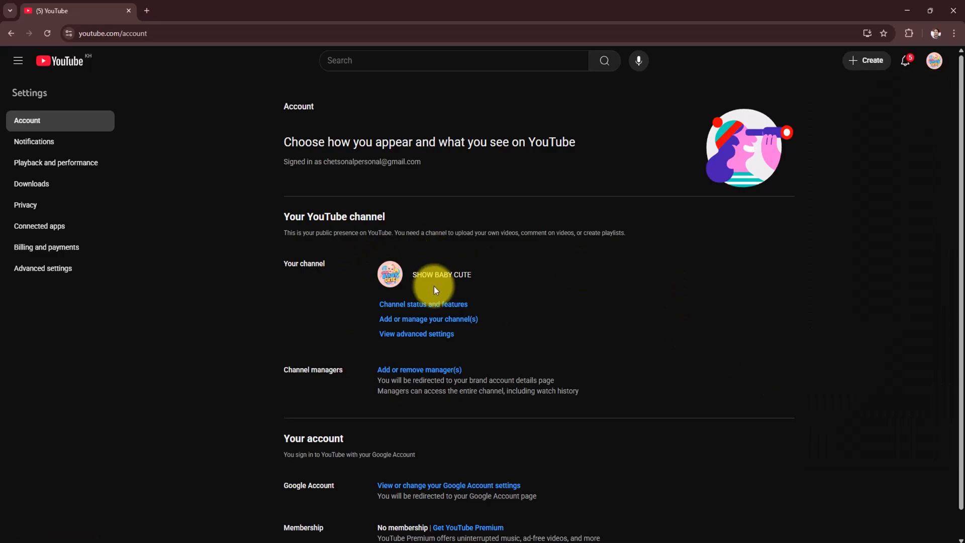
{"action": "scroll", "coordinate": [552, 289], "scroll_direction": "down", "scroll_amount": 1}
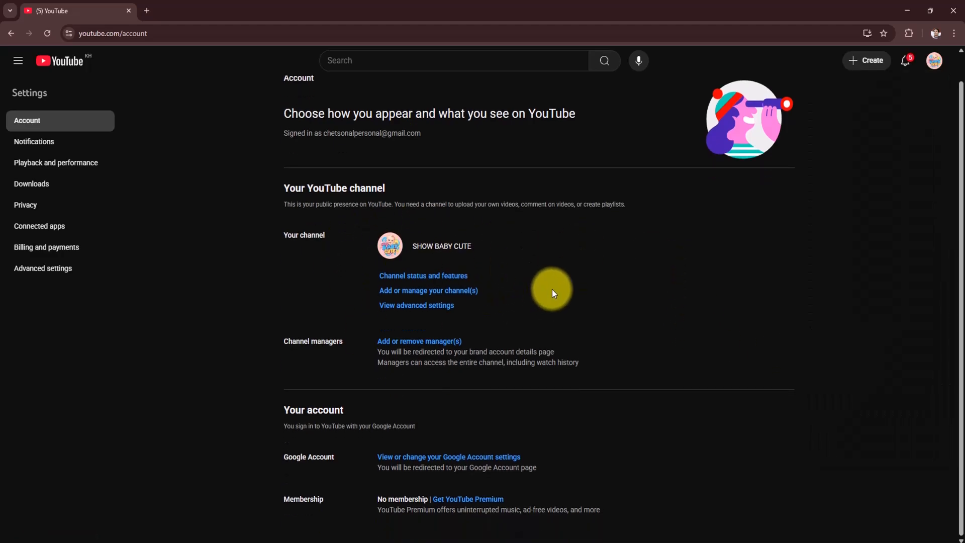
{"action": "scroll", "coordinate": [549, 288], "scroll_direction": "up", "scroll_amount": 1}
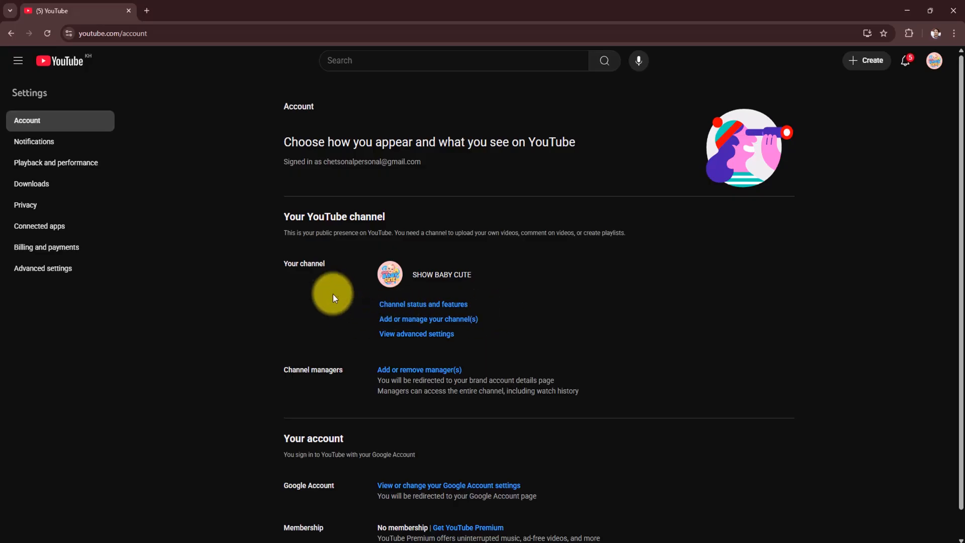
{"action": "scroll", "coordinate": [442, 284], "scroll_direction": "down", "scroll_amount": 1}
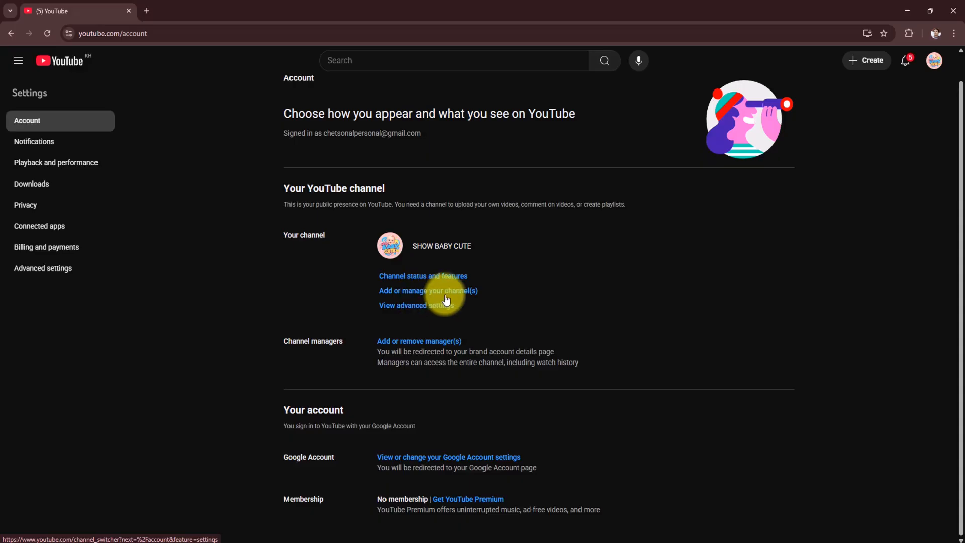
{"action": "left_click", "coordinate": [417, 307]}
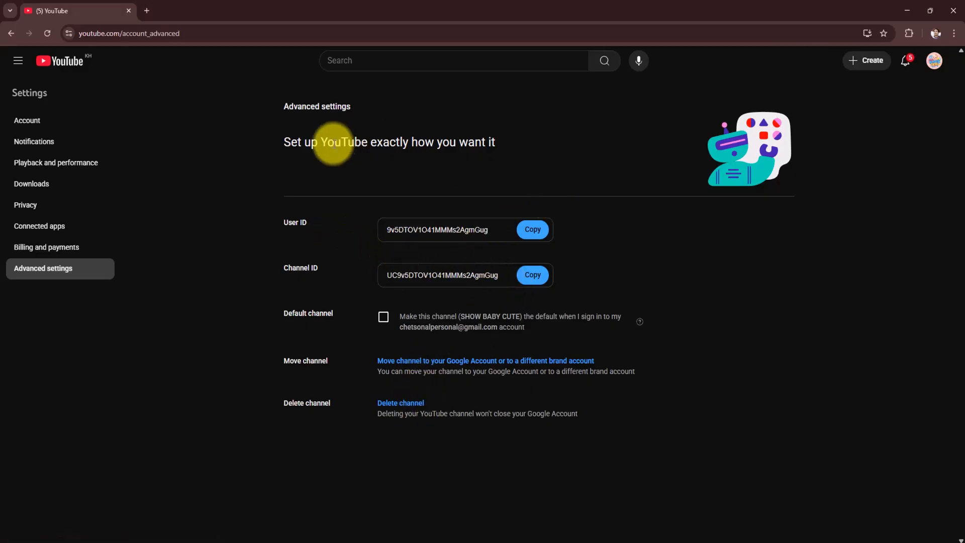
{"action": "left_click", "coordinate": [34, 120]}
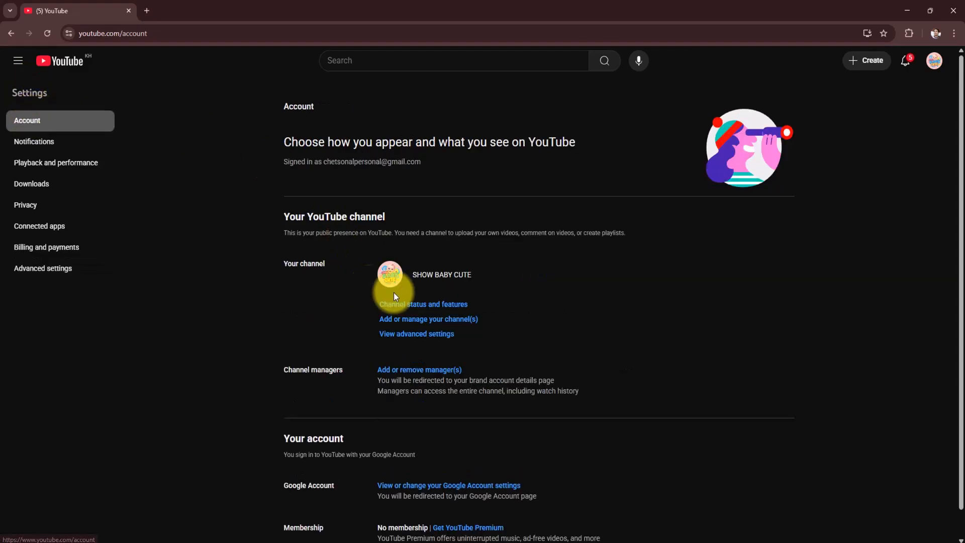
{"action": "left_click", "coordinate": [423, 304]}
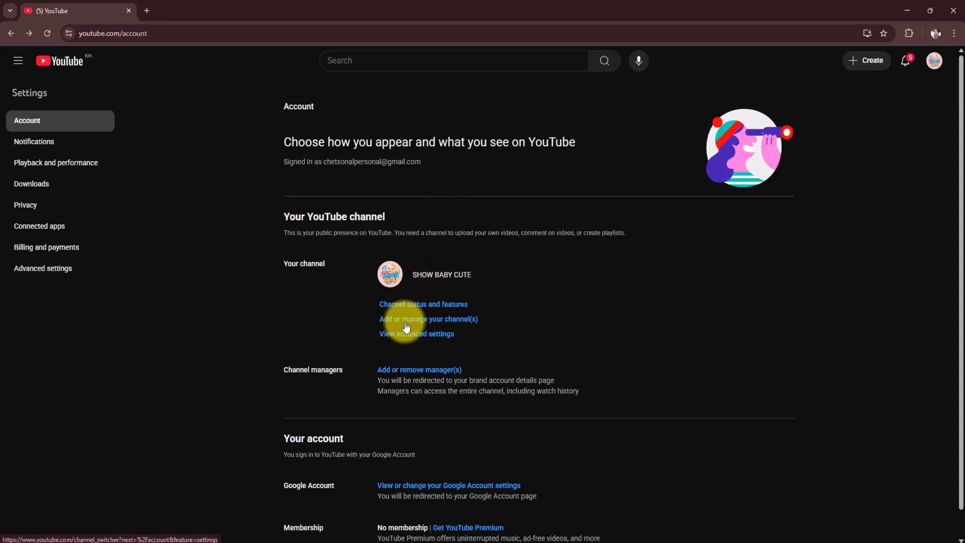
{"action": "left_click", "coordinate": [467, 317]}
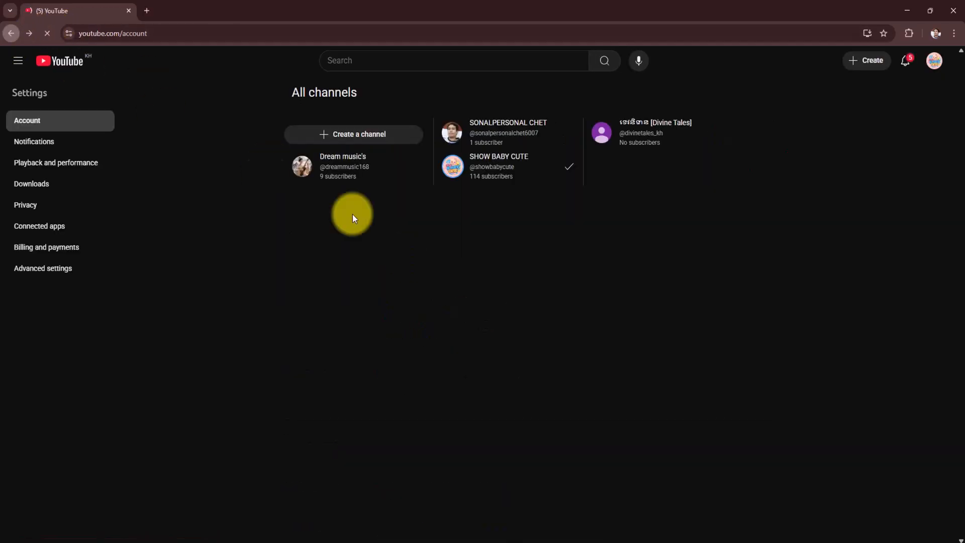
- Reopen the account settings and start creating a new channel from the channel management page
{"action": "left_click", "coordinate": [934, 62]}
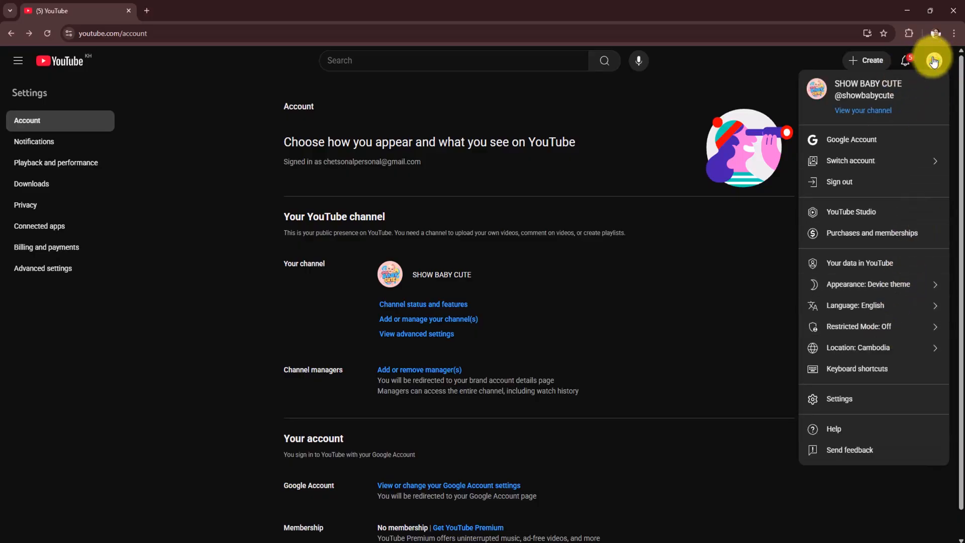
{"action": "left_click", "coordinate": [935, 61]}
{"action": "left_click", "coordinate": [936, 63]}
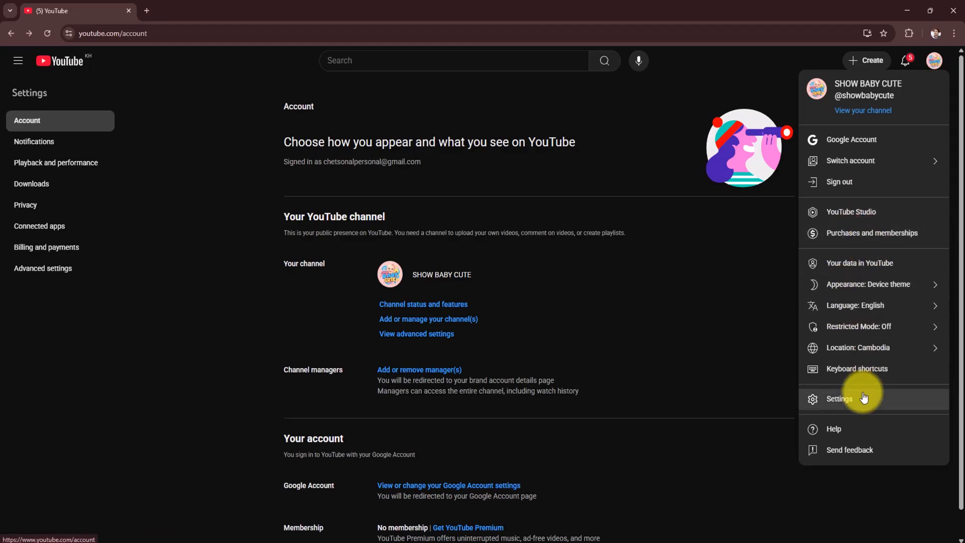
{"action": "left_click", "coordinate": [846, 405]}
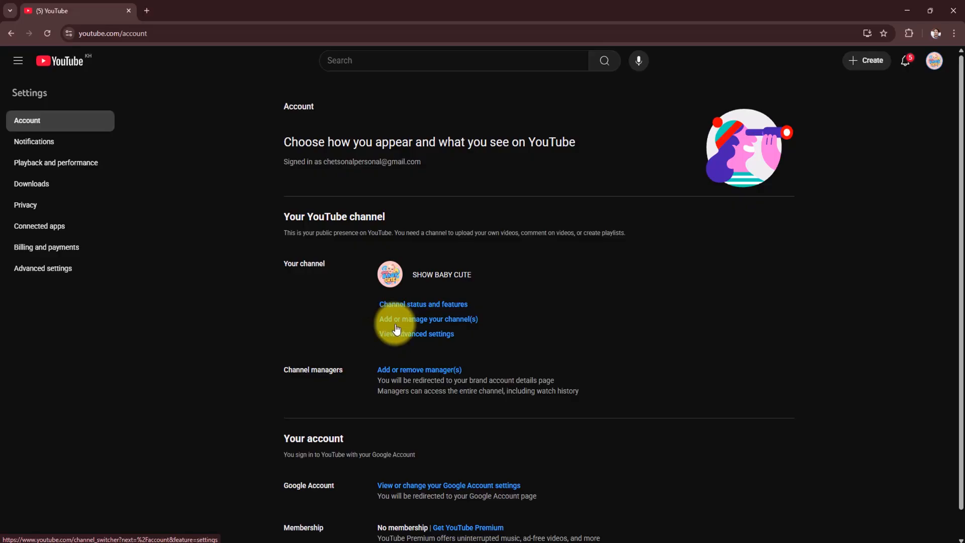
{"action": "left_click", "coordinate": [453, 327]}
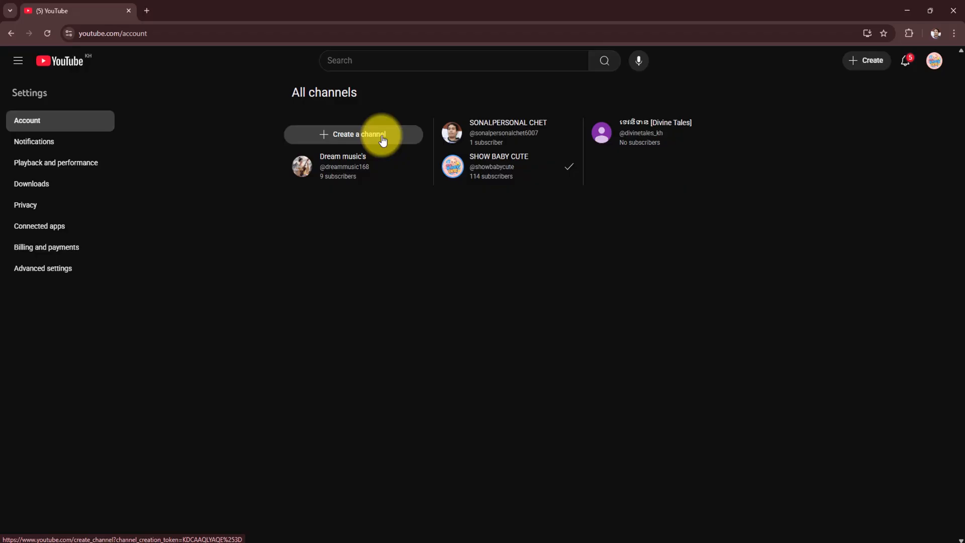
{"action": "left_click", "coordinate": [382, 136]}
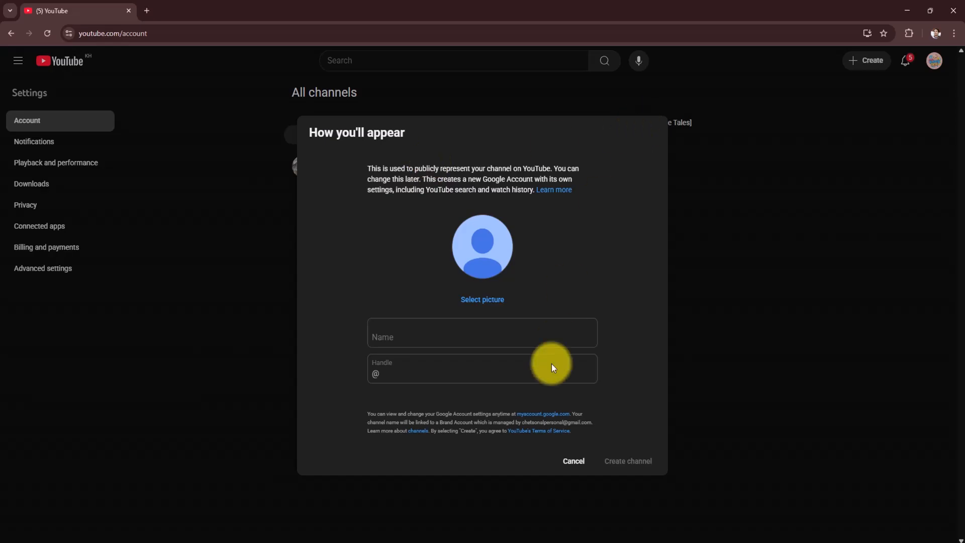
- Enter "BIG SHOW AI SHORT" as the new channel's name
{"action": "left_click", "coordinate": [395, 335]}
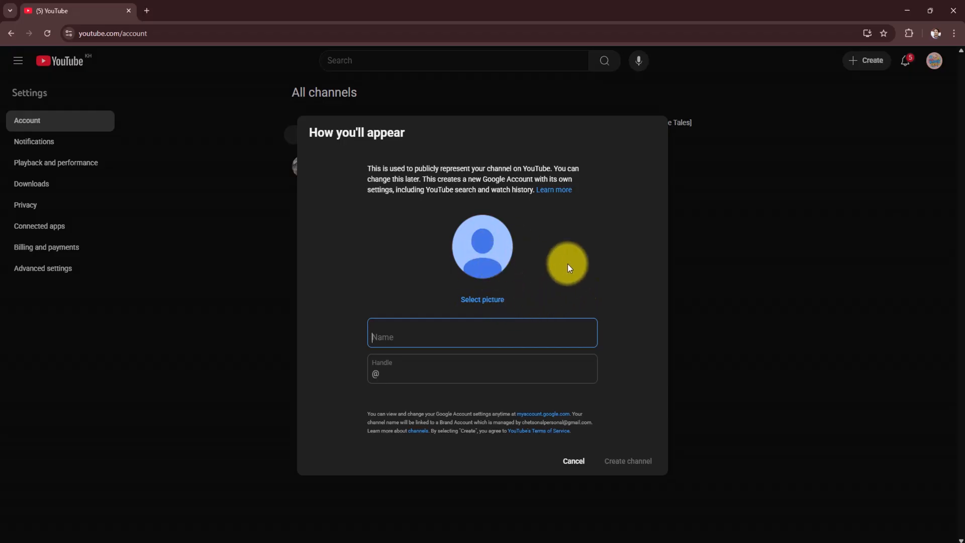
{"action": "type", "text": "B"}
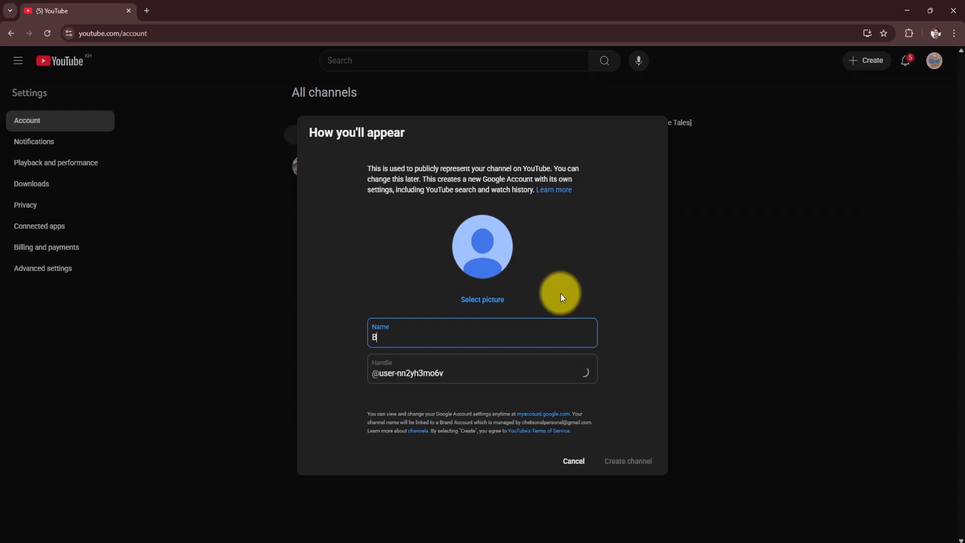
{"action": "type", "text": "l"}
{"action": "type", "text": "G "}
{"action": "type", "text": "S"}
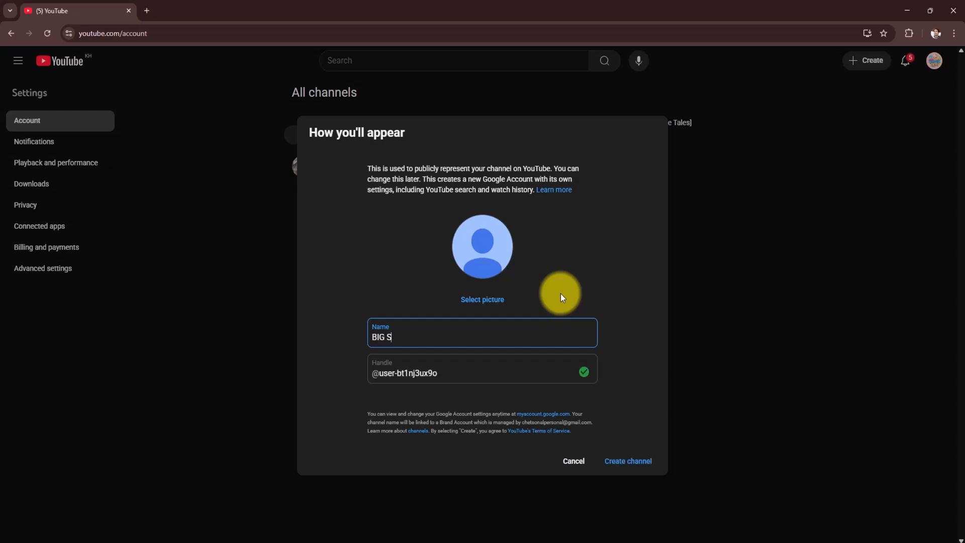
{"action": "type", "text": "HOW "}
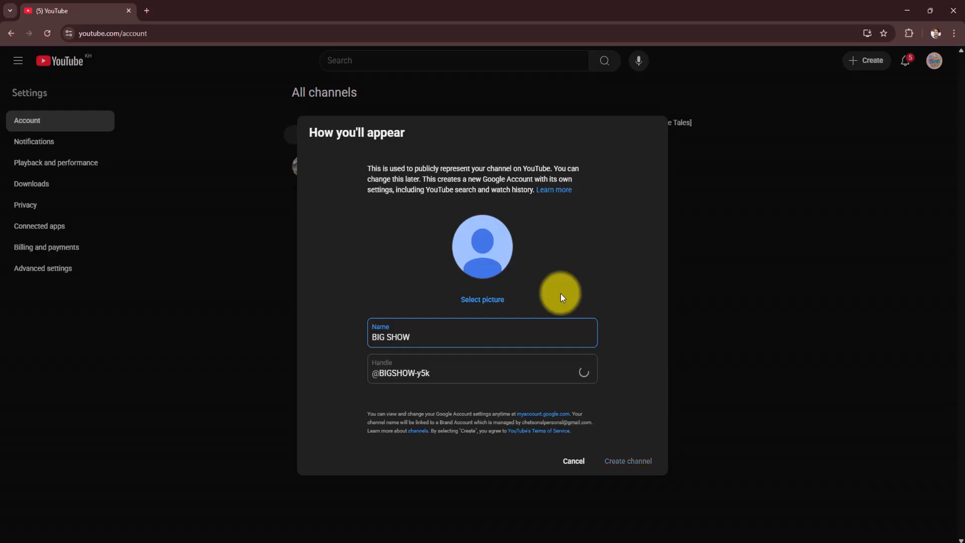
{"action": "type", "text": "AI SHORT"}
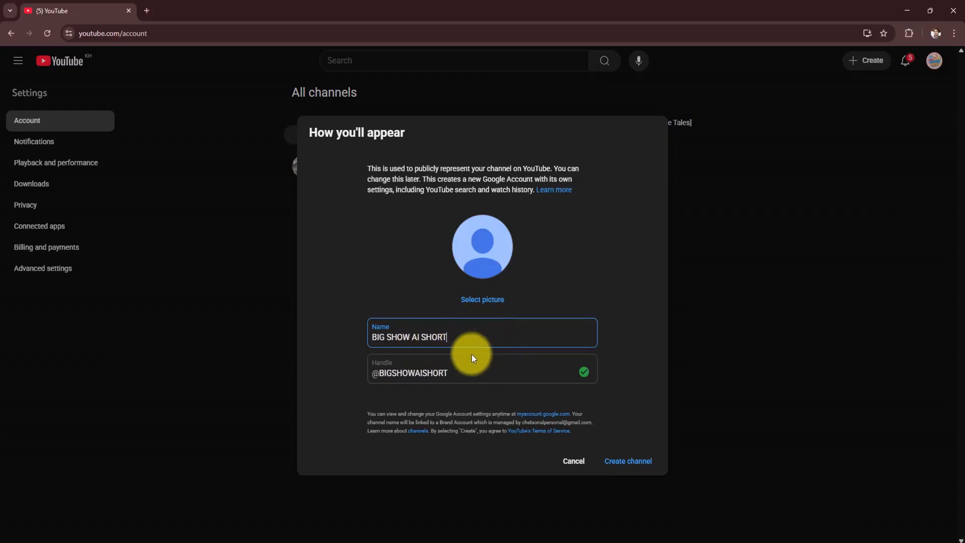
- Replace the new channel's name with "Big show ai short"
{"action": "left_click_drag", "start_coordinate": [465, 336], "coordinate": [352, 336]}
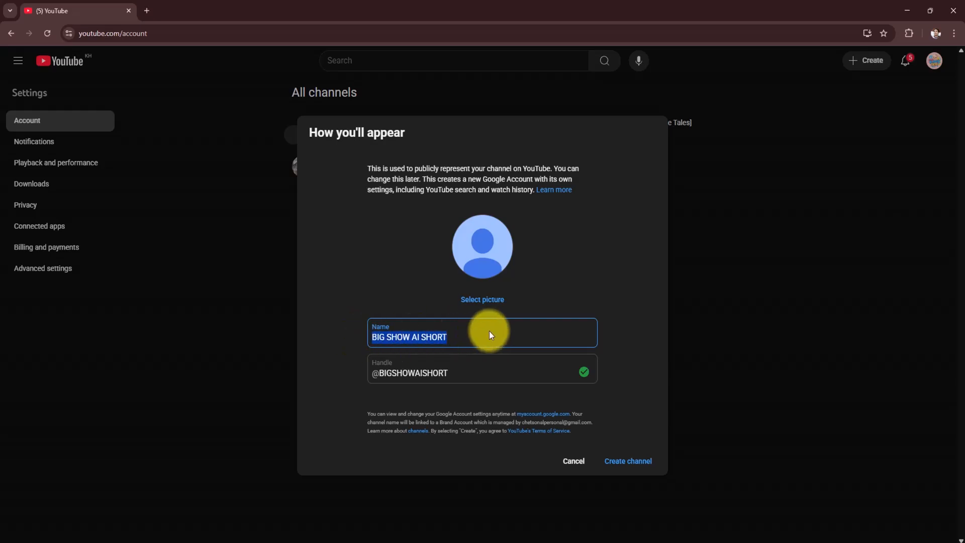
{"action": "type", "text": "B"}
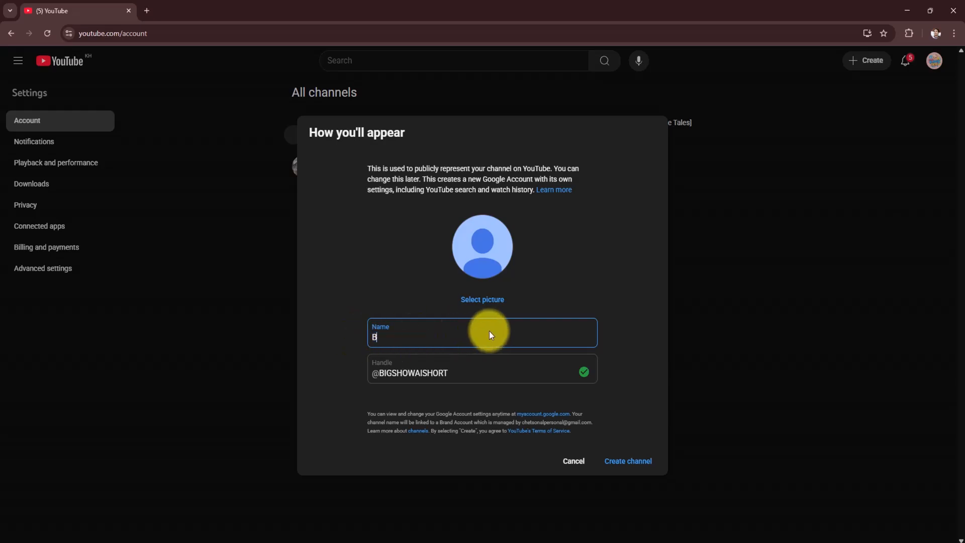
{"action": "type", "text": "ig s"}
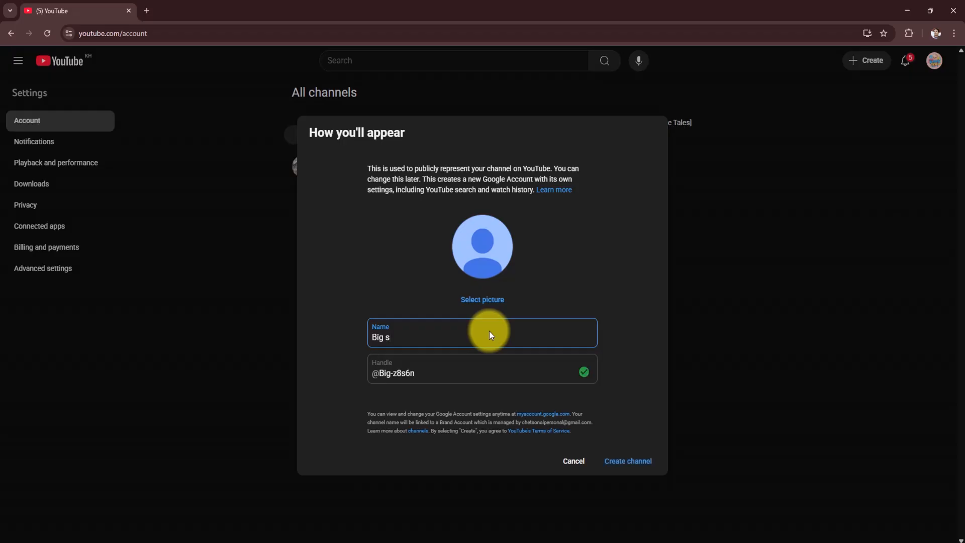
{"action": "type", "text": "how"}
{"action": "type", "text": "ai"}
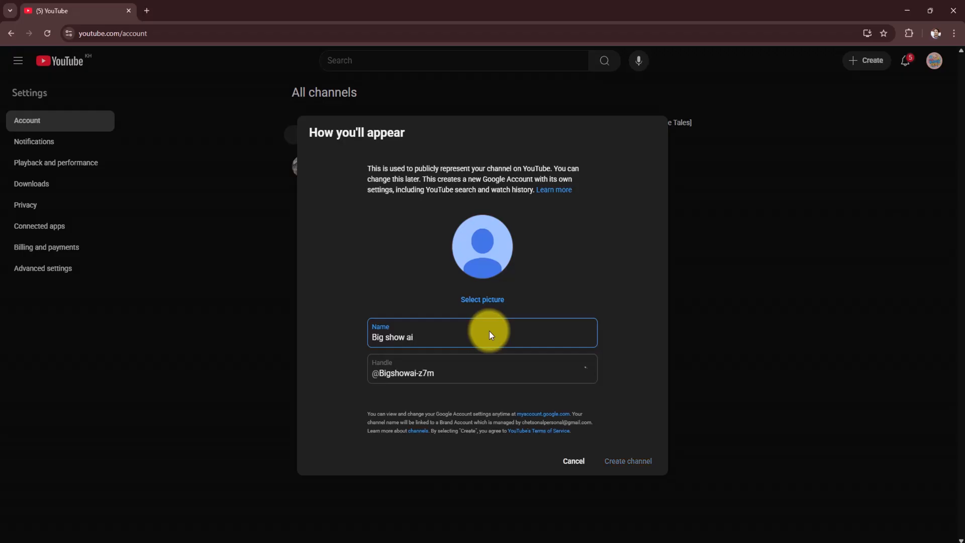
{"action": "type", "text": " short"}
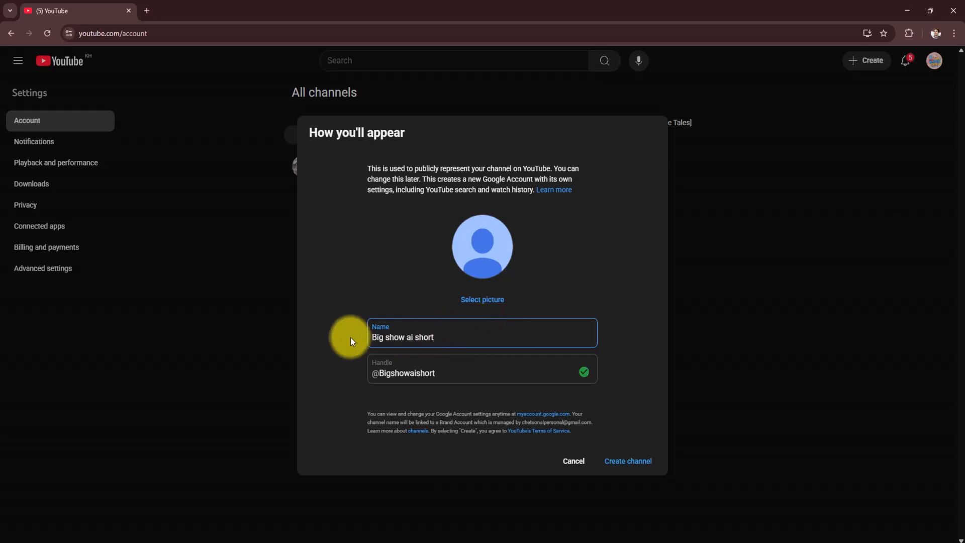
- Change the new channel's name to "BIG SHOW AI SHORT" and create the channel
{"action": "left_click_drag", "start_coordinate": [434, 336], "coordinate": [384, 332]}
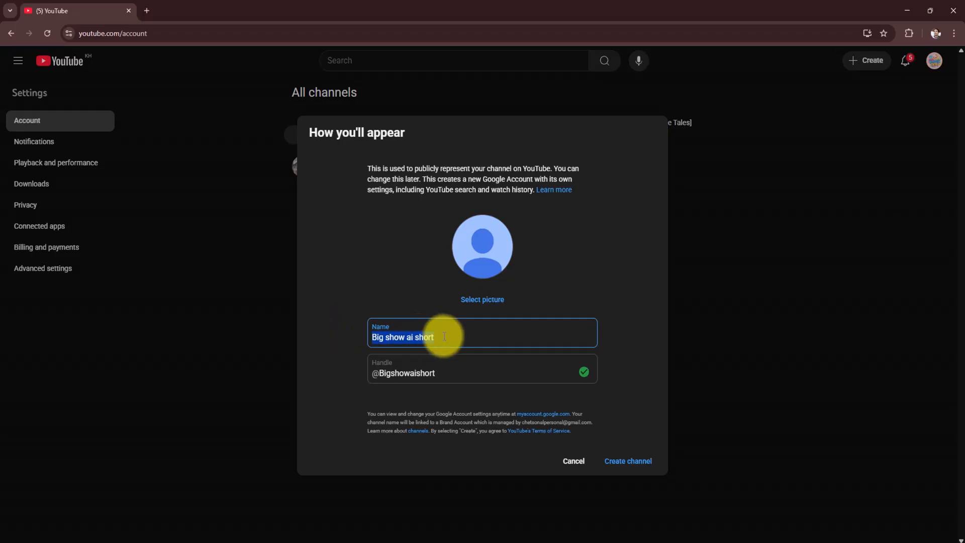
{"action": "type", "text": "B"}
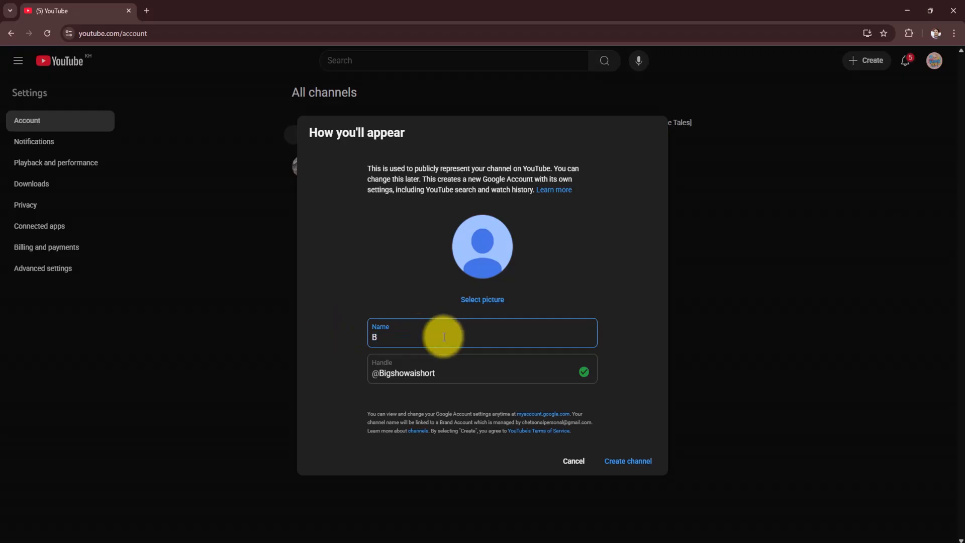
{"action": "type", "text": "IG SHOW"}
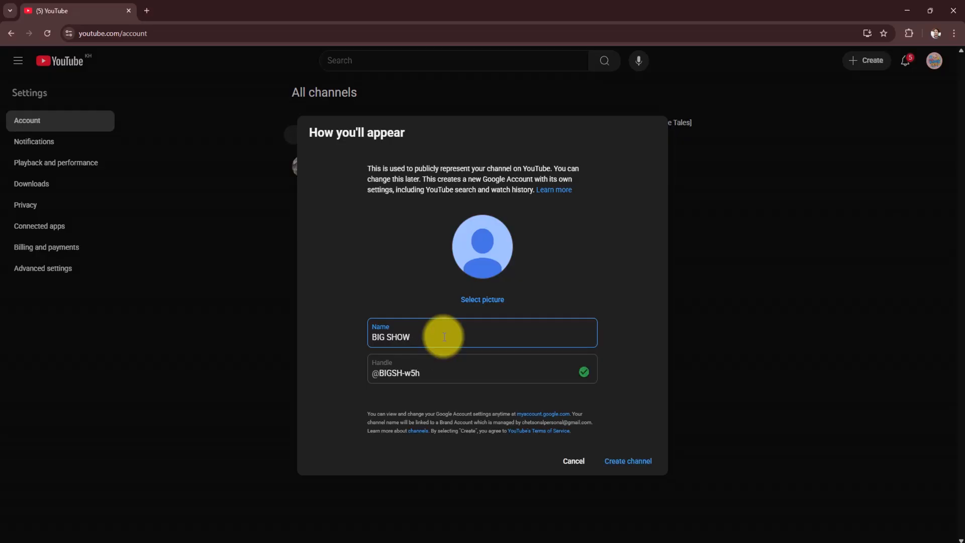
{"action": "type", "text": " AI SHORT"}
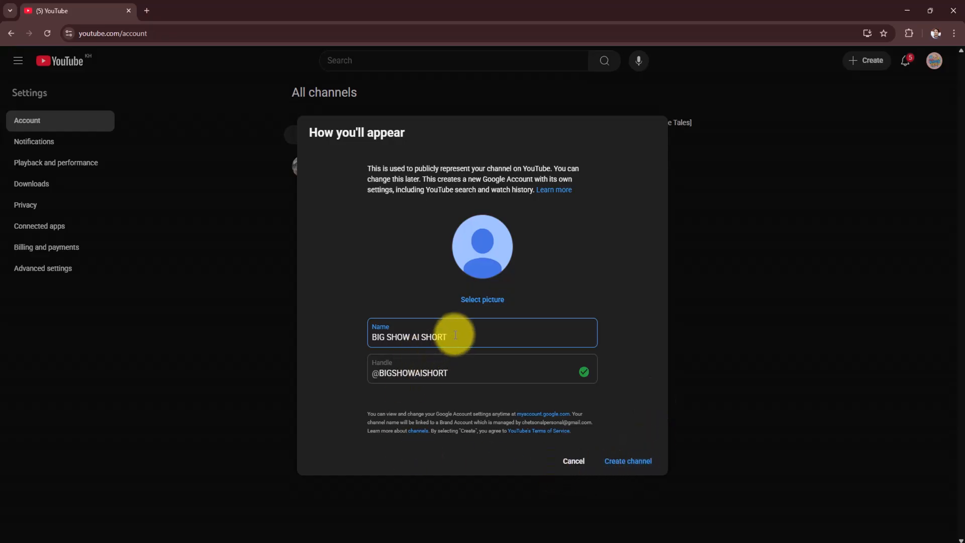
{"action": "left_click", "coordinate": [621, 467]}
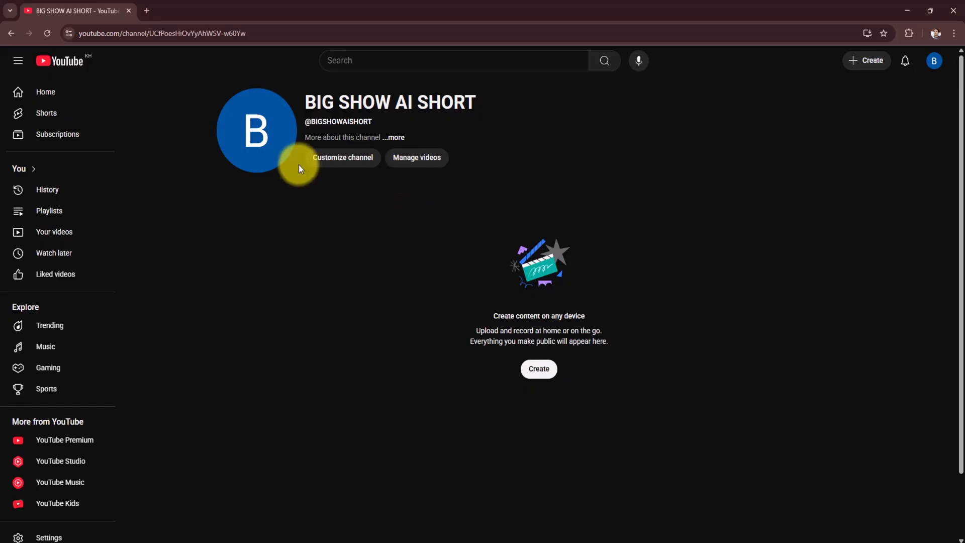
- Open the new channel's customization page in YouTube Studio and look through all of its profile settings
{"action": "left_click", "coordinate": [340, 160]}
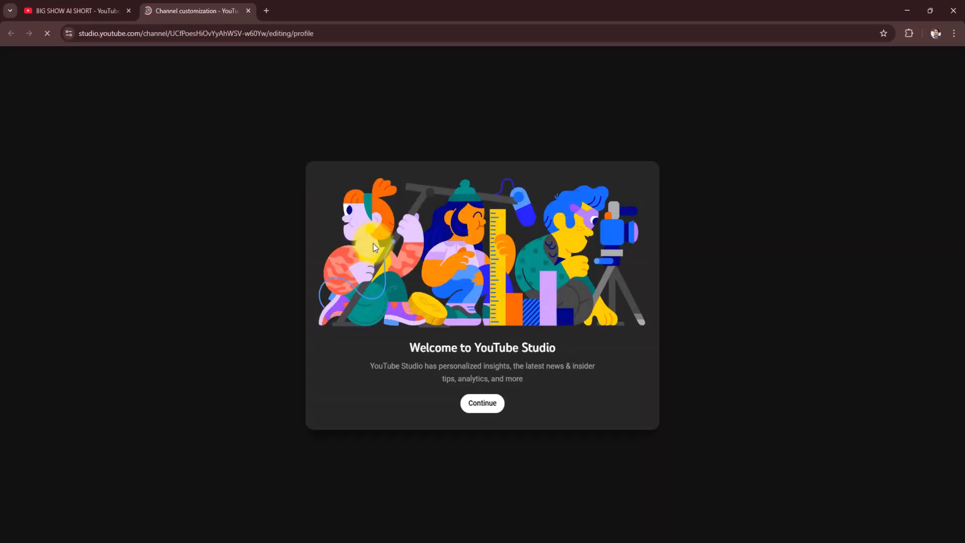
{"action": "left_click", "coordinate": [488, 405]}
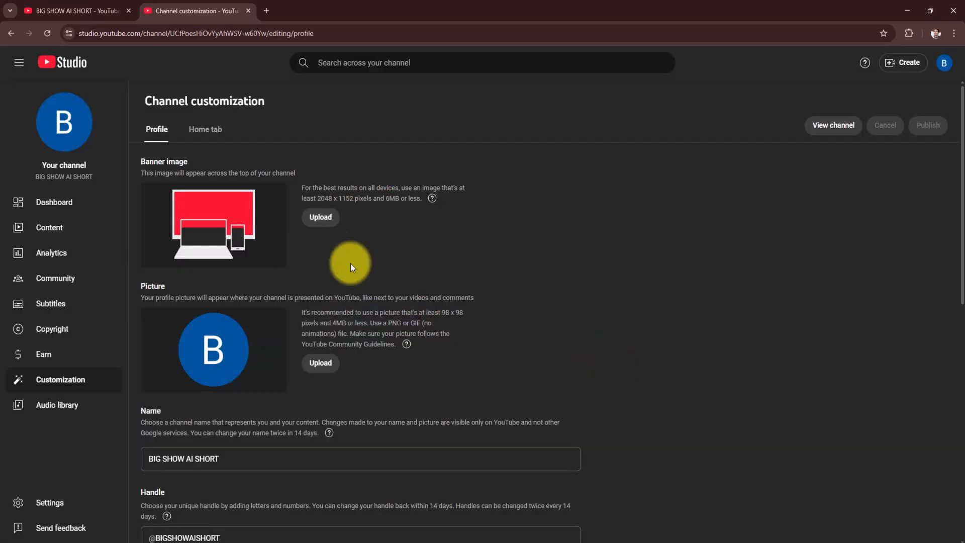
{"action": "scroll", "coordinate": [629, 309], "scroll_direction": "down", "scroll_amount": 10}
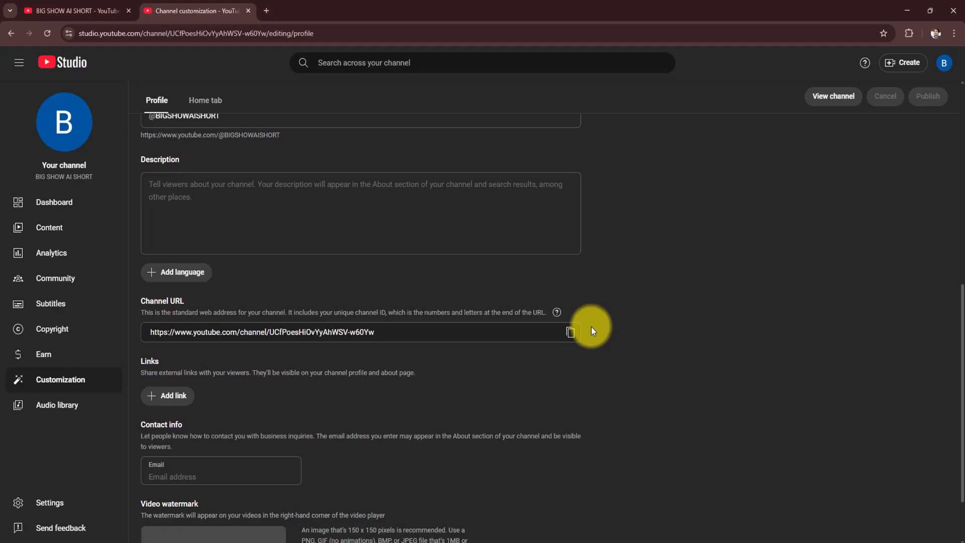
{"action": "scroll", "coordinate": [330, 328], "scroll_direction": "up", "scroll_amount": 4}
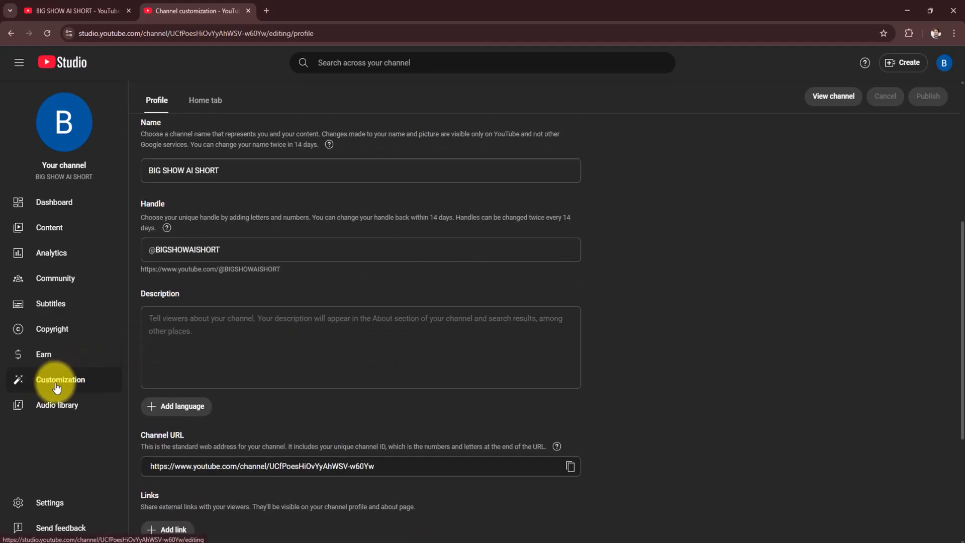
{"action": "scroll", "coordinate": [696, 352], "scroll_direction": "up", "scroll_amount": 5}
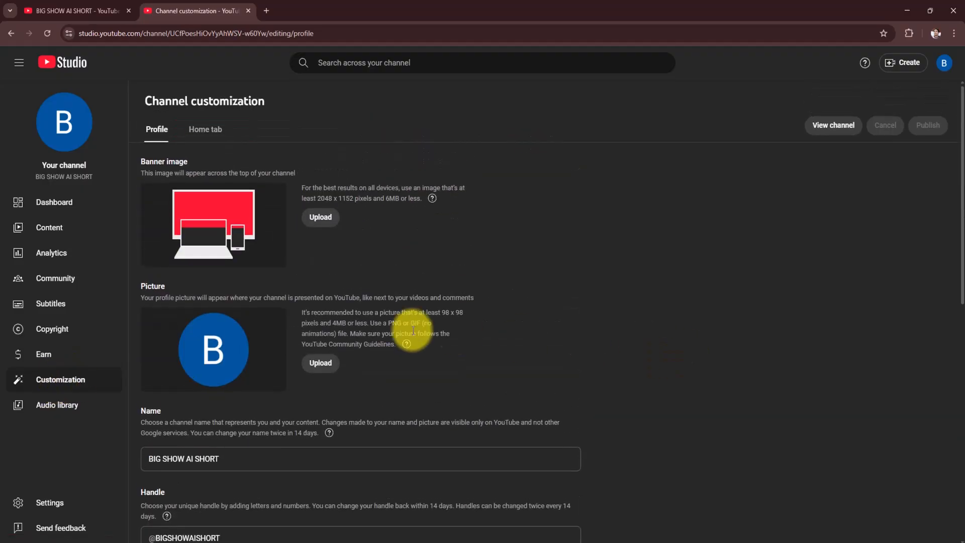
{"action": "scroll", "coordinate": [201, 352], "scroll_direction": "down", "scroll_amount": 3}
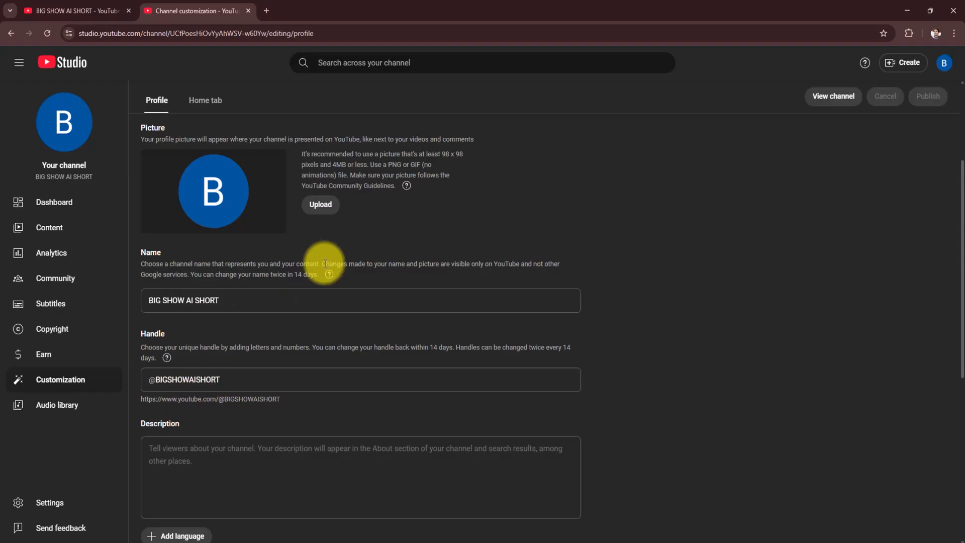
{"action": "scroll", "coordinate": [352, 292], "scroll_direction": "up", "scroll_amount": 2}
{"action": "scroll", "coordinate": [302, 312], "scroll_direction": "up", "scroll_amount": 2}
{"action": "scroll", "coordinate": [457, 345], "scroll_direction": "down", "scroll_amount": 8}
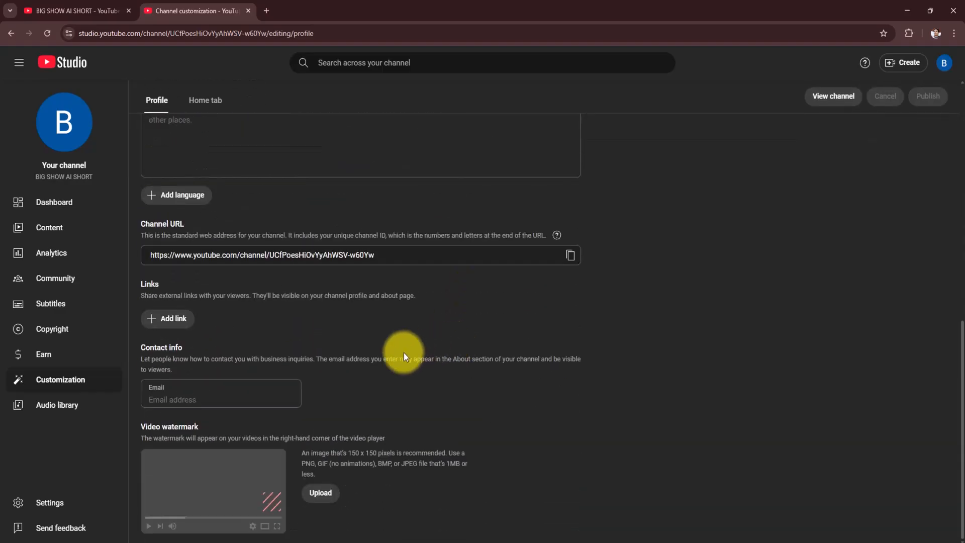
{"action": "scroll", "coordinate": [404, 352], "scroll_direction": "up", "scroll_amount": 8}
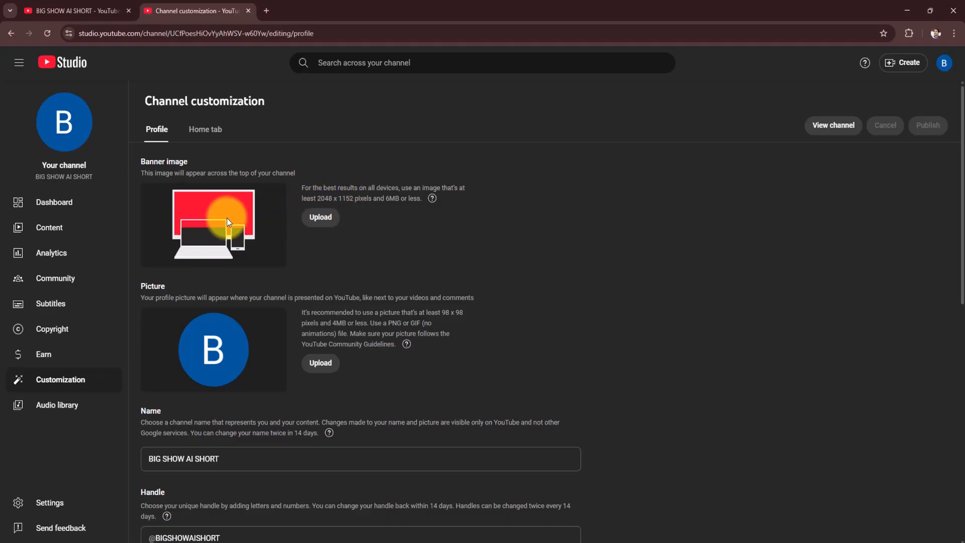
- Examine the recommended dimensions and file size limits for the banner image and the profile picture
{"action": "triple_click", "coordinate": [164, 160]}
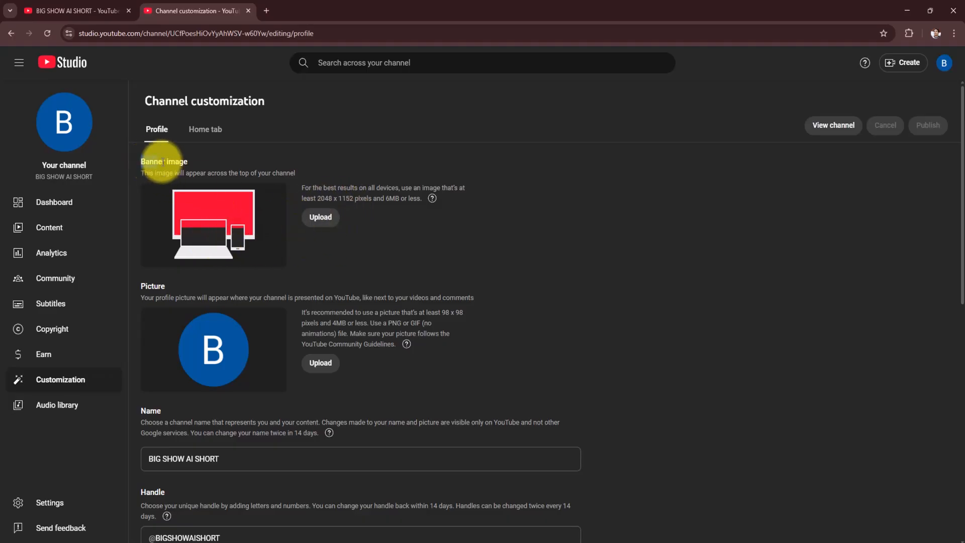
{"action": "left_click", "coordinate": [389, 236]}
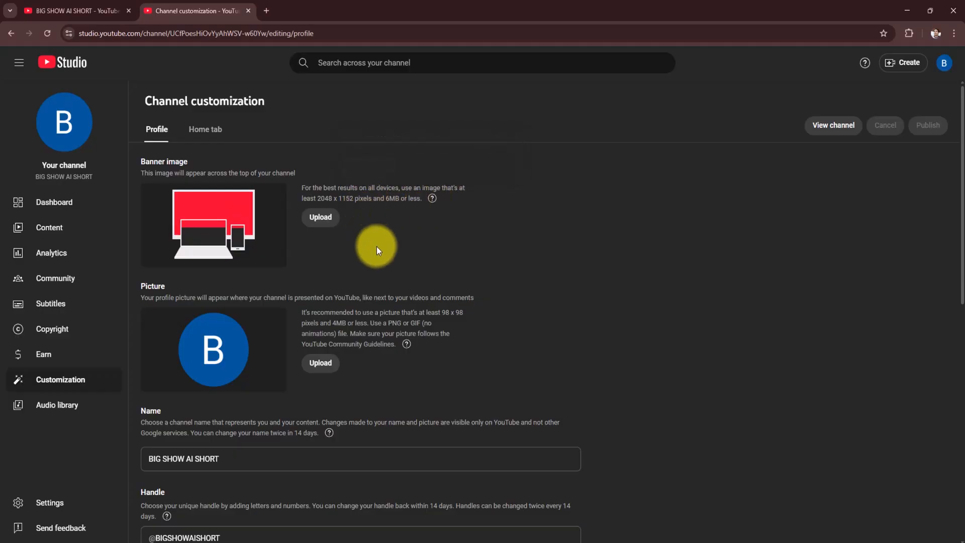
{"action": "left_click_drag", "start_coordinate": [319, 198], "coordinate": [354, 198]}
{"action": "left_click", "coordinate": [360, 226]}
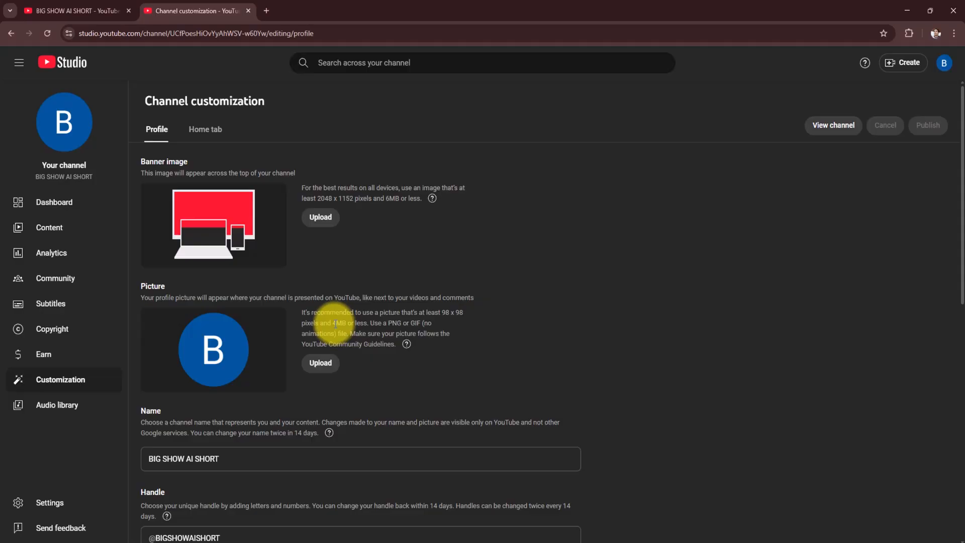
{"action": "left_click_drag", "start_coordinate": [332, 323], "coordinate": [337, 324]}
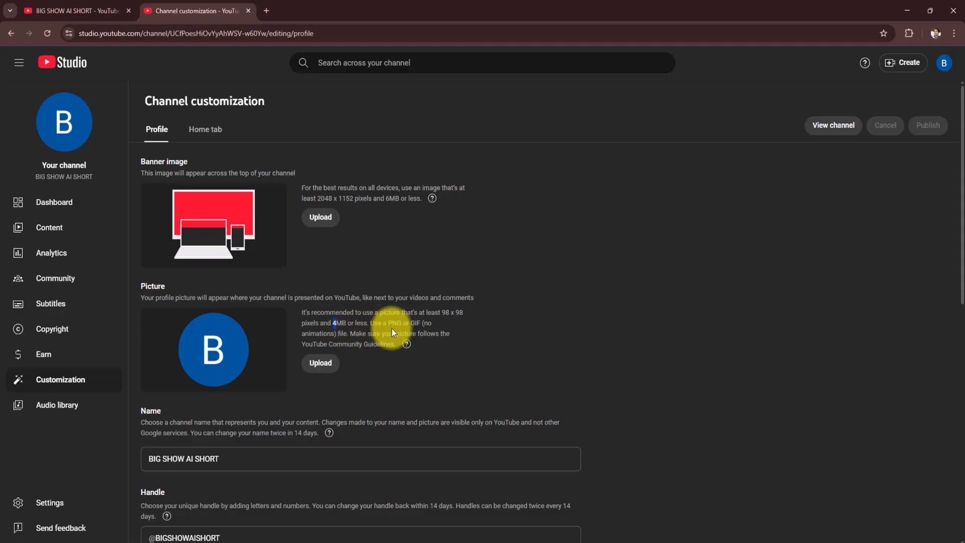
{"action": "left_click_drag", "start_coordinate": [442, 313], "coordinate": [463, 312]}
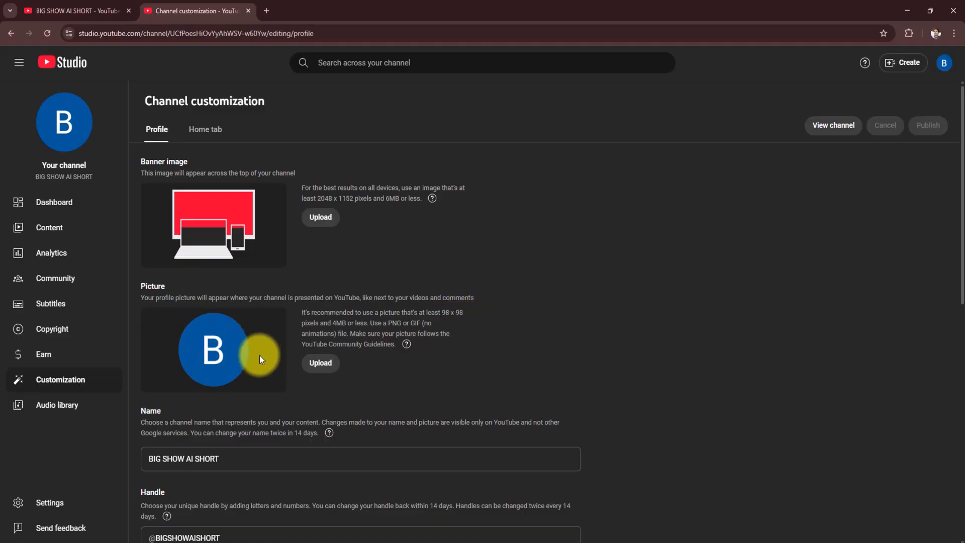
- Review the remaining profile fields, including the description, channel URL, links, contact info and video watermark
{"action": "scroll", "coordinate": [265, 354], "scroll_direction": "down", "scroll_amount": 2}
{"action": "scroll", "coordinate": [265, 355], "scroll_direction": "down", "scroll_amount": 3}
{"action": "scroll", "coordinate": [267, 352], "scroll_direction": "up", "scroll_amount": 5}
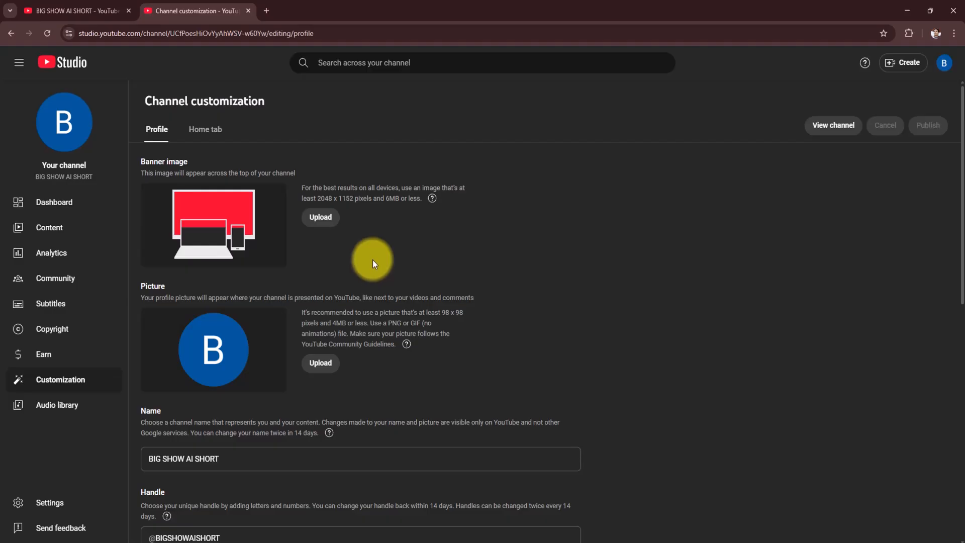
{"action": "scroll", "coordinate": [374, 310], "scroll_direction": "down", "scroll_amount": 5}
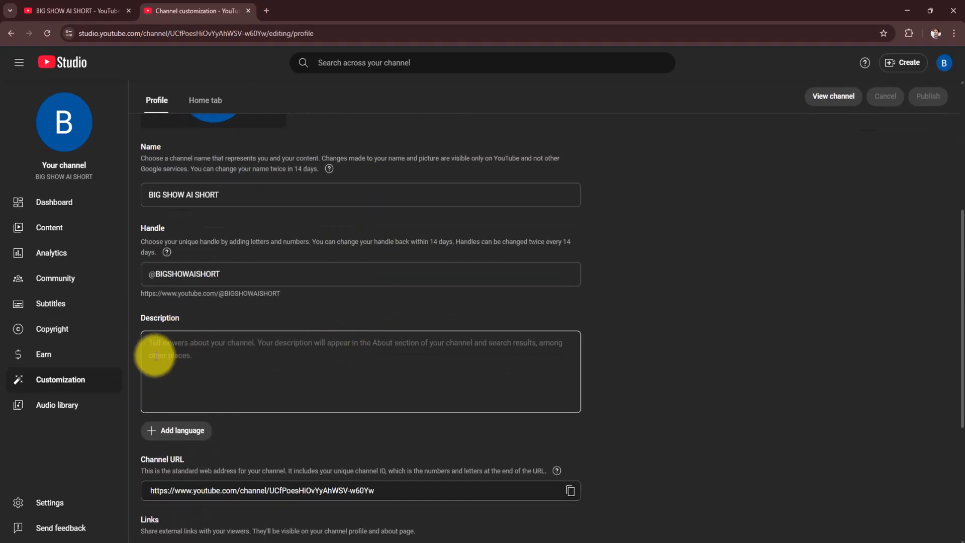
{"action": "left_click", "coordinate": [156, 356]}
{"action": "scroll", "coordinate": [182, 346], "scroll_direction": "down", "scroll_amount": 1}
{"action": "scroll", "coordinate": [183, 346], "scroll_direction": "down", "scroll_amount": 5}
{"action": "scroll", "coordinate": [185, 342], "scroll_direction": "up", "scroll_amount": 4}
{"action": "scroll", "coordinate": [186, 342], "scroll_direction": "up", "scroll_amount": 6}
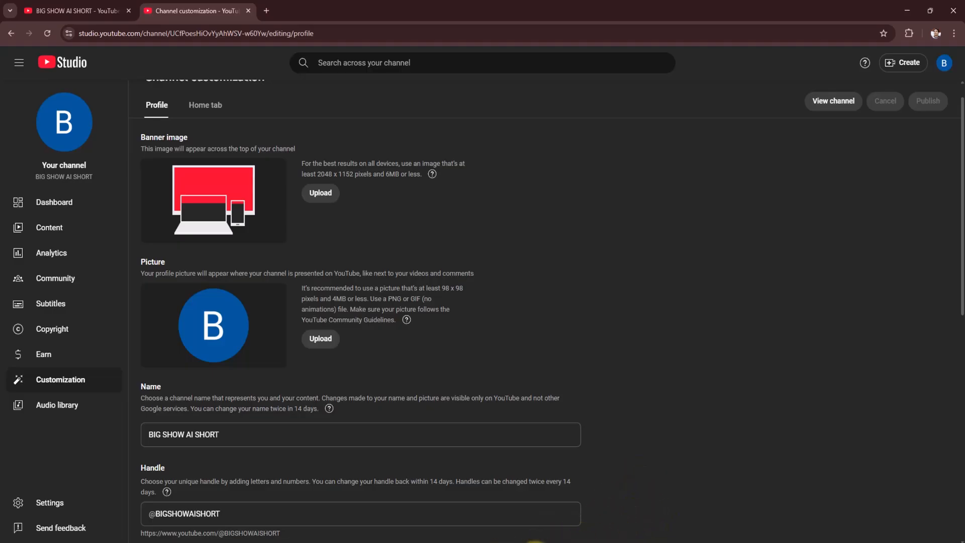
- Switch to the other browser window and show the Leonardo.Ai image creation page
{"action": "left_click", "coordinate": [537, 542]}
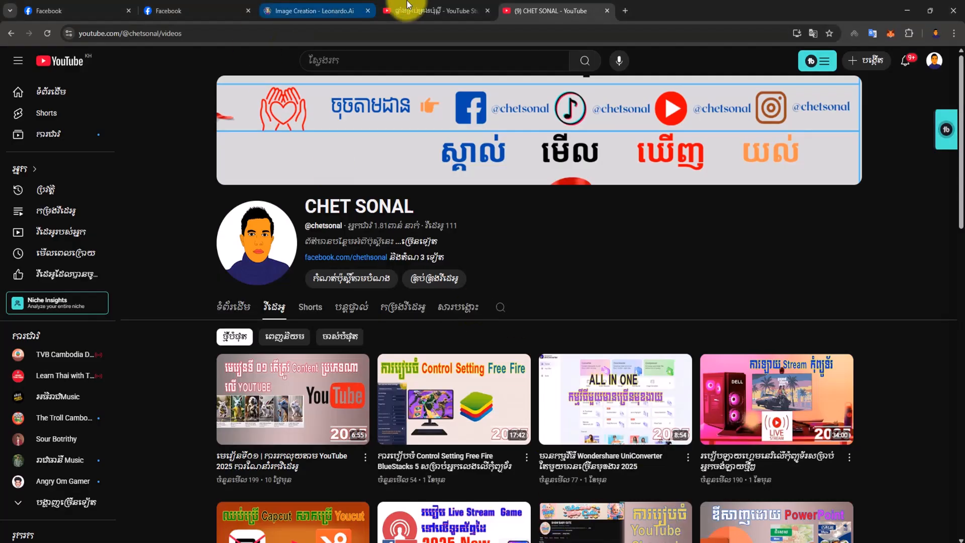
{"action": "left_click", "coordinate": [338, 11]}
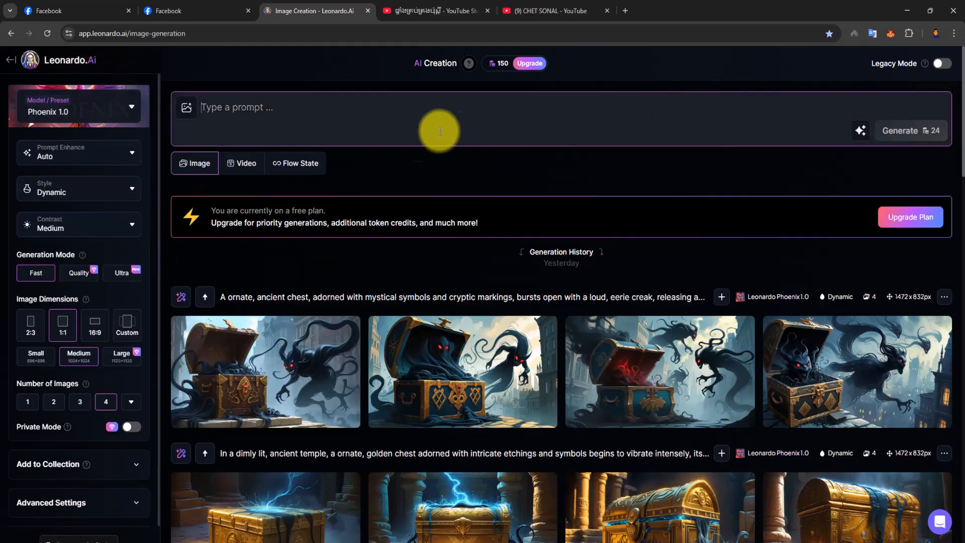
{"action": "scroll", "coordinate": [460, 295], "scroll_direction": "down", "scroll_amount": 4}
{"action": "scroll", "coordinate": [461, 295], "scroll_direction": "up", "scroll_amount": 4}
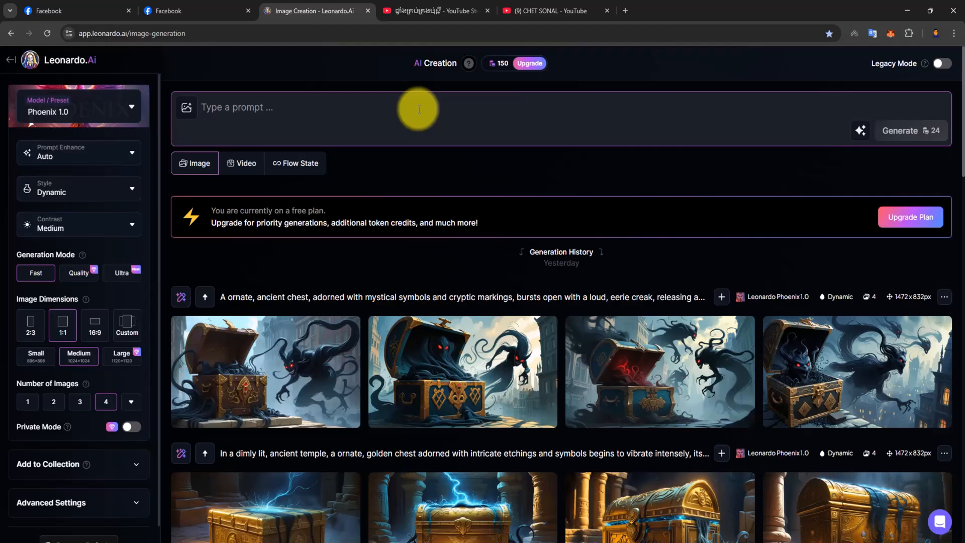
- Generate images from the prompt "i want to make logo Channel name: BIG SHOW AI SHORT"
{"action": "type", "text": "i e"}
{"action": "key", "text": "BackSpace"}
{"action": "type", "text": "want"}
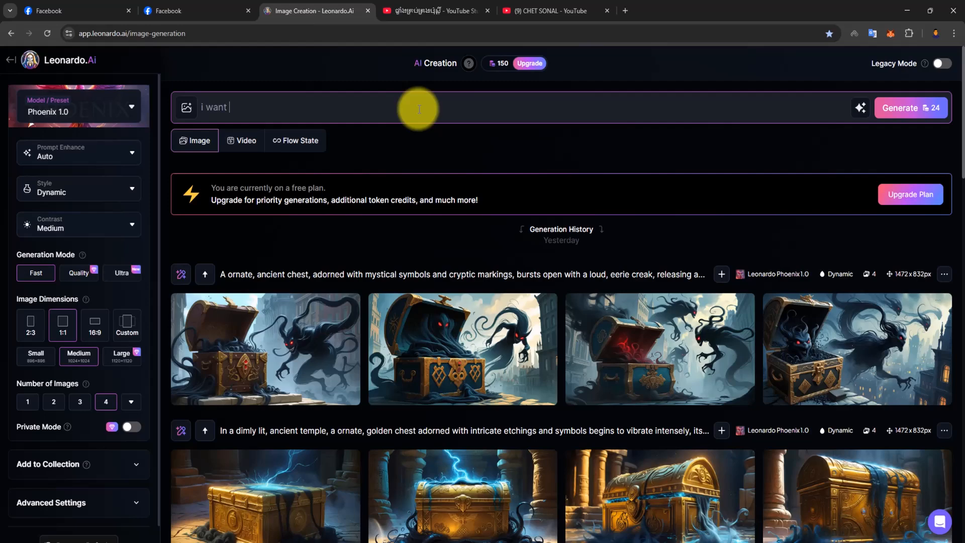
{"action": "type", "text": " to make logo Channe"}
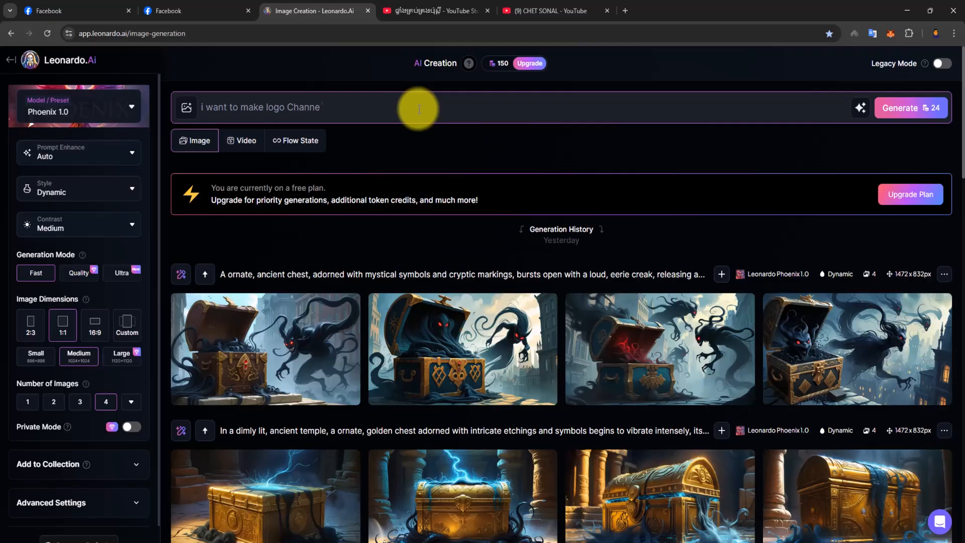
{"action": "type", "text": "l name: BlG SHOW AI SHORT"}
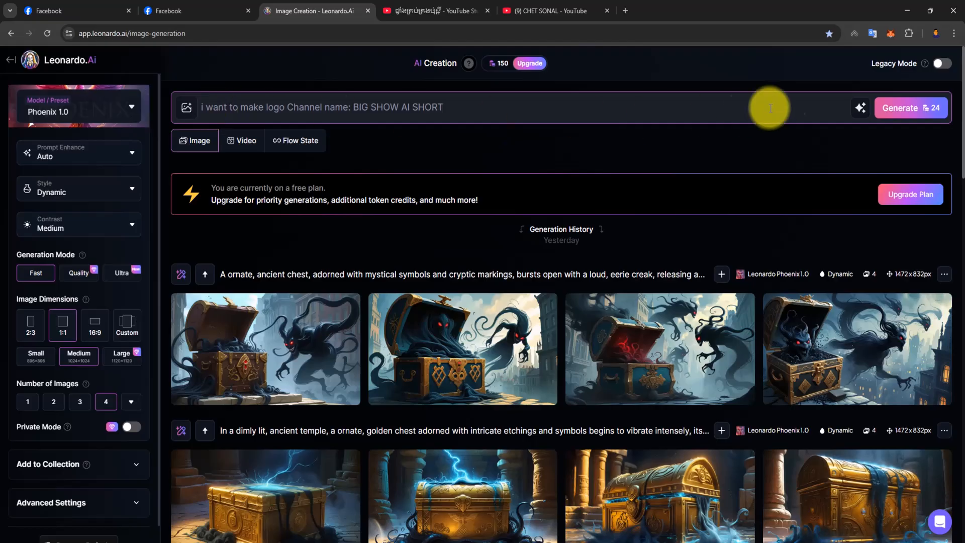
{"action": "key", "text": "Return"}
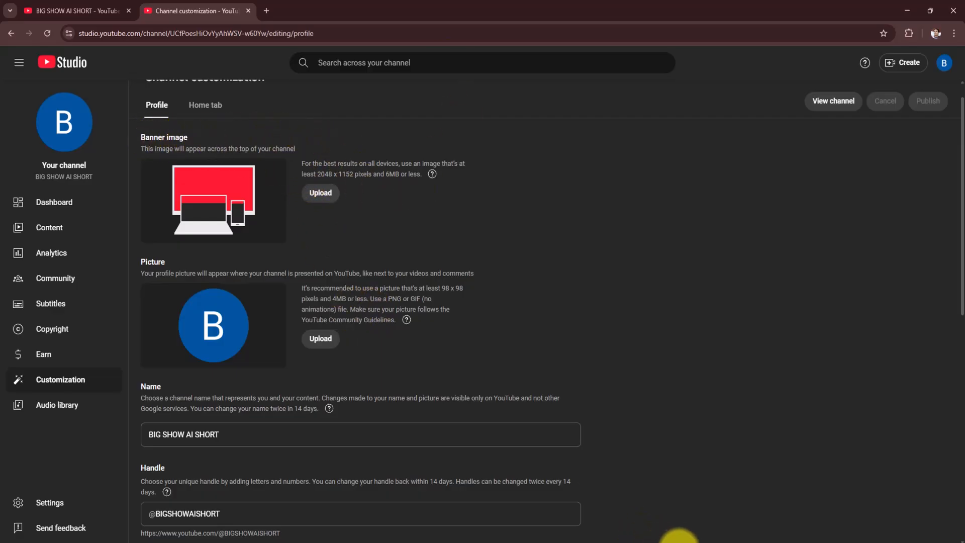
- Return to the Leonardo.Ai window and compare the newly generated channel logo images
{"action": "mouse_move", "coordinate": [661, 542]}
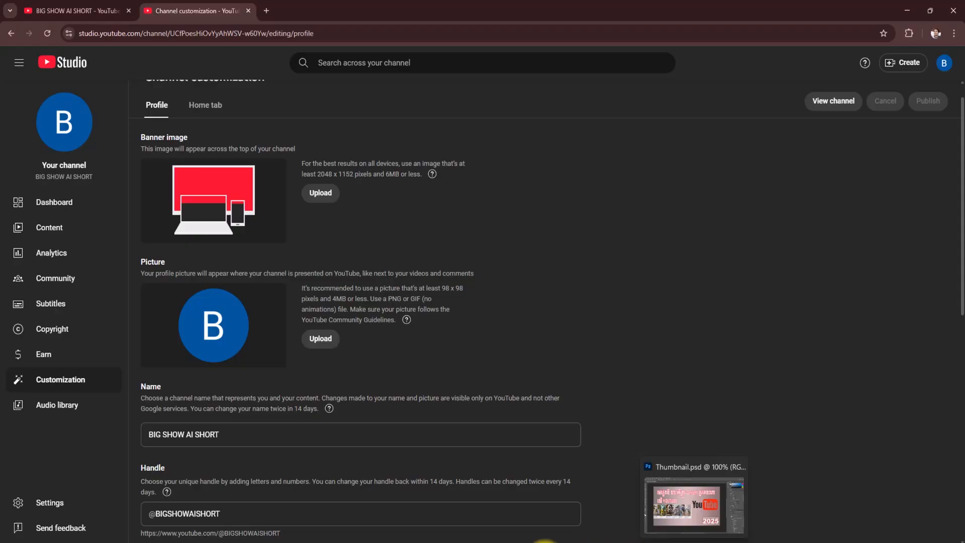
{"action": "left_click", "coordinate": [541, 542]}
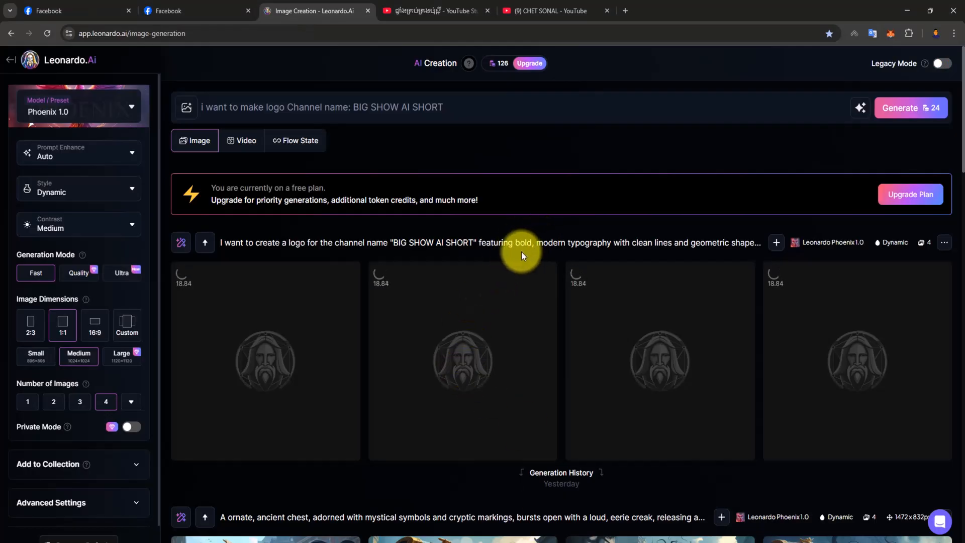
{"action": "scroll", "coordinate": [520, 252], "scroll_direction": "down", "scroll_amount": 1}
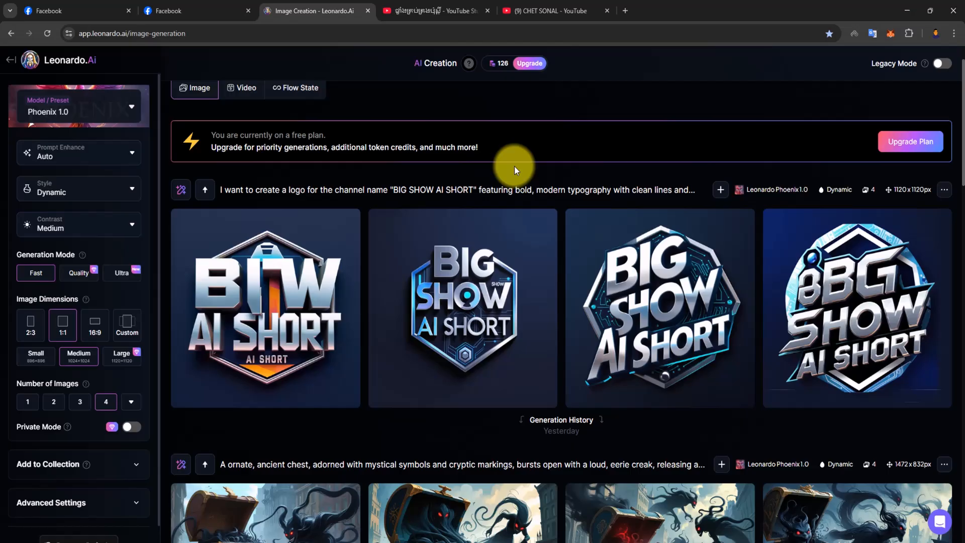
{"action": "scroll", "coordinate": [433, 291], "scroll_direction": "down", "scroll_amount": 2}
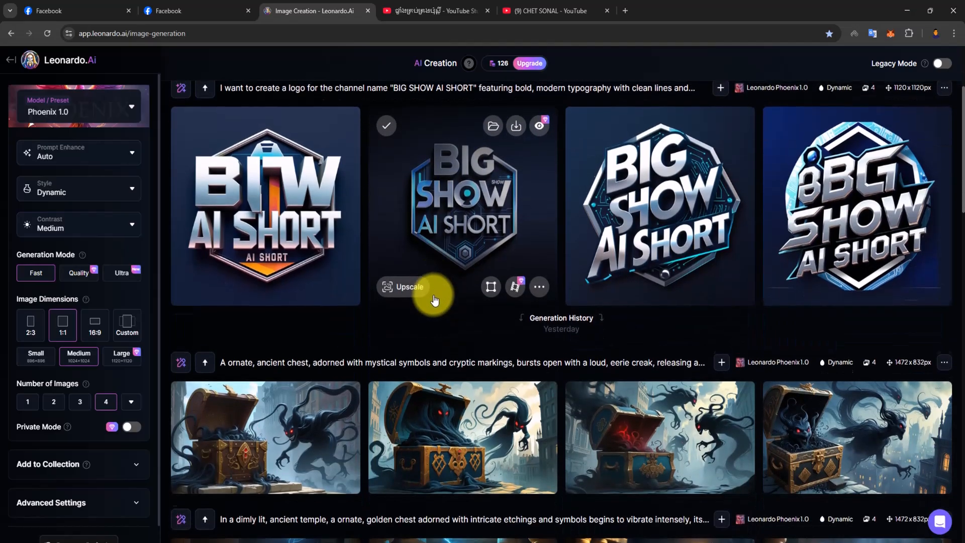
{"action": "scroll", "coordinate": [435, 300], "scroll_direction": "up", "scroll_amount": 3}
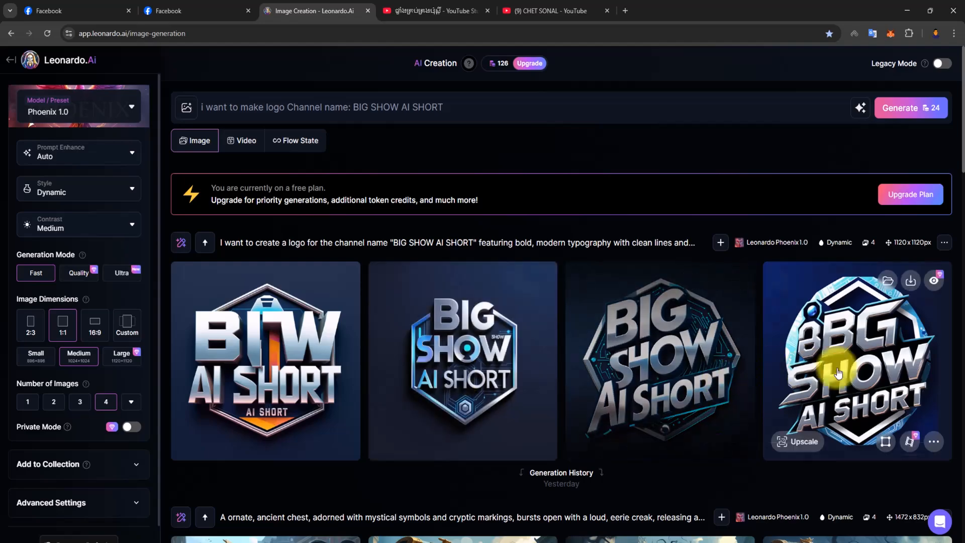
{"action": "scroll", "coordinate": [402, 408], "scroll_direction": "down", "scroll_amount": 5}
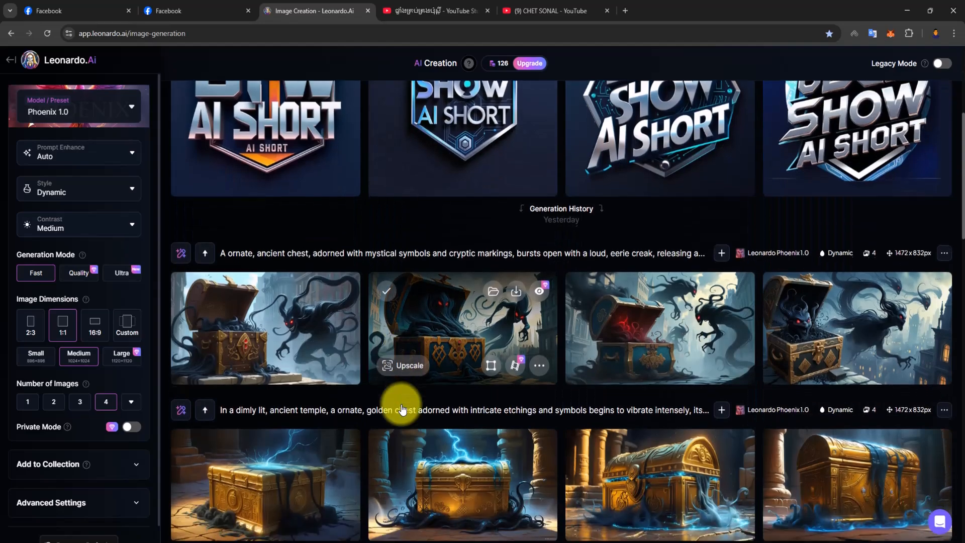
{"action": "scroll", "coordinate": [402, 407], "scroll_direction": "up", "scroll_amount": 4}
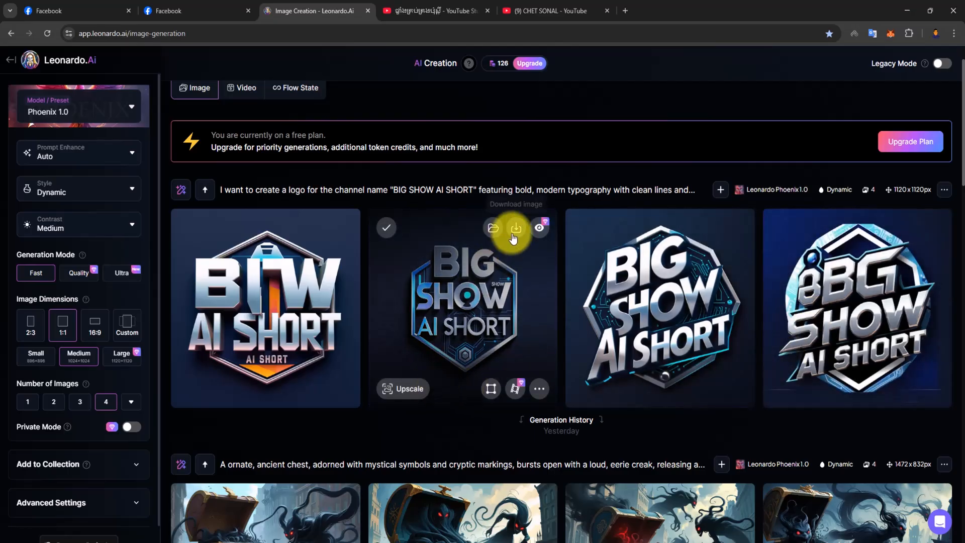
- Try to open the second generated logo, and reopen the Leonardo.Ai image creation page
{"action": "left_click", "coordinate": [463, 307]}
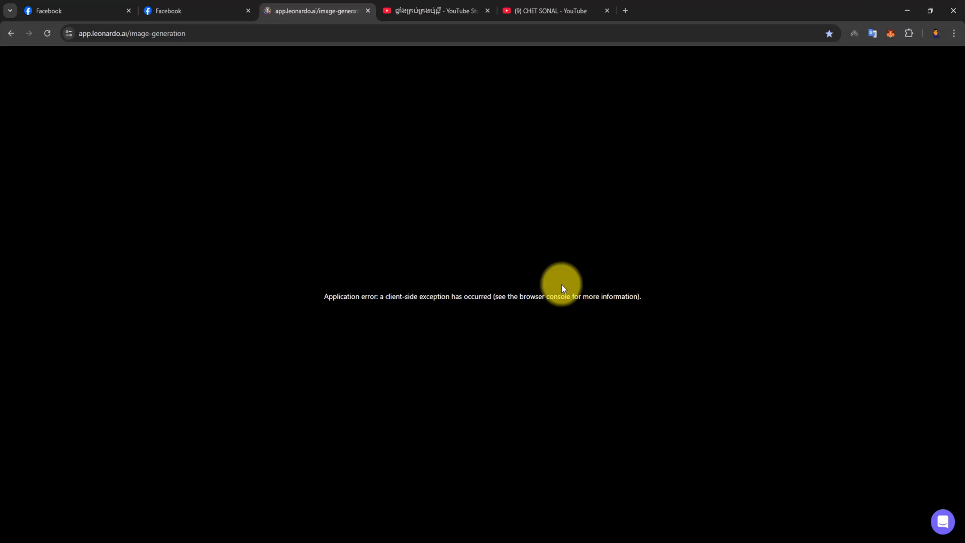
{"action": "left_click", "coordinate": [18, 33]}
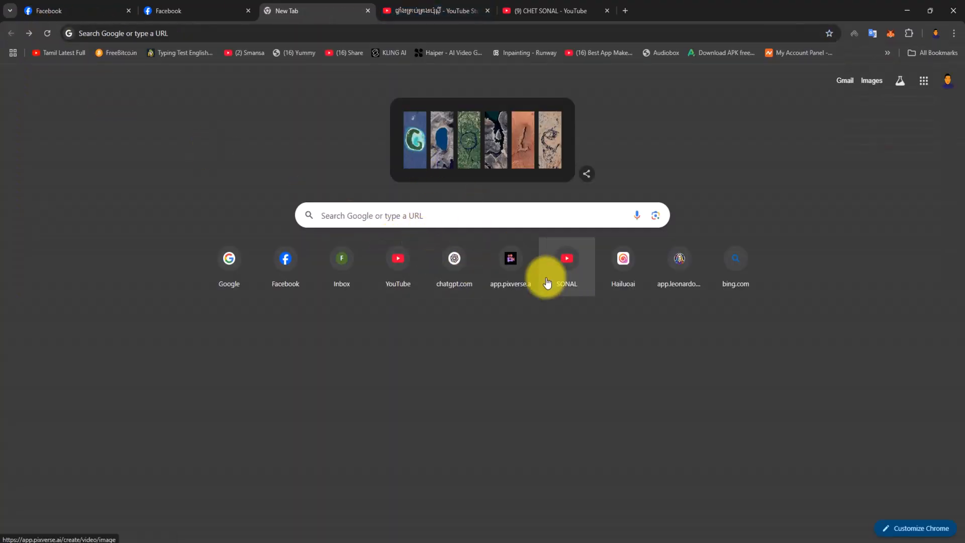
{"action": "left_click", "coordinate": [680, 258]}
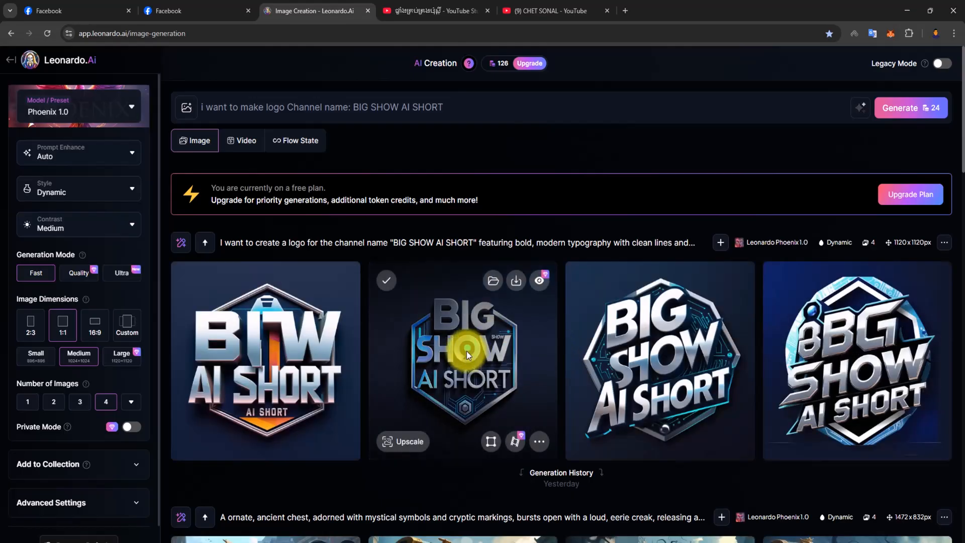
- Download the second generated logo, the upright hexagonal BIG SHOW AI SHORT design, and close its preview
{"action": "left_click", "coordinate": [465, 347]}
{"action": "left_click", "coordinate": [663, 94]}
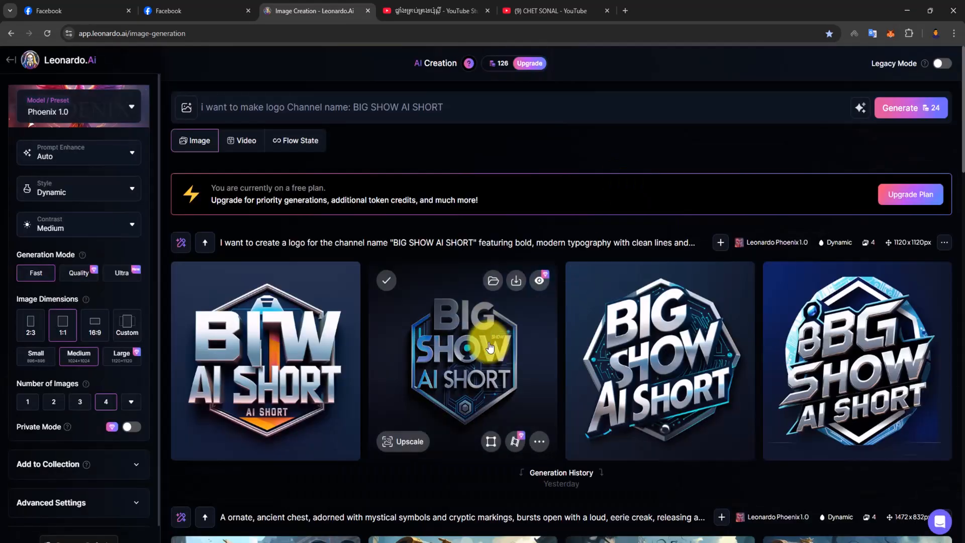
{"action": "left_click", "coordinate": [550, 336]}
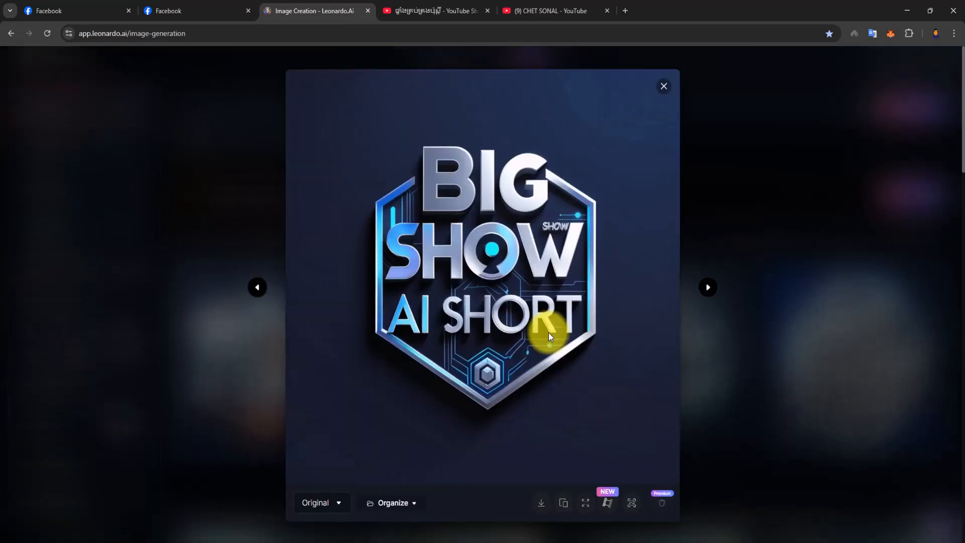
{"action": "left_click", "coordinate": [542, 506]}
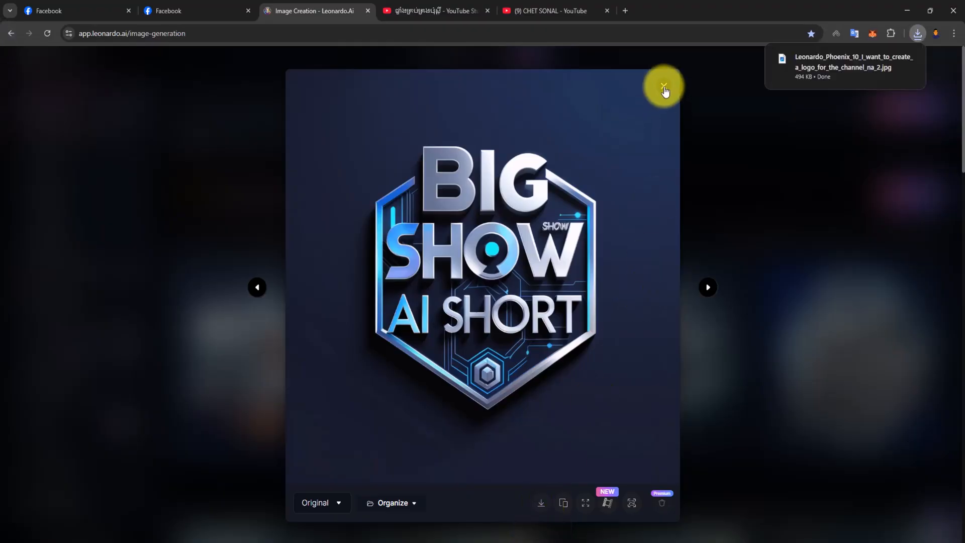
{"action": "left_click", "coordinate": [664, 89]}
- Download the third generated logo, and preview the fourth one at full size
{"action": "mouse_move", "coordinate": [632, 307]}
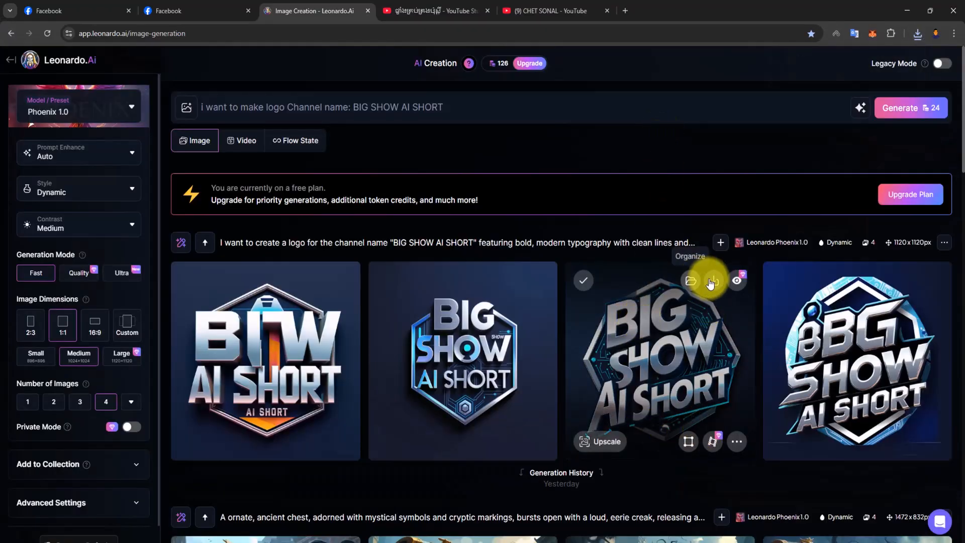
{"action": "left_click", "coordinate": [625, 324]}
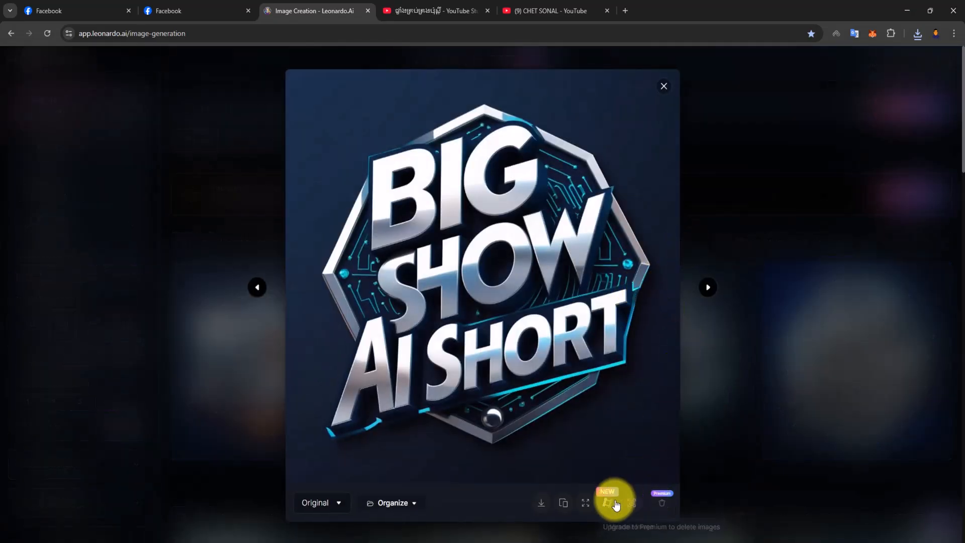
{"action": "left_click", "coordinate": [541, 502]}
{"action": "left_click", "coordinate": [664, 86]}
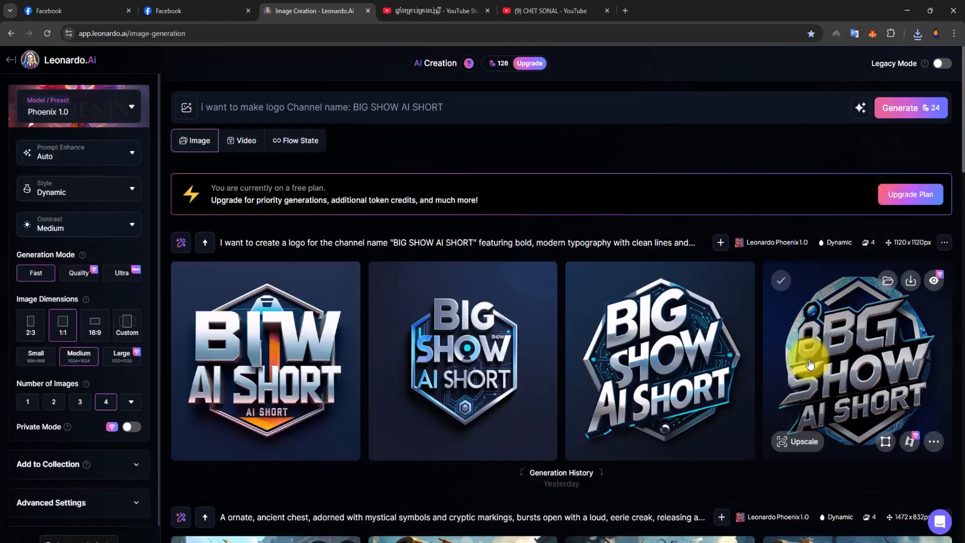
{"action": "left_click", "coordinate": [834, 344]}
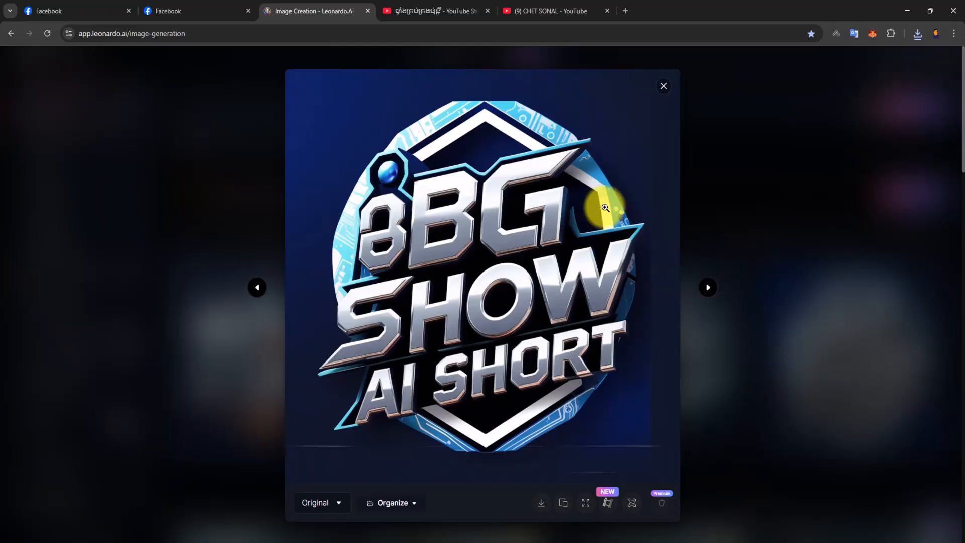
{"action": "left_click", "coordinate": [665, 88]}
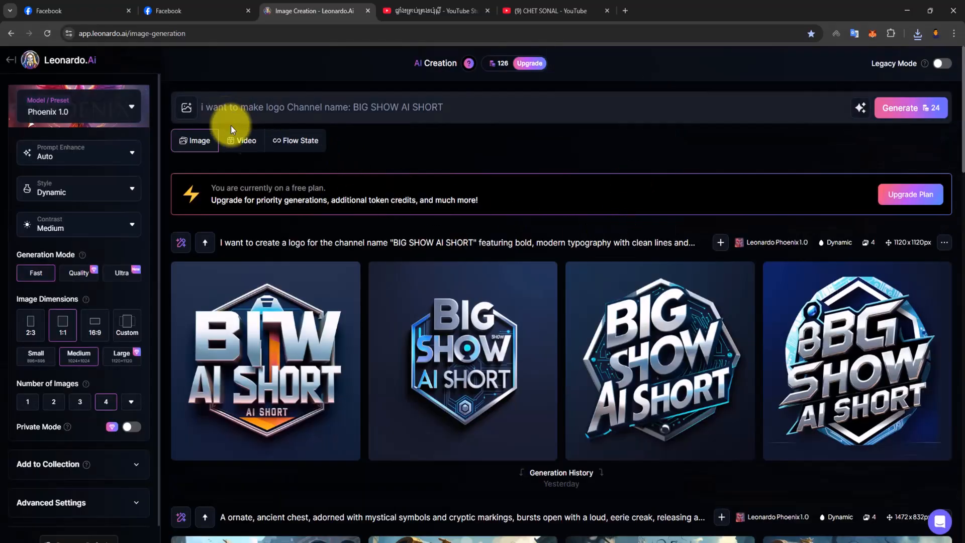
- Switch to the browser window showing the channel customization page of BIG SHOW AI SHORT
{"action": "left_click", "coordinate": [553, 10]}
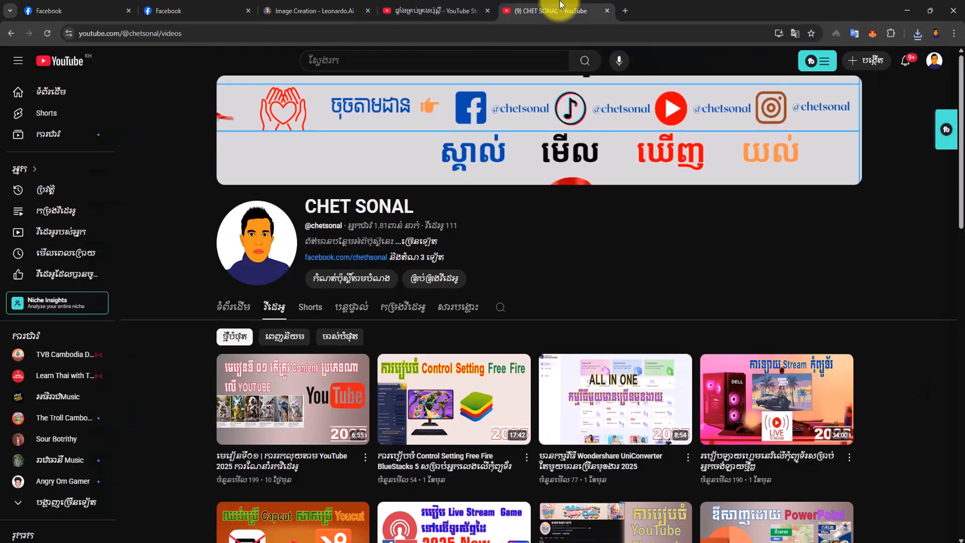
{"action": "left_click", "coordinate": [459, 6]}
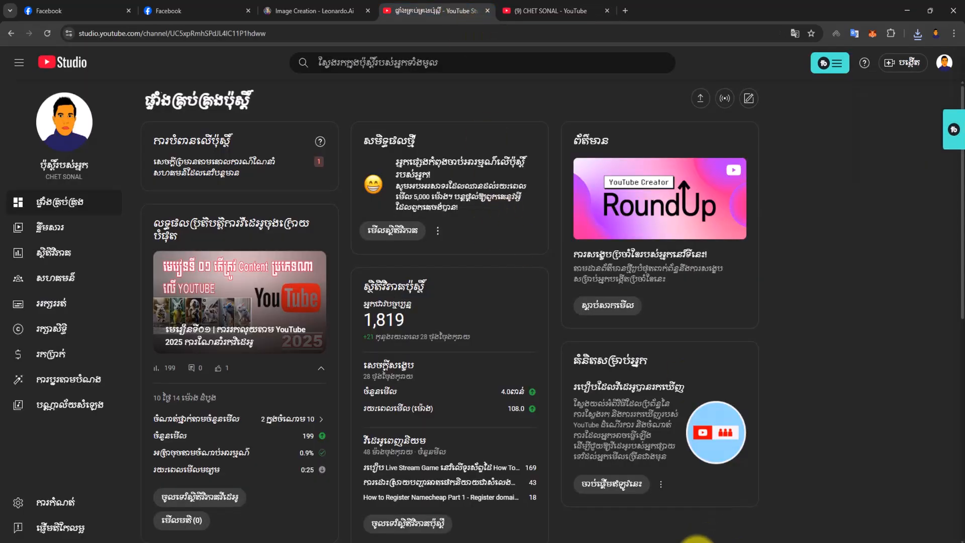
{"action": "left_click", "coordinate": [626, 542]}
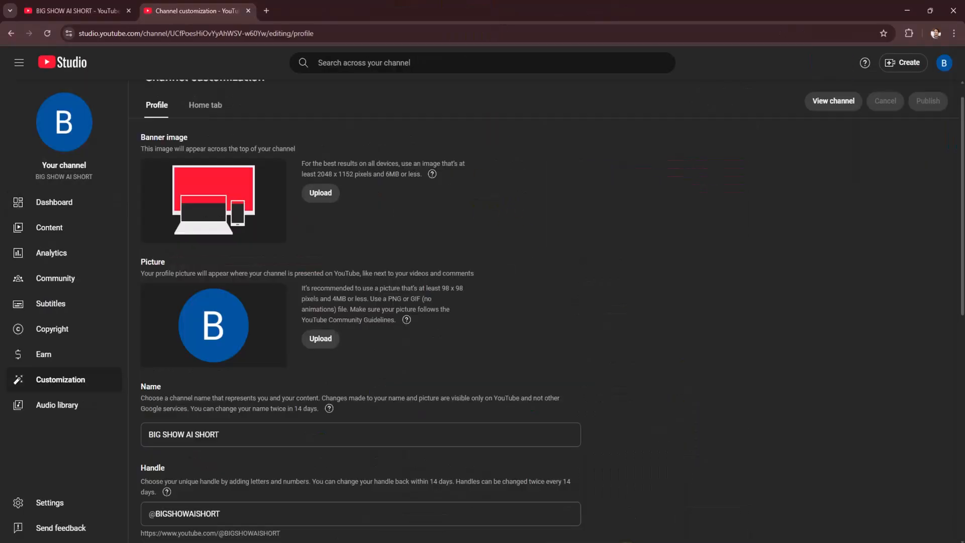
- Upload Leonardo_Phoenix_10_I_want_to_create_a_logo_for_the_channel_na_2 from Downloads as the channel's profile picture and publish the change
{"action": "left_click", "coordinate": [321, 340]}
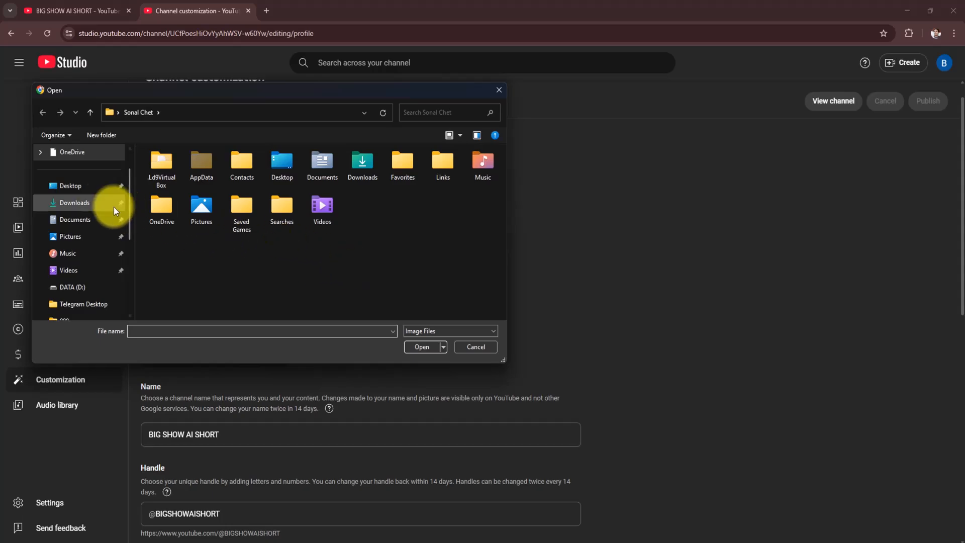
{"action": "left_click", "coordinate": [88, 203]}
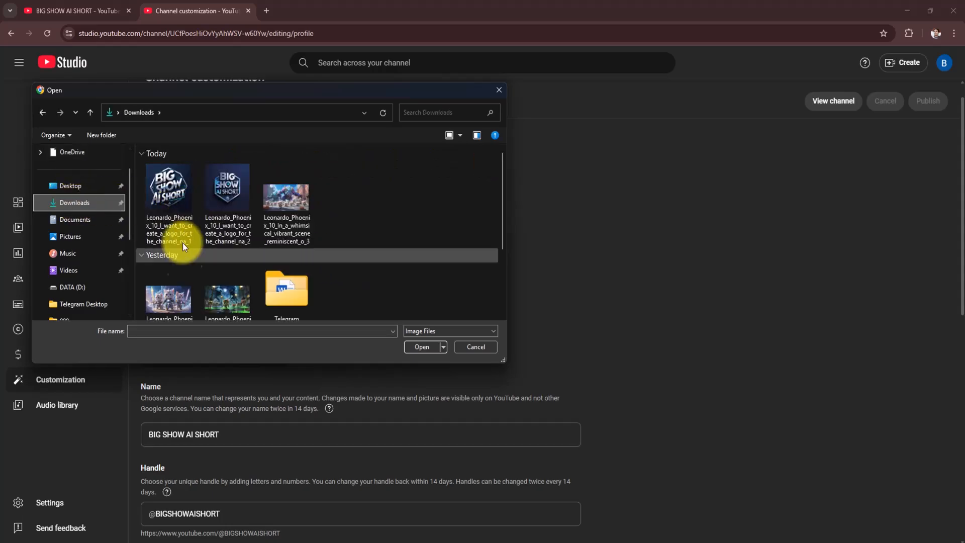
{"action": "scroll", "coordinate": [373, 240], "scroll_direction": "down", "scroll_amount": 1}
{"action": "scroll", "coordinate": [372, 239], "scroll_direction": "up", "scroll_amount": 1}
{"action": "left_click", "coordinate": [228, 187]}
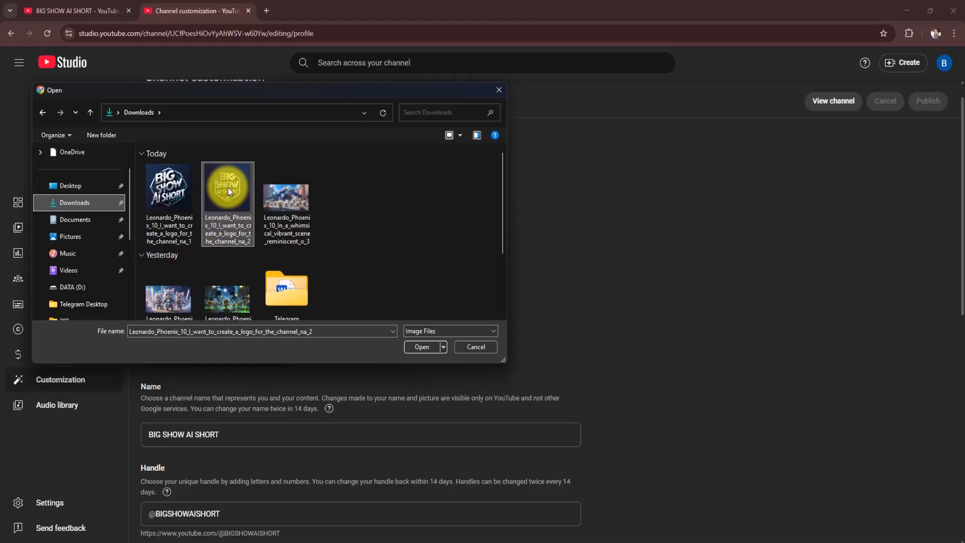
{"action": "left_click", "coordinate": [421, 347]}
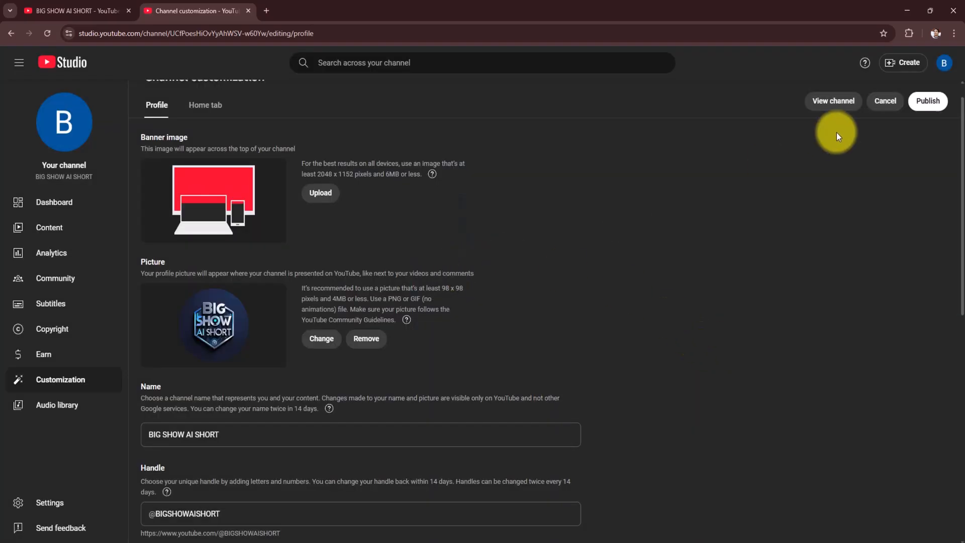
{"action": "left_click", "coordinate": [920, 103]}
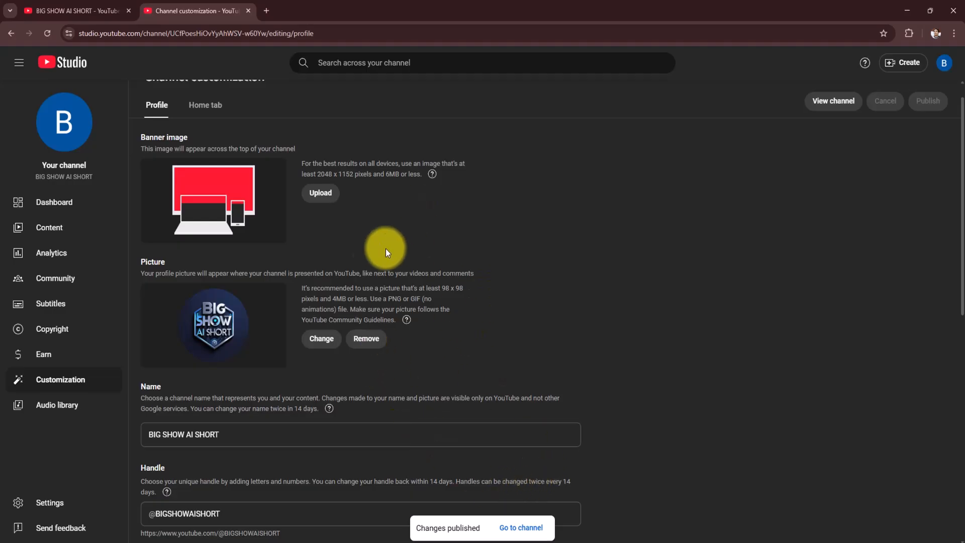
{"action": "scroll", "coordinate": [251, 331], "scroll_direction": "down", "scroll_amount": 3}
{"action": "scroll", "coordinate": [252, 331], "scroll_direction": "up", "scroll_amount": 3}
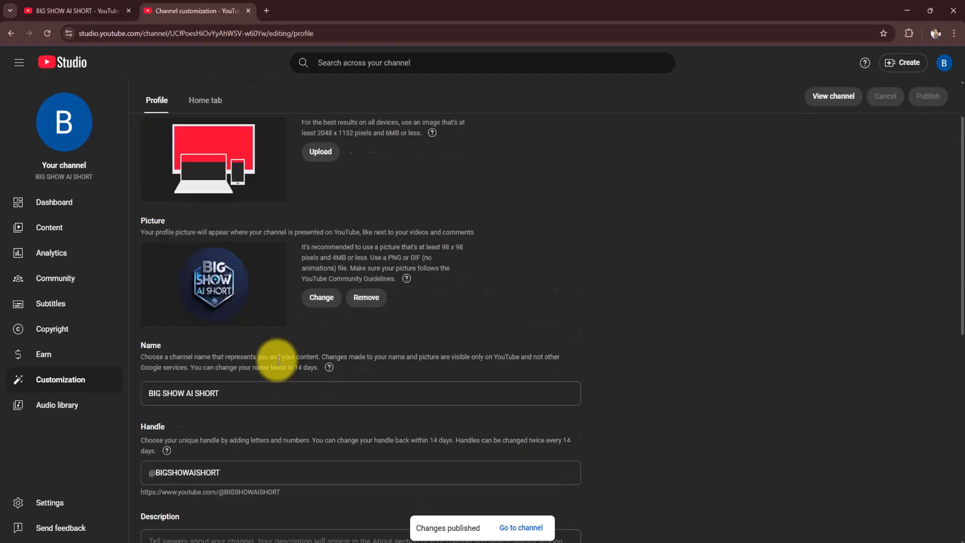
{"action": "scroll", "coordinate": [278, 358], "scroll_direction": "down", "scroll_amount": 5}
{"action": "scroll", "coordinate": [282, 362], "scroll_direction": "up", "scroll_amount": 6}
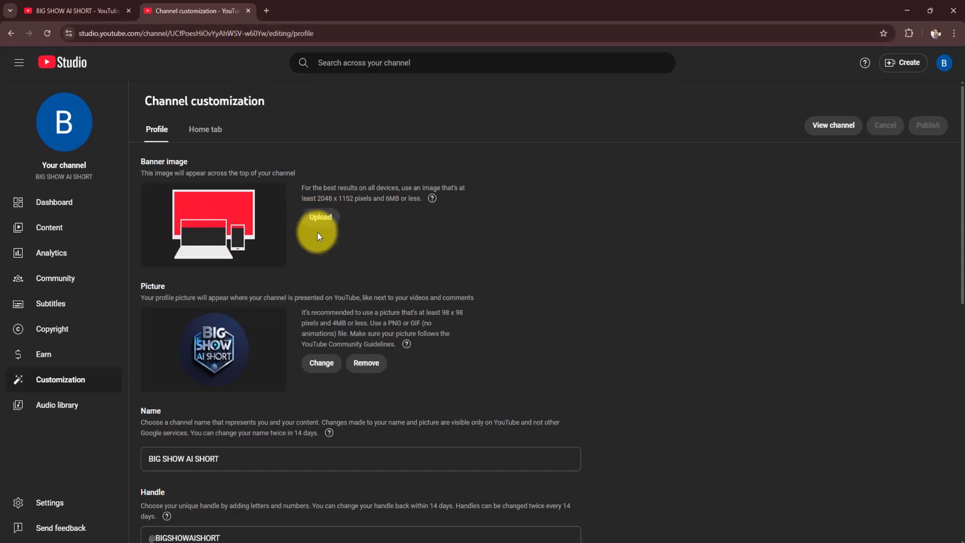
- Switch to the Leonardo.Ai image creation page and place the cursor in its prompt
{"action": "left_click", "coordinate": [544, 542]}
{"action": "left_click", "coordinate": [321, 10]}
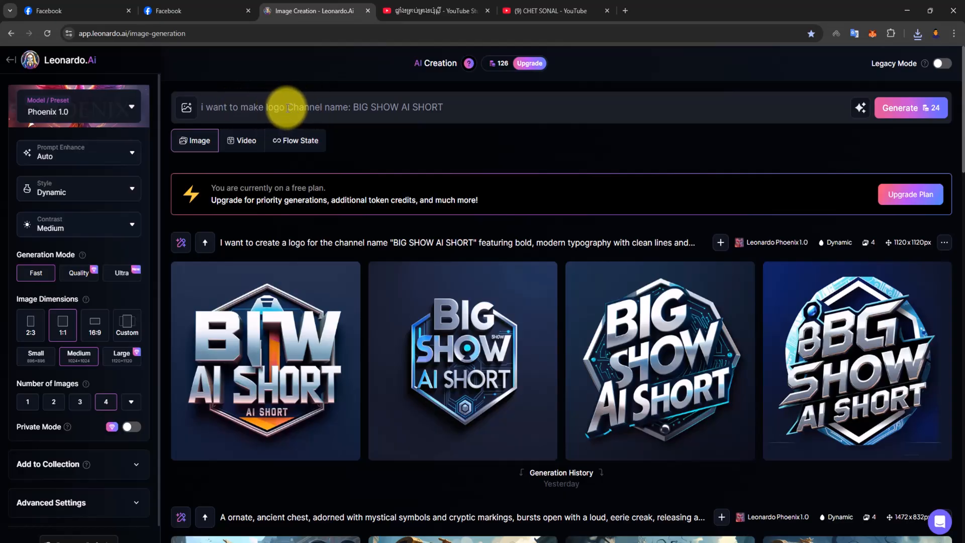
{"action": "left_click", "coordinate": [327, 108]}
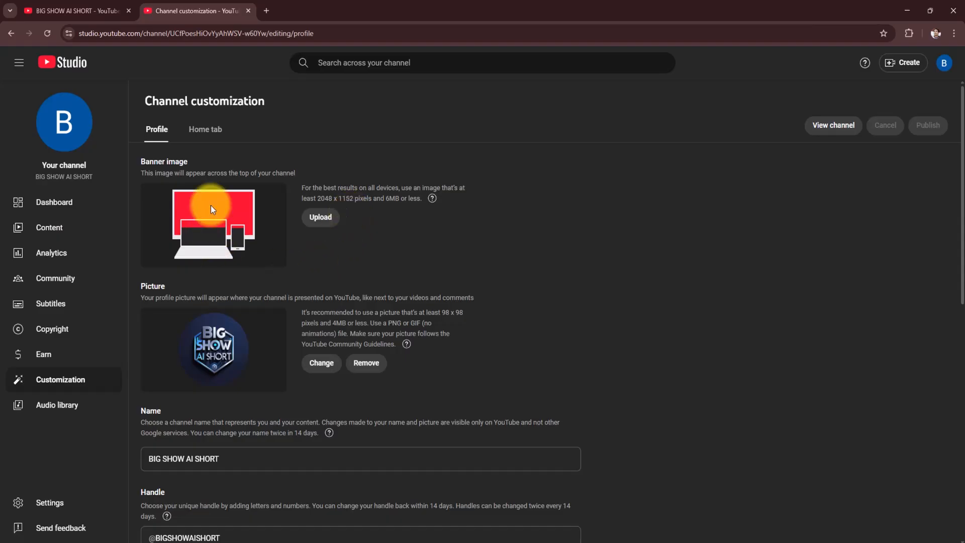
- Copy the "Banner image" heading from the YouTube Studio customization page and return to the Leonardo.Ai window
{"action": "left_click_drag", "start_coordinate": [182, 162], "coordinate": [146, 161]}
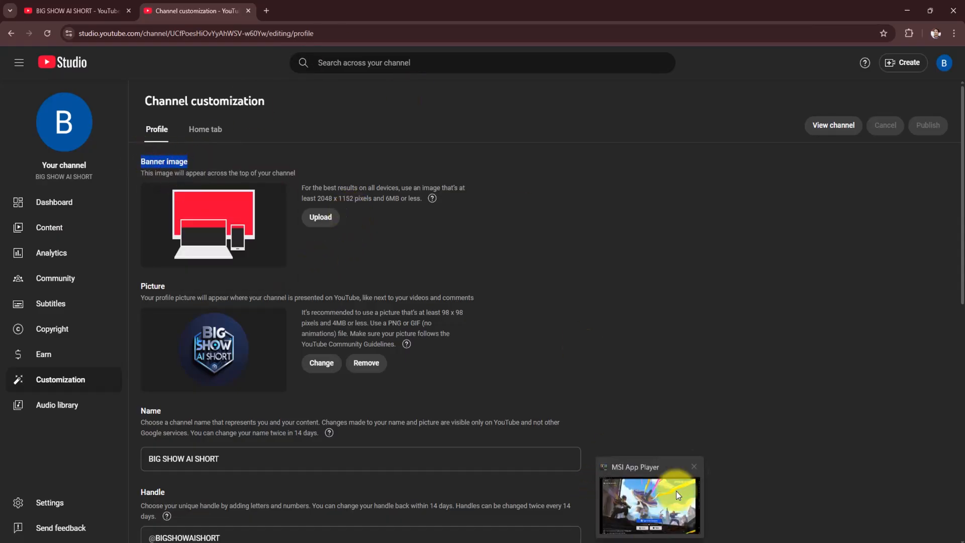
{"action": "left_click", "coordinate": [696, 489]}
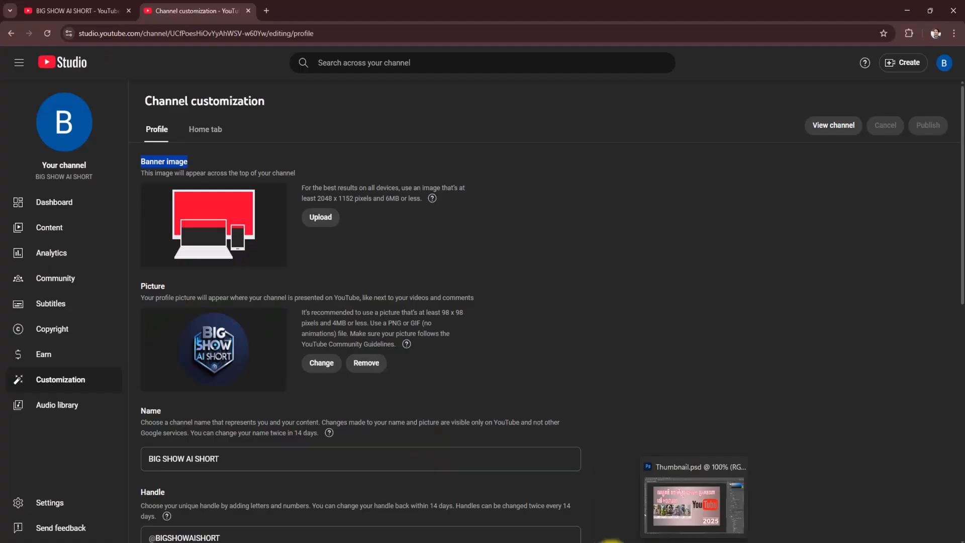
{"action": "left_click", "coordinate": [630, 542]}
{"action": "left_click", "coordinate": [631, 542]}
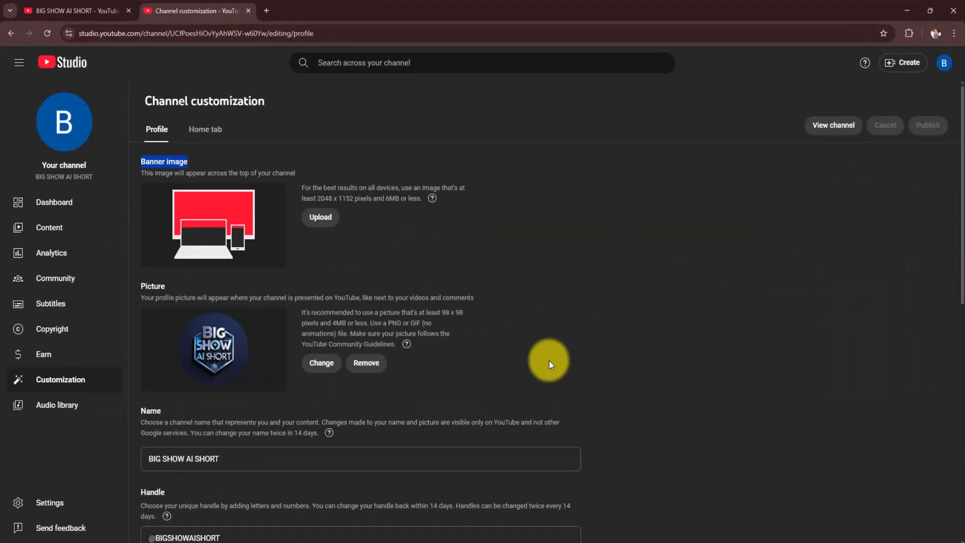
{"action": "left_click", "coordinate": [555, 541]}
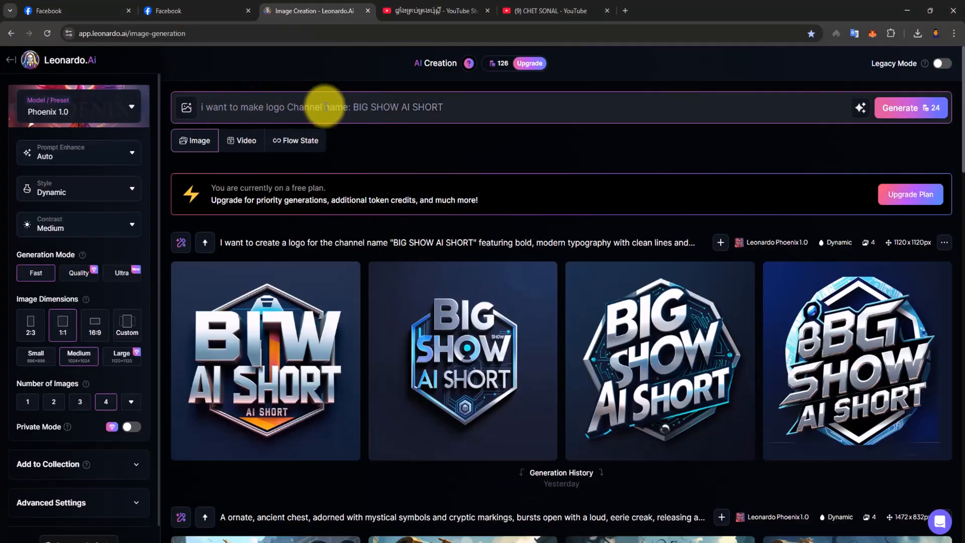
- Generate 16:9 images from the prompt "i want to make logo Banner image name: BIG SHOW AI SHORT"
{"action": "left_click_drag", "start_coordinate": [323, 107], "coordinate": [290, 105]}
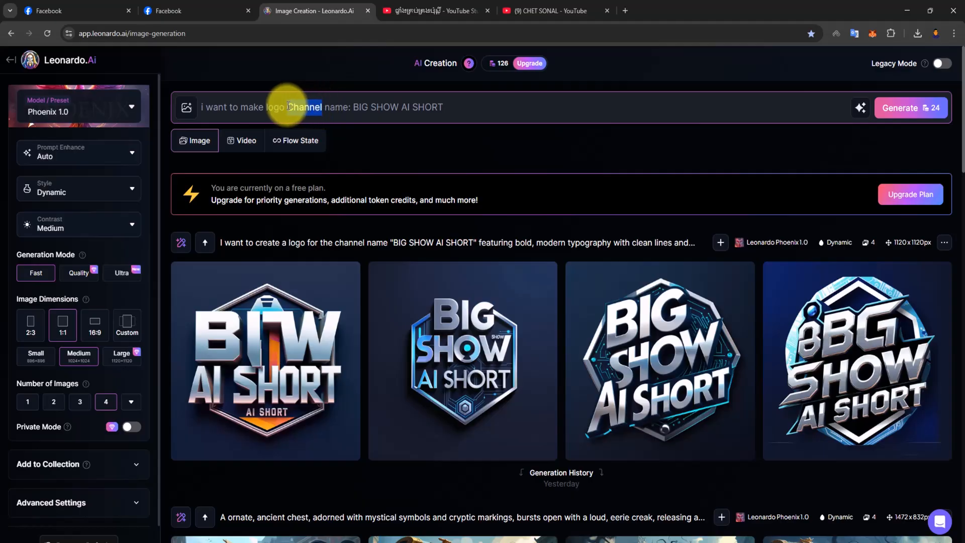
{"action": "type", "text": "Banner image"}
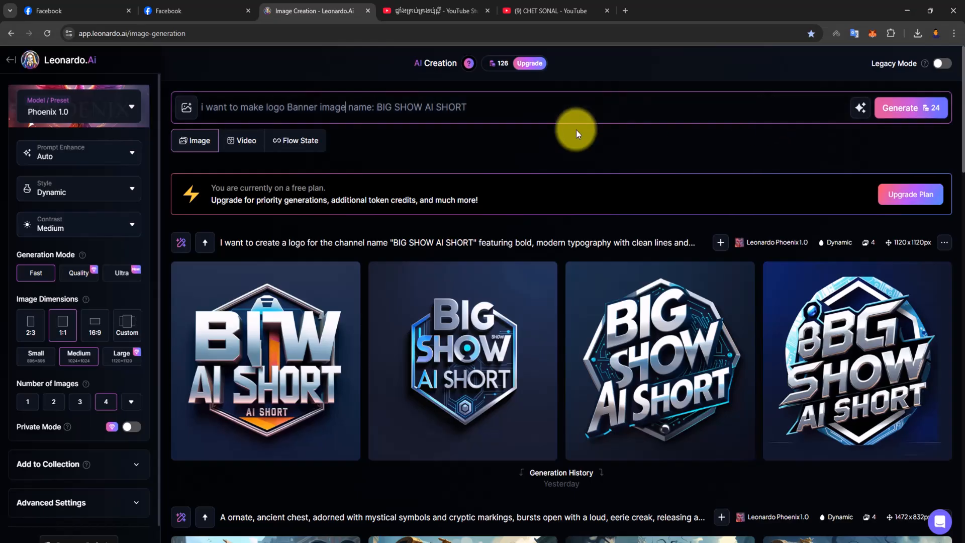
{"action": "left_click", "coordinate": [96, 331]}
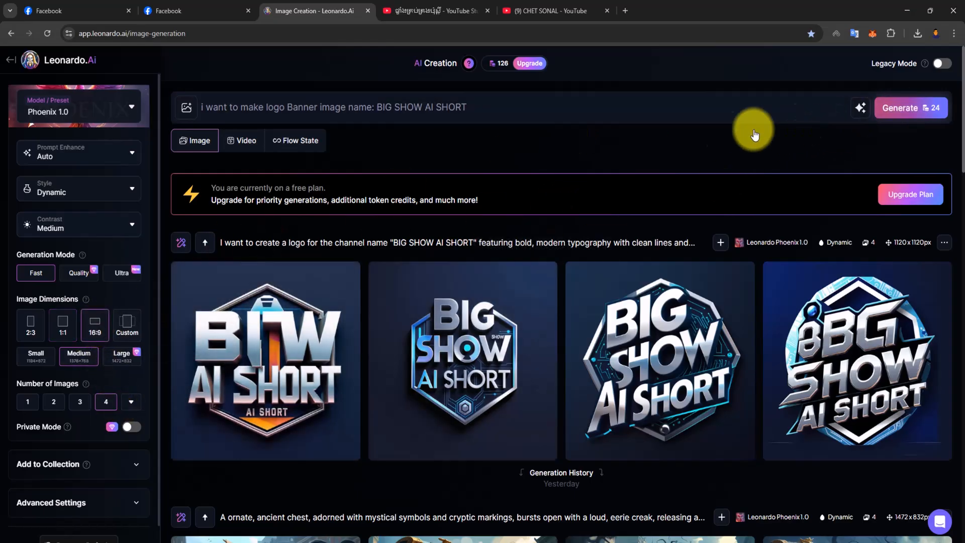
{"action": "left_click", "coordinate": [901, 108]}
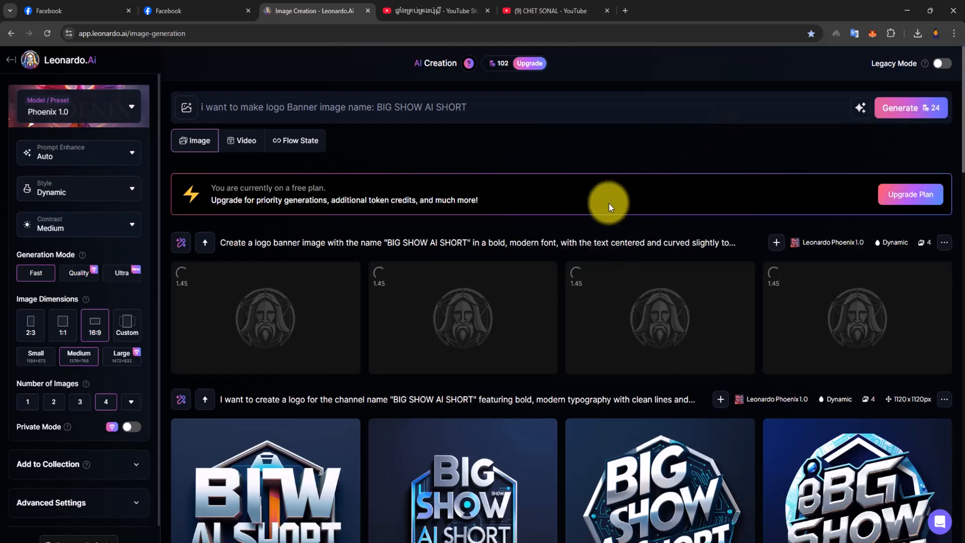
{"action": "scroll", "coordinate": [563, 268], "scroll_direction": "down", "scroll_amount": 4}
{"action": "scroll", "coordinate": [545, 274], "scroll_direction": "up", "scroll_amount": 3}
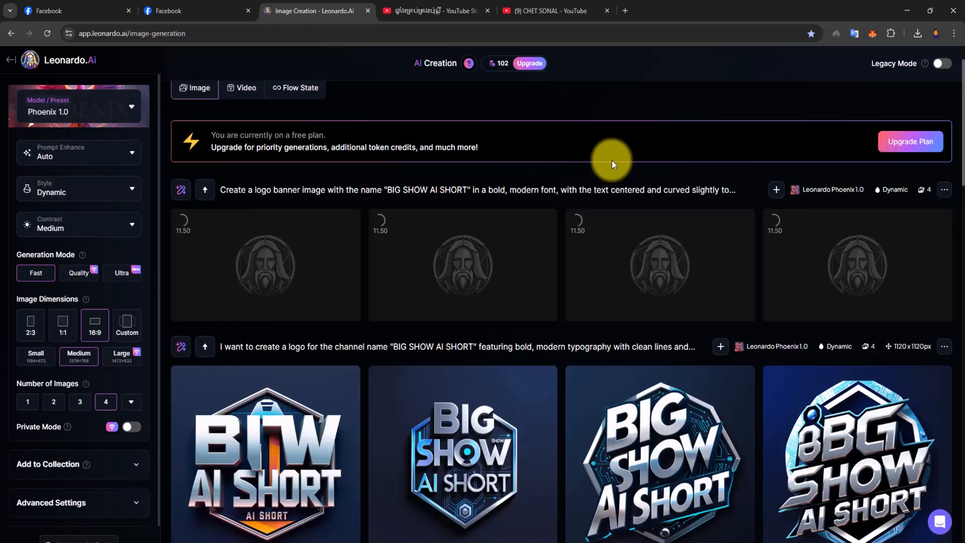
{"action": "scroll", "coordinate": [565, 229], "scroll_direction": "down", "scroll_amount": 3}
{"action": "scroll", "coordinate": [565, 229], "scroll_direction": "up", "scroll_amount": 3}
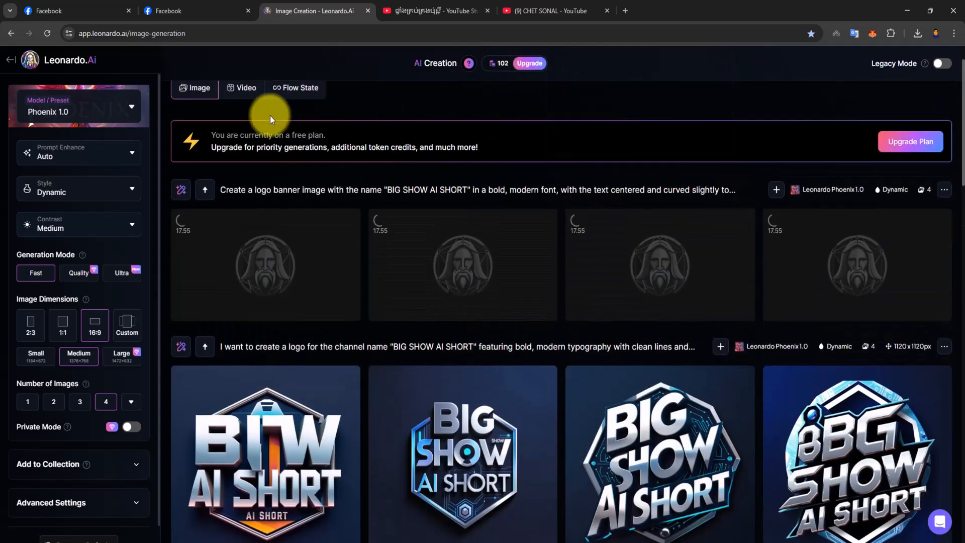
{"action": "scroll", "coordinate": [96, 323], "scroll_direction": "up", "scroll_amount": 1}
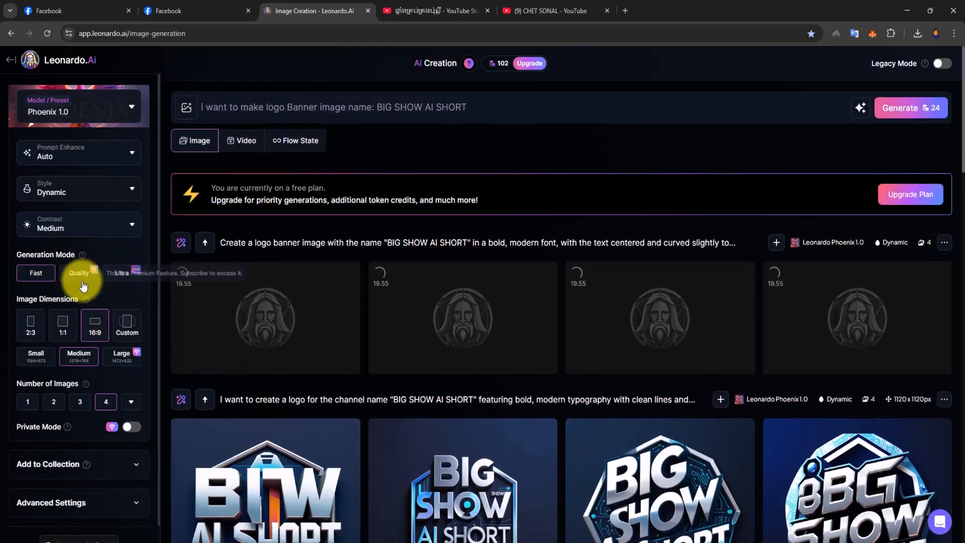
{"action": "scroll", "coordinate": [534, 258], "scroll_direction": "down", "scroll_amount": 7}
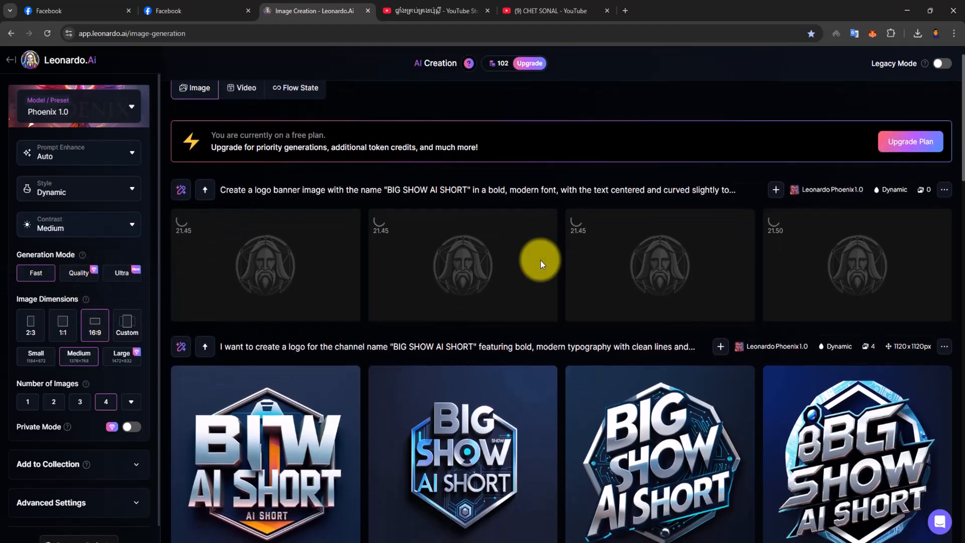
- Download the third generated BIG SHOW AI SHORT logo image, the one with the slanted lettering, and close its preview
{"action": "scroll", "coordinate": [444, 245], "scroll_direction": "up", "scroll_amount": 4}
{"action": "scroll", "coordinate": [444, 246], "scroll_direction": "up", "scroll_amount": 3}
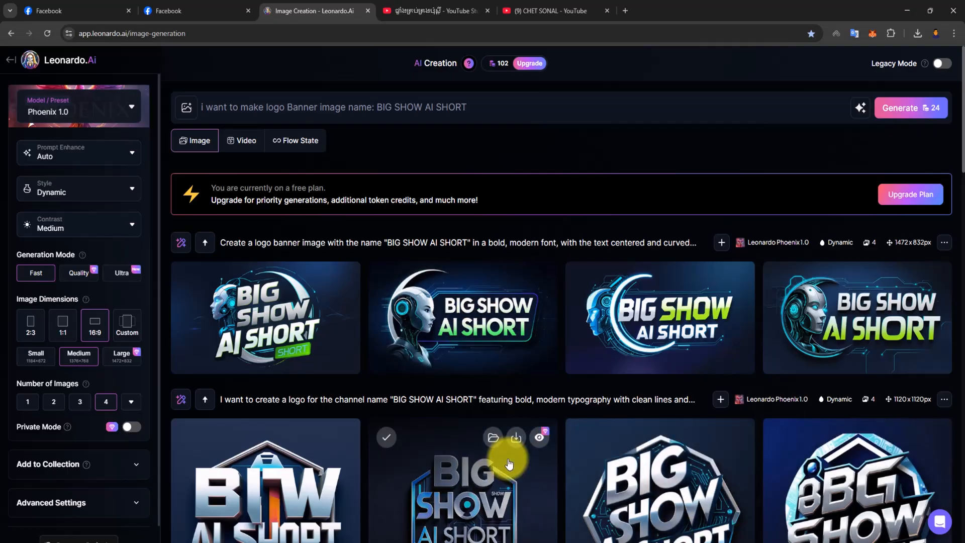
{"action": "scroll", "coordinate": [387, 357], "scroll_direction": "down", "scroll_amount": 3}
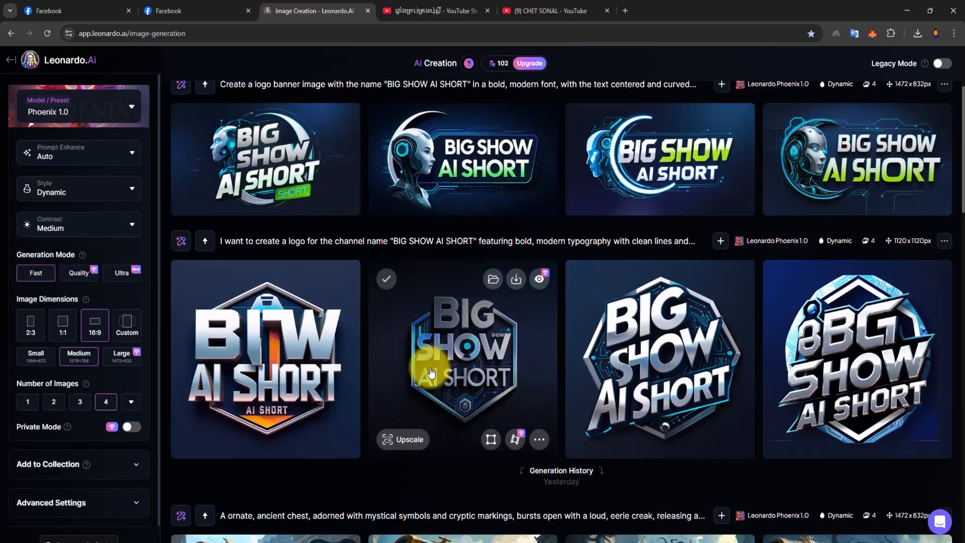
{"action": "scroll", "coordinate": [430, 372], "scroll_direction": "up", "scroll_amount": 3}
{"action": "scroll", "coordinate": [431, 371], "scroll_direction": "down", "scroll_amount": 4}
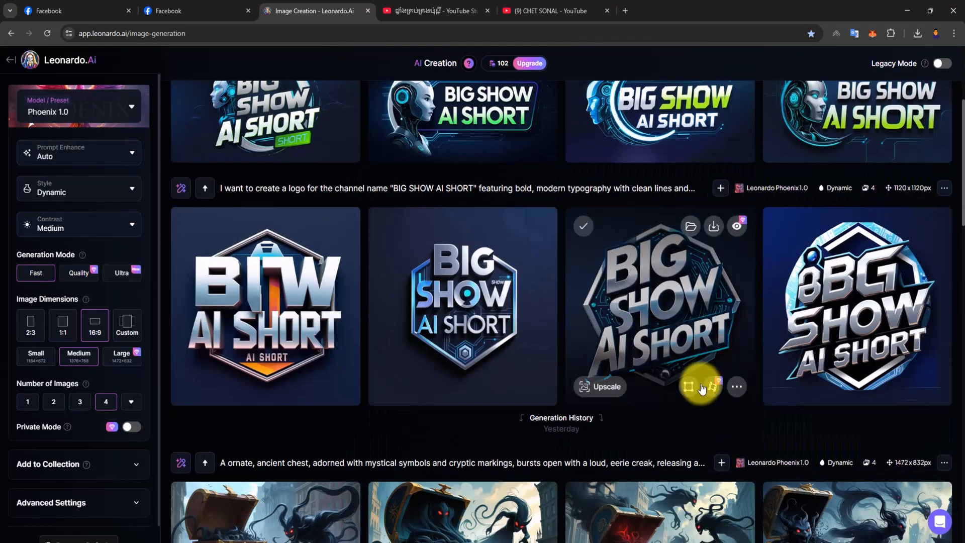
{"action": "left_click", "coordinate": [663, 316]}
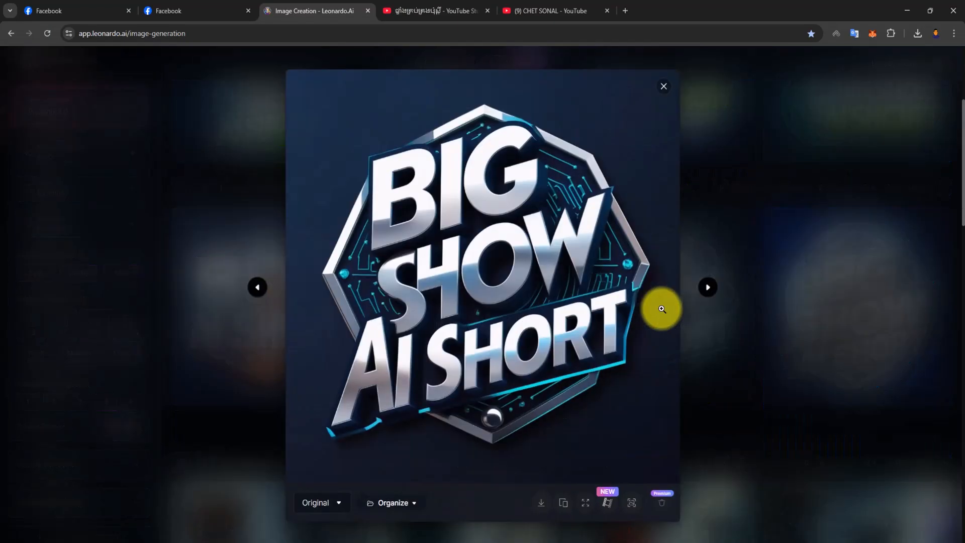
{"action": "left_click", "coordinate": [550, 502]}
{"action": "left_click", "coordinate": [664, 90]}
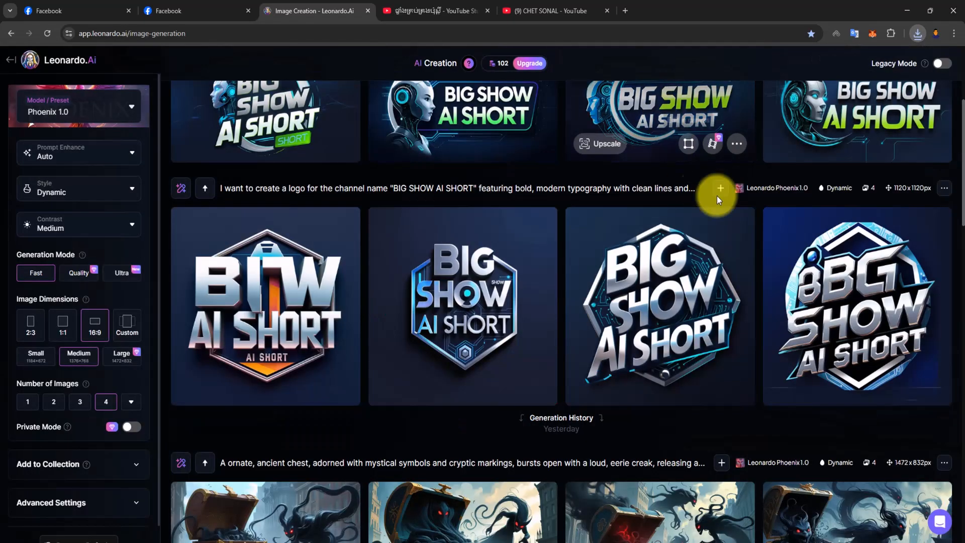
- Download the second generated banner image, with the white robot head in profile beside the framed title, and close its preview
{"action": "scroll", "coordinate": [619, 252], "scroll_direction": "up", "scroll_amount": 3}
{"action": "mouse_move", "coordinate": [240, 395]}
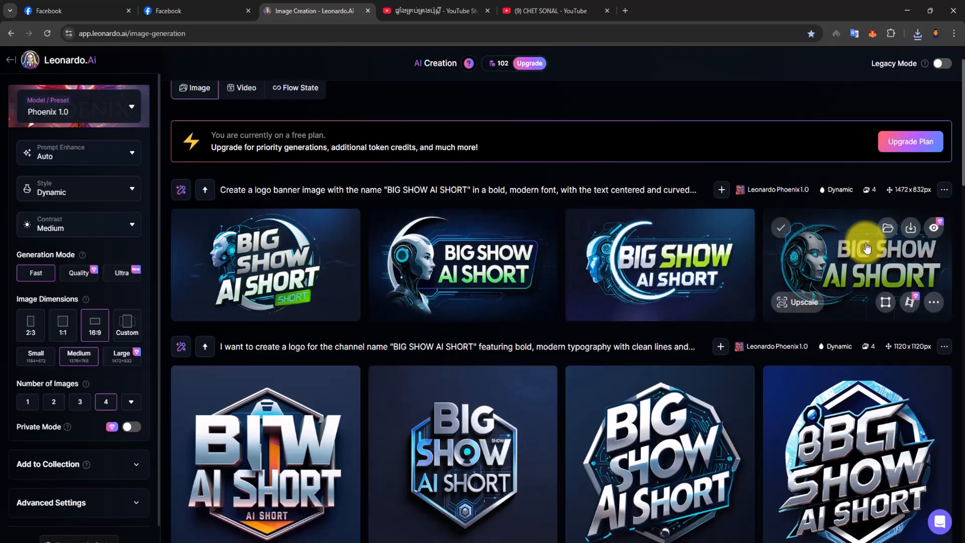
{"action": "left_click", "coordinate": [455, 270]}
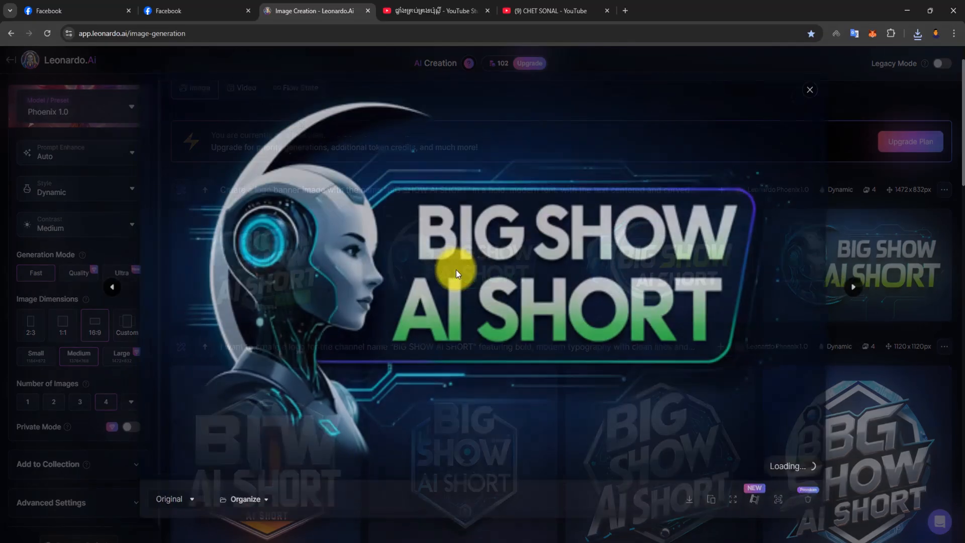
{"action": "left_click", "coordinate": [693, 502]}
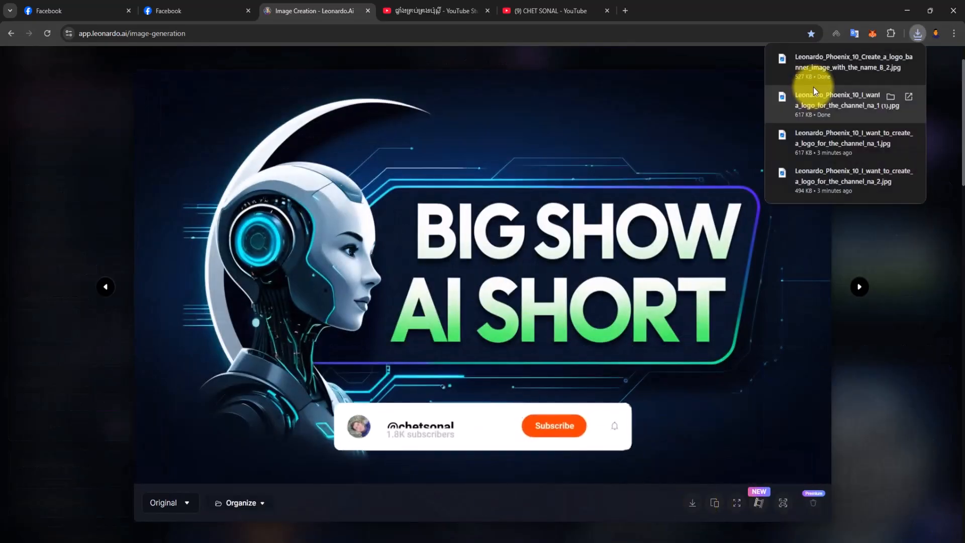
{"action": "left_click", "coordinate": [915, 246]}
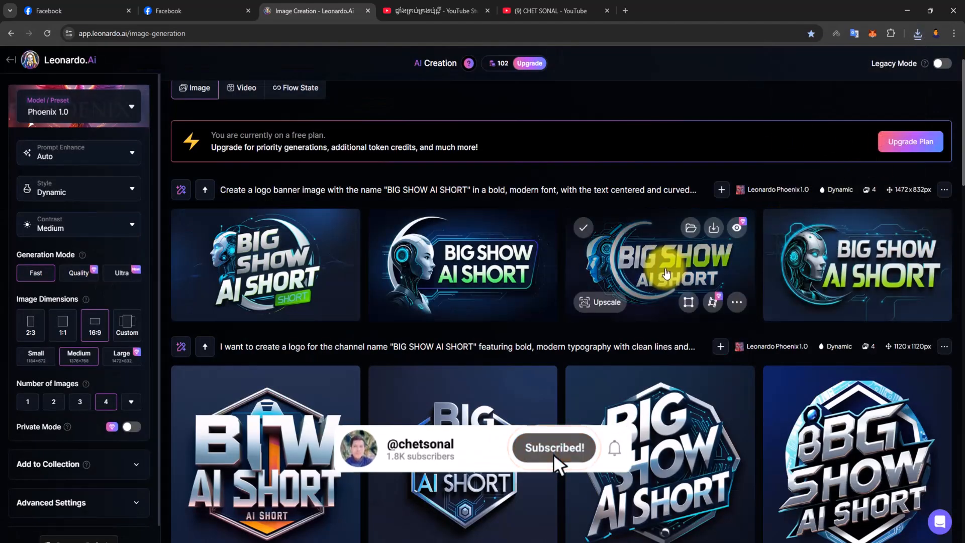
- Download the third and fourth generated banner images of BIG SHOW AI SHORT, closing each preview
{"action": "left_click", "coordinate": [672, 263]}
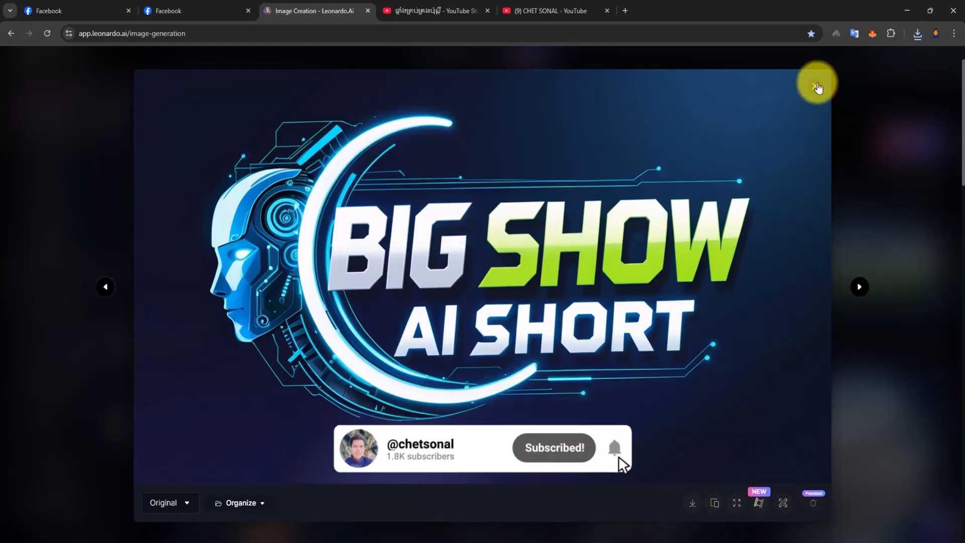
{"action": "left_click", "coordinate": [815, 86]}
{"action": "left_click", "coordinate": [887, 254]}
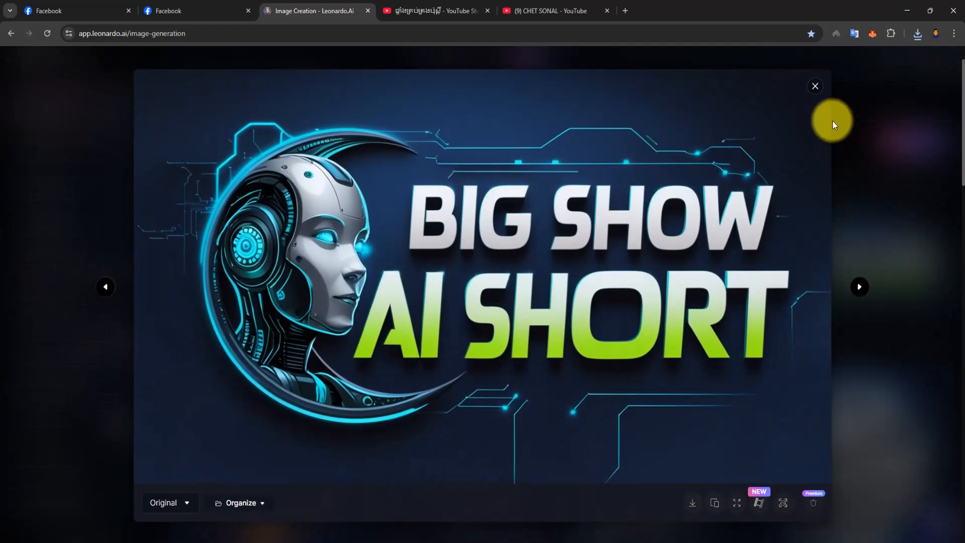
{"action": "left_click", "coordinate": [815, 86]}
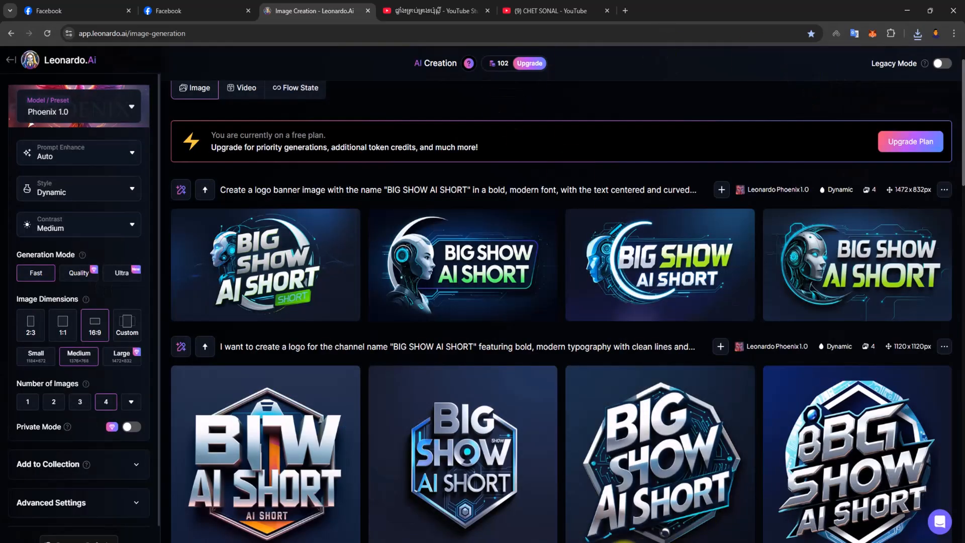
- Switch to YouTube Studio, highlight the recommended banner size, and try the first banner image in Downloads as the channel banner, cancelling the crop
{"action": "left_click", "coordinate": [633, 542]}
{"action": "left_click_drag", "start_coordinate": [317, 198], "coordinate": [360, 199]}
{"action": "left_click", "coordinate": [308, 224]}
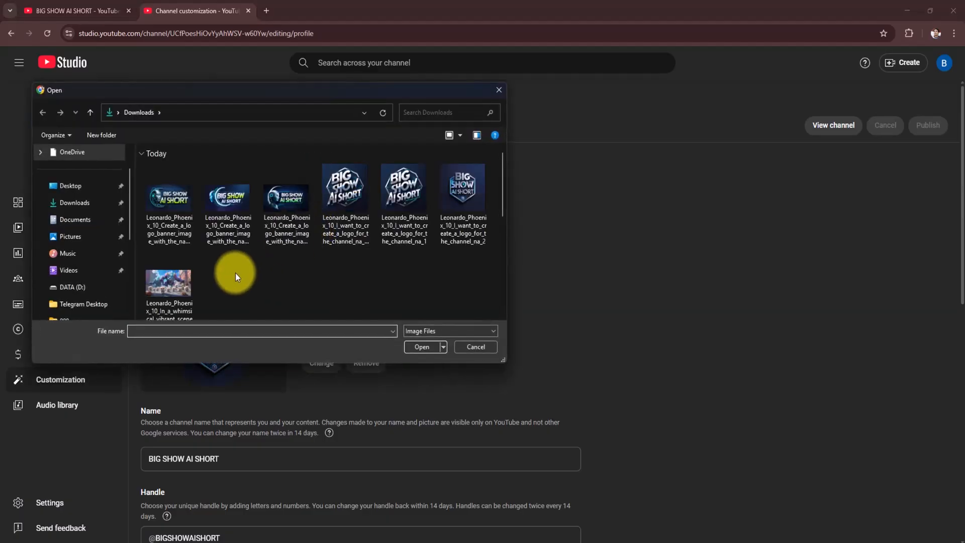
{"action": "left_click", "coordinate": [169, 210]}
{"action": "left_click", "coordinate": [421, 347]}
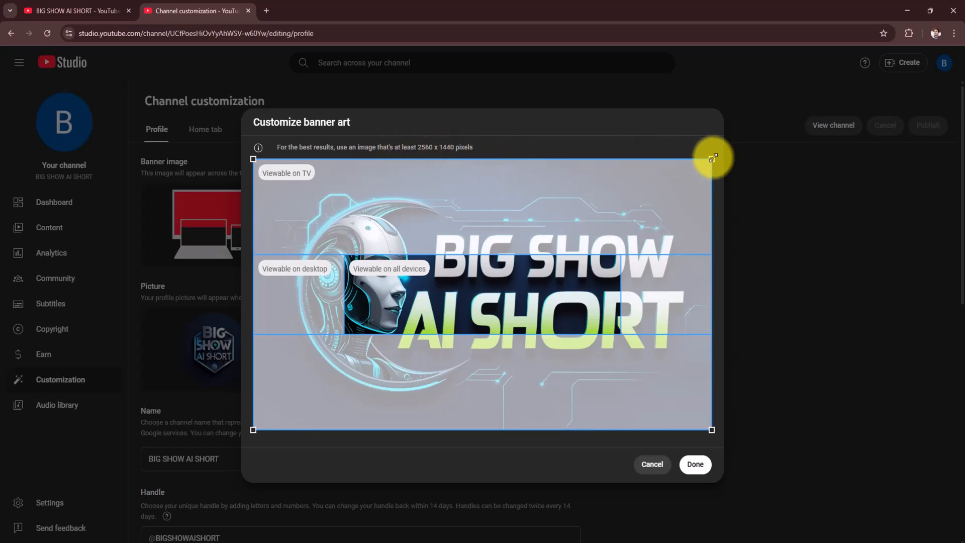
{"action": "left_click", "coordinate": [650, 462]}
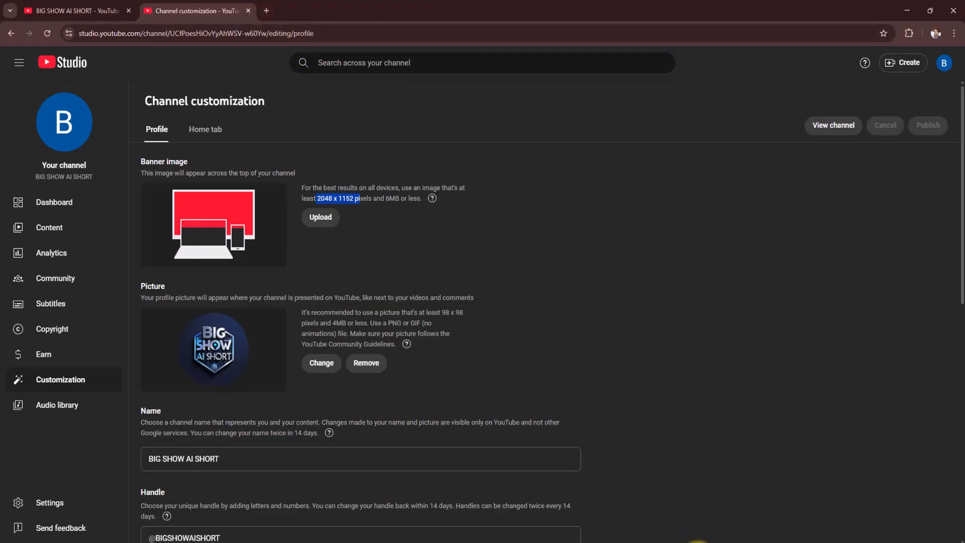
- Switch to Photoshop and start a new document with a width of 2048 pixels
{"action": "left_click", "coordinate": [698, 542]}
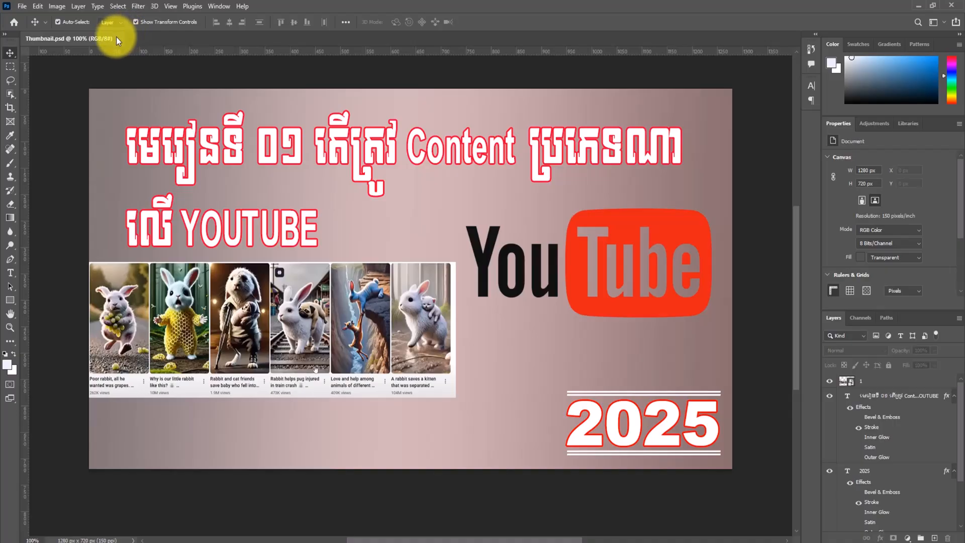
{"action": "left_click", "coordinate": [22, 8]}
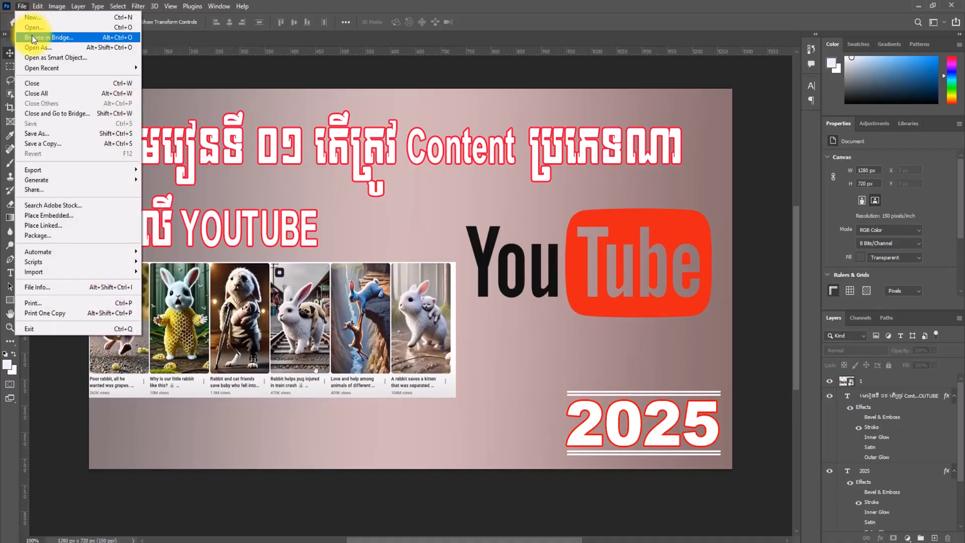
{"action": "left_click", "coordinate": [34, 16]}
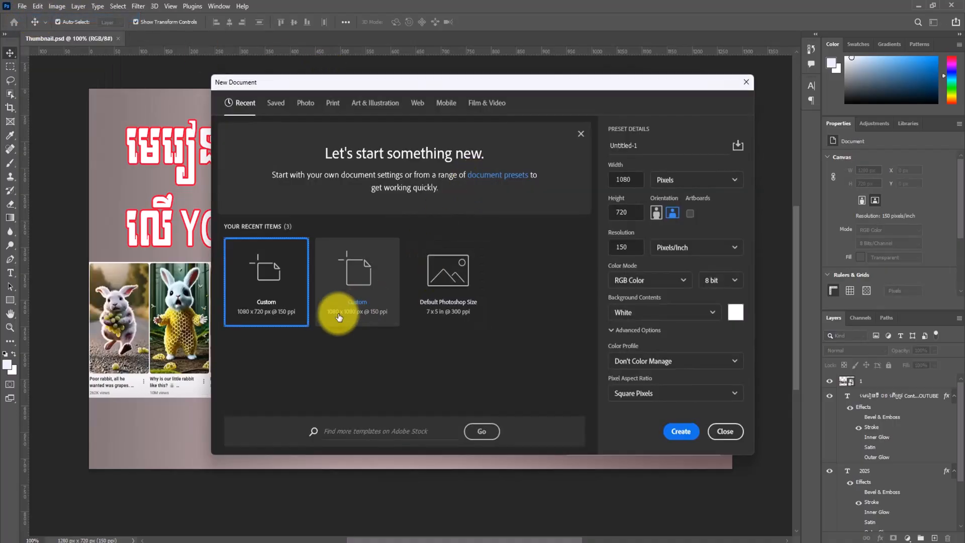
{"action": "left_click", "coordinate": [632, 182]}
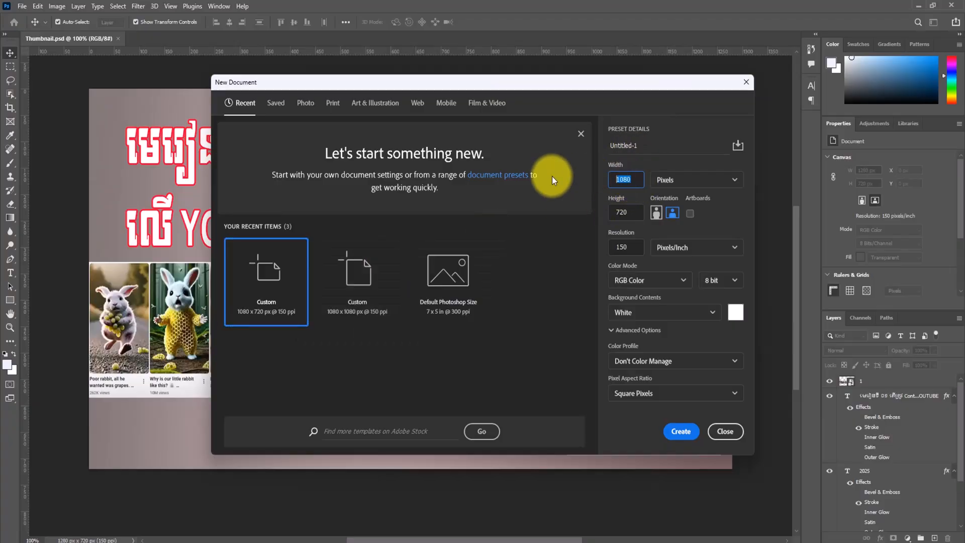
{"action": "type", "text": "2"}
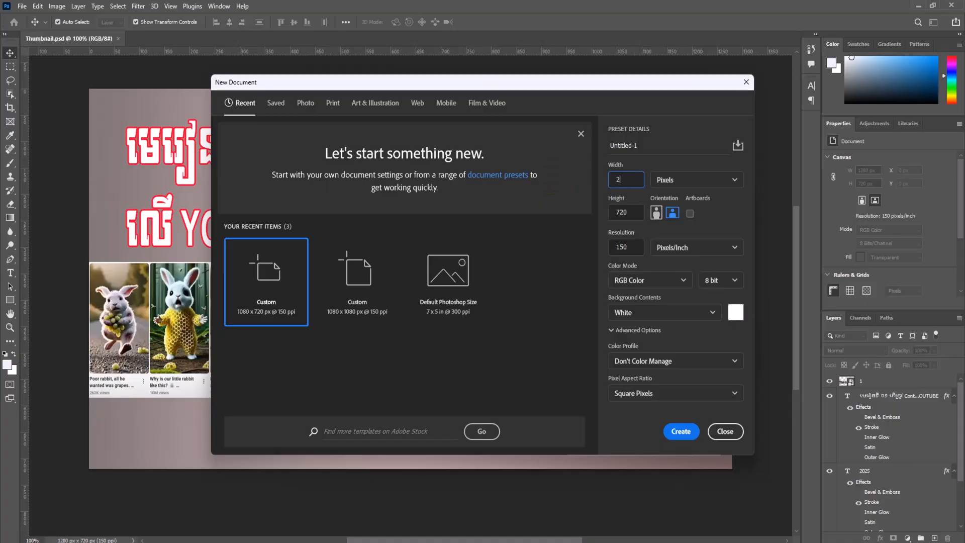
{"action": "type", "text": "045"}
{"action": "key", "text": "BackSpace"}
{"action": "type", "text": "8"}
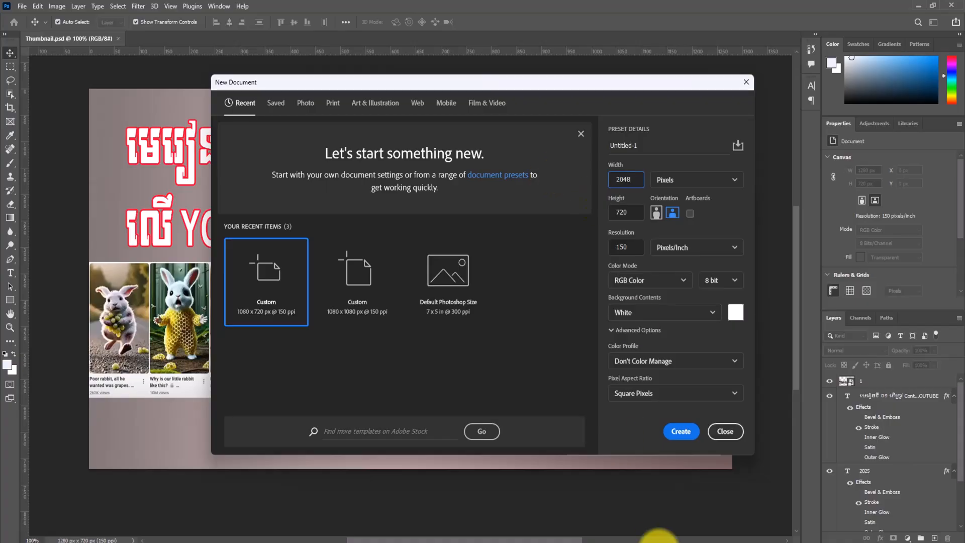
- Recheck the recommended banner size in YouTube Studio, set the new document's height to 1152 pixels, and create it at 150 pixels/inch
{"action": "left_click", "coordinate": [622, 542]}
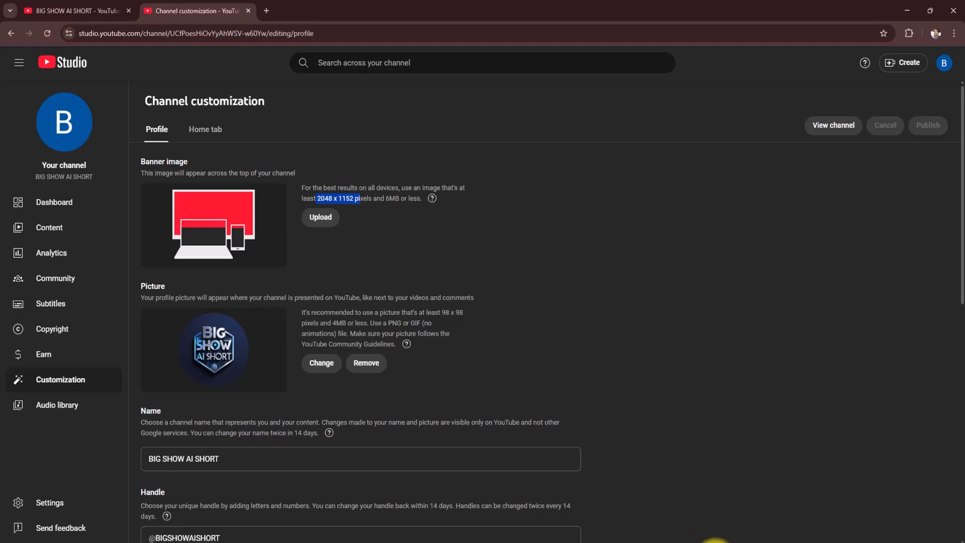
{"action": "left_click", "coordinate": [675, 536]}
{"action": "left_click", "coordinate": [625, 211]}
{"action": "type", "text": "1152"}
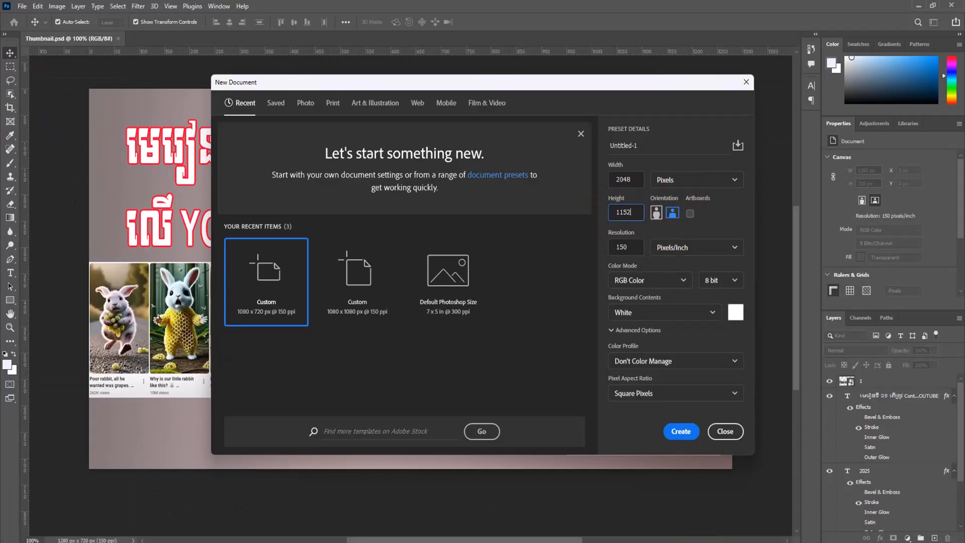
{"action": "left_click", "coordinate": [626, 247]}
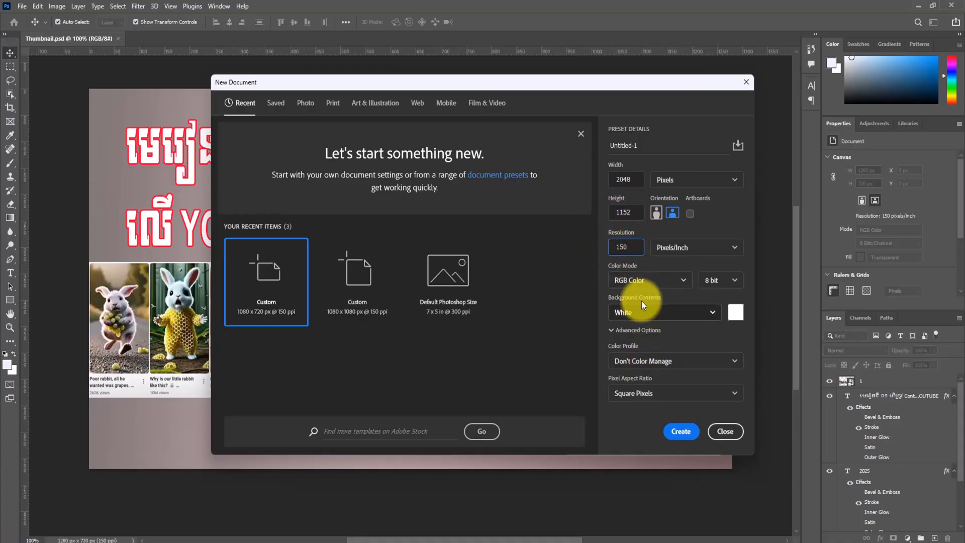
{"action": "left_click", "coordinate": [690, 433]}
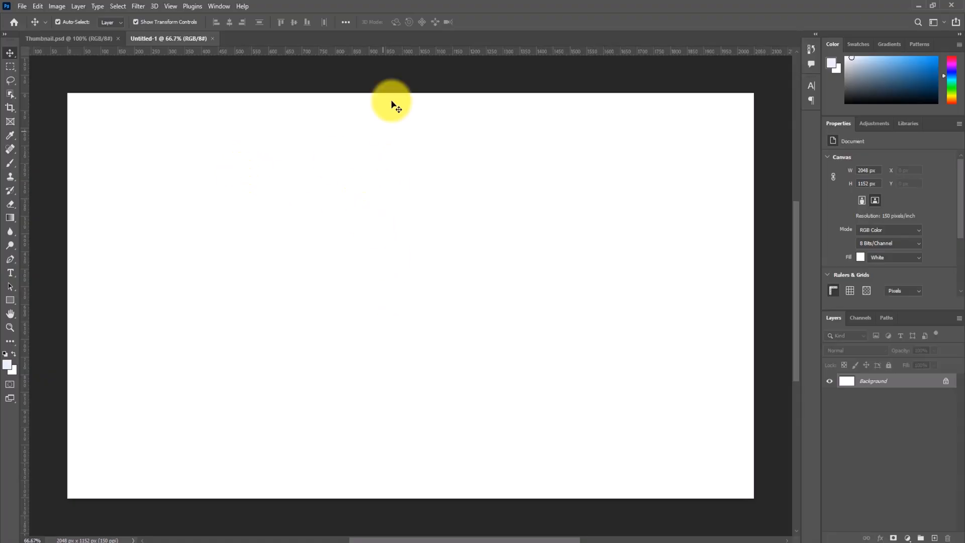
- Switch to the browser and search Google for "channel art size" in a new tab
{"action": "left_click", "coordinate": [556, 542]}
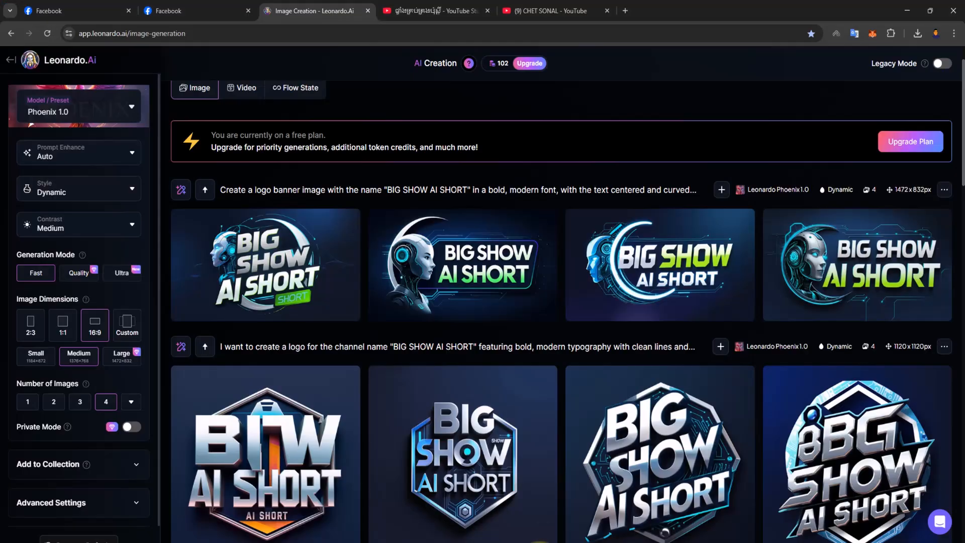
{"action": "left_click", "coordinate": [624, 11]}
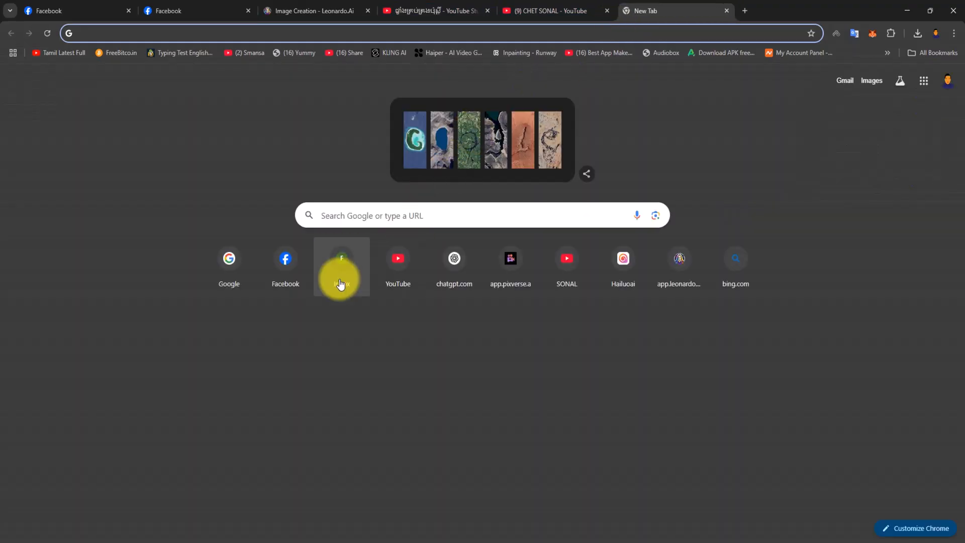
{"action": "left_click", "coordinate": [227, 257]}
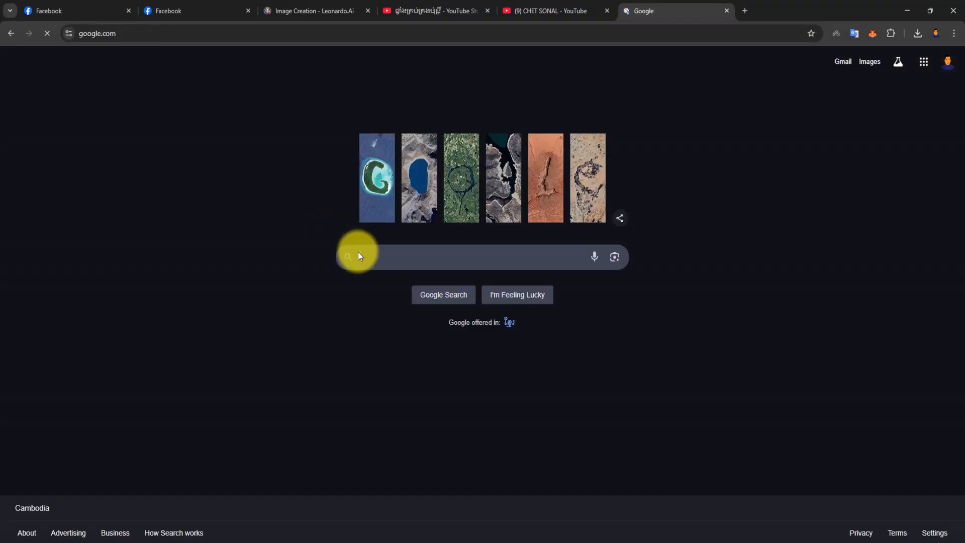
{"action": "left_click", "coordinate": [390, 259]}
{"action": "type", "text": "cha"}
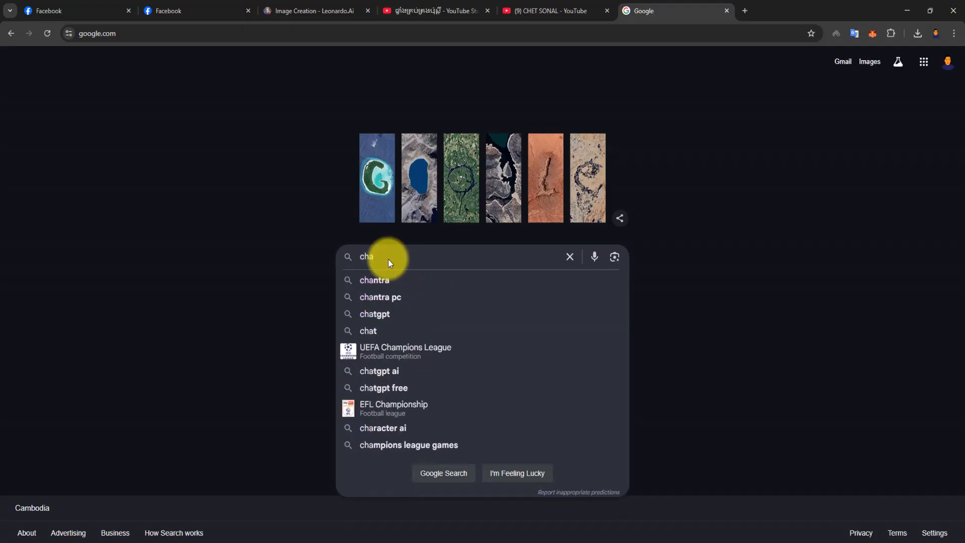
{"action": "type", "text": "nne"}
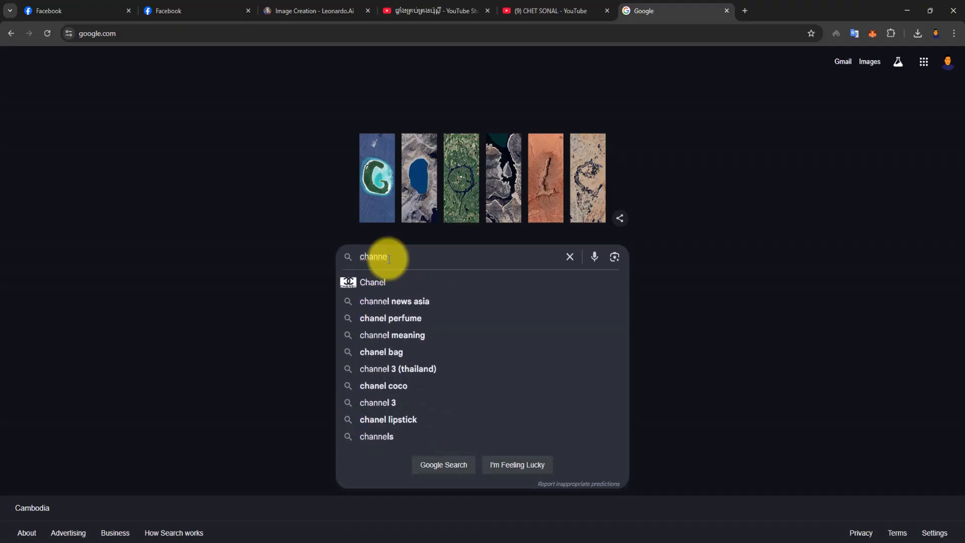
{"action": "type", "text": "l a"}
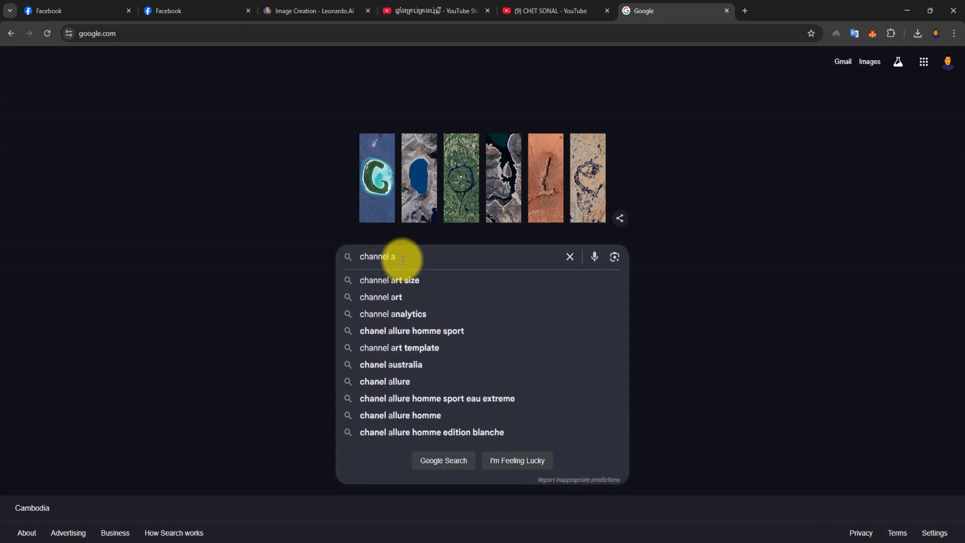
{"action": "left_click", "coordinate": [404, 280]}
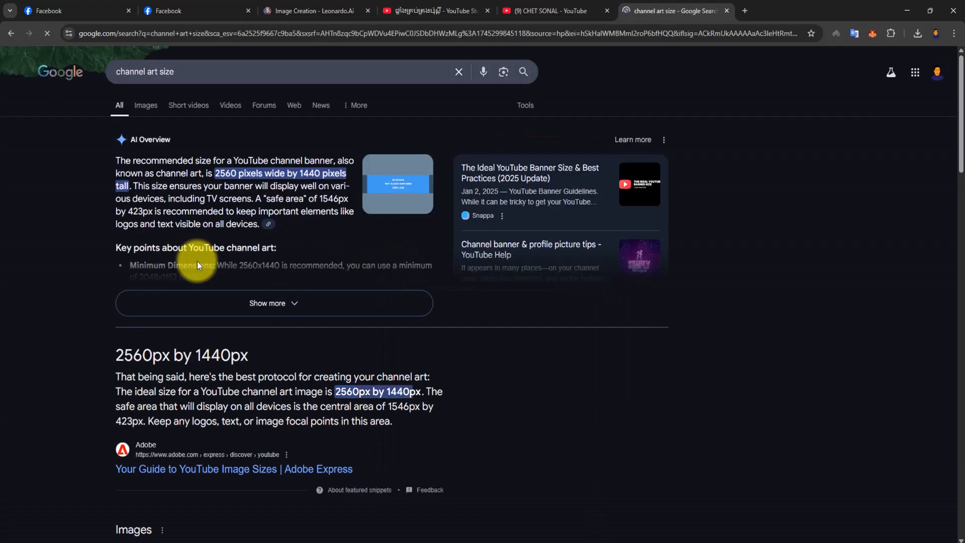
- Browse the image results for channel art sizes and preview the DesignEvo safe-area template
{"action": "left_click", "coordinate": [146, 105]}
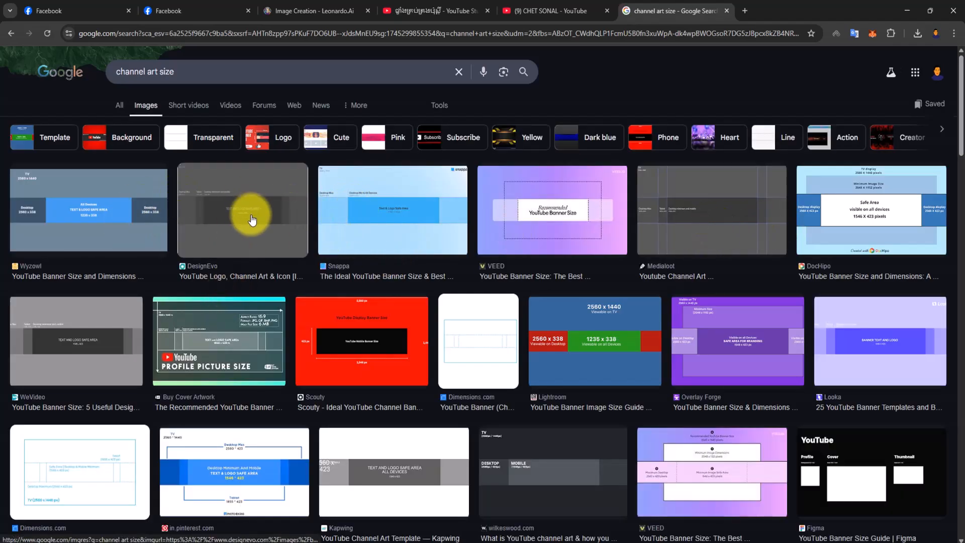
{"action": "scroll", "coordinate": [531, 302], "scroll_direction": "down", "scroll_amount": 2}
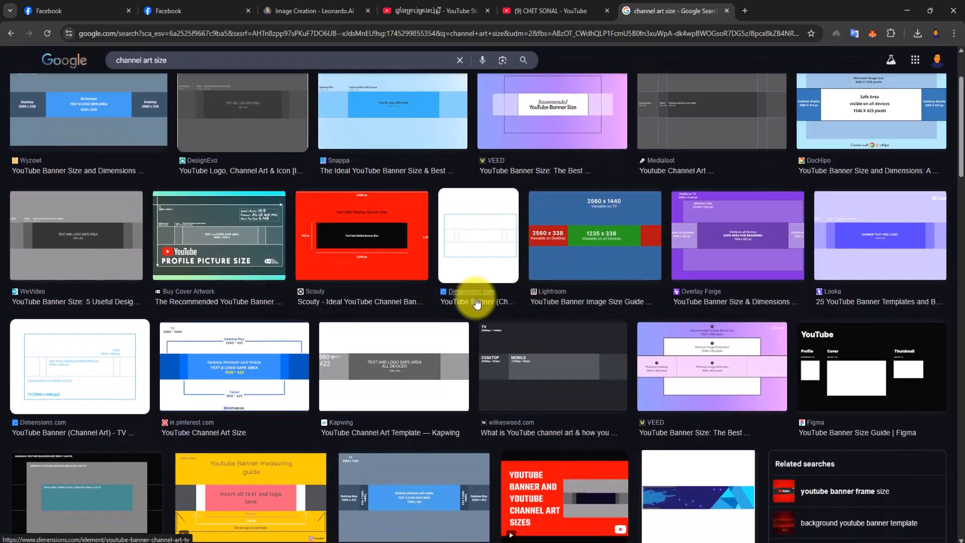
{"action": "scroll", "coordinate": [304, 307], "scroll_direction": "up", "scroll_amount": 2}
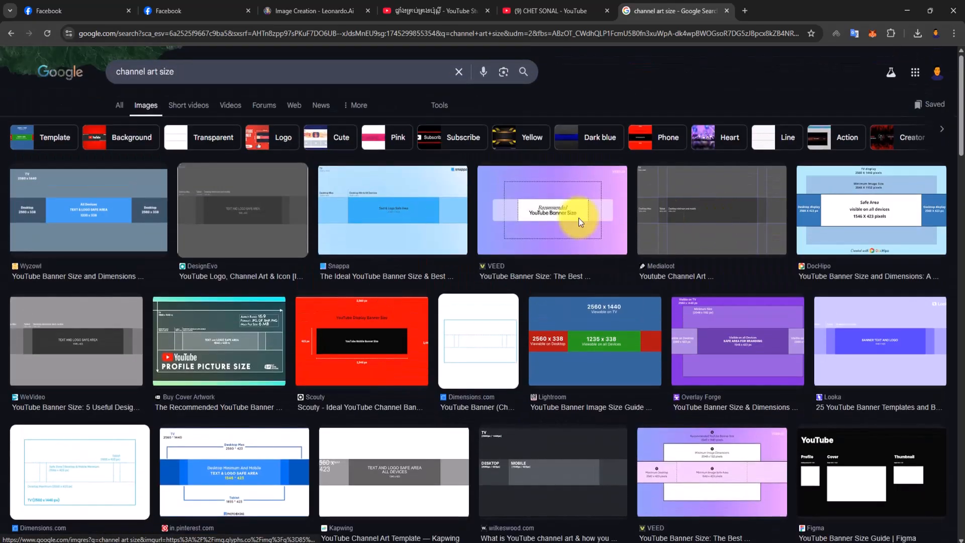
{"action": "left_click", "coordinate": [260, 208]}
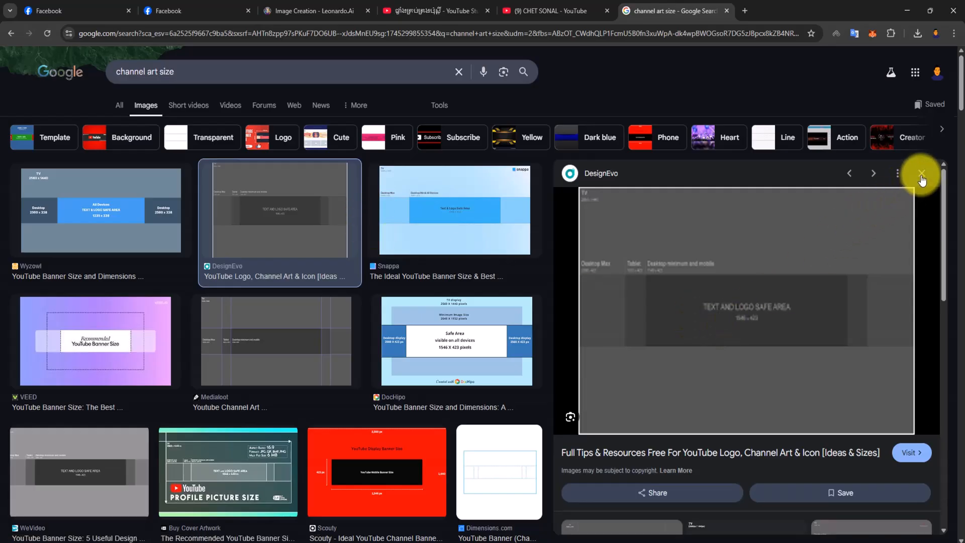
- Search Google Images for "channel art size 2560x1440 download" and open the Logos By Nick channel art template preview
{"action": "left_click", "coordinate": [922, 176]}
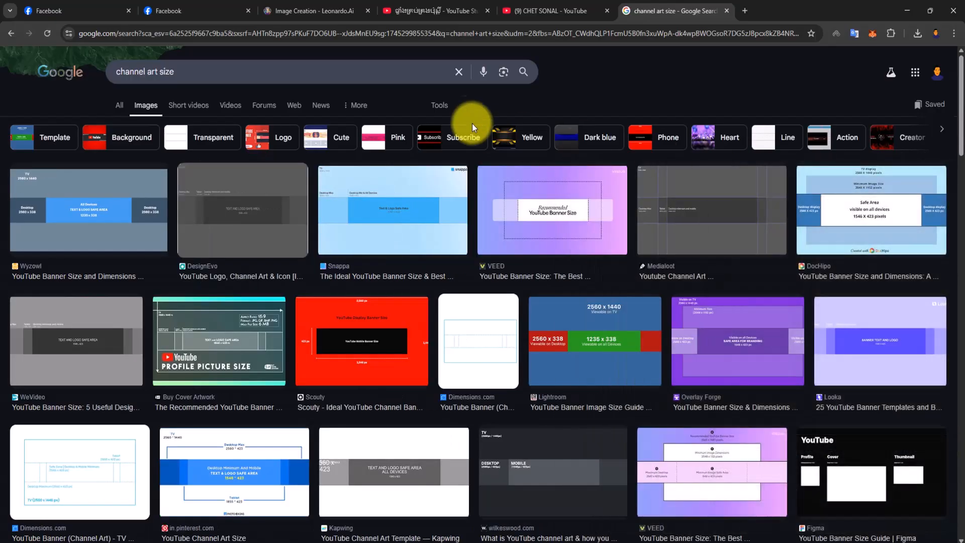
{"action": "left_click", "coordinate": [313, 75]}
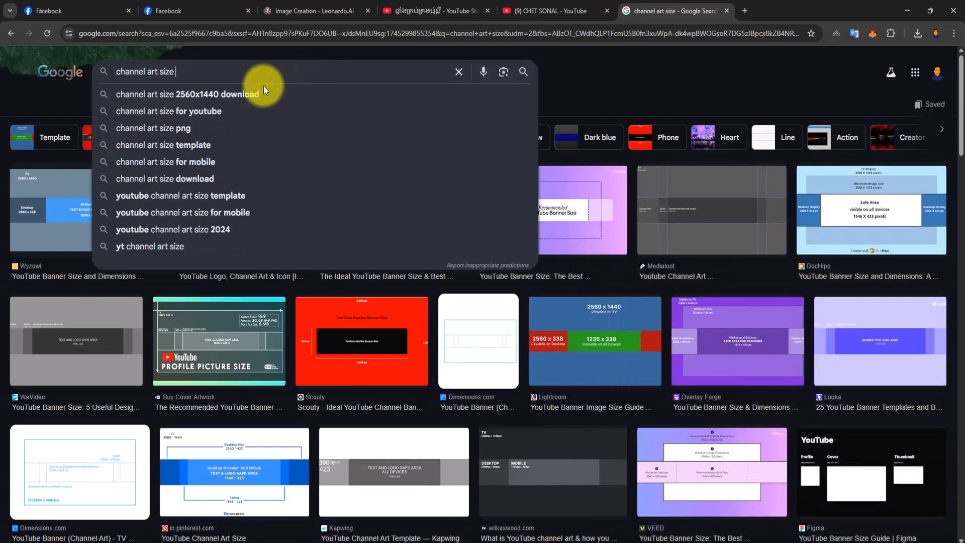
{"action": "left_click", "coordinate": [247, 95]}
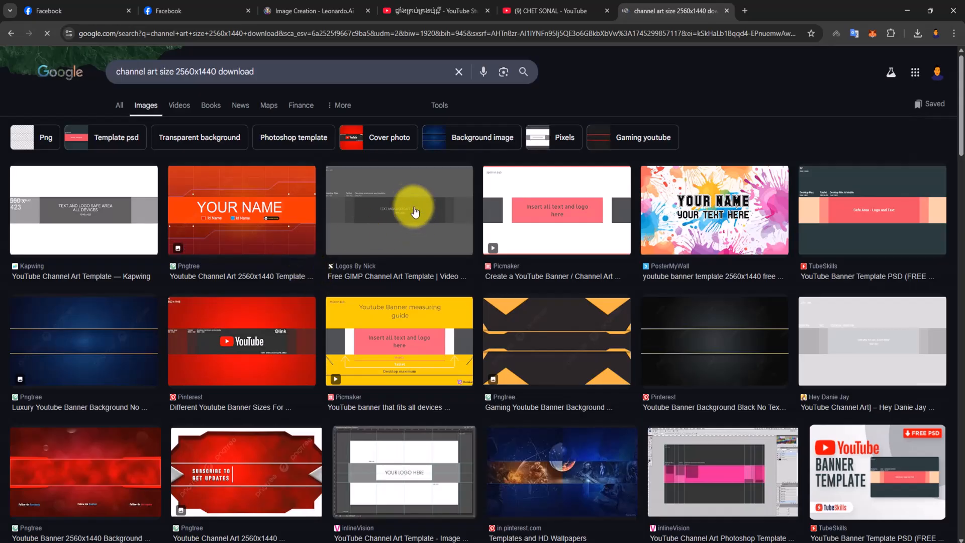
{"action": "left_click", "coordinate": [409, 208]}
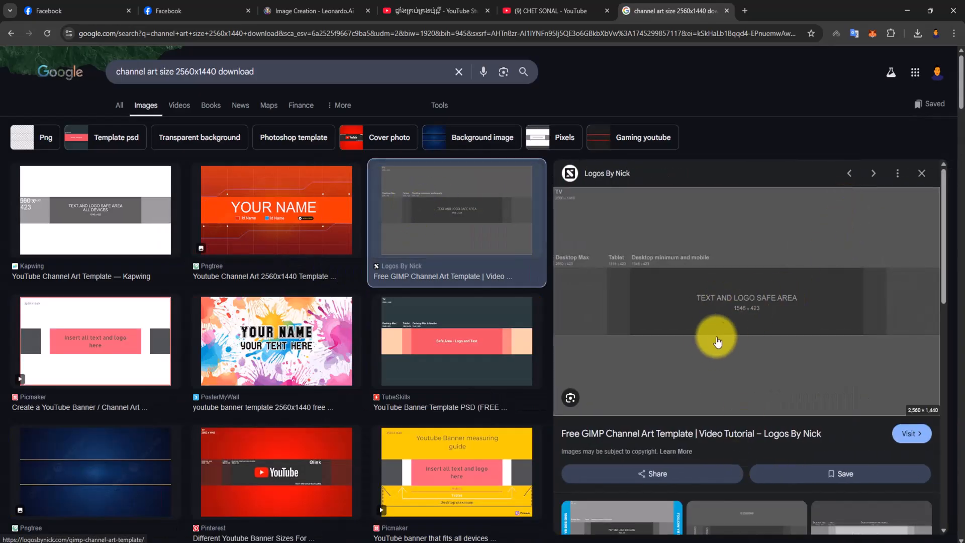
- Save the template image to the Desktop as the PNG file youtube-design-guidelines
{"action": "right_click", "coordinate": [733, 302]}
{"action": "left_click", "coordinate": [779, 167]}
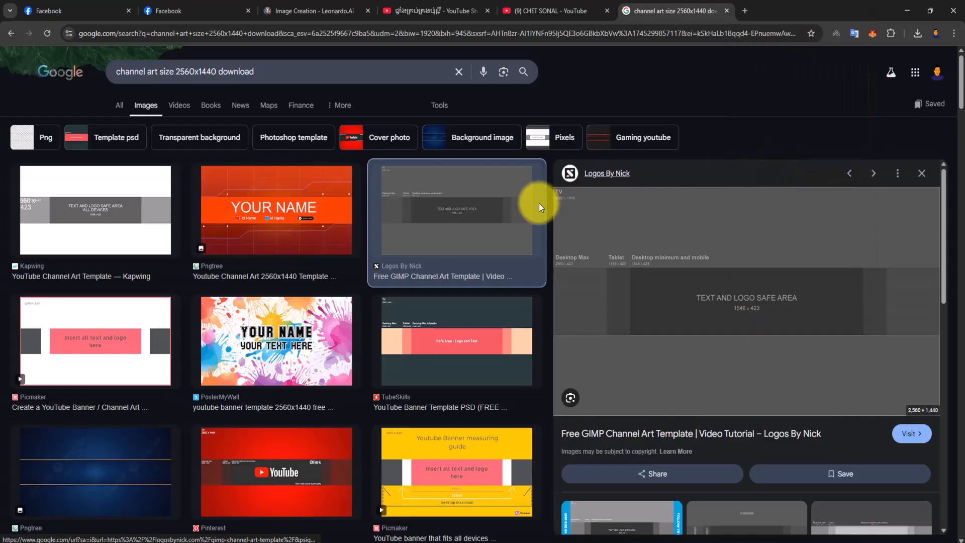
{"action": "left_click", "coordinate": [68, 187]}
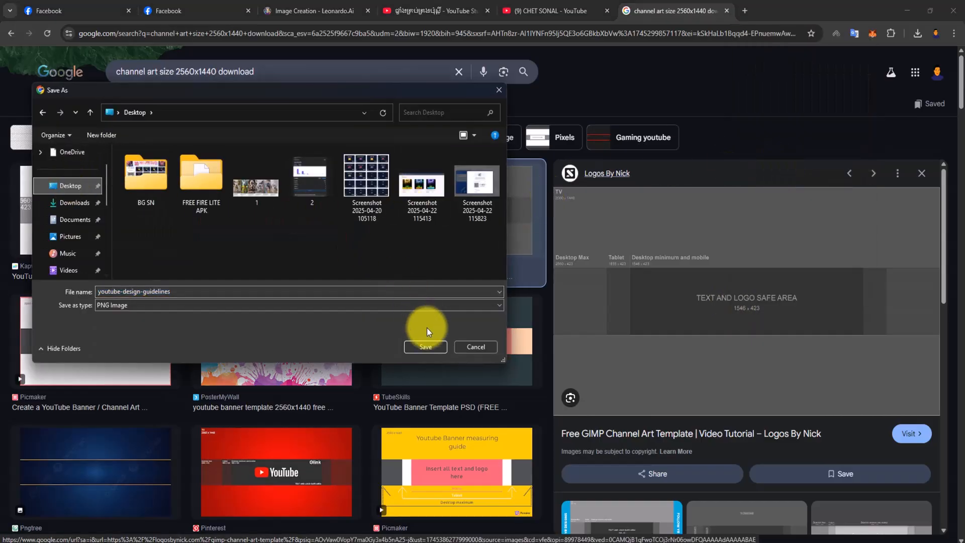
{"action": "left_click", "coordinate": [421, 347]}
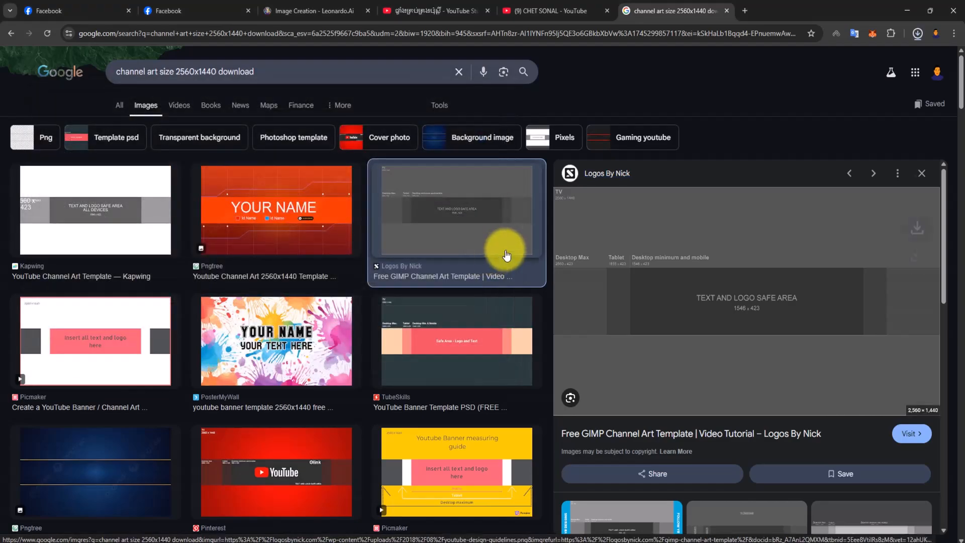
- Place youtube-design-guidelines from the desktop into the 2048 x 1152 px Photoshop document, filling the canvas
{"action": "left_click", "coordinate": [907, 11]}
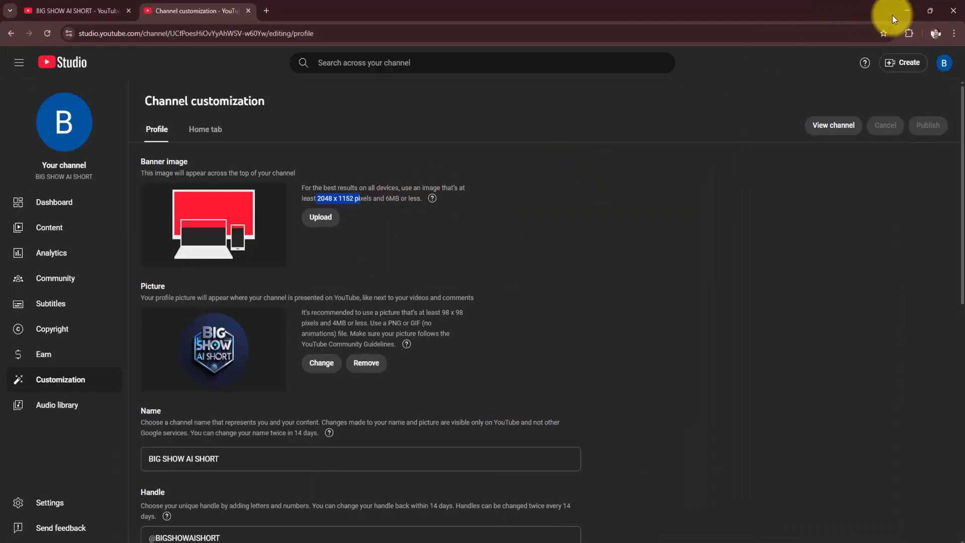
{"action": "left_click", "coordinate": [906, 11]}
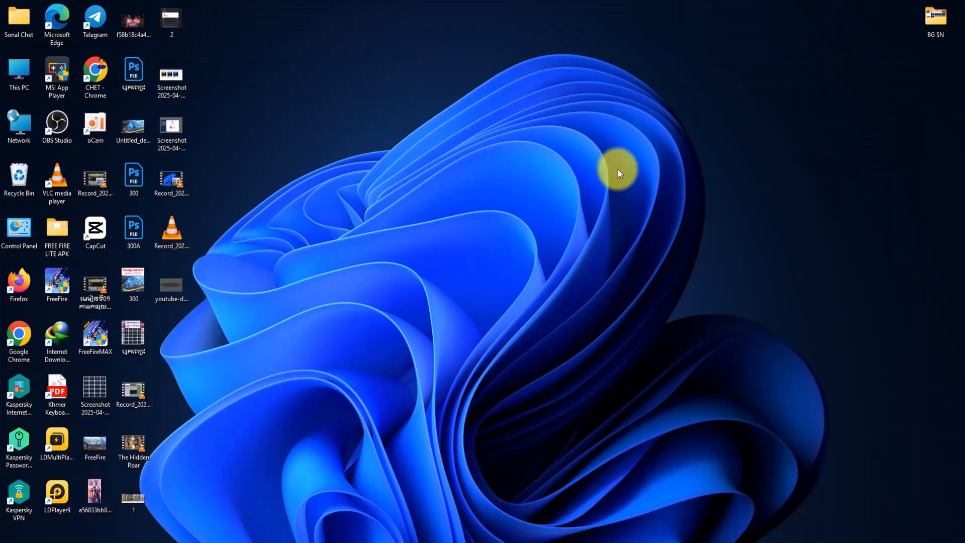
{"action": "left_click_drag", "start_coordinate": [185, 283], "coordinate": [398, 267]}
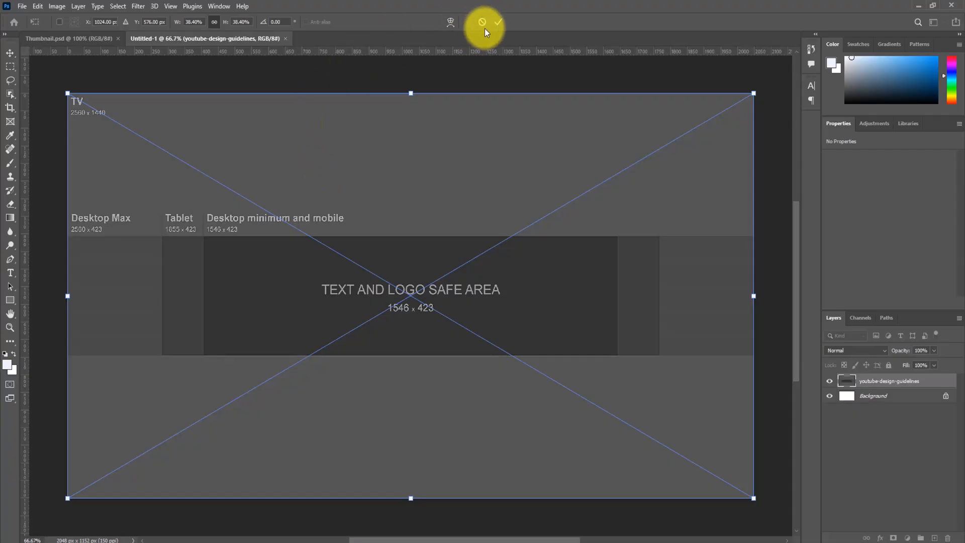
{"action": "left_click", "coordinate": [497, 22]}
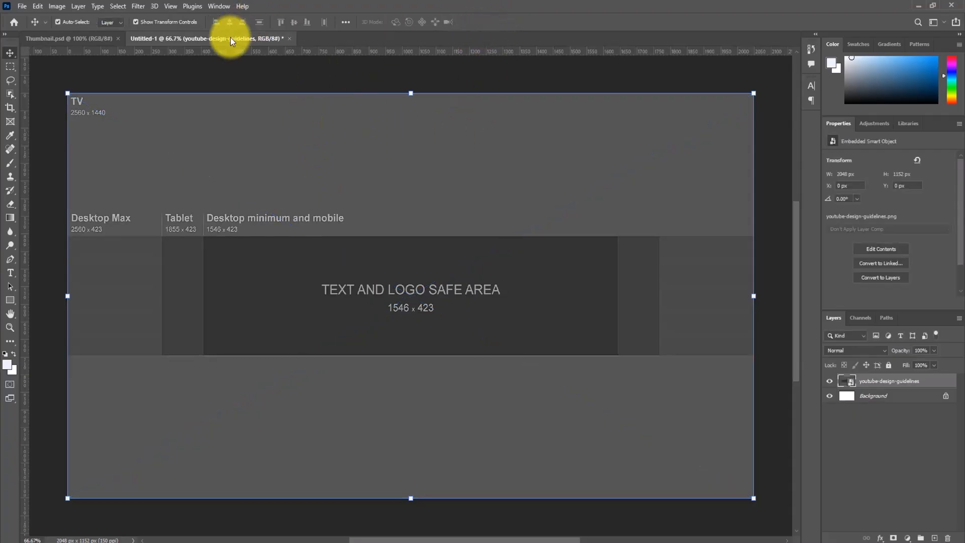
- Switch to File Explorer, open the Downloads folder and display its files as large thumbnails
{"action": "left_click", "coordinate": [87, 39]}
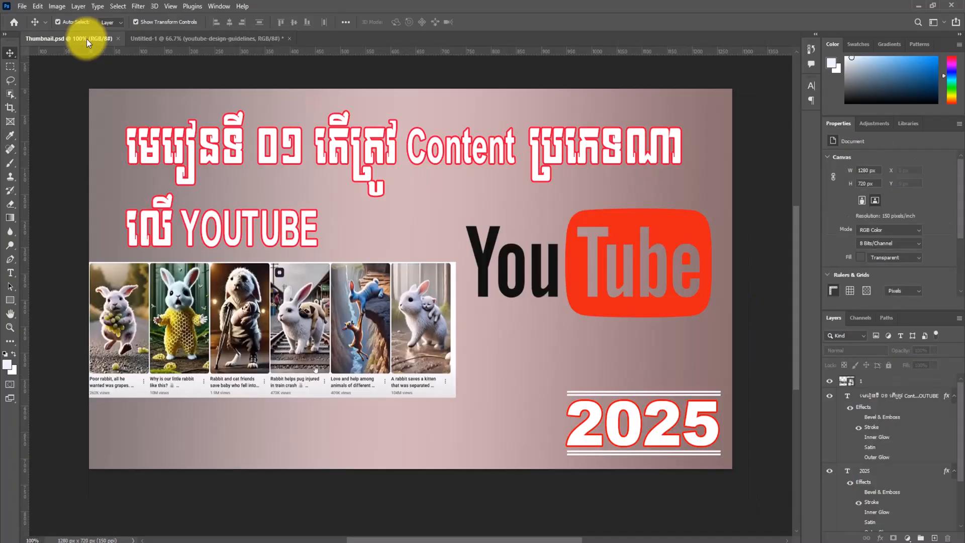
{"action": "left_click", "coordinate": [263, 39]}
{"action": "left_click", "coordinate": [919, 6]}
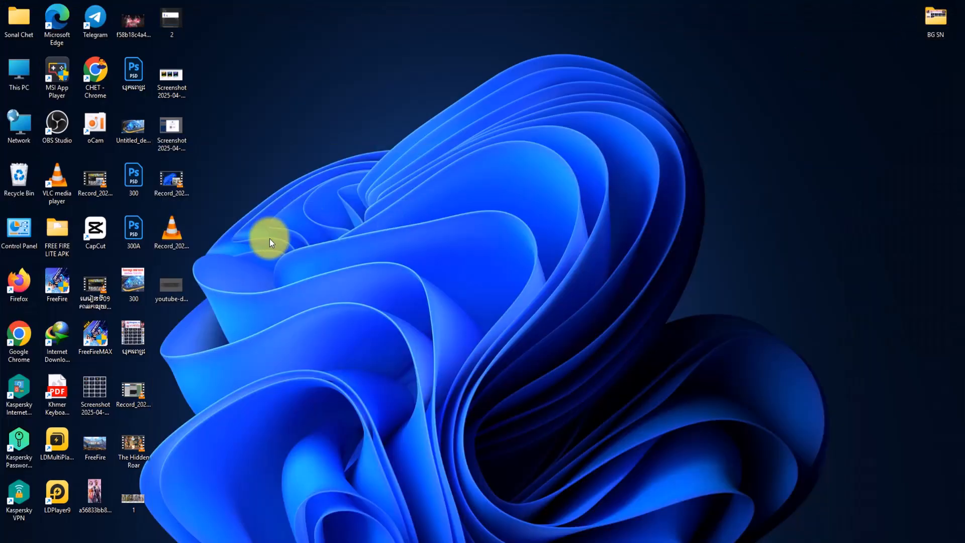
{"action": "left_click", "coordinate": [451, 542]}
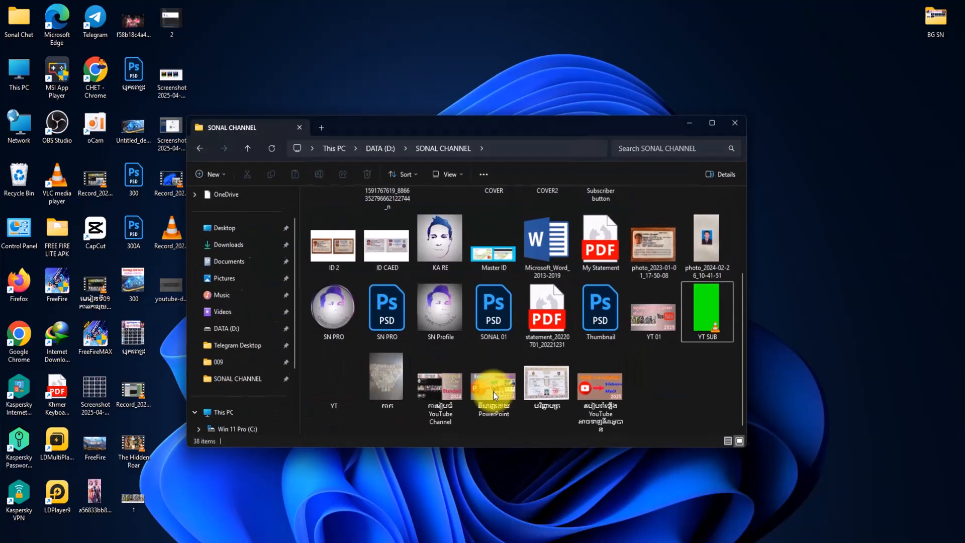
{"action": "left_click", "coordinate": [270, 244]}
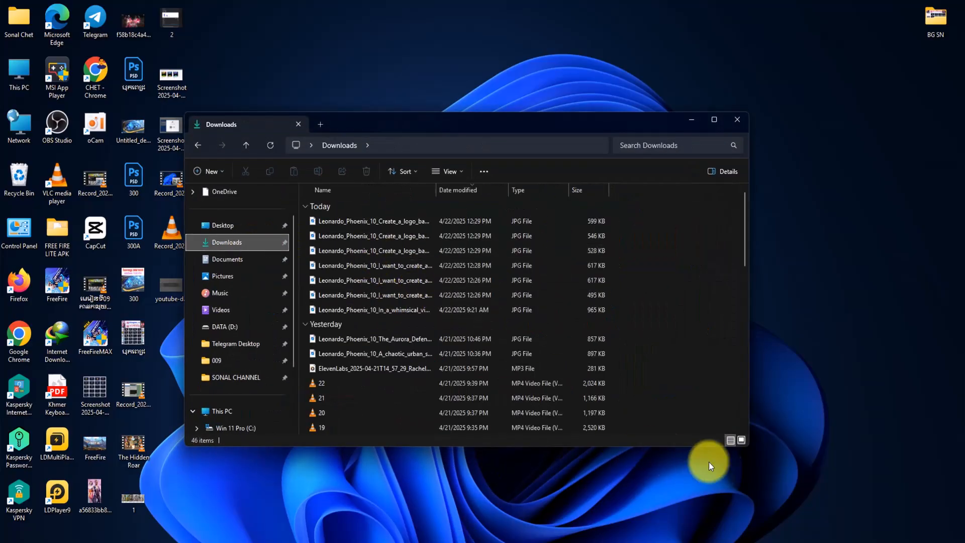
{"action": "left_click", "coordinate": [741, 440]}
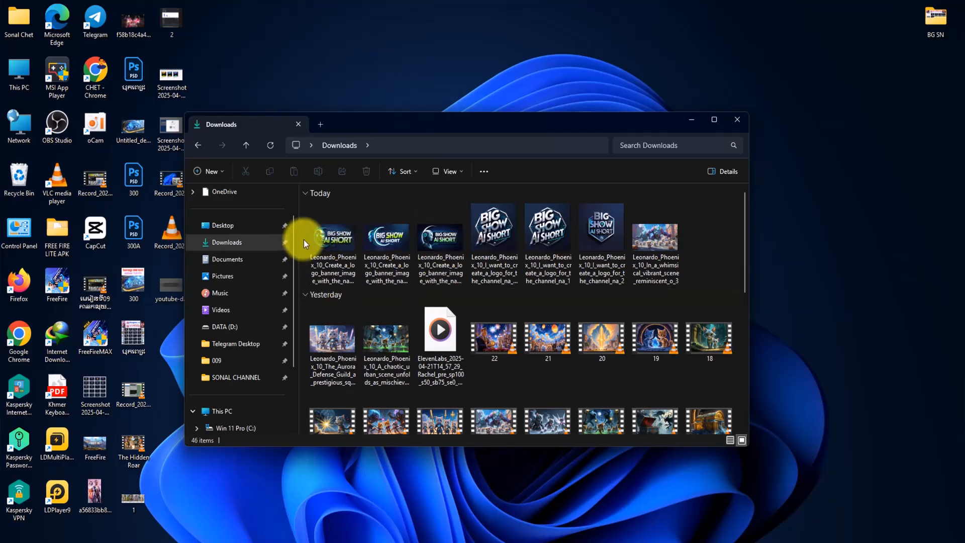
- Place the three Leonardo "BIG SHOW AI SHORT" banner images from Downloads into the Photoshop banner document
{"action": "left_click_drag", "start_coordinate": [304, 245], "coordinate": [439, 243]}
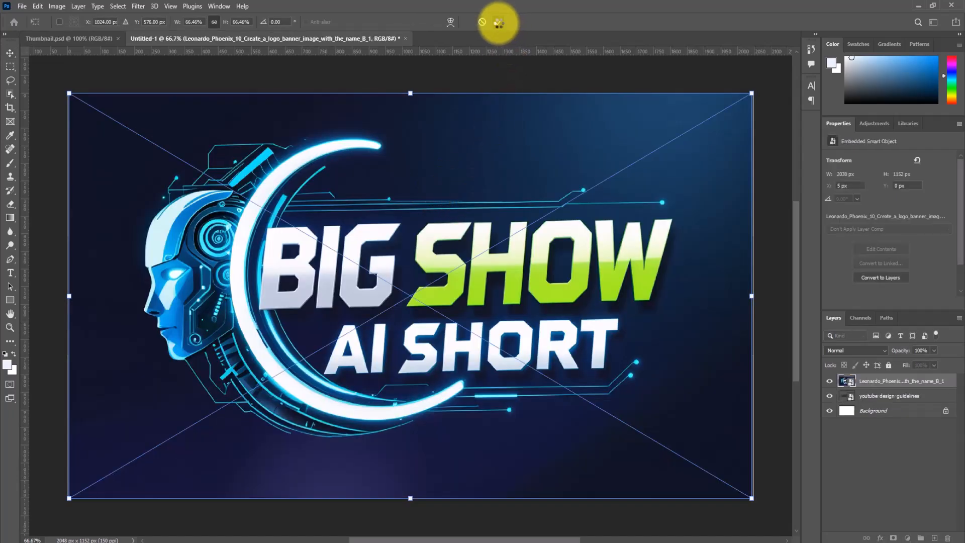
{"action": "left_click", "coordinate": [498, 23]}
{"action": "left_click", "coordinate": [499, 23]}
{"action": "left_click", "coordinate": [499, 23]}
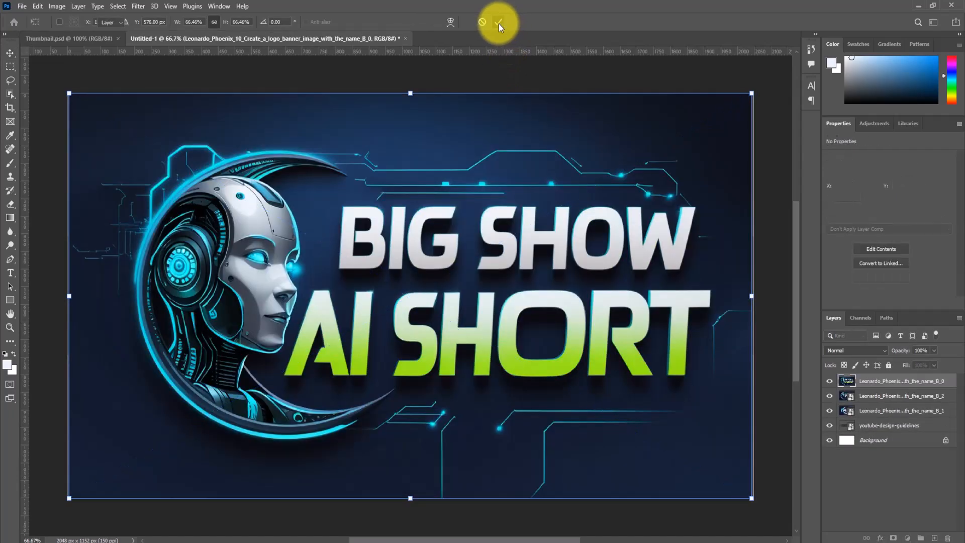
- Hide the B_0 and B_2 banner layers and toggle the B_1 layer's visibility to examine its design
{"action": "left_click", "coordinate": [829, 382]}
{"action": "left_click", "coordinate": [830, 396]}
{"action": "left_click", "coordinate": [830, 411]}
{"action": "left_click", "coordinate": [830, 411]}
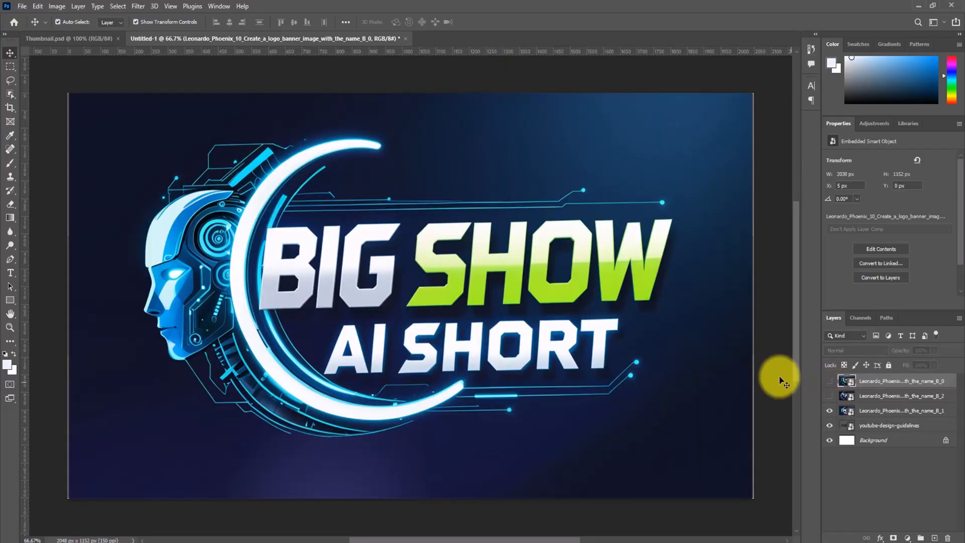
{"action": "left_click", "coordinate": [830, 411]}
{"action": "left_click", "coordinate": [829, 411]}
{"action": "left_click", "coordinate": [830, 411]}
- Delete the banner image layer whose name ends in B_1
{"action": "left_click", "coordinate": [847, 411]}
{"action": "left_click", "coordinate": [830, 410]}
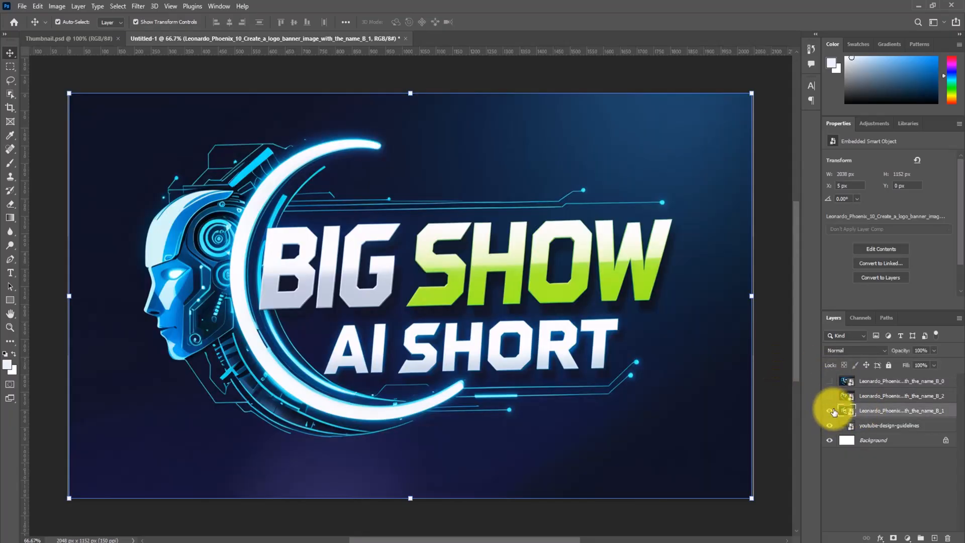
{"action": "key", "text": "Delete"}
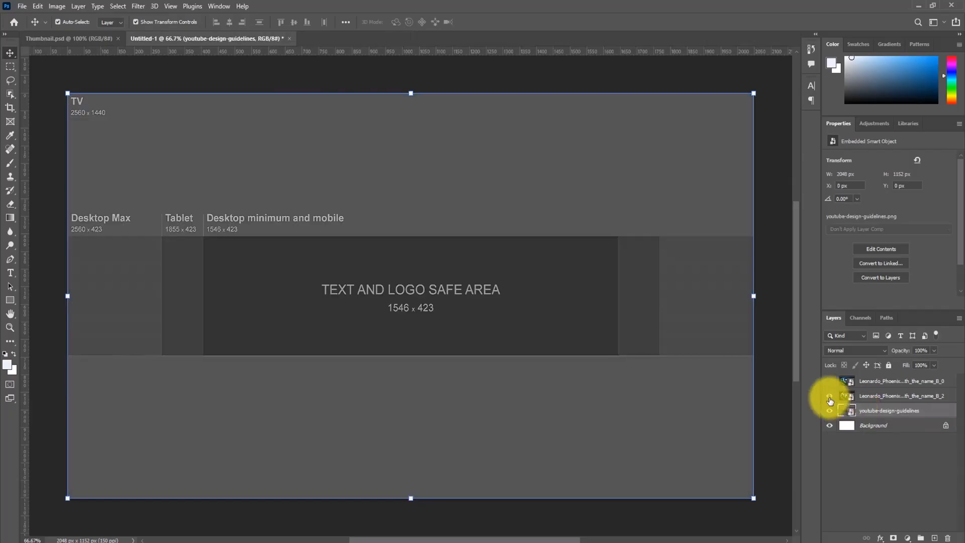
- Compare the two remaining banner designs against the template by toggling the B_0 and B_2 layers' visibility
{"action": "left_click", "coordinate": [830, 397]}
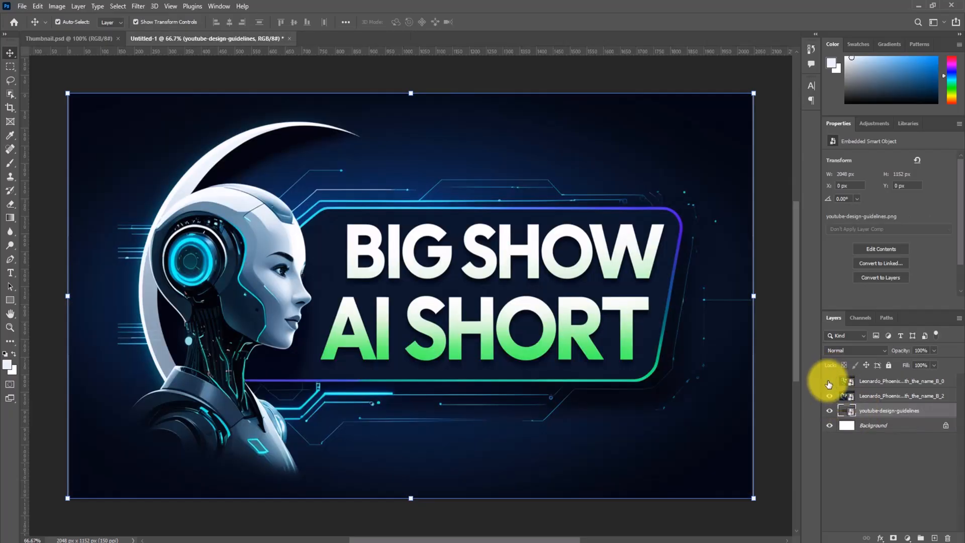
{"action": "left_click", "coordinate": [830, 382]}
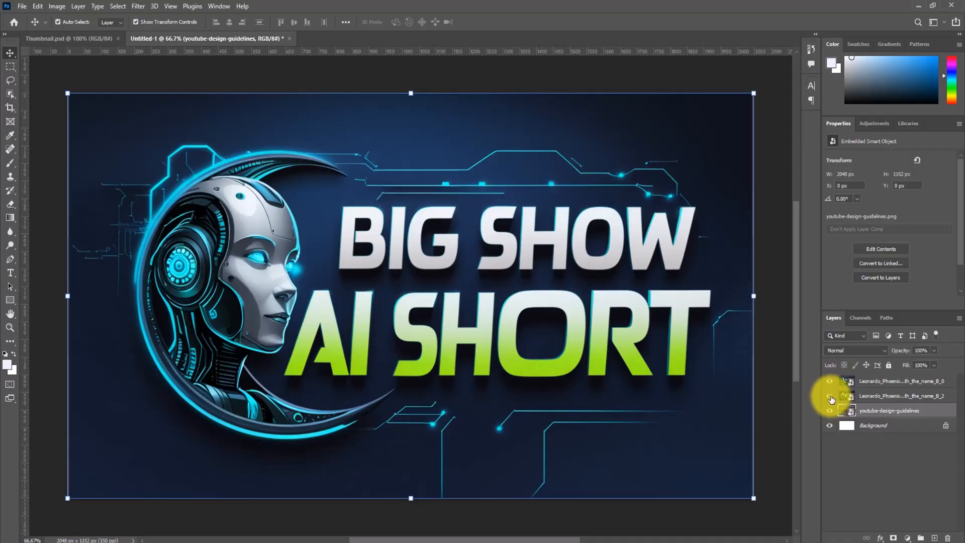
{"action": "left_click", "coordinate": [830, 383]}
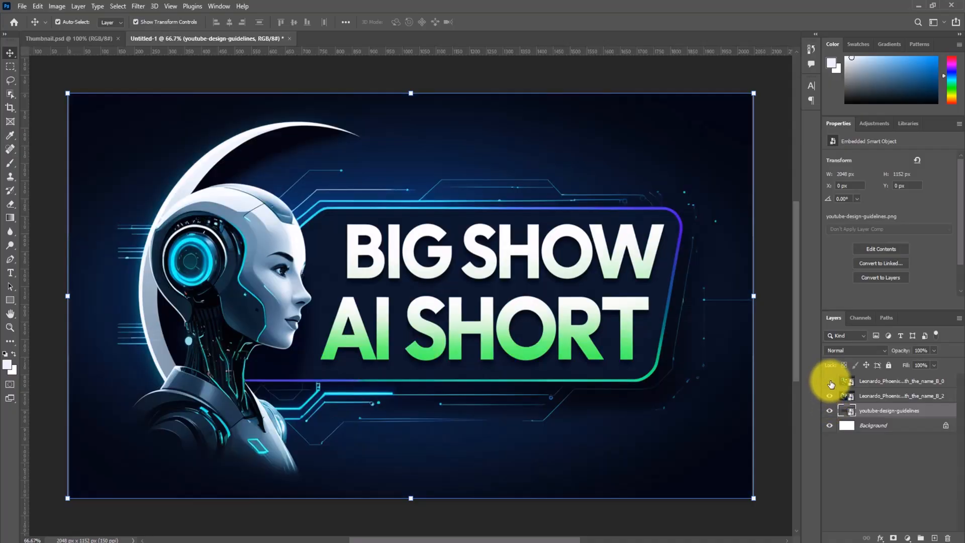
{"action": "left_click", "coordinate": [831, 397]}
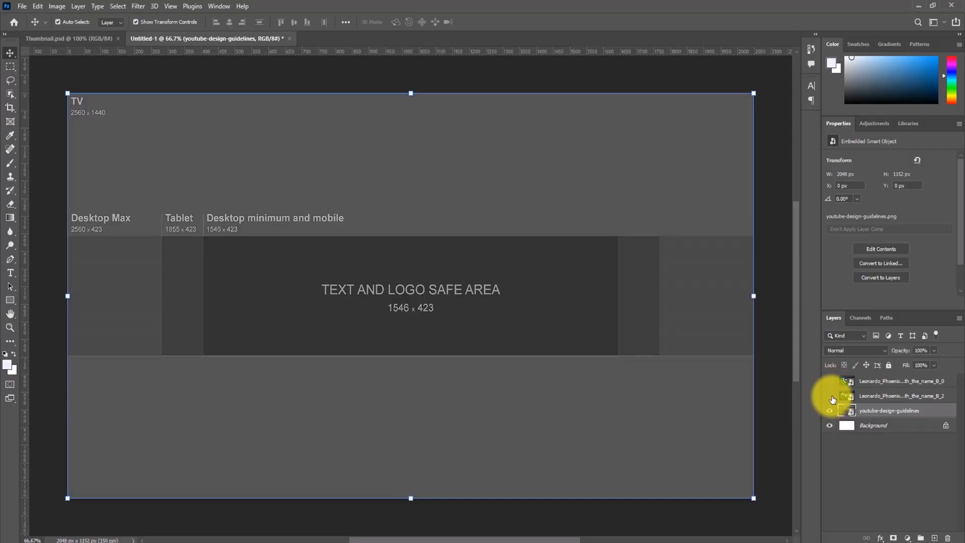
{"action": "left_click", "coordinate": [830, 396]}
{"action": "left_click", "coordinate": [830, 381]}
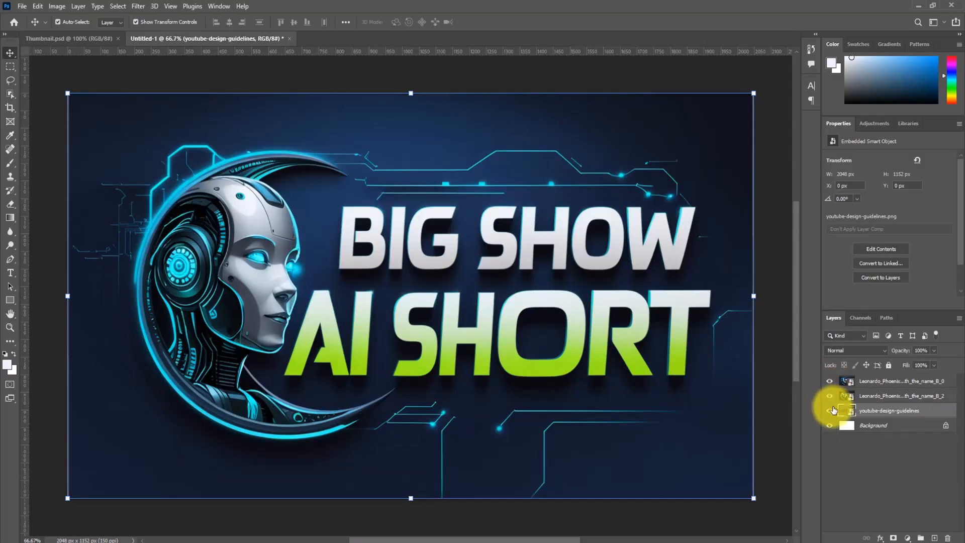
{"action": "left_click", "coordinate": [831, 382]}
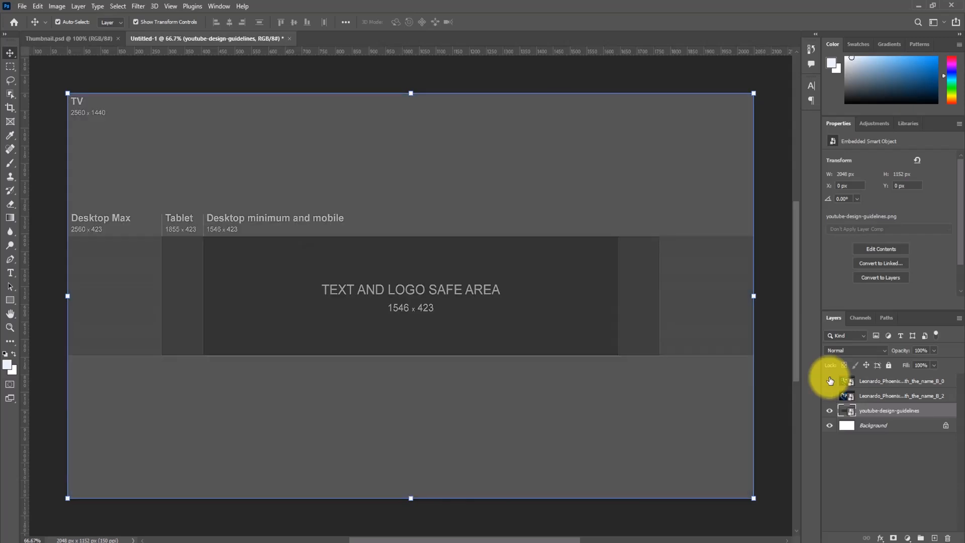
{"action": "left_click", "coordinate": [830, 396]}
{"action": "left_click", "coordinate": [831, 382]}
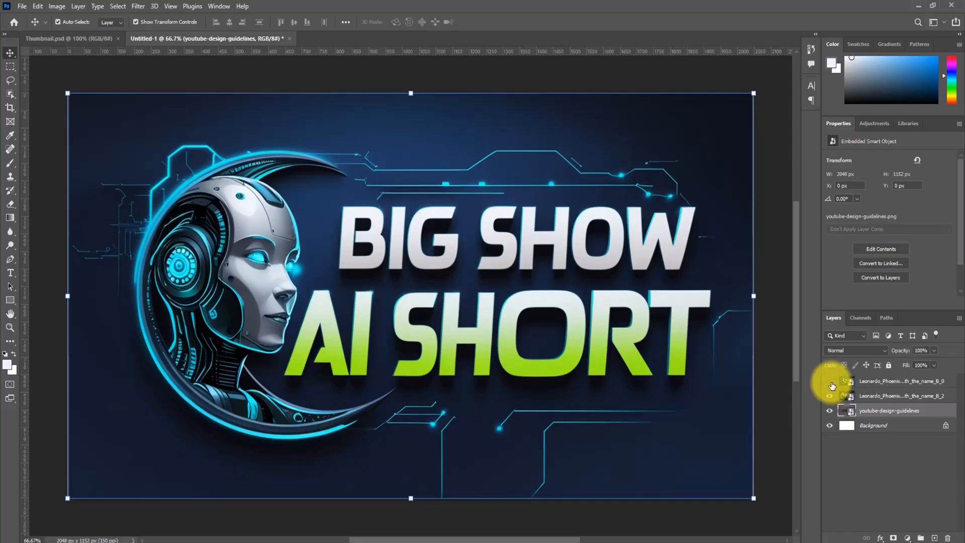
{"action": "left_click", "coordinate": [831, 383]}
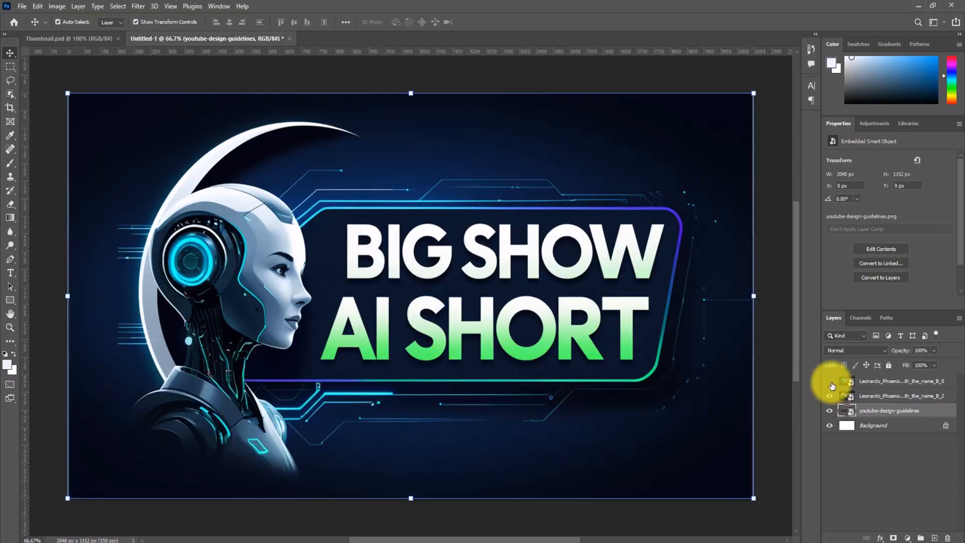
- Delete the banner layer ending in B_2 and show the B_0 banner layer
{"action": "left_click", "coordinate": [855, 397]}
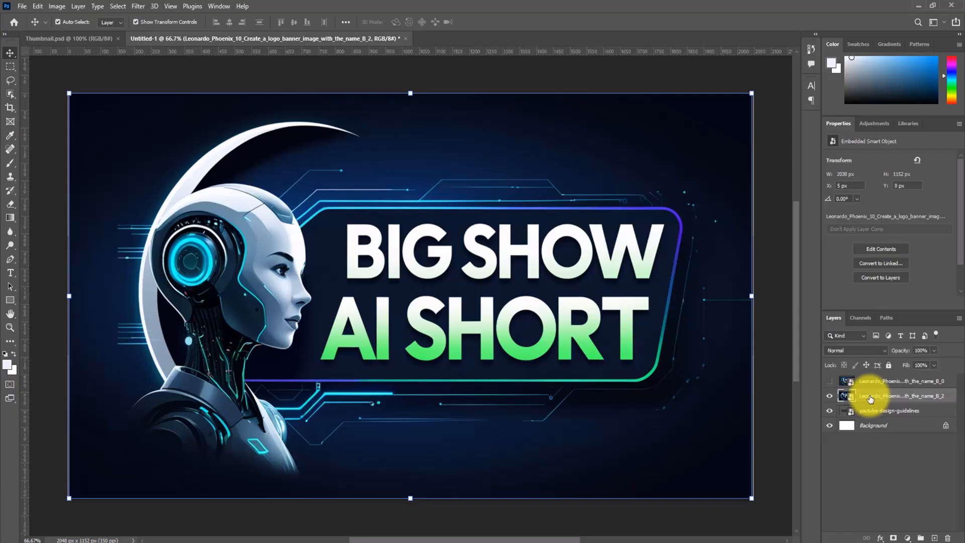
{"action": "key", "text": "Delete"}
{"action": "left_click", "coordinate": [830, 383]}
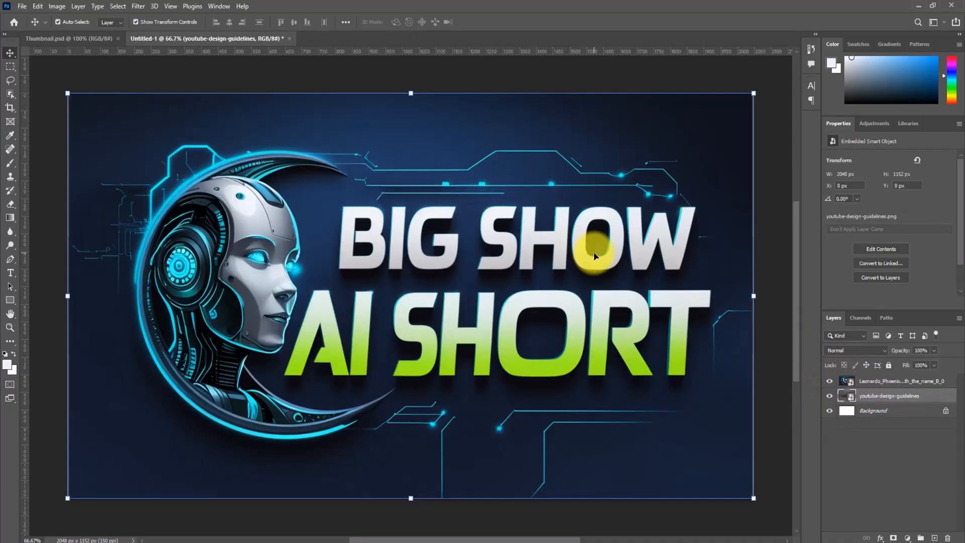
- Scale the B_0 banner image down to 39.64% and centre it over the template's text and logo safe area
{"action": "left_click", "coordinate": [772, 209]}
{"action": "left_click", "coordinate": [405, 211]}
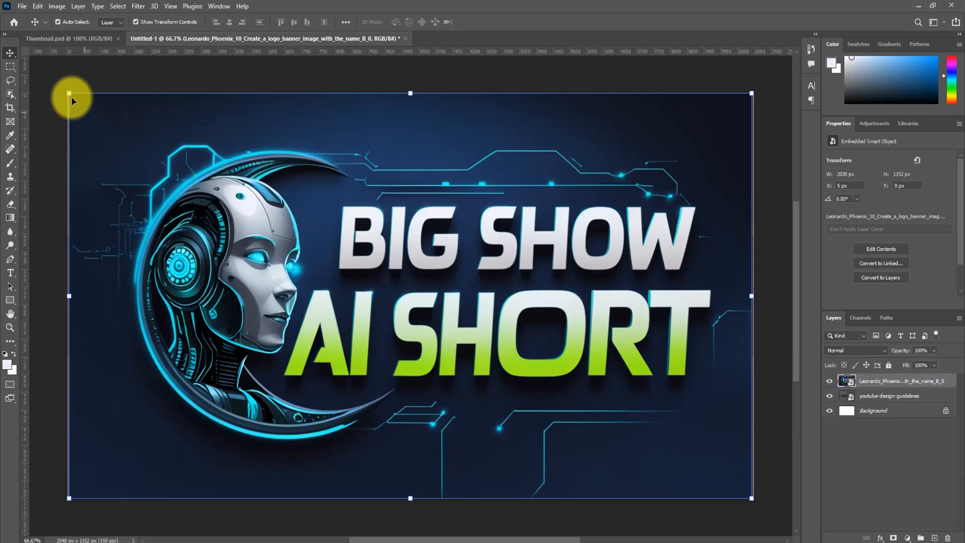
{"action": "left_click_drag", "start_coordinate": [69, 93], "coordinate": [405, 301]}
{"action": "left_click_drag", "start_coordinate": [493, 342], "coordinate": [294, 248]}
{"action": "left_click_drag", "start_coordinate": [554, 199], "coordinate": [611, 210]}
{"action": "left_click_drag", "start_coordinate": [561, 229], "coordinate": [565, 237]}
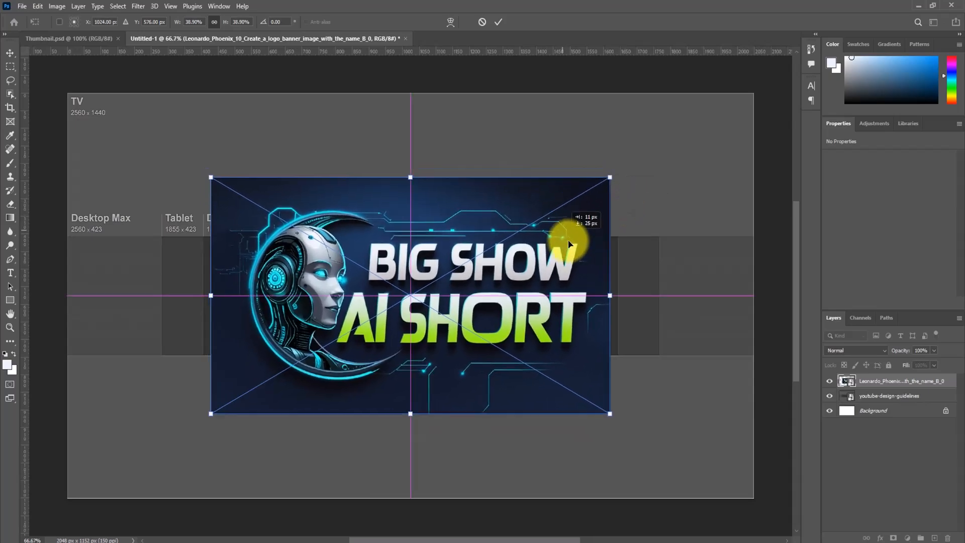
{"action": "left_click_drag", "start_coordinate": [610, 179], "coordinate": [620, 176]}
{"action": "left_click_drag", "start_coordinate": [510, 245], "coordinate": [523, 245]}
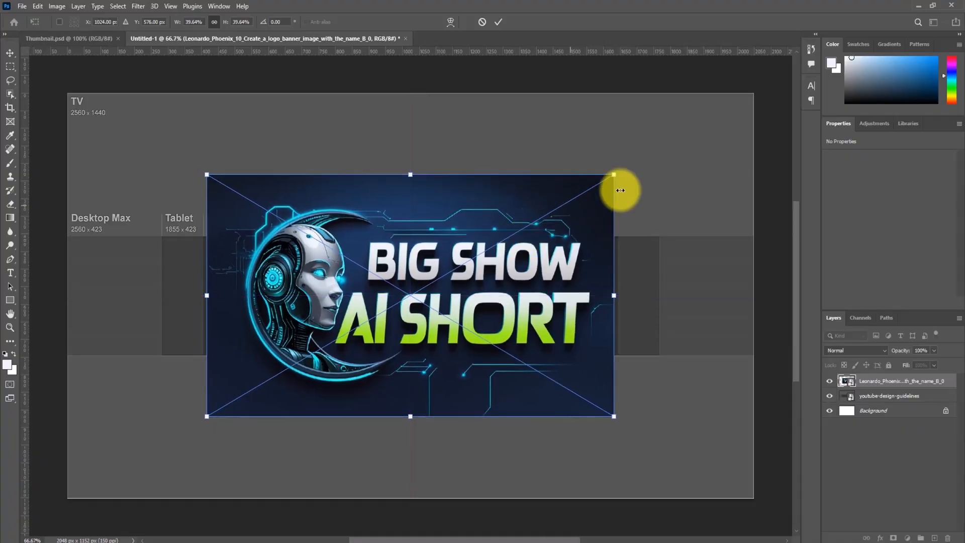
{"action": "left_click", "coordinate": [511, 93]}
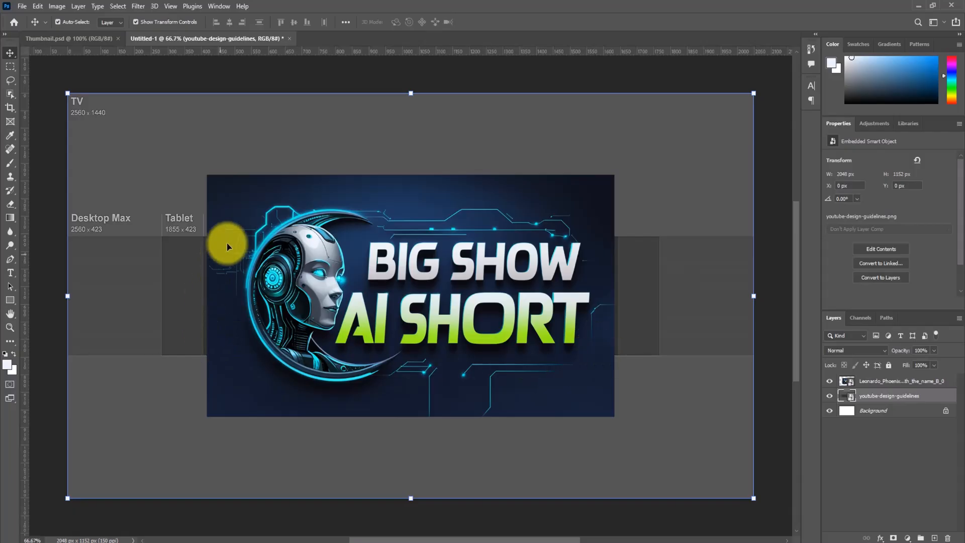
- Duplicate the B_0 banner layer and scale the copy to about 66.85% so it covers the whole canvas
{"action": "left_click", "coordinate": [779, 171]}
{"action": "left_click", "coordinate": [583, 191]}
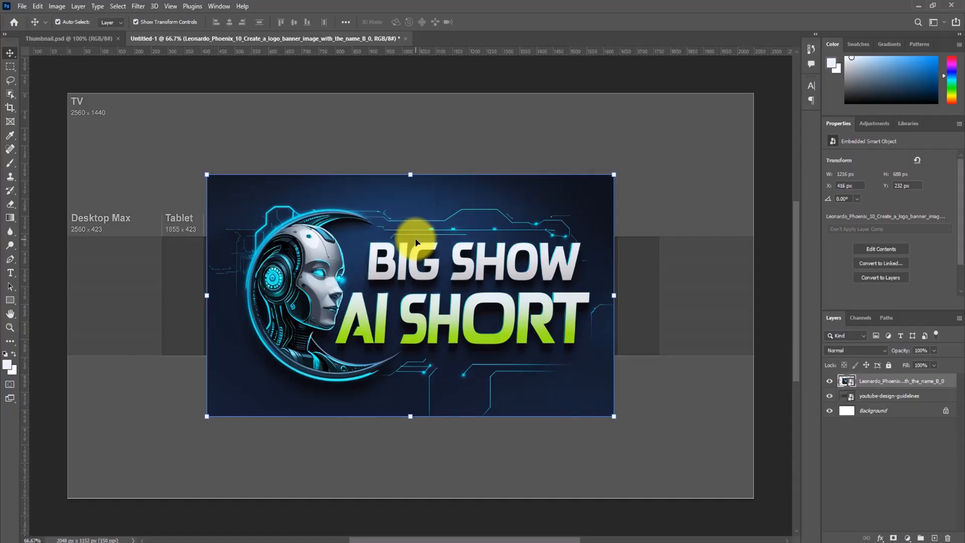
{"action": "key", "text": "ctrl"}
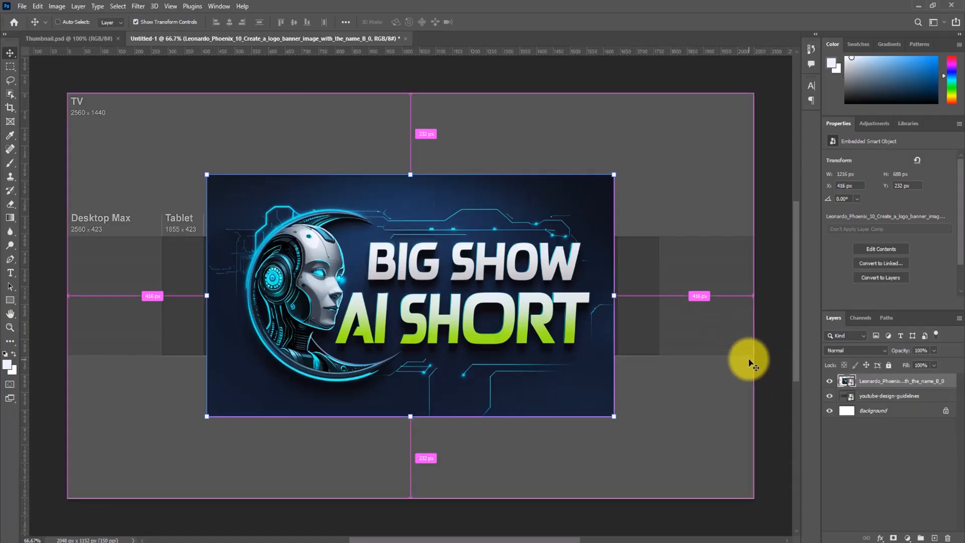
{"action": "key", "text": "ctrl+j"}
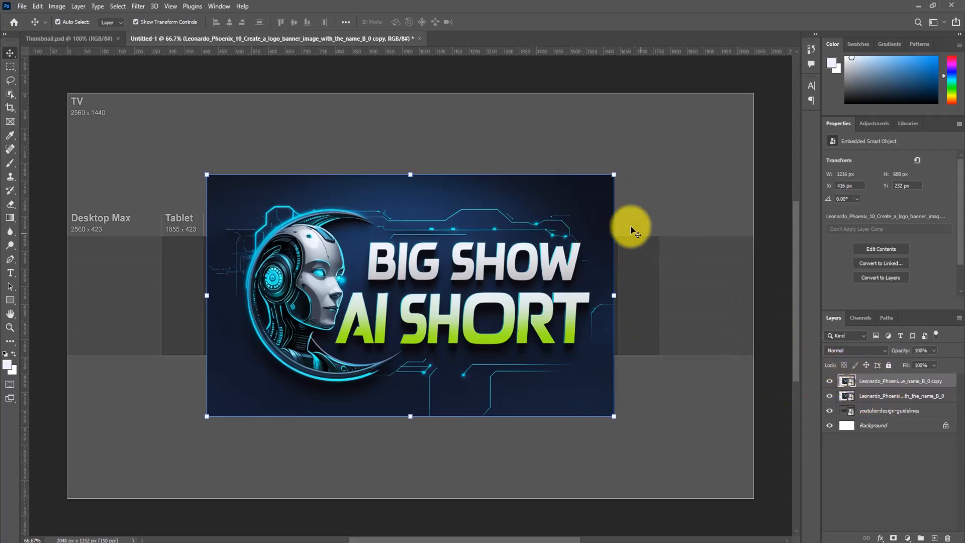
{"action": "left_click_drag", "start_coordinate": [614, 175], "coordinate": [774, 136]}
{"action": "left_click_drag", "start_coordinate": [208, 245], "coordinate": [79, 247]}
{"action": "left_click_drag", "start_coordinate": [206, 226], "coordinate": [196, 266]}
{"action": "left_click_drag", "start_coordinate": [744, 495], "coordinate": [752, 498]}
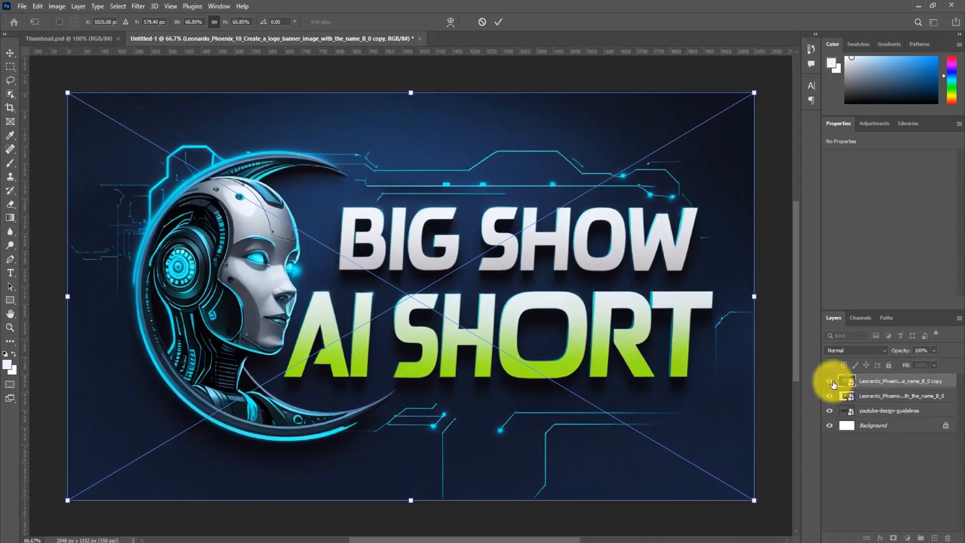
{"action": "left_click", "coordinate": [499, 21]}
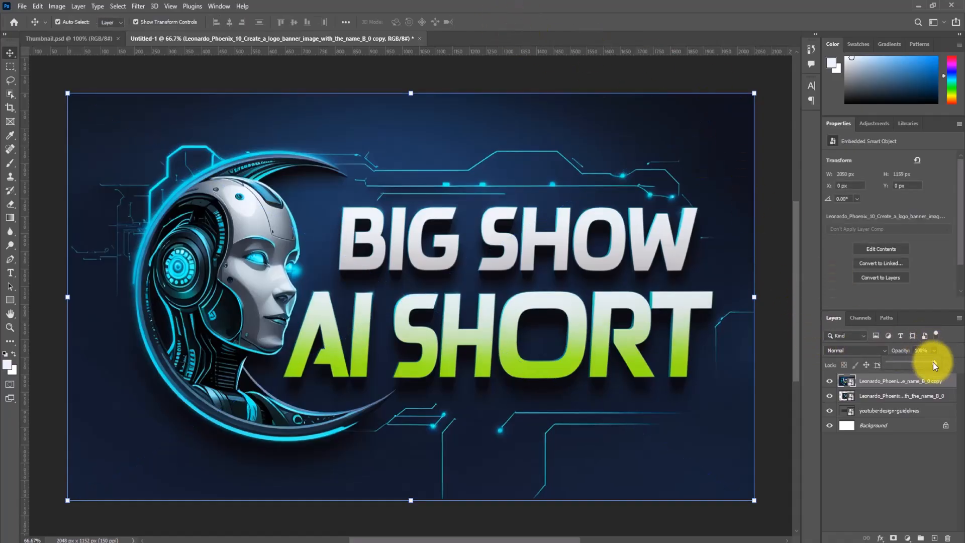
- Lower the enlarged banner copy's opacity to about 45% and move the original B_0 banner layer above it
{"action": "left_click_drag", "start_coordinate": [920, 363], "coordinate": [909, 363]}
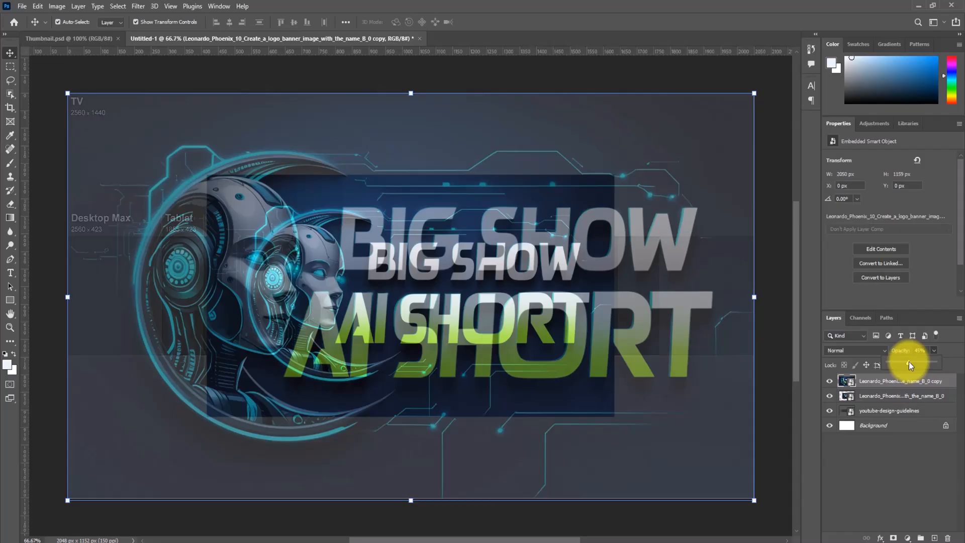
{"action": "left_click", "coordinate": [831, 396]}
{"action": "left_click", "coordinate": [830, 397]}
{"action": "left_click_drag", "start_coordinate": [877, 395], "coordinate": [879, 379]}
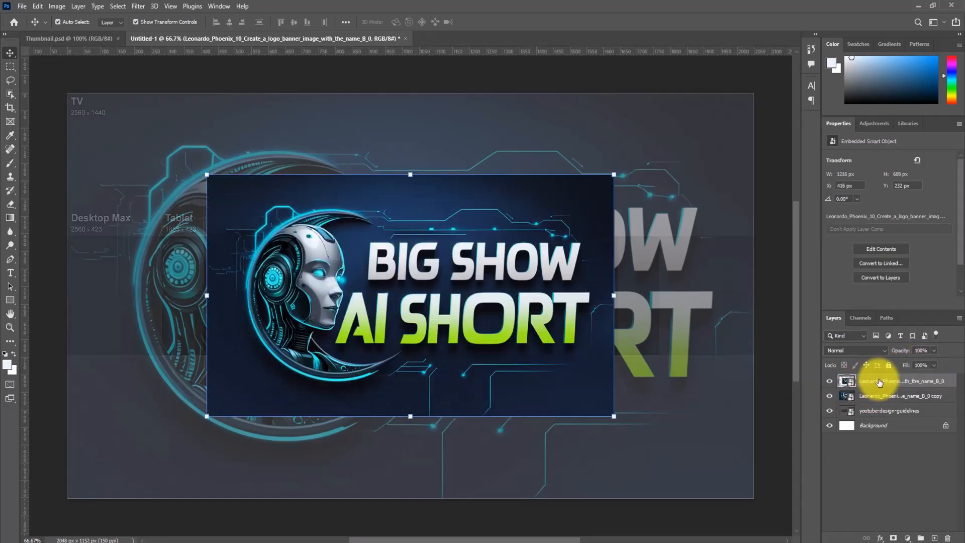
- Restore the enlarged banner copy to full opacity and delete that layer
{"action": "left_click", "coordinate": [712, 284]}
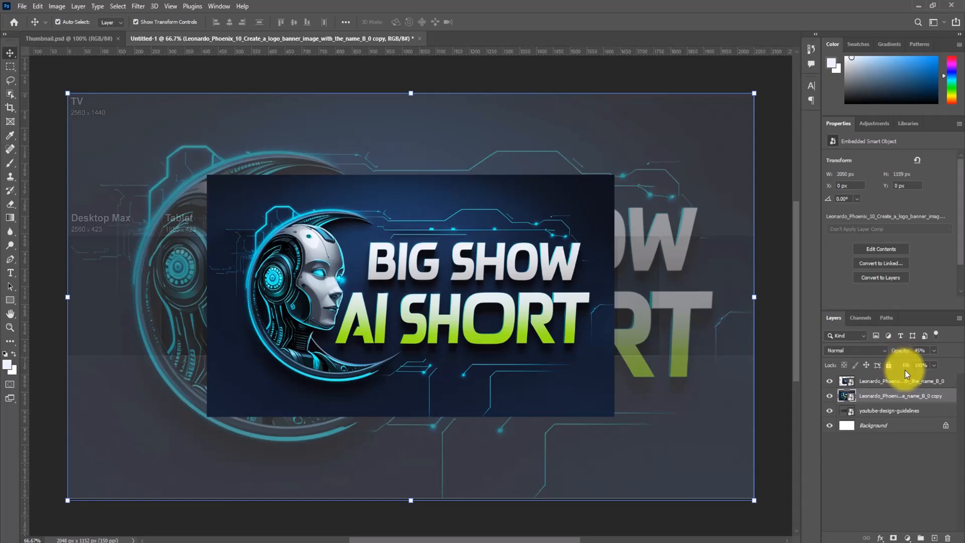
{"action": "left_click", "coordinate": [886, 381]}
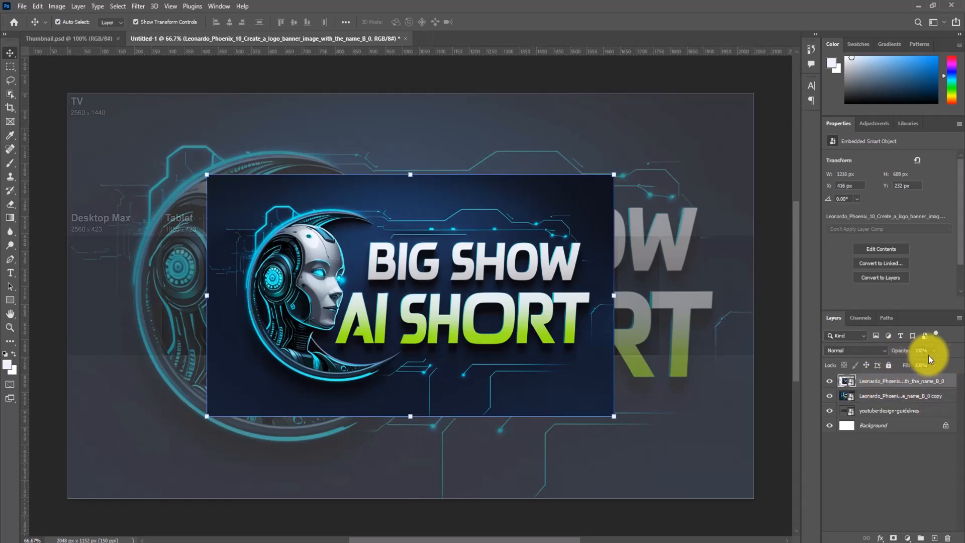
{"action": "key", "text": "alt+bracketleft"}
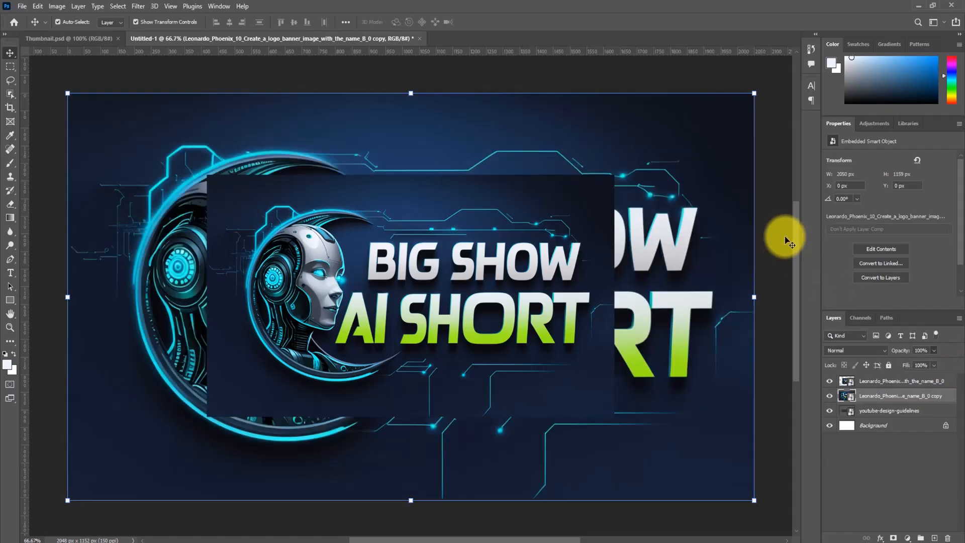
{"action": "left_click", "coordinate": [783, 237]}
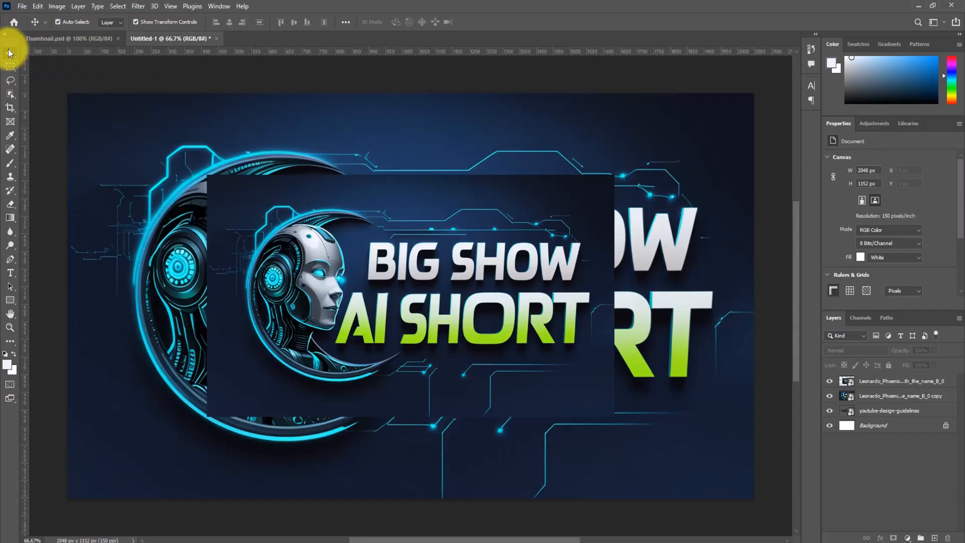
{"action": "left_click", "coordinate": [233, 154]}
{"action": "key", "text": "Delete"}
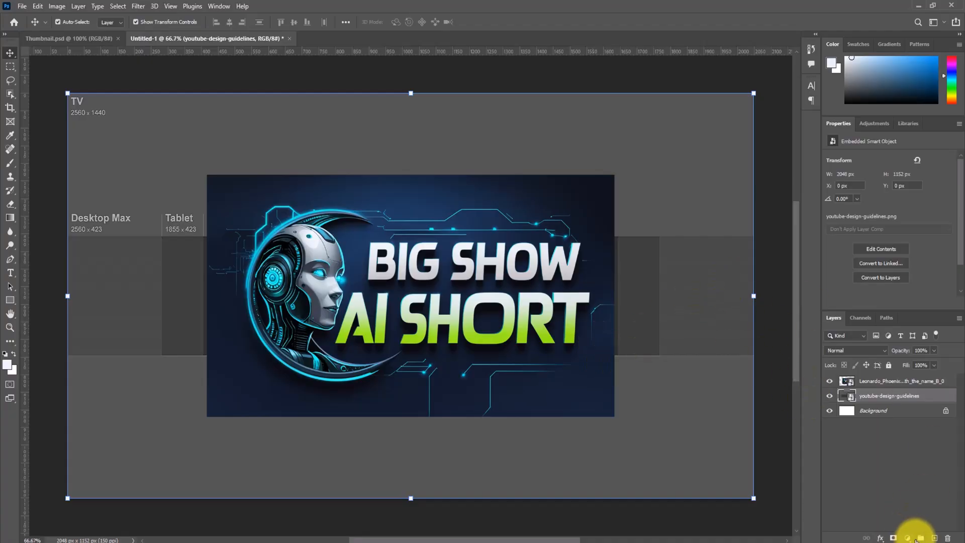
- Add a new layer beneath the B_0 banner and fill it with dark navy #151a29 sampled from the banner's corner, using the Paint Bucket
{"action": "left_click", "coordinate": [934, 538]}
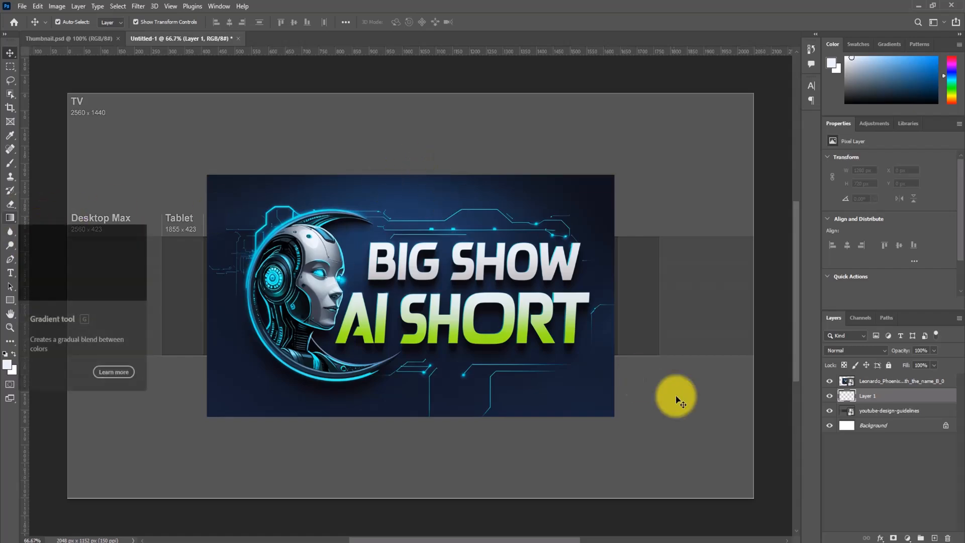
{"action": "left_click", "coordinate": [11, 219]}
{"action": "left_click", "coordinate": [42, 221]}
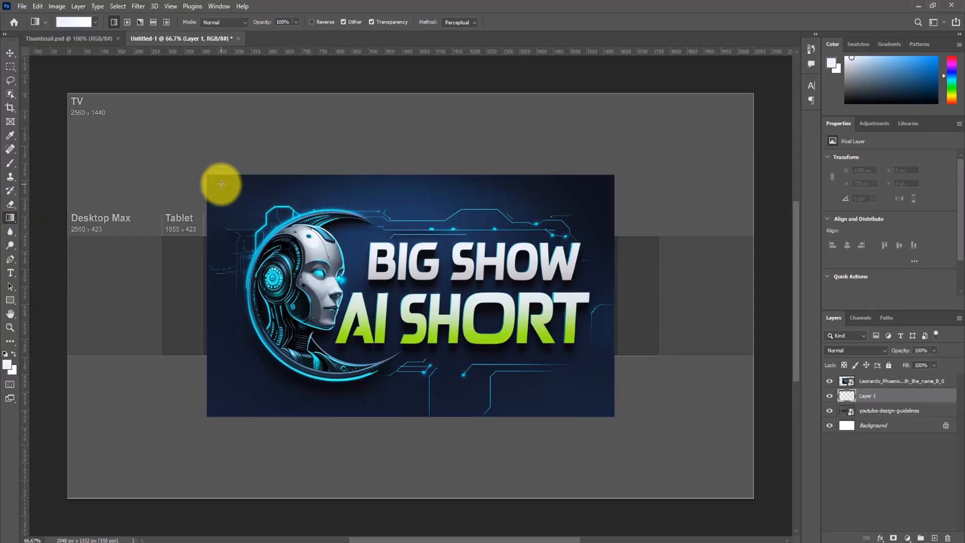
{"action": "left_click", "coordinate": [10, 220]}
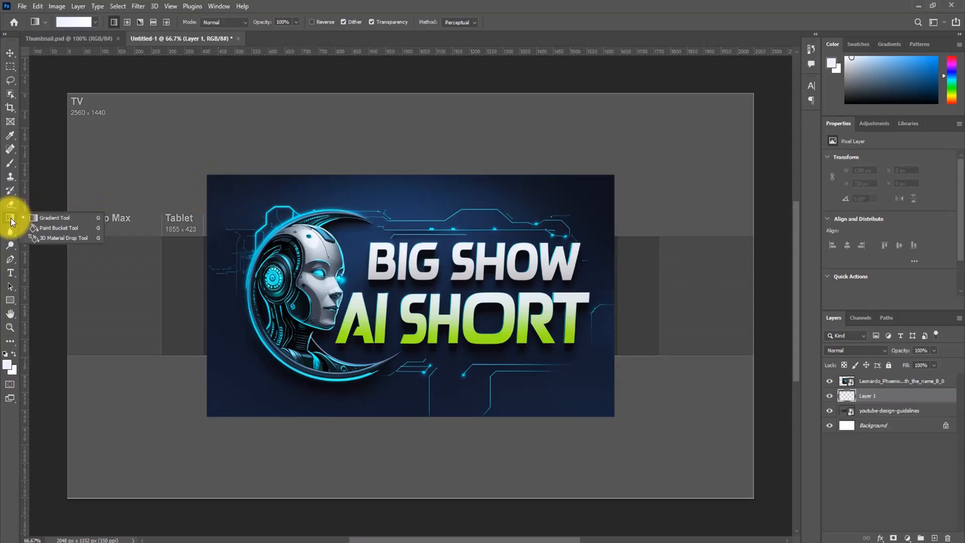
{"action": "left_click", "coordinate": [43, 229]}
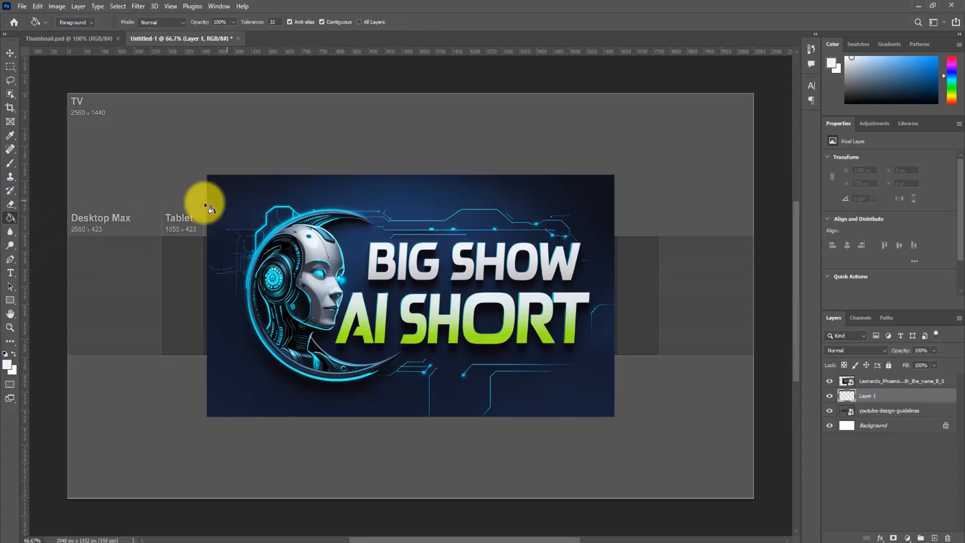
{"action": "left_click", "coordinate": [8, 365]}
{"action": "left_click", "coordinate": [216, 186]}
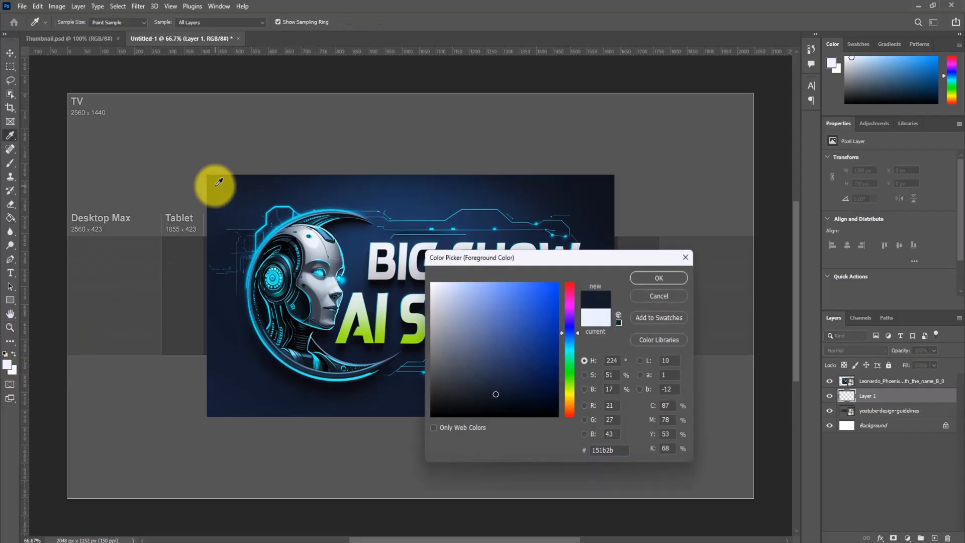
{"action": "left_click", "coordinate": [660, 278]}
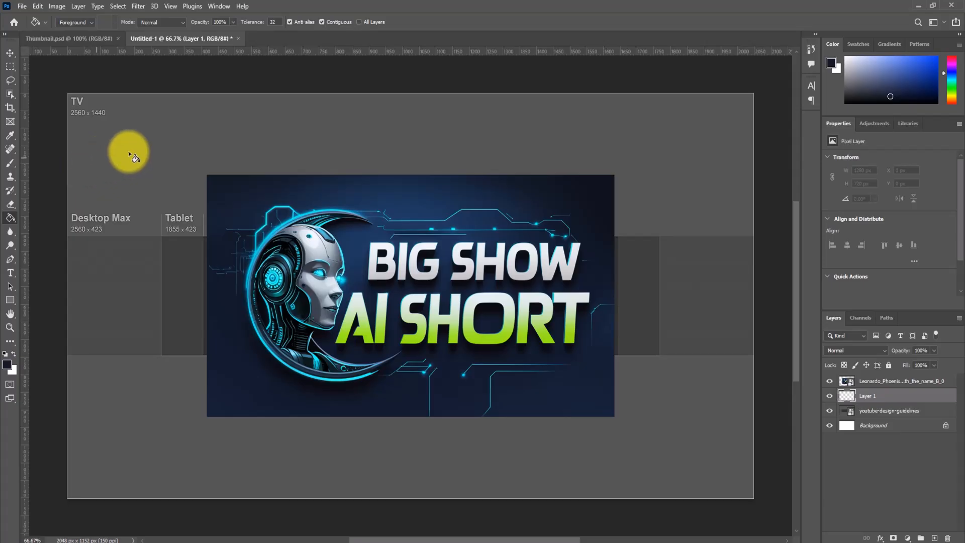
{"action": "left_click", "coordinate": [108, 160]}
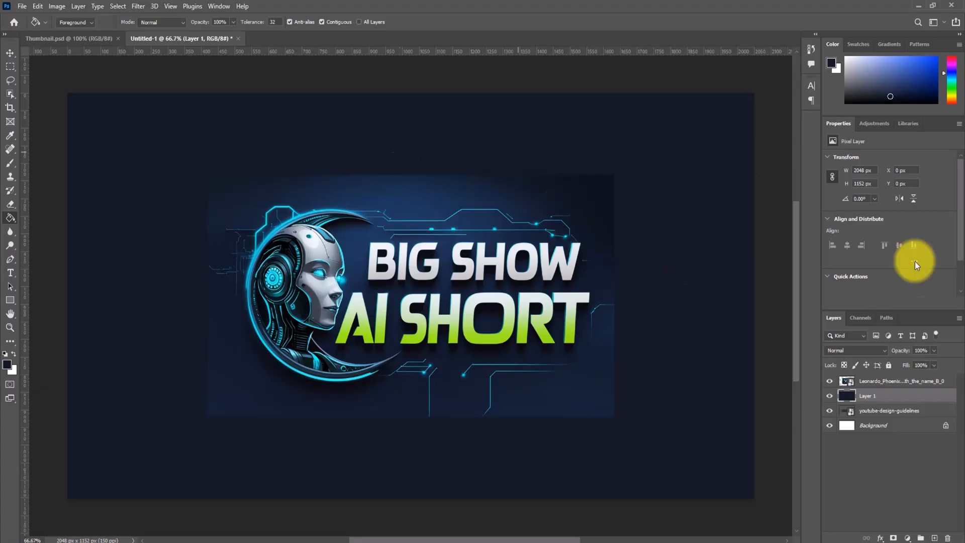
- Switch to the Pencil tool and rasterize the B_0 banner layer so it can be painted on
{"action": "left_click", "coordinate": [10, 52]}
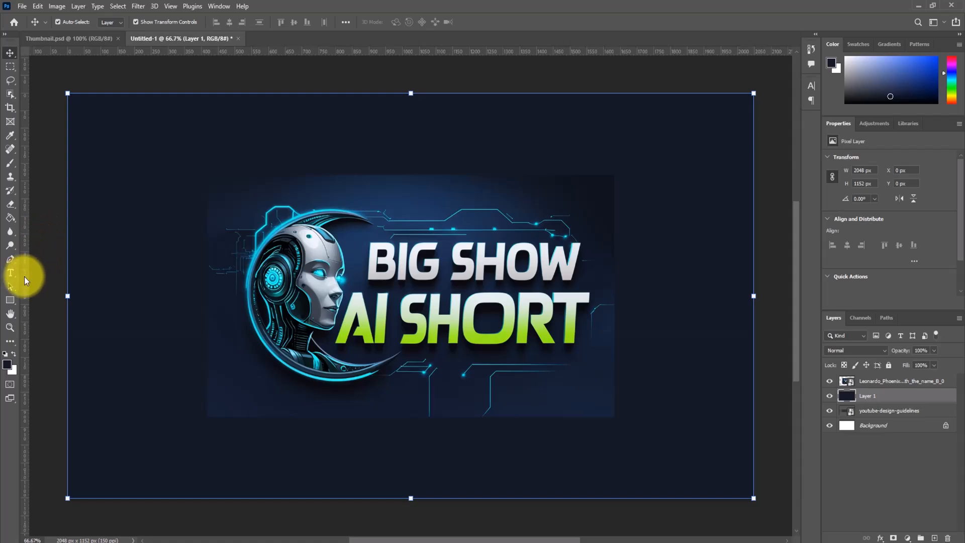
{"action": "left_click", "coordinate": [10, 167]}
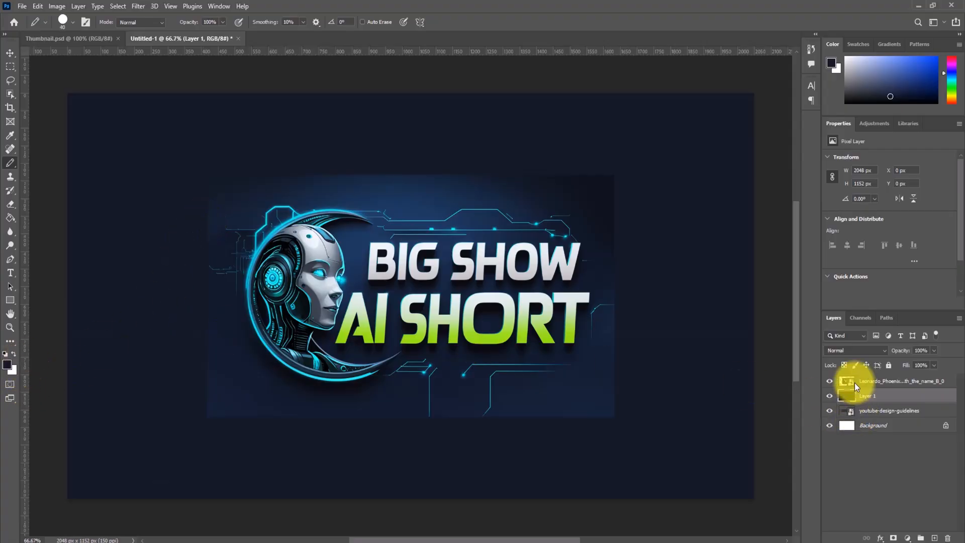
{"action": "left_click", "coordinate": [870, 382]}
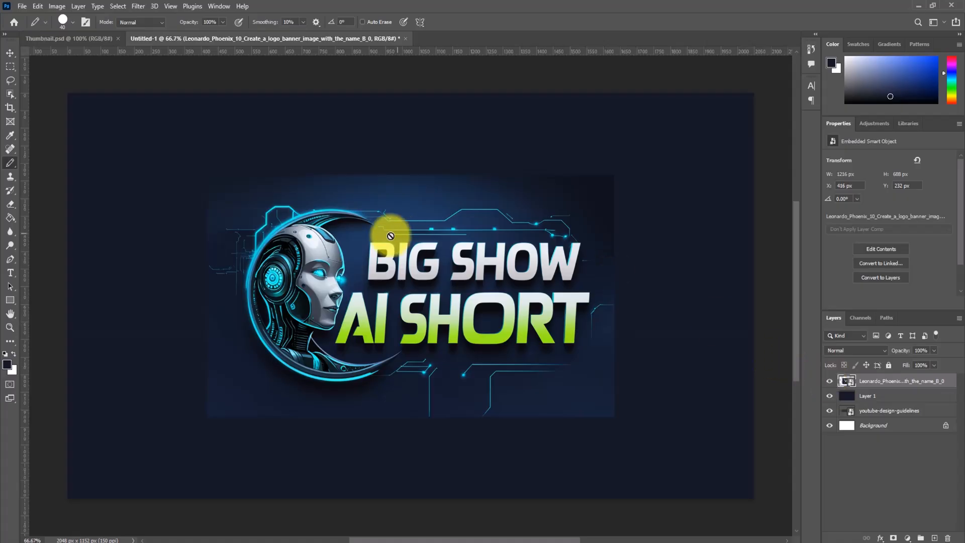
{"action": "right_click", "coordinate": [886, 381]}
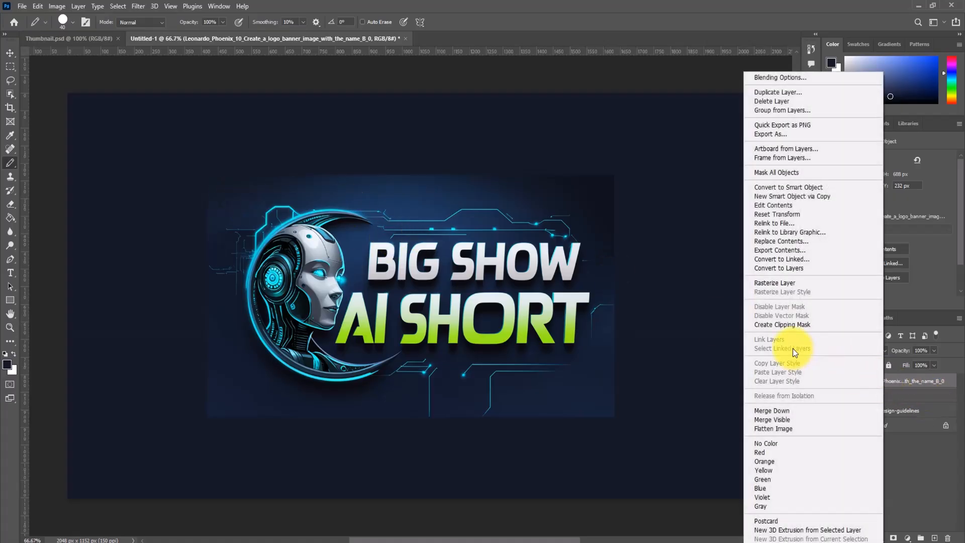
{"action": "left_click", "coordinate": [774, 283]}
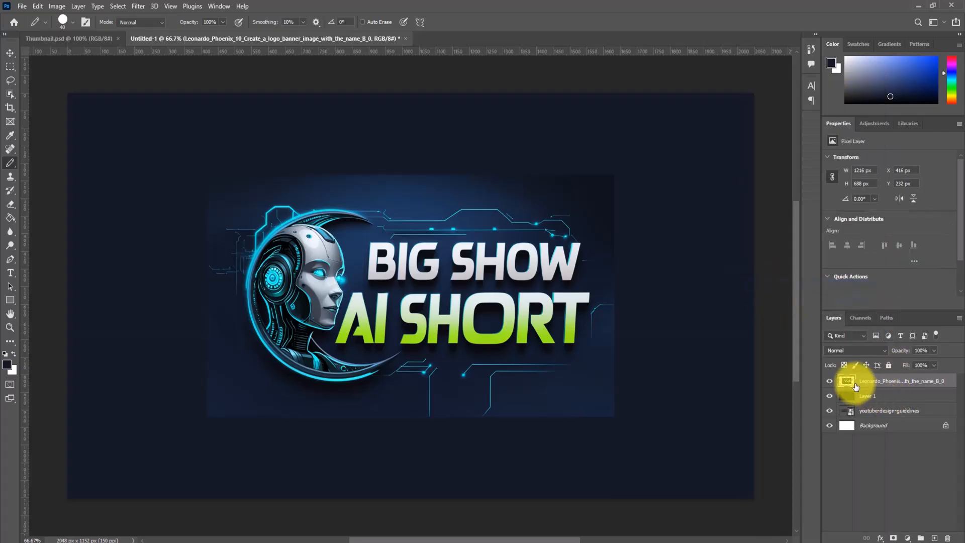
- Try to paint over the banner's left edge with the 40 px Pencil at 100% opacity, and undo the stroke
{"action": "left_click_drag", "start_coordinate": [209, 183], "coordinate": [205, 321]}
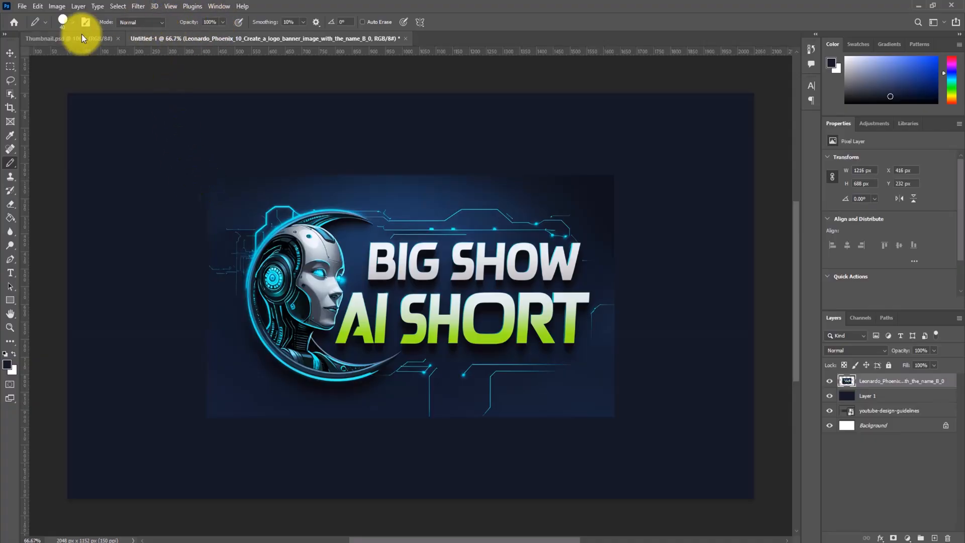
{"action": "left_click", "coordinate": [69, 22]}
{"action": "left_click", "coordinate": [76, 221]}
{"action": "left_click_drag", "start_coordinate": [204, 194], "coordinate": [204, 353]}
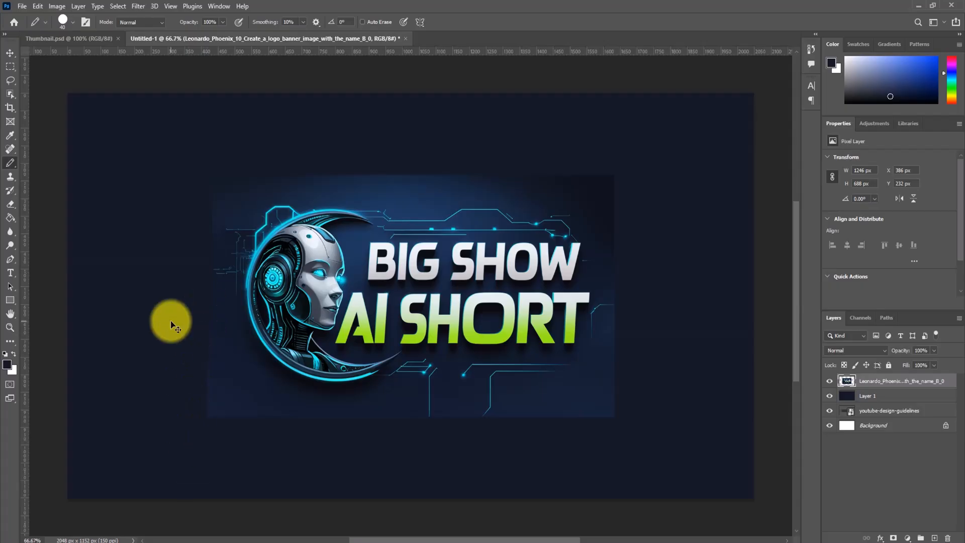
{"action": "key", "text": "ctrl+z"}
- Set the Pencil's opacity to 49%, paint along the banner's left edge, and enlarge the tip to about 175 px
{"action": "left_click_drag", "start_coordinate": [223, 36], "coordinate": [207, 35]}
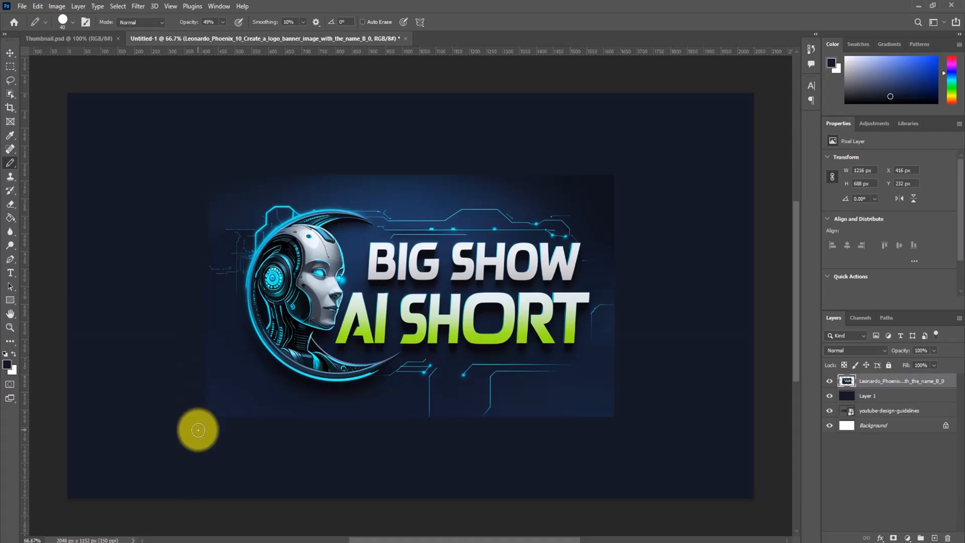
{"action": "left_click_drag", "start_coordinate": [208, 196], "coordinate": [208, 217]}
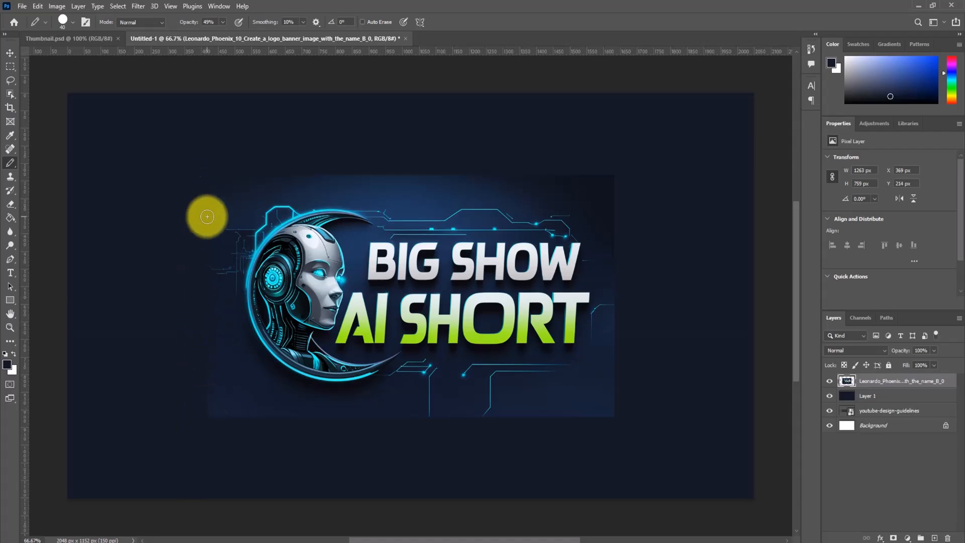
{"action": "key", "text": "bracketright"}
{"action": "key", "text": "bracketright"}
{"action": "key", "text": "bracketright"}
{"action": "key", "text": "bracketright"}
{"action": "key", "text": "bracketright"}
{"action": "key", "text": "bracketright"}
{"action": "key", "text": "bracketright"}
{"action": "key", "text": "bracketright"}
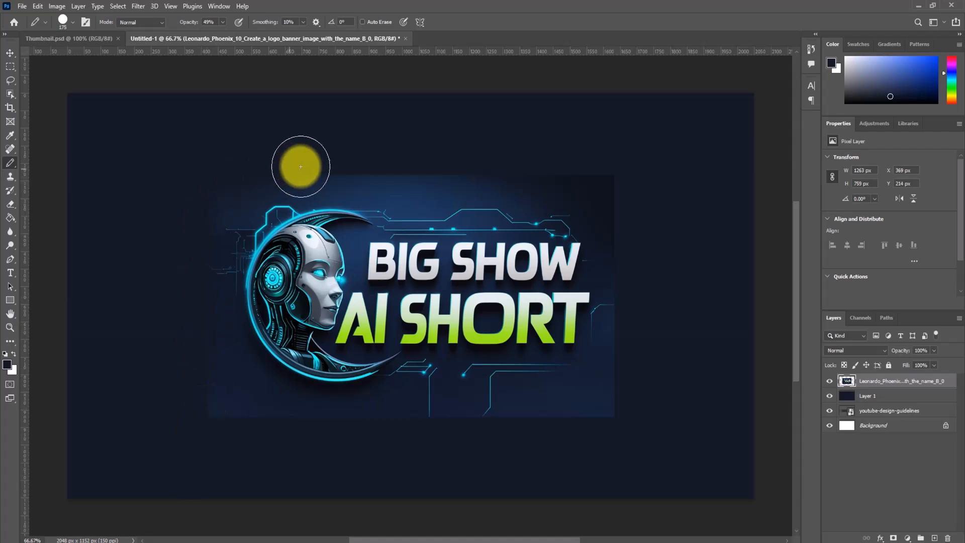
- Undo the pencil strokes and the banner's rasterizing, keeping the navy fill on the layer beneath by redoing the Paint Bucket fill
{"action": "key", "text": "ctrl+z"}
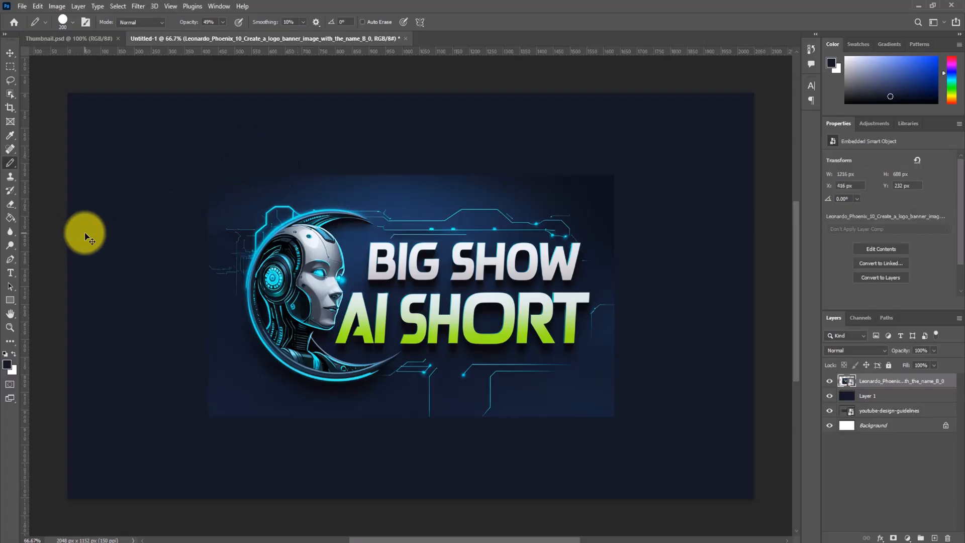
{"action": "key", "text": "ctrl+z"}
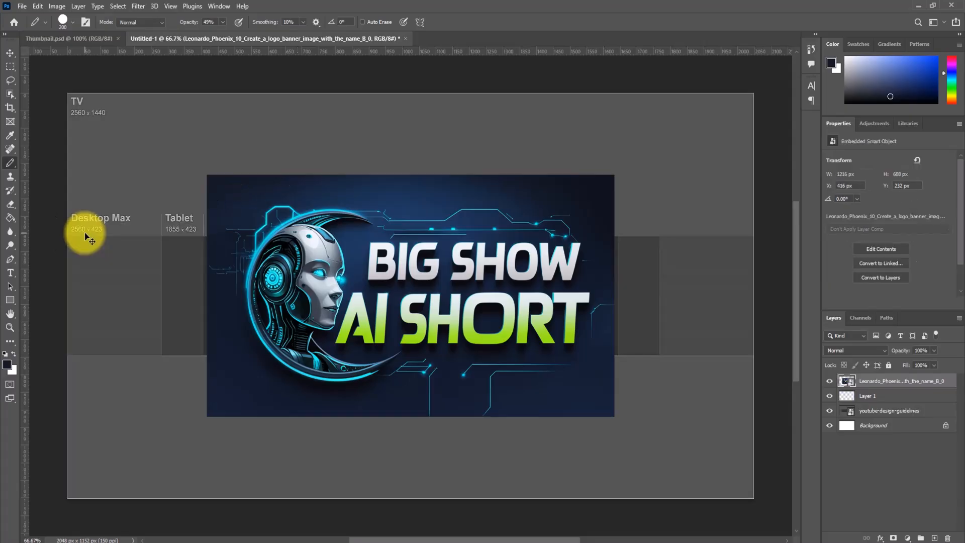
{"action": "left_click", "coordinate": [37, 7]}
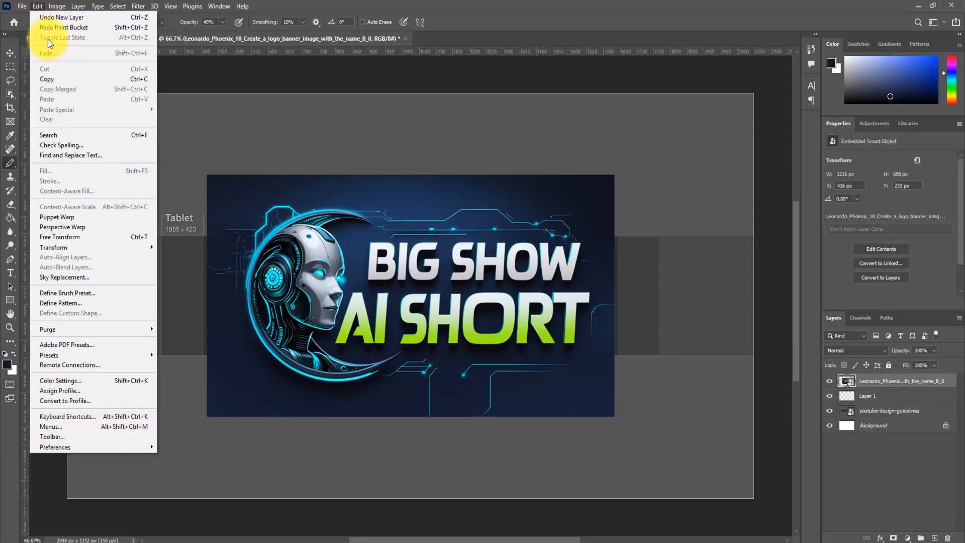
{"action": "left_click", "coordinate": [52, 28]}
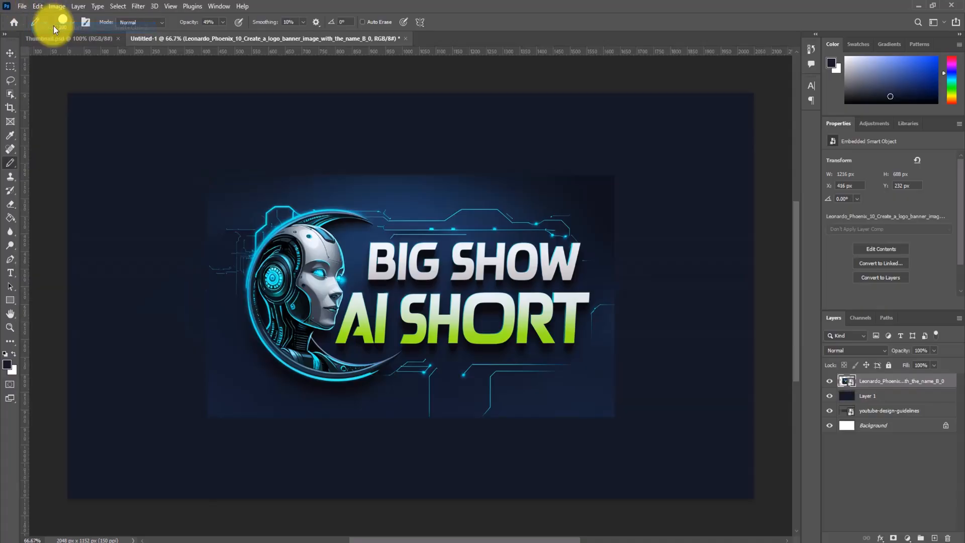
- Rasterize the B_0 banner layer again
{"action": "left_click", "coordinate": [873, 397]}
{"action": "left_click", "coordinate": [875, 383]}
{"action": "right_click", "coordinate": [871, 383]}
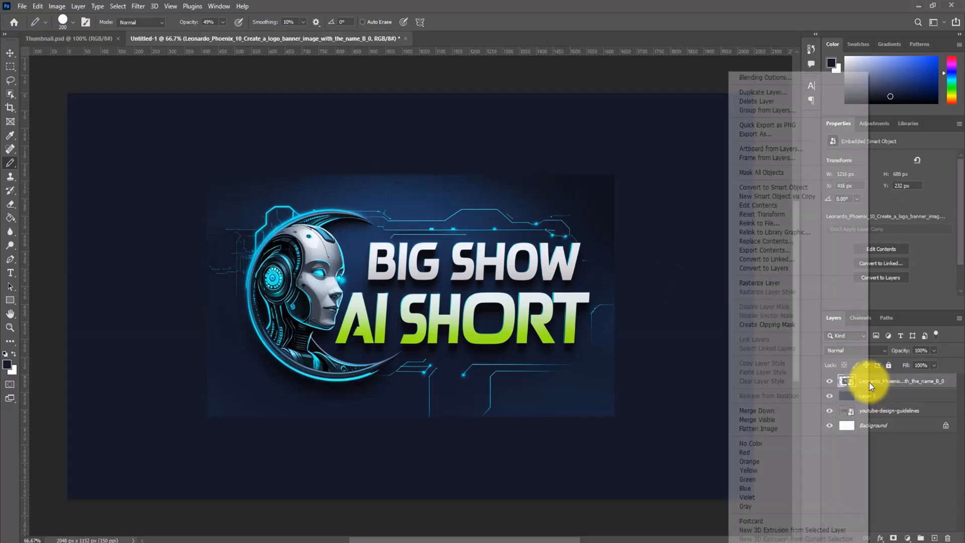
{"action": "left_click", "coordinate": [760, 285]}
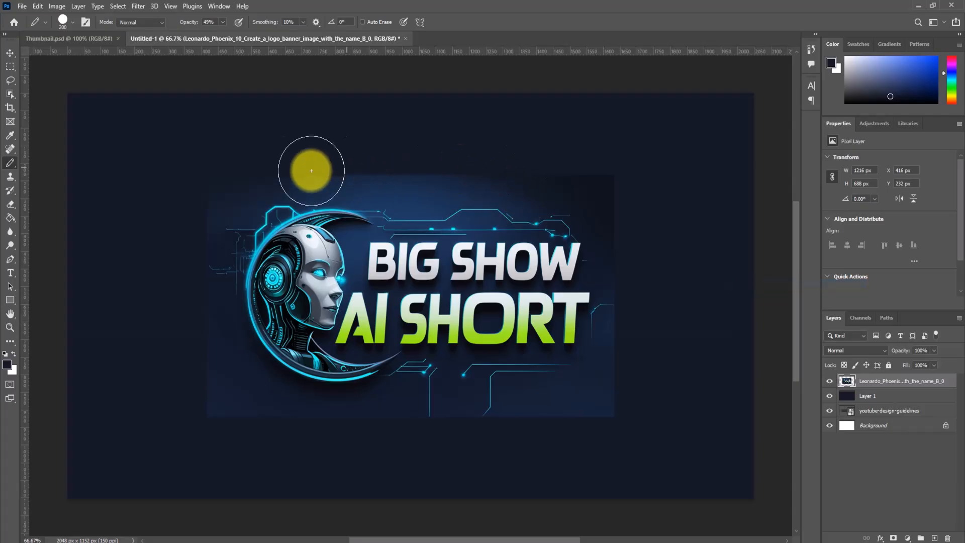
- Try to paint along the banner's top edge with the 200 px Pencil at 49% opacity, and undo the stroke
{"action": "left_click_drag", "start_coordinate": [310, 170], "coordinate": [662, 177]}
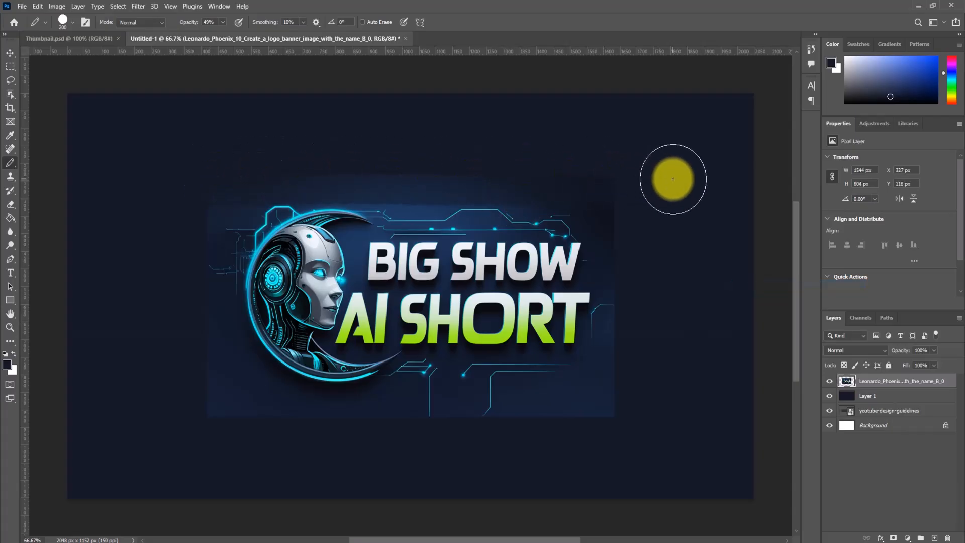
{"action": "key", "text": "ctrl+z"}
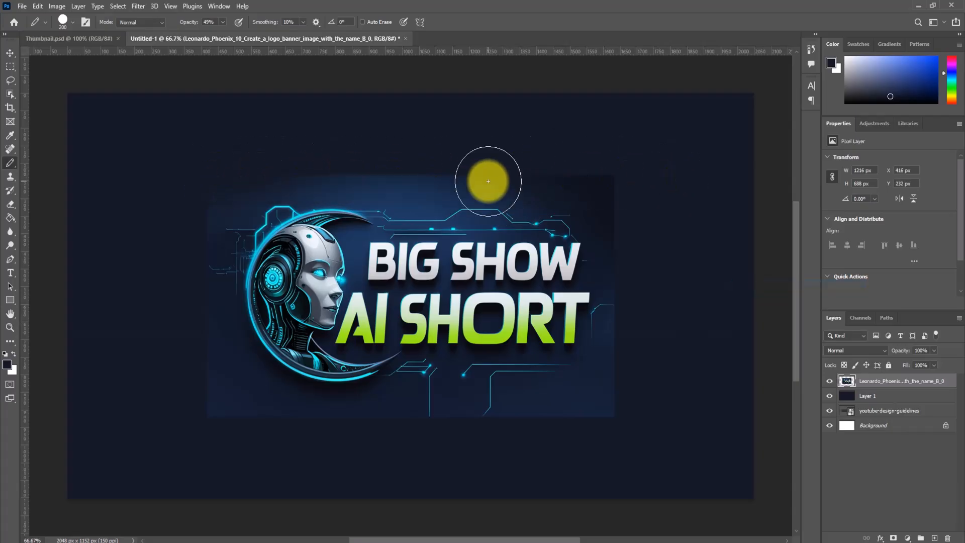
- Switch from the Pencil to the Brush tool and check its soft round tip settings
{"action": "right_click", "coordinate": [9, 165]}
{"action": "left_click", "coordinate": [48, 157]}
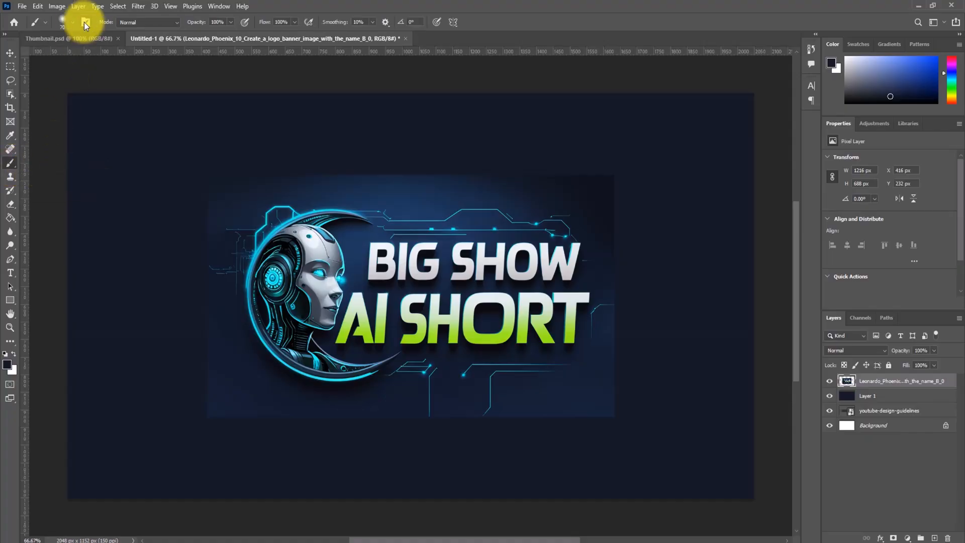
{"action": "left_click", "coordinate": [71, 22]}
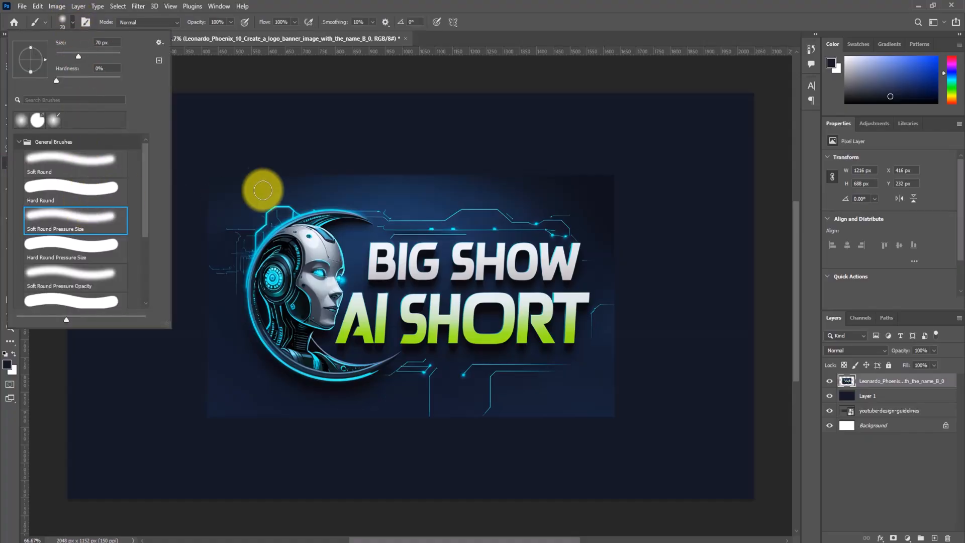
- Try to cover the banner's top edge with the 70 px soft brush at 100% opacity, and undo the strokes
{"action": "left_click", "coordinate": [269, 173]}
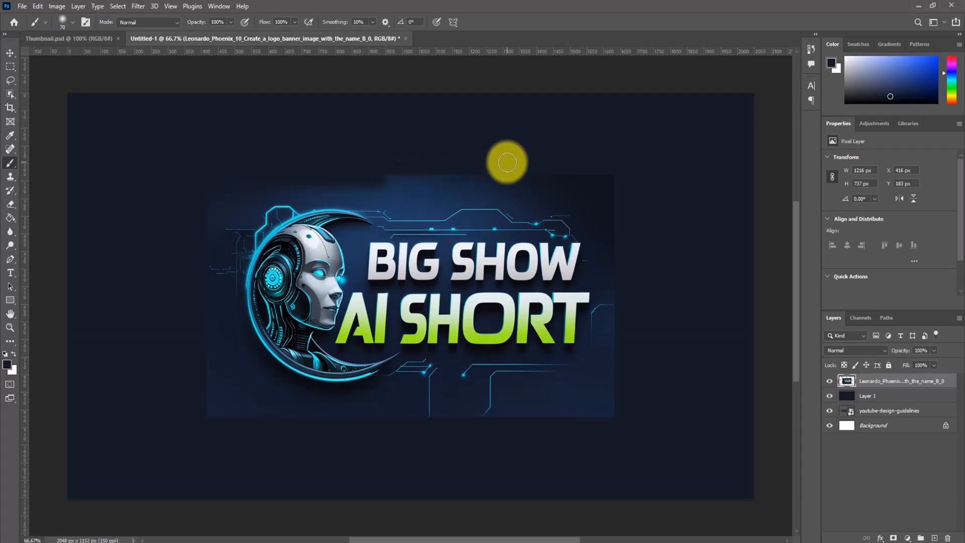
{"action": "key", "text": "ctrl+z"}
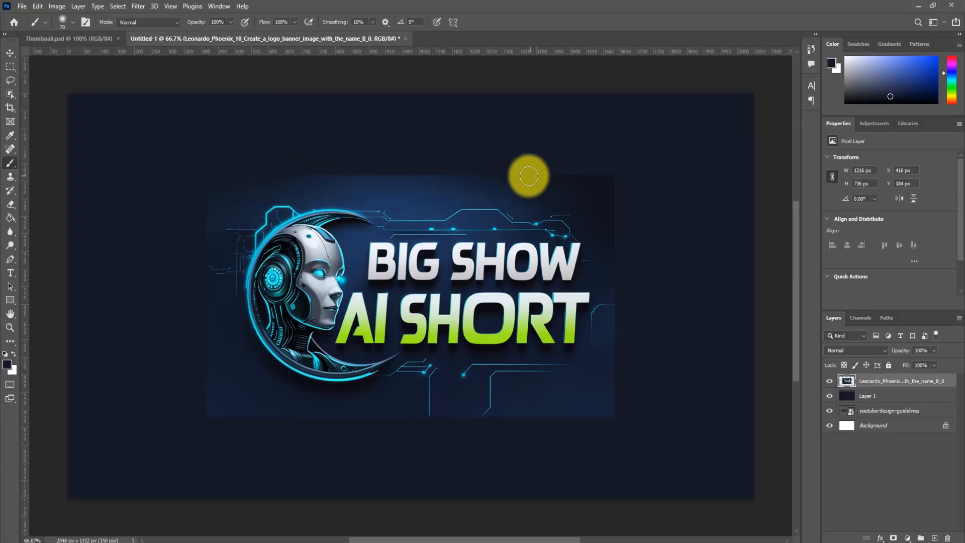
{"action": "left_click_drag", "start_coordinate": [626, 175], "coordinate": [385, 179]}
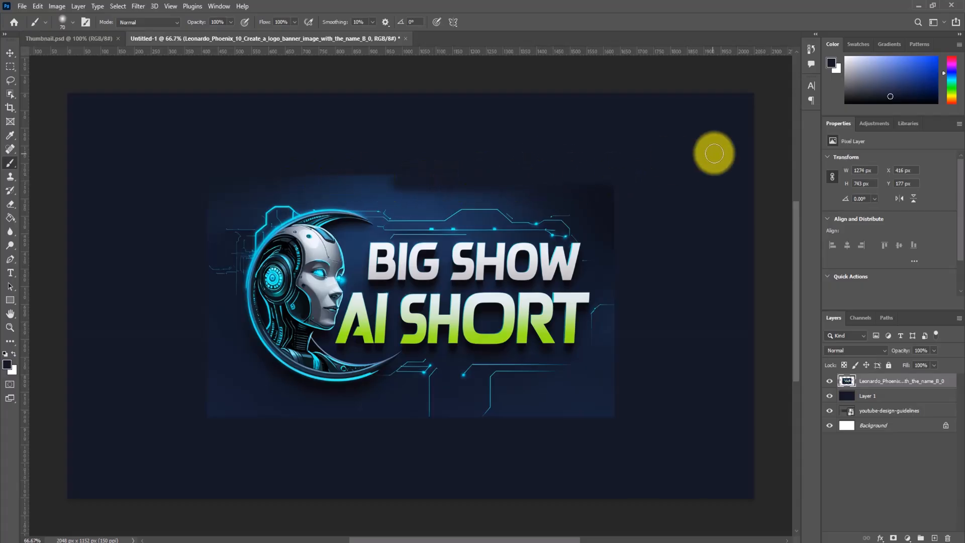
{"action": "key", "text": "ctrl+z"}
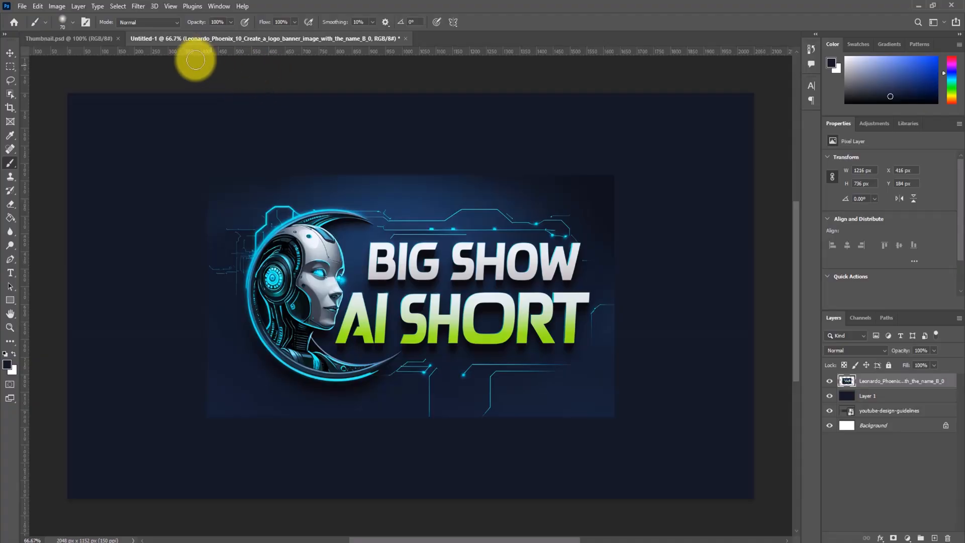
- Set the brush opacity to 33%, enlarge the tip to 175 px, and paint softly along the banner's top edge
{"action": "left_click", "coordinate": [232, 24]}
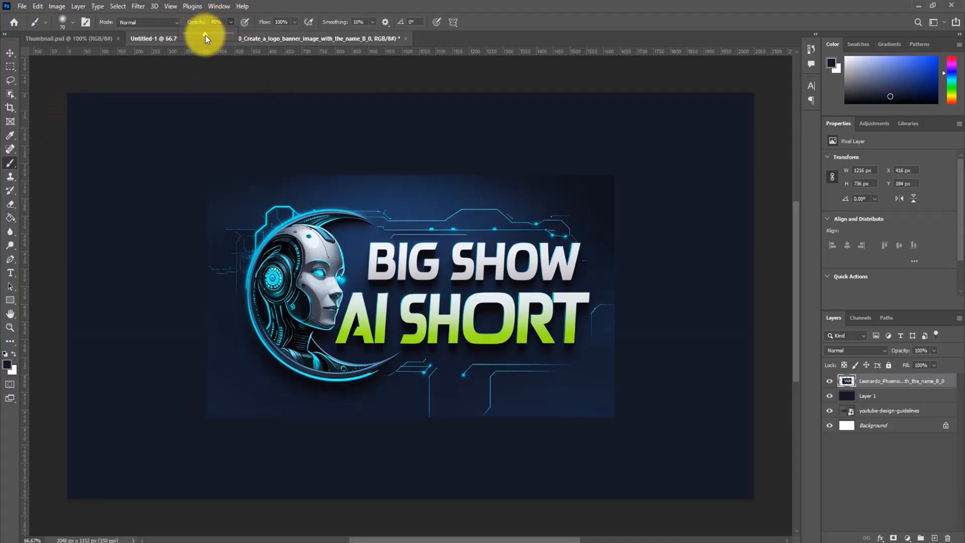
{"action": "left_click_drag", "start_coordinate": [200, 34], "coordinate": [199, 34]}
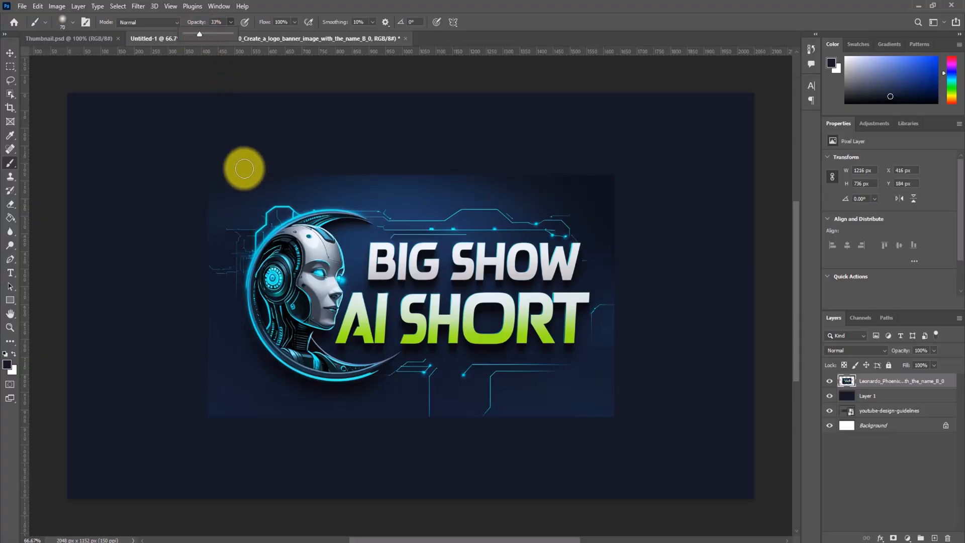
{"action": "key", "text": "bracketright"}
{"action": "key", "text": "bracketright"}
{"action": "key", "text": "bracketright"}
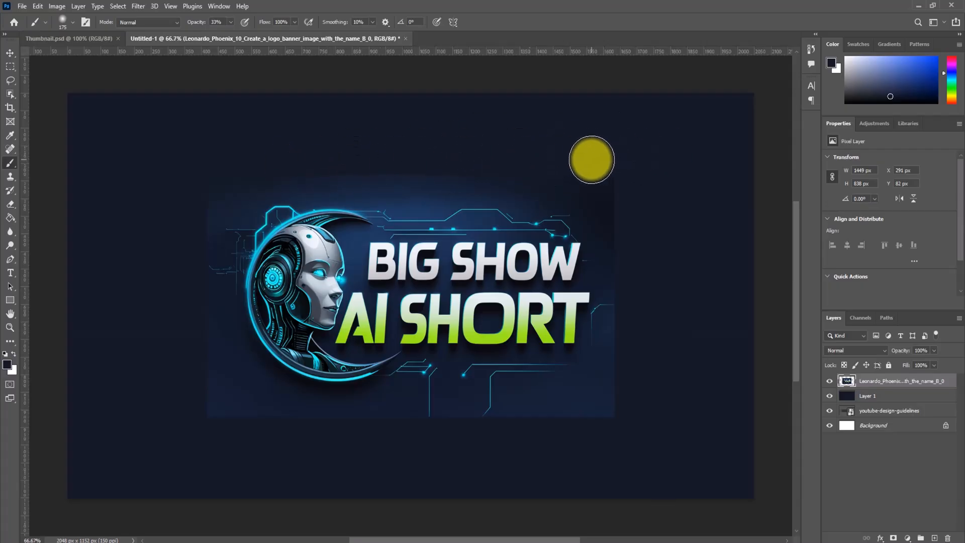
- Raise the brush opacity to 73% and paint over all the banner's edges to blend them into the navy background
{"action": "left_click", "coordinate": [231, 22]}
{"action": "left_click_drag", "start_coordinate": [249, 40], "coordinate": [249, 40]}
{"action": "left_click_drag", "start_coordinate": [229, 162], "coordinate": [611, 171]}
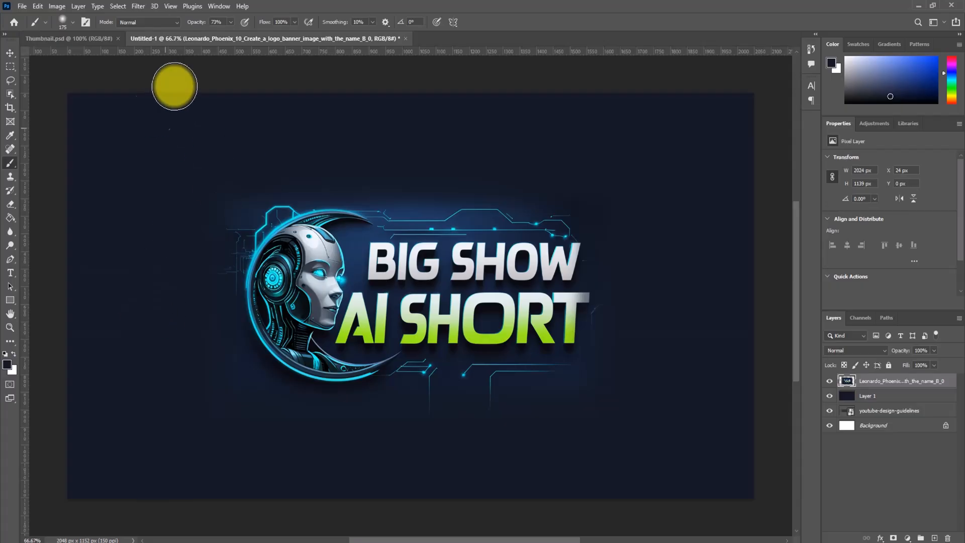
- Start saving a copy of the design and set its file type to JPEG
{"action": "left_click", "coordinate": [22, 6]}
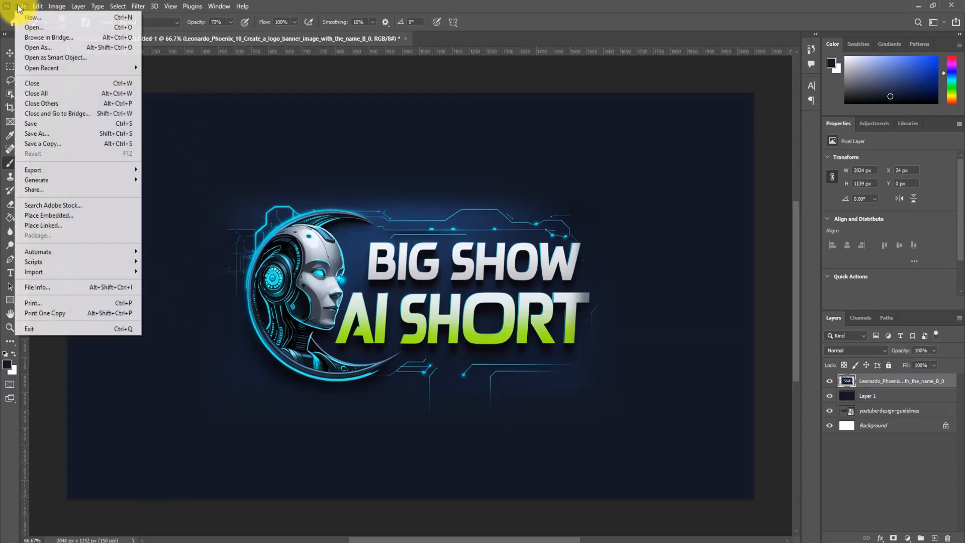
{"action": "left_click", "coordinate": [50, 132]}
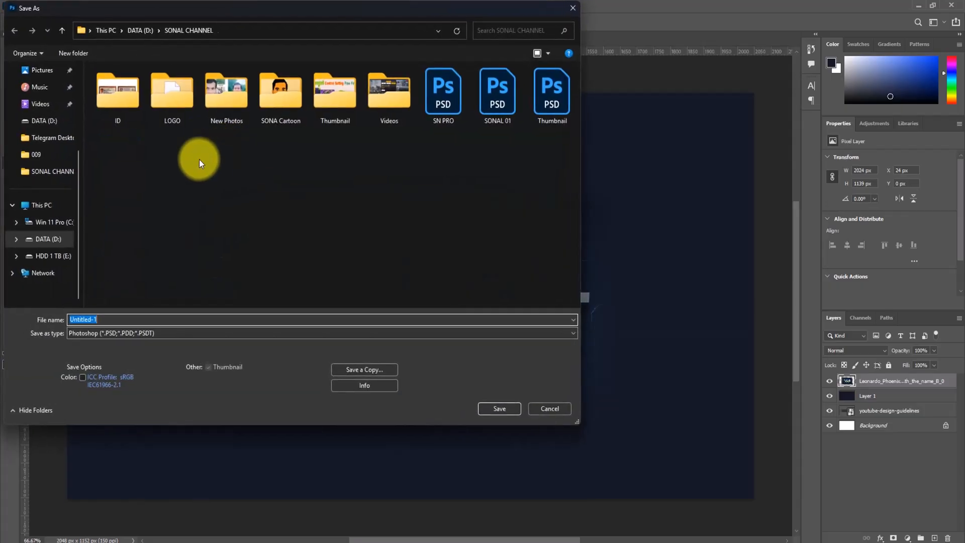
{"action": "scroll", "coordinate": [68, 155], "scroll_direction": "up", "scroll_amount": 3}
{"action": "left_click", "coordinate": [45, 141]}
{"action": "left_click", "coordinate": [131, 333]}
{"action": "left_click", "coordinate": [131, 339]}
{"action": "left_click", "coordinate": [337, 369]}
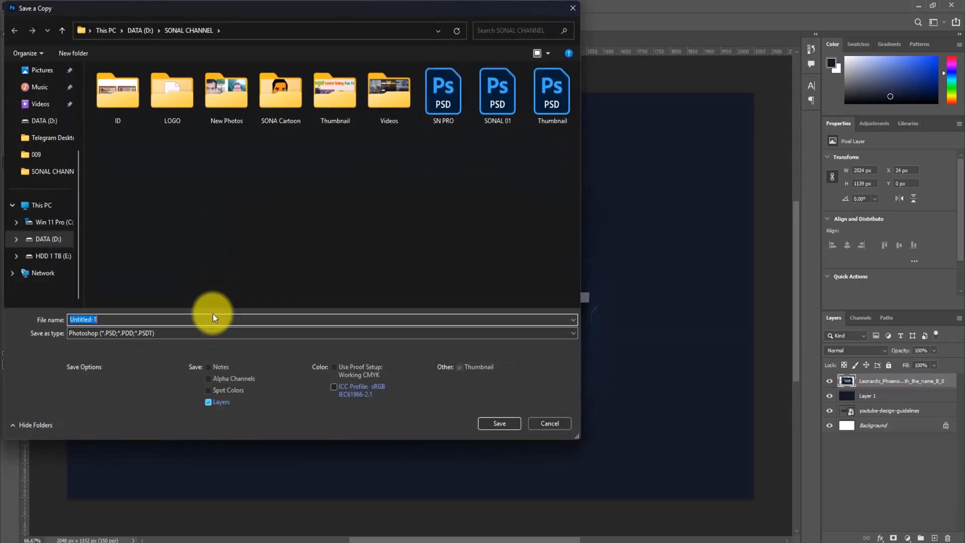
{"action": "left_click", "coordinate": [165, 336]}
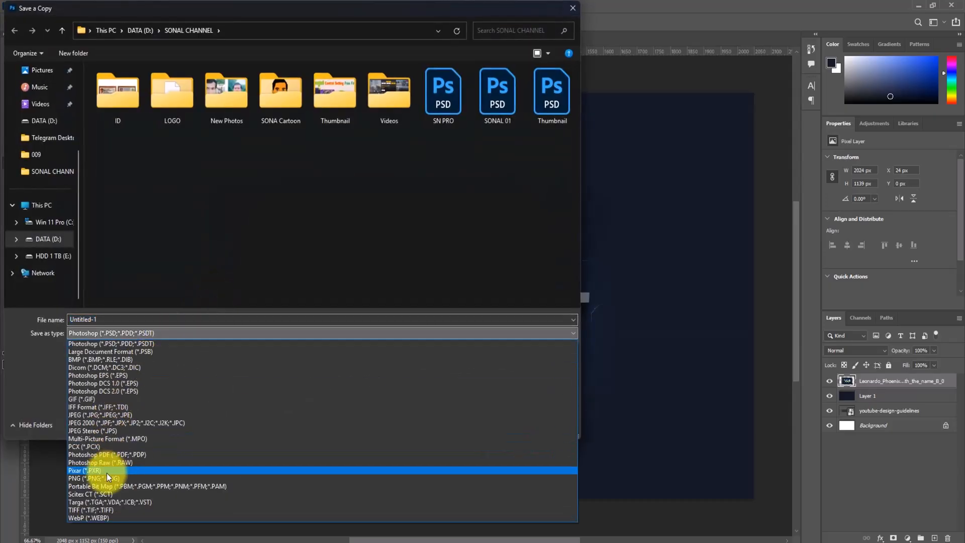
{"action": "left_click", "coordinate": [103, 423]}
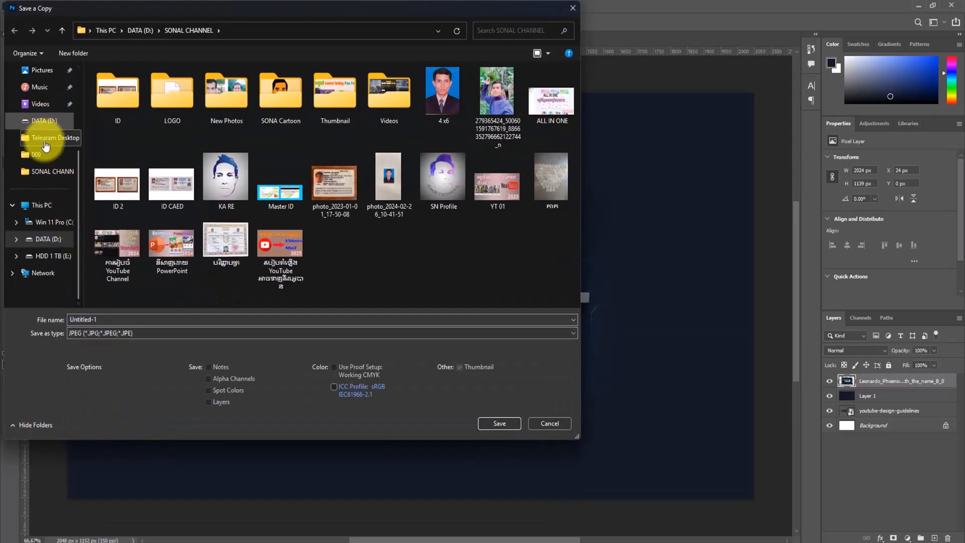
- Save the JPEG copy to the Desktop as Channel Art, accepting the High quality and Baseline ("Standard") options
{"action": "scroll", "coordinate": [48, 187], "scroll_direction": "up", "scroll_amount": 3}
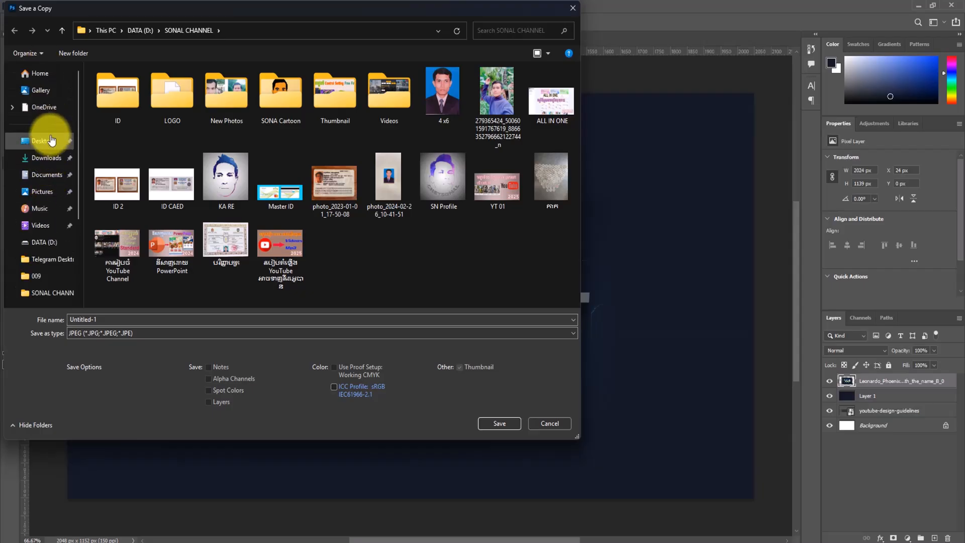
{"action": "left_click", "coordinate": [46, 141]}
{"action": "left_click", "coordinate": [111, 319]}
{"action": "type", "text": "C"}
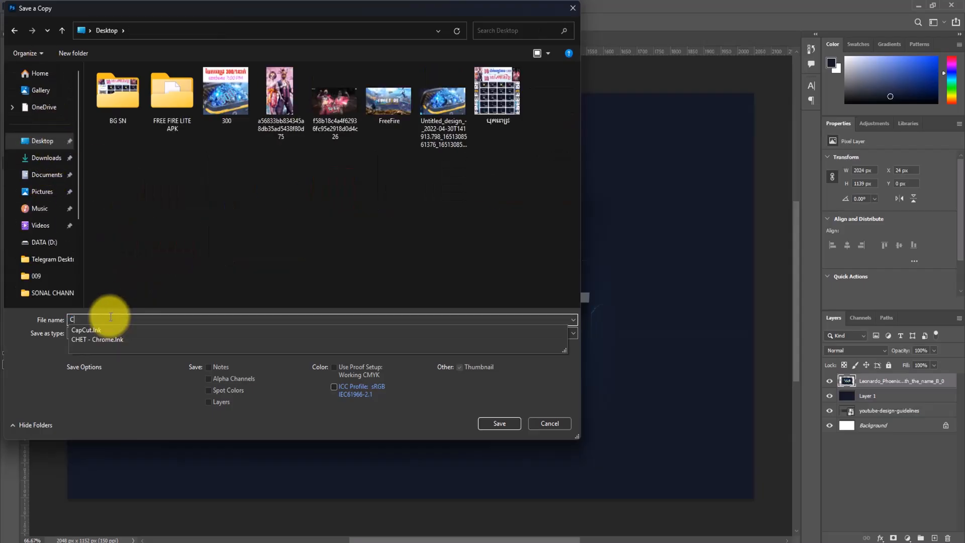
{"action": "type", "text": "han"}
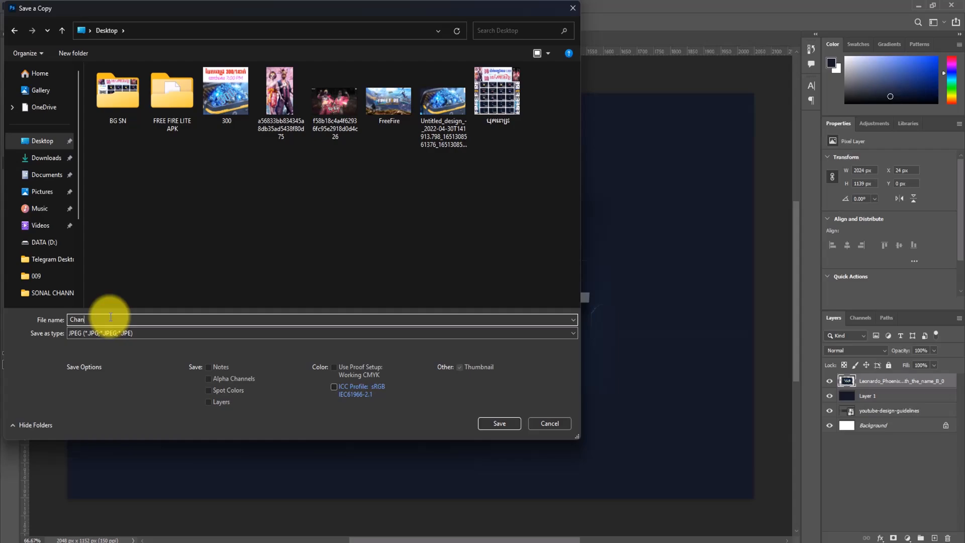
{"action": "type", "text": "nel Art"}
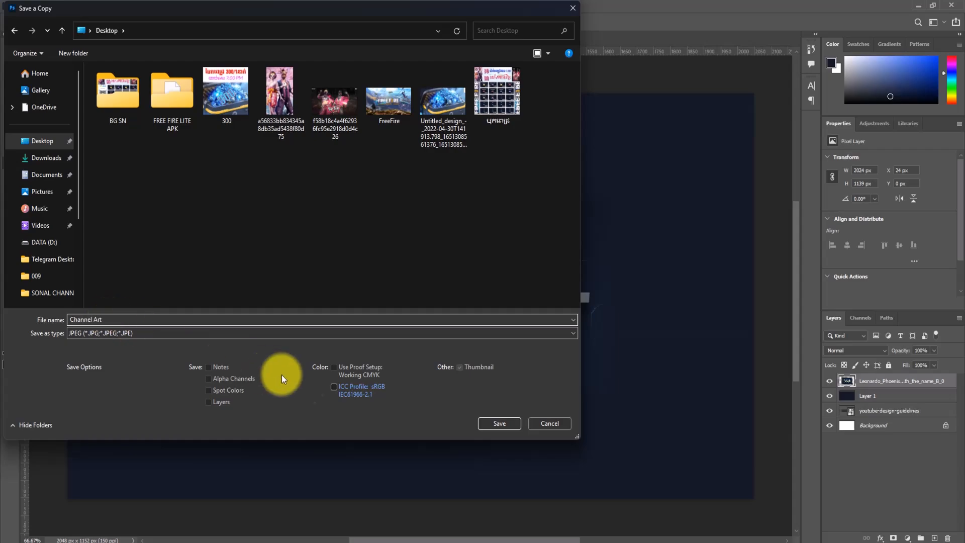
{"action": "left_click", "coordinate": [487, 425]}
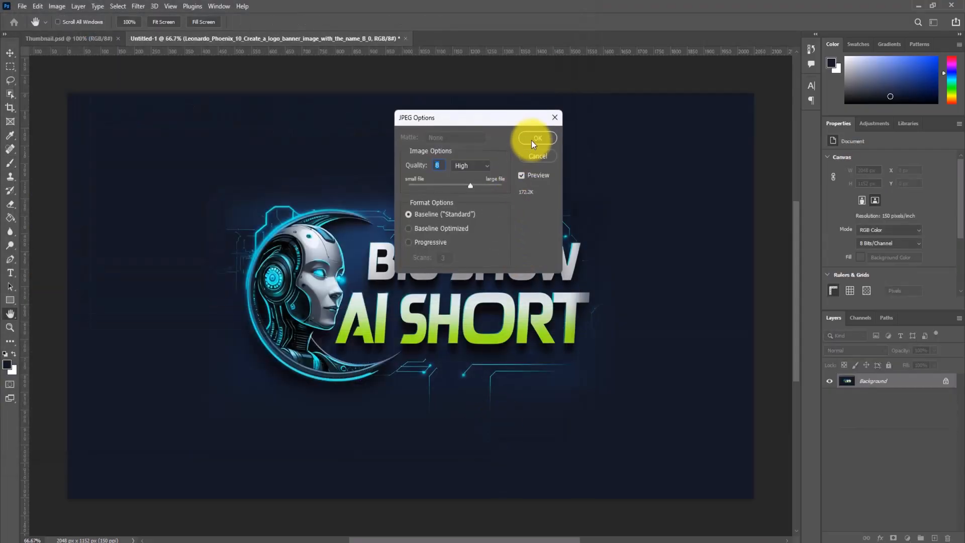
{"action": "left_click", "coordinate": [533, 140]}
- Switch to YouTube Studio, upload Channel Art from the Desktop as the banner image, accept its crop, and publish the change
{"action": "left_click", "coordinate": [623, 542]}
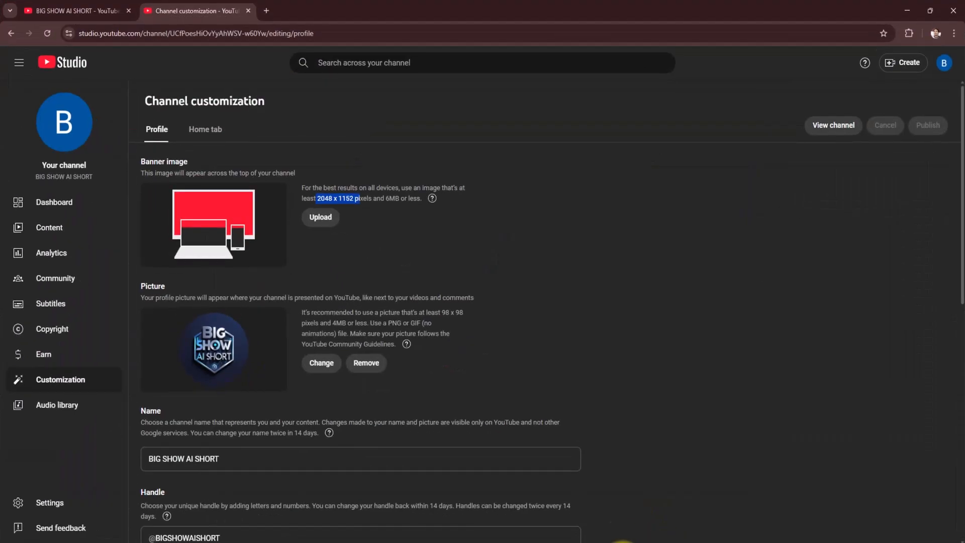
{"action": "left_click", "coordinate": [340, 220]}
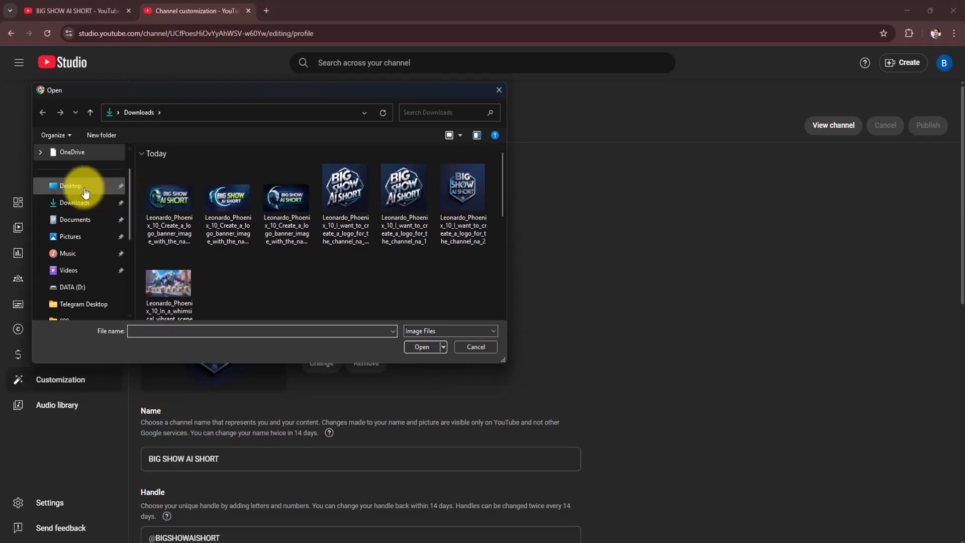
{"action": "left_click", "coordinate": [96, 186]}
{"action": "left_click", "coordinate": [175, 265]}
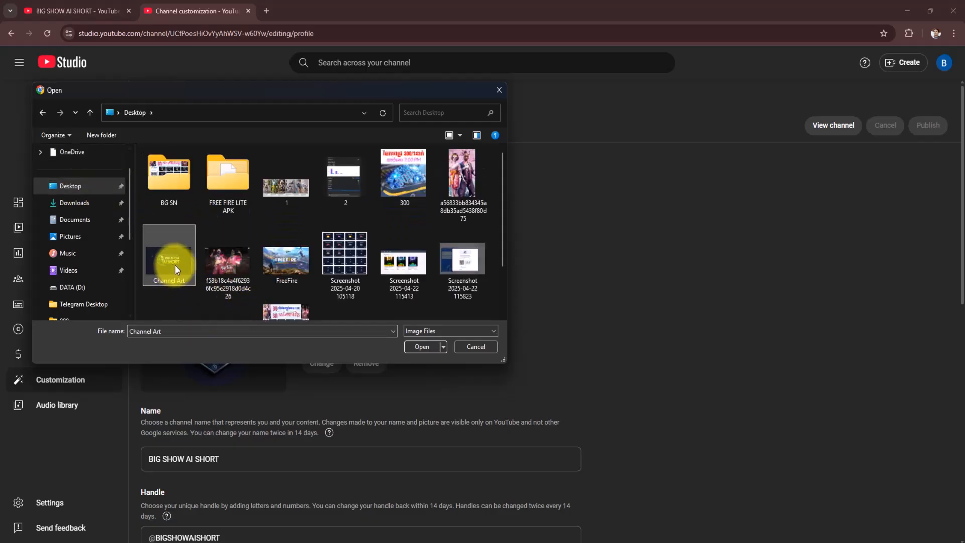
{"action": "left_click", "coordinate": [426, 347]}
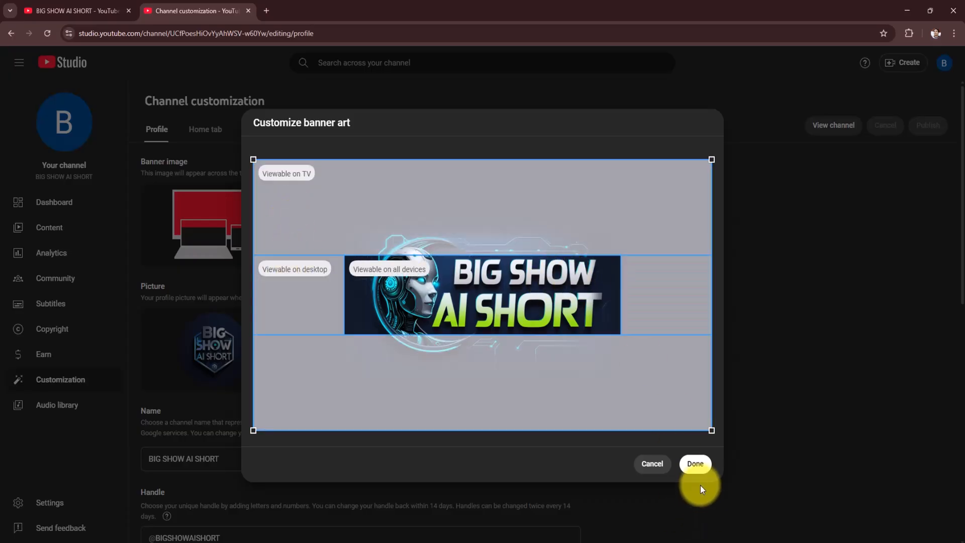
{"action": "left_click", "coordinate": [696, 464]}
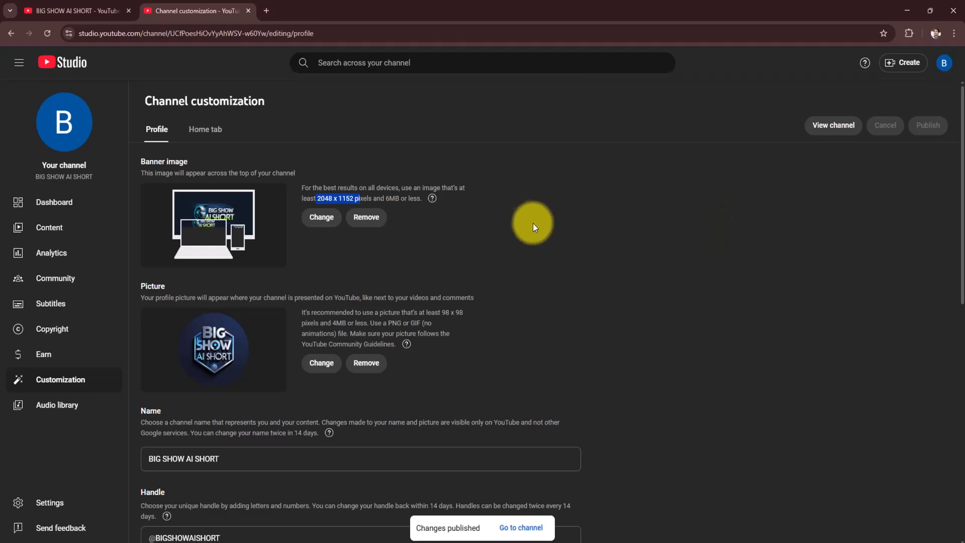
- Place the cursor in the empty channel Description field on the Profile page
{"action": "scroll", "coordinate": [466, 340], "scroll_direction": "down", "scroll_amount": 4}
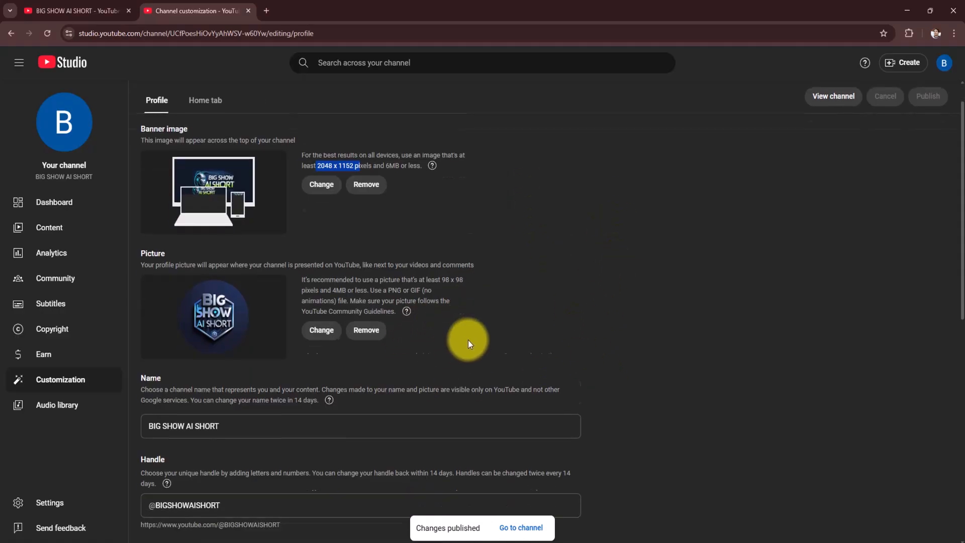
{"action": "scroll", "coordinate": [284, 333], "scroll_direction": "down", "scroll_amount": 2}
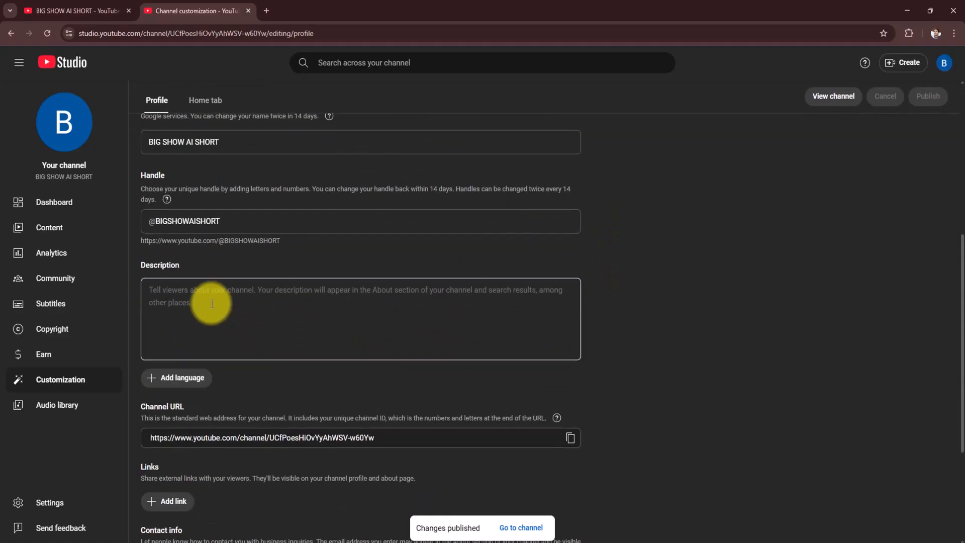
{"action": "left_click", "coordinate": [184, 298]}
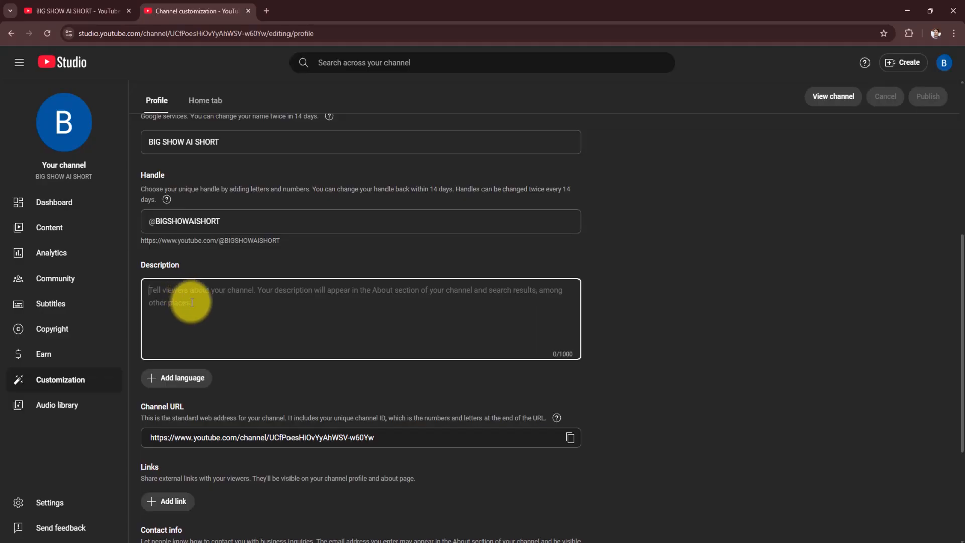
- Switch to Word and review the English and Khmer channel description texts in Document1
{"action": "left_click", "coordinate": [675, 542]}
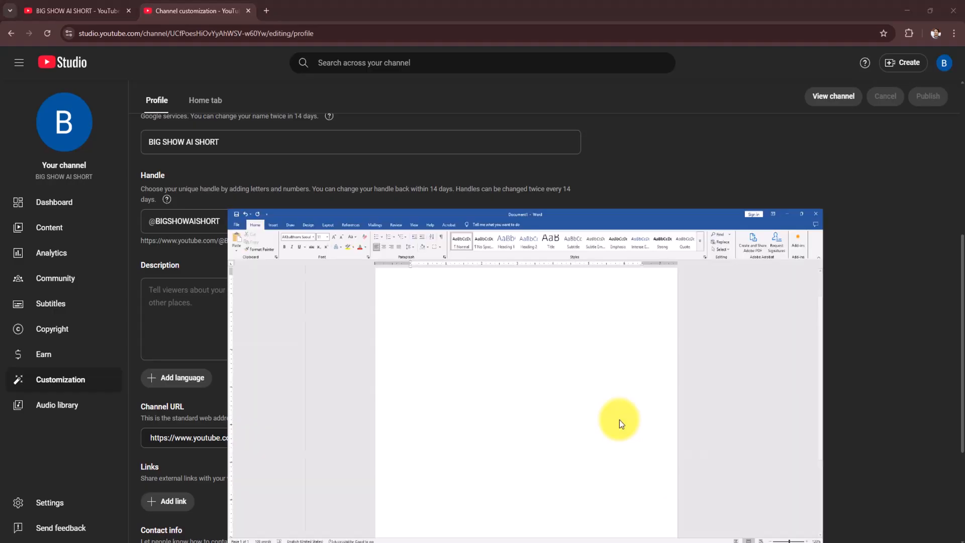
{"action": "scroll", "coordinate": [417, 308], "scroll_direction": "down", "scroll_amount": 3}
{"action": "scroll", "coordinate": [419, 309], "scroll_direction": "up", "scroll_amount": 5}
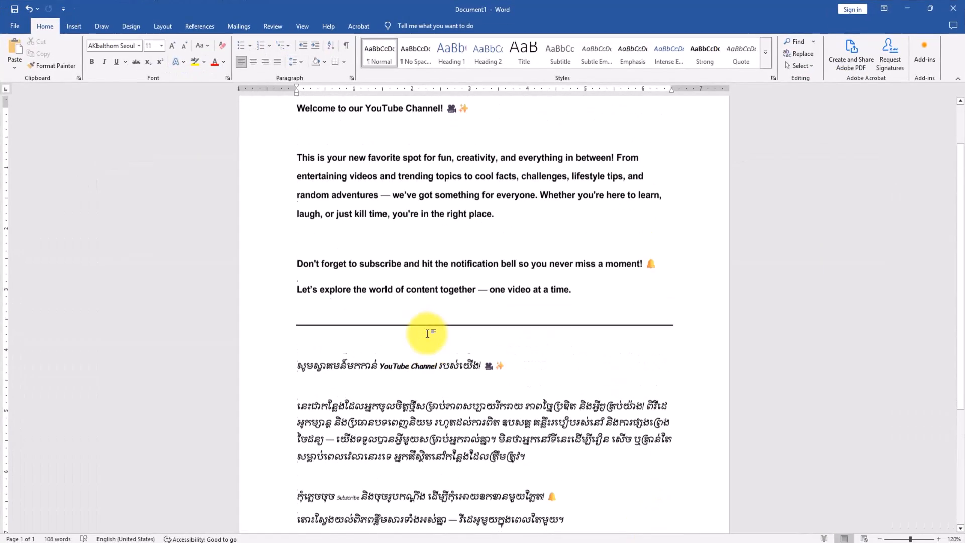
{"action": "scroll", "coordinate": [377, 328], "scroll_direction": "down", "scroll_amount": 3}
{"action": "left_click_drag", "start_coordinate": [298, 344], "coordinate": [568, 500]}
{"action": "scroll", "coordinate": [443, 376], "scroll_direction": "up", "scroll_amount": 1}
{"action": "scroll", "coordinate": [392, 284], "scroll_direction": "up", "scroll_amount": 1}
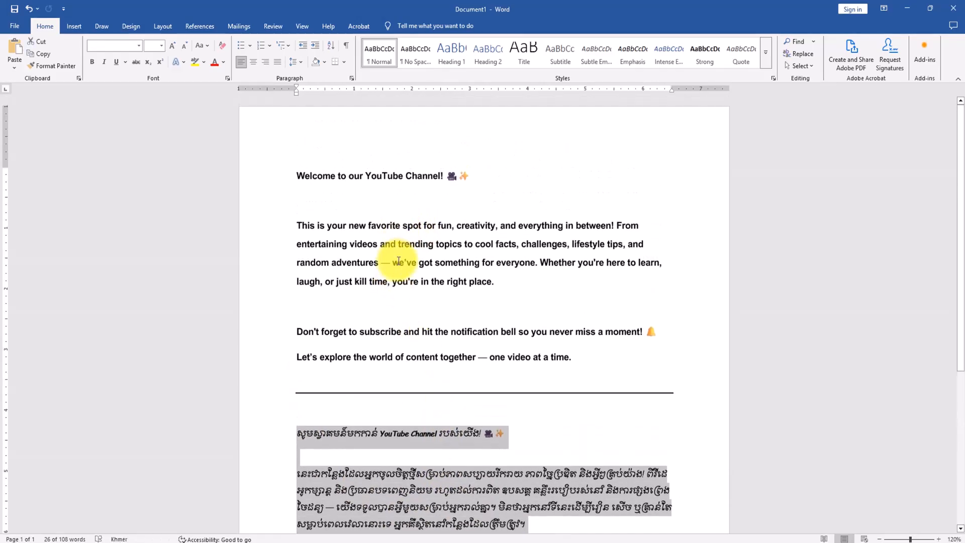
{"action": "scroll", "coordinate": [377, 242], "scroll_direction": "down", "scroll_amount": 4}
{"action": "left_click", "coordinate": [564, 430]}
{"action": "scroll", "coordinate": [442, 355], "scroll_direction": "up", "scroll_amount": 4}
{"action": "scroll", "coordinate": [438, 368], "scroll_direction": "down", "scroll_amount": 2}
{"action": "scroll", "coordinate": [438, 365], "scroll_direction": "up", "scroll_amount": 2}
{"action": "scroll", "coordinate": [438, 363], "scroll_direction": "down", "scroll_amount": 3}
{"action": "scroll", "coordinate": [441, 362], "scroll_direction": "up", "scroll_amount": 3}
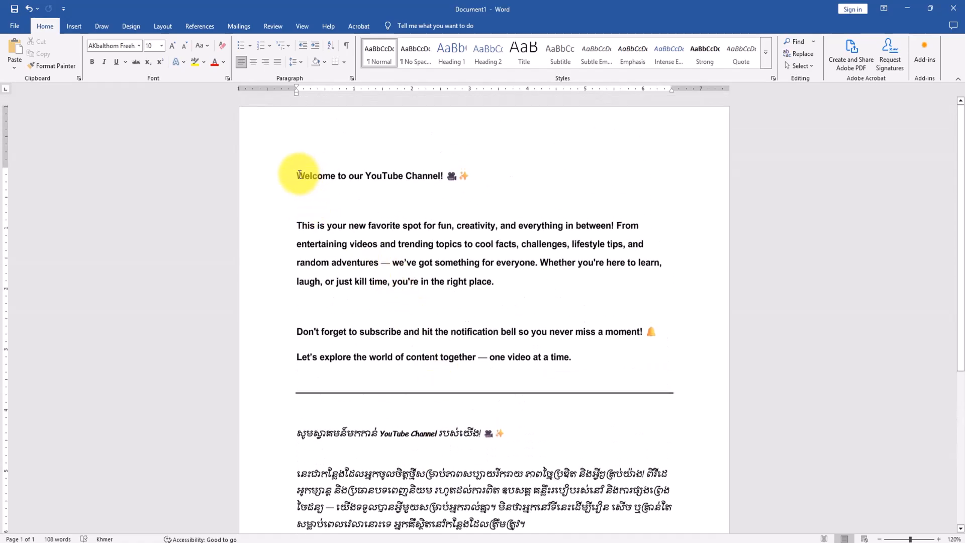
{"action": "scroll", "coordinate": [442, 317], "scroll_direction": "down", "scroll_amount": 2}
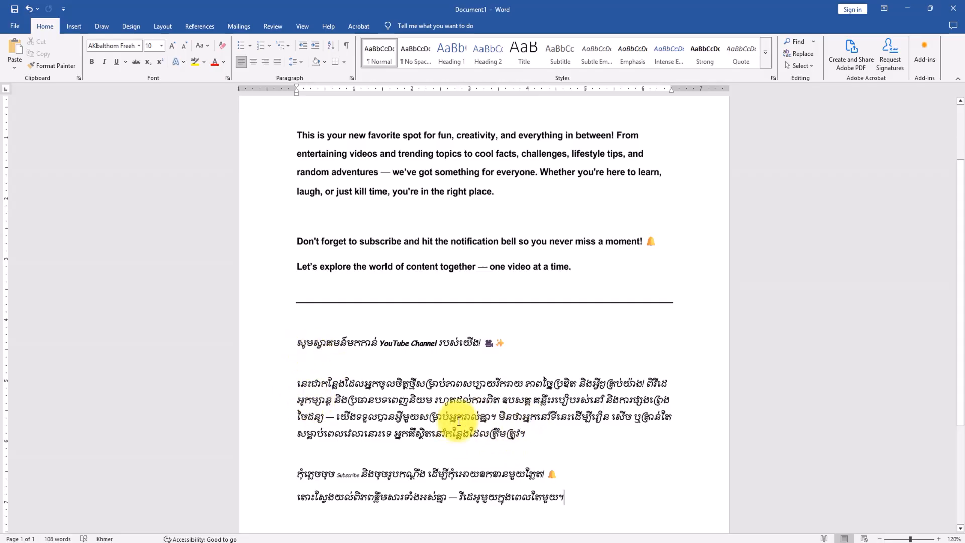
- Copy the English channel description from Word into the Description field in YouTube Studio, and add a line break after it
{"action": "scroll", "coordinate": [468, 414], "scroll_direction": "up", "scroll_amount": 3}
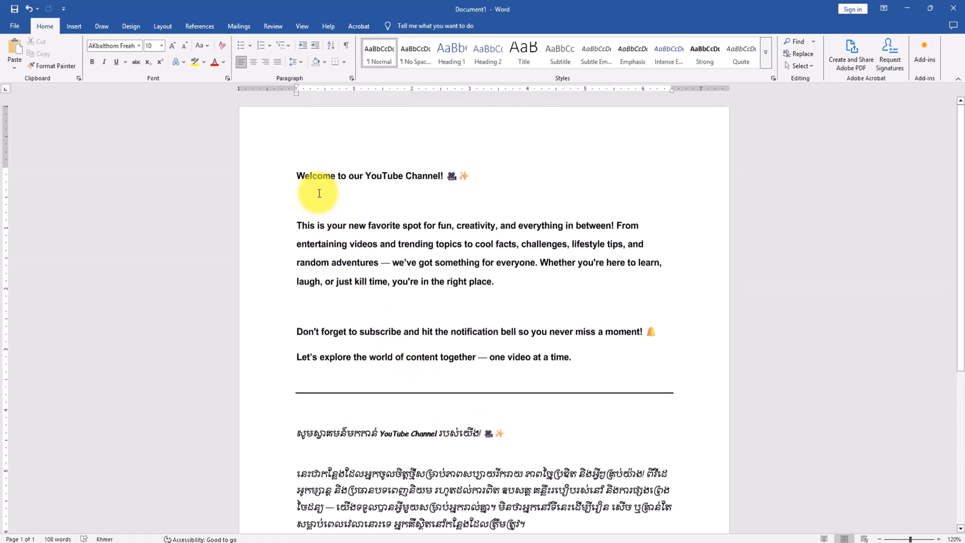
{"action": "left_click_drag", "start_coordinate": [298, 175], "coordinate": [586, 354]}
{"action": "right_click", "coordinate": [478, 255]}
{"action": "left_click", "coordinate": [500, 291]}
{"action": "left_click", "coordinate": [623, 542]}
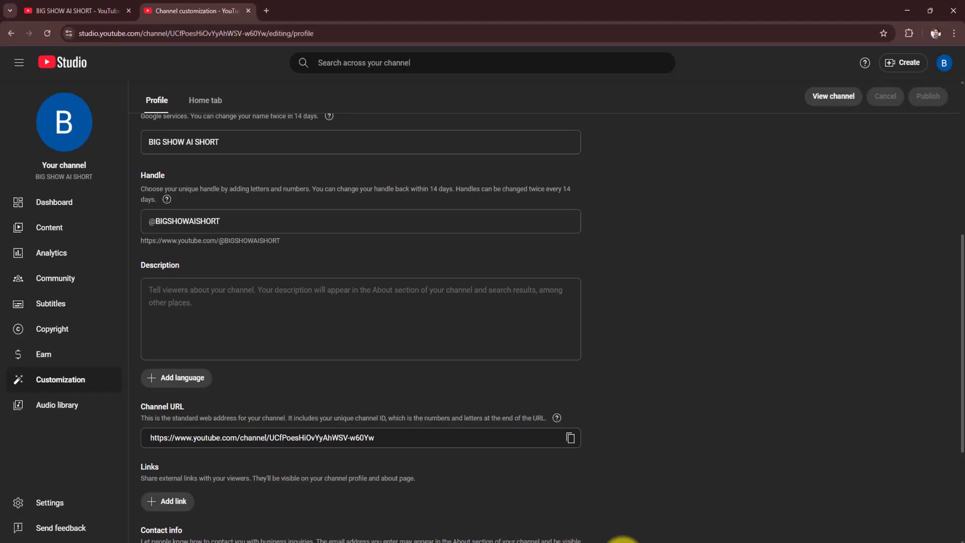
{"action": "key", "text": "ctrl+v"}
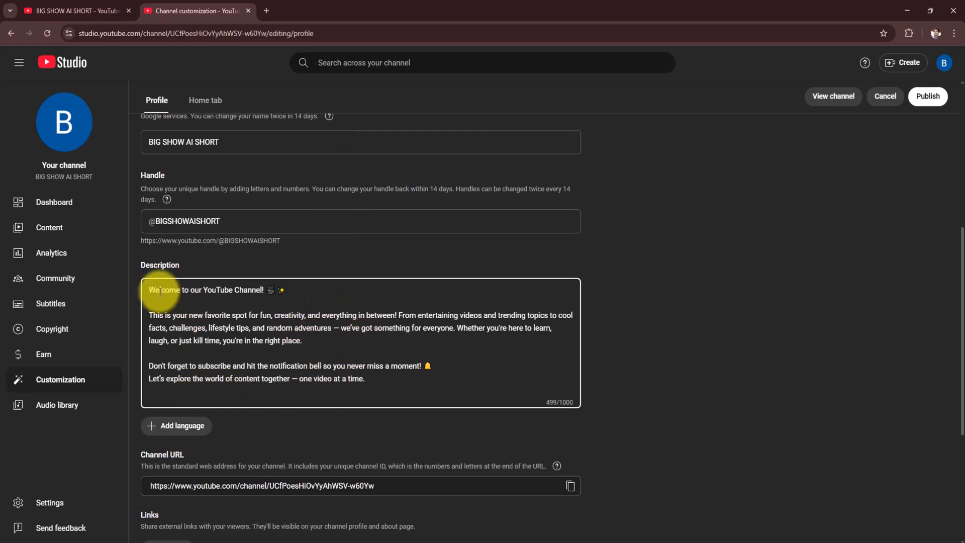
{"action": "key", "text": "Return"}
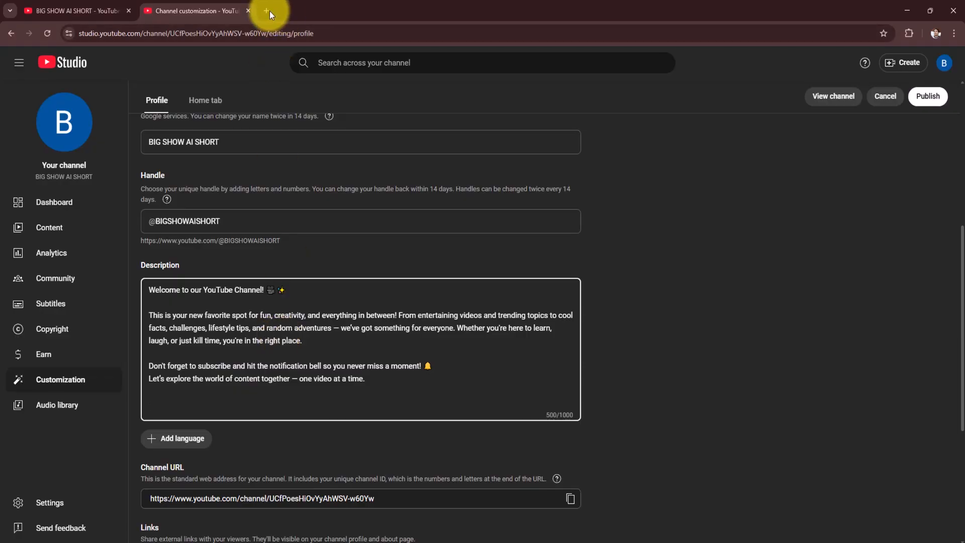
- Switch to the other browser window, open the existing channel's YouTube Studio, and look through its list of uploaded videos
{"action": "left_click", "coordinate": [68, 3]}
{"action": "left_click", "coordinate": [197, 5]}
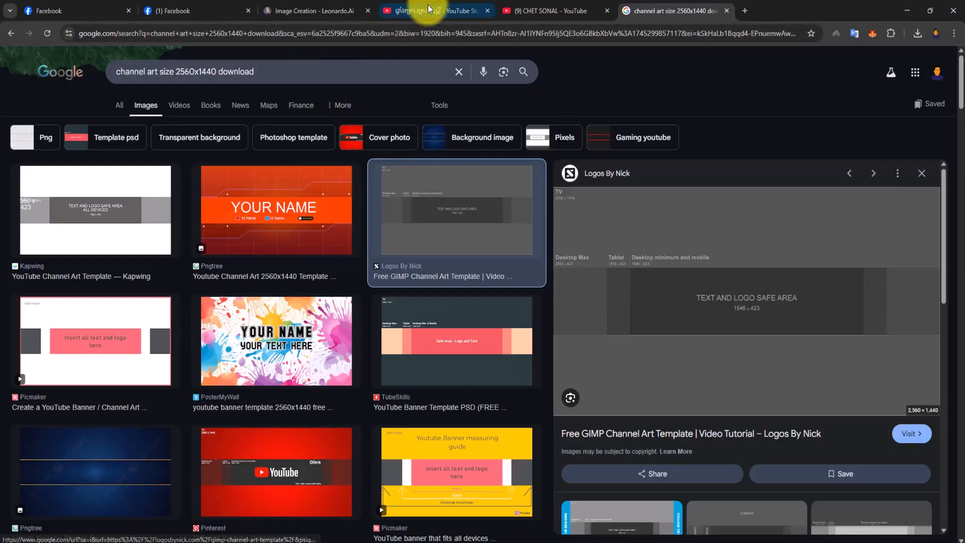
{"action": "left_click", "coordinate": [424, 8]}
{"action": "left_click", "coordinate": [542, 6]}
{"action": "left_click", "coordinate": [394, 9]}
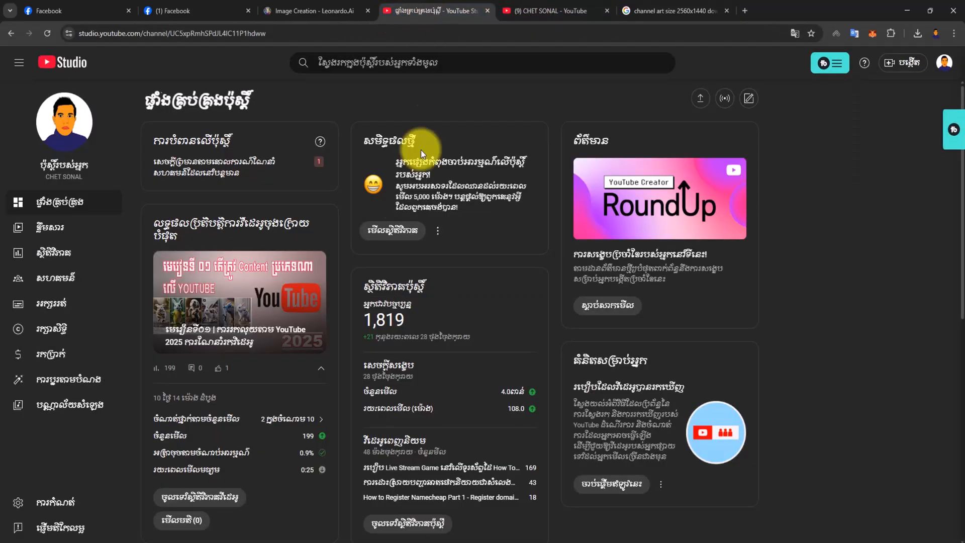
{"action": "left_click", "coordinate": [61, 229]}
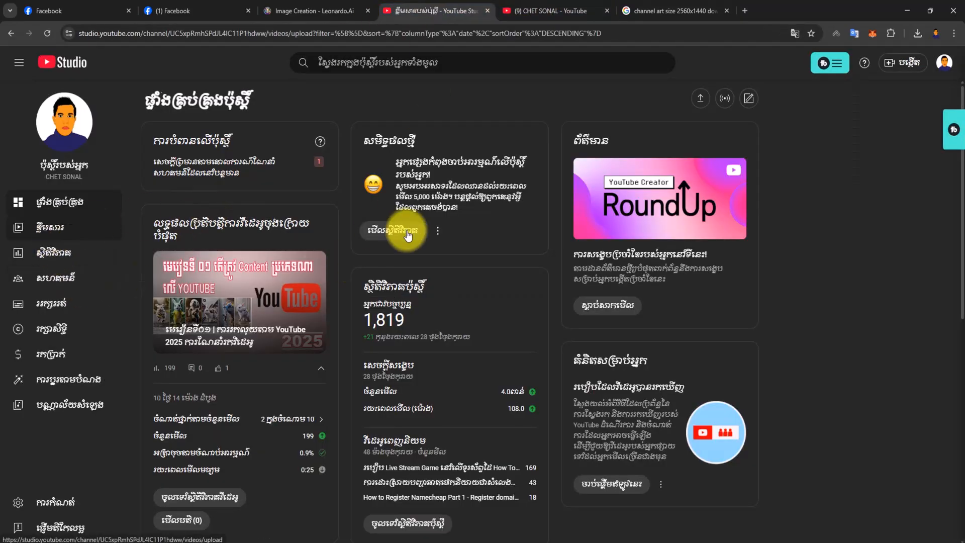
{"action": "scroll", "coordinate": [321, 308], "scroll_direction": "down", "scroll_amount": 2}
{"action": "scroll", "coordinate": [294, 307], "scroll_direction": "up", "scroll_amount": 3}
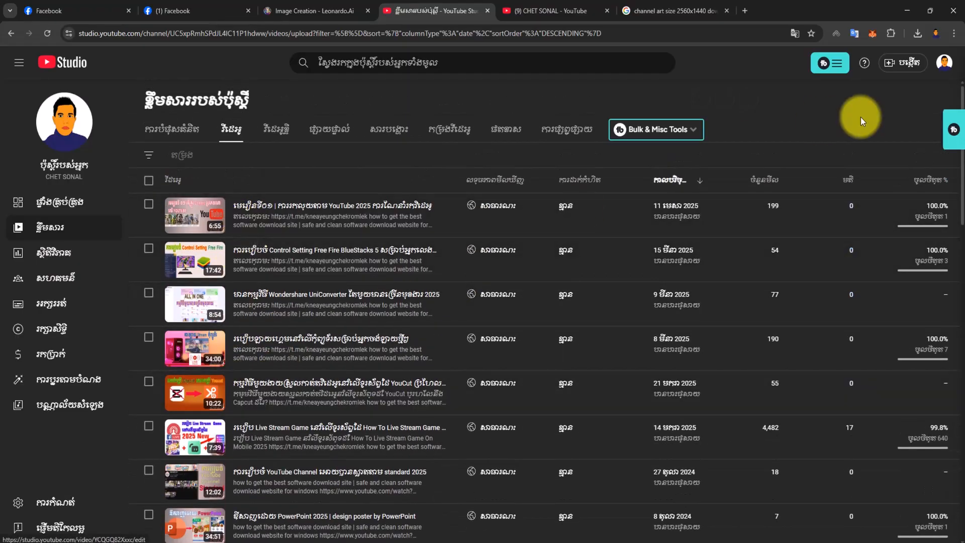
- Open the details of the newest video, examine the links in its description, and return to the BIG SHOW AI SHORT customization page
{"action": "left_click", "coordinate": [899, 69]}
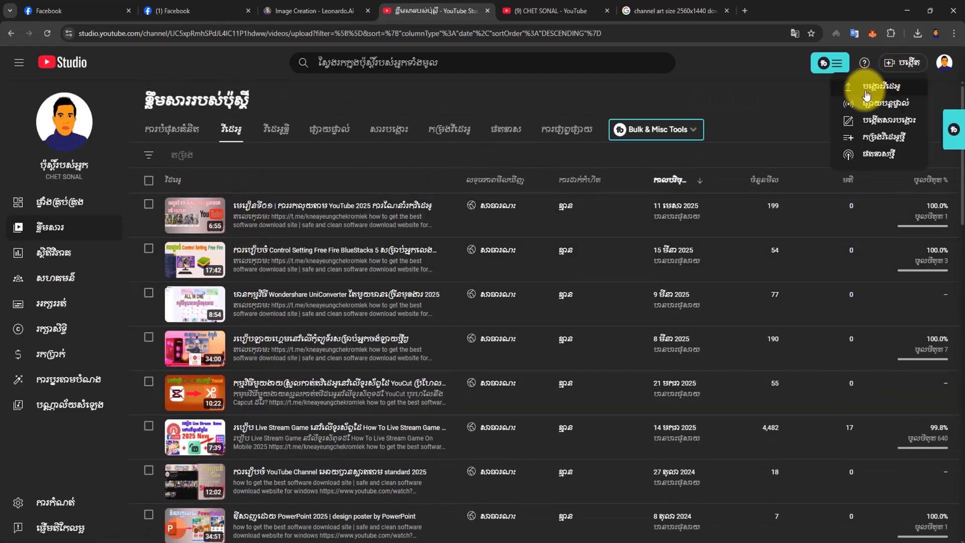
{"action": "left_click", "coordinate": [310, 184]}
{"action": "left_click", "coordinate": [240, 226]}
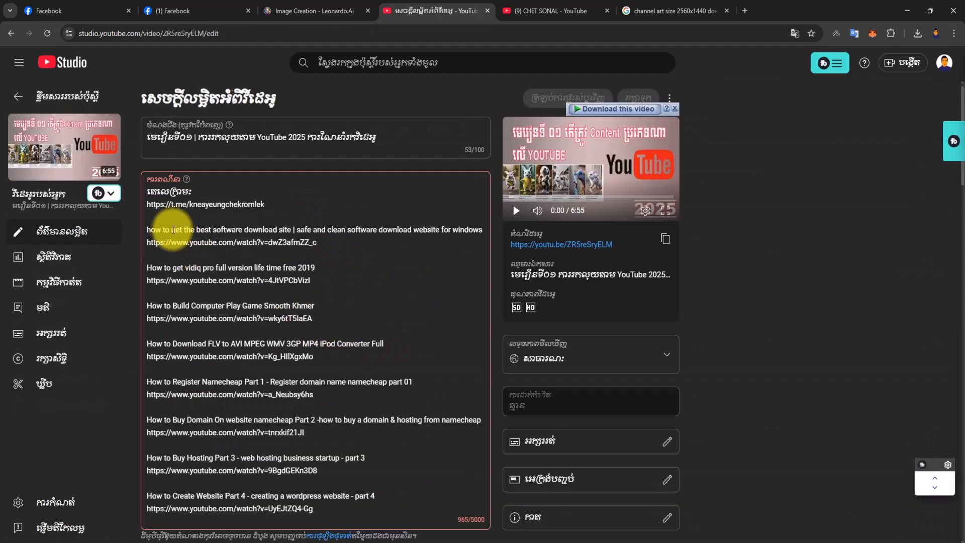
{"action": "scroll", "coordinate": [262, 358], "scroll_direction": "down", "scroll_amount": 3}
{"action": "scroll", "coordinate": [261, 358], "scroll_direction": "up", "scroll_amount": 3}
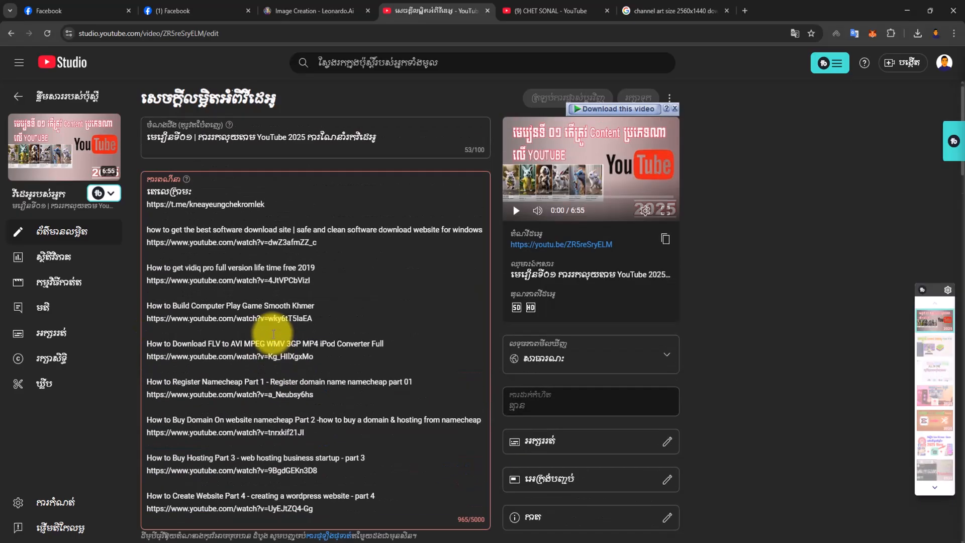
{"action": "scroll", "coordinate": [241, 360], "scroll_direction": "down", "scroll_amount": 3}
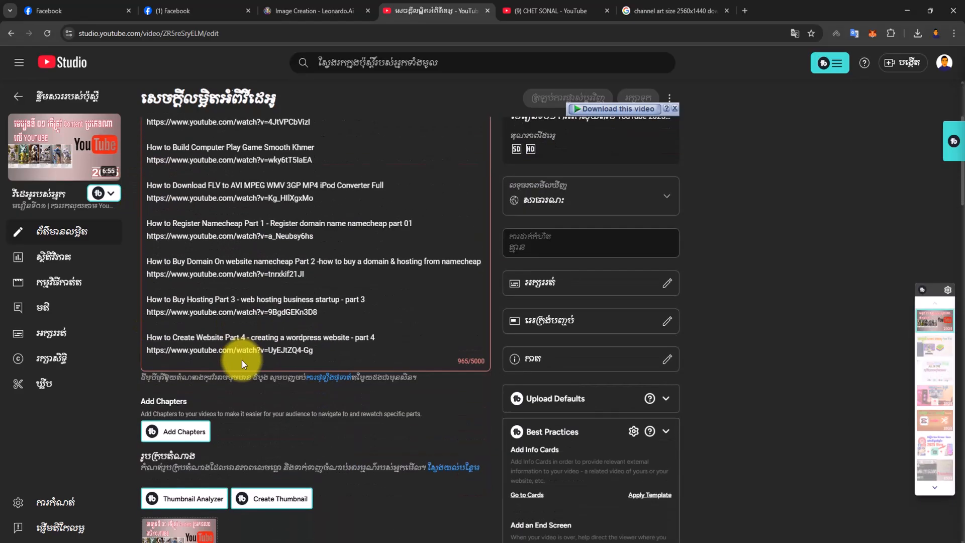
{"action": "scroll", "coordinate": [243, 360], "scroll_direction": "up", "scroll_amount": 3}
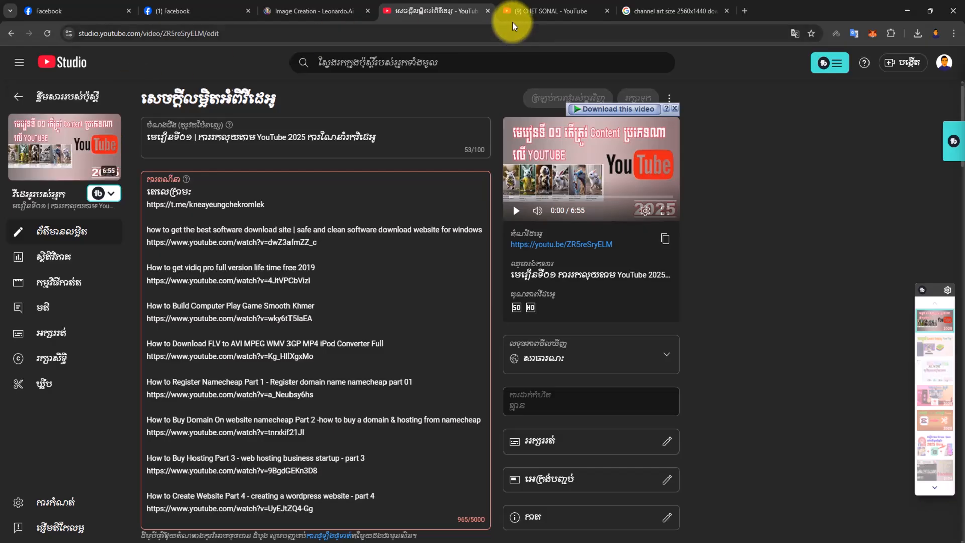
{"action": "left_click", "coordinate": [490, 13]}
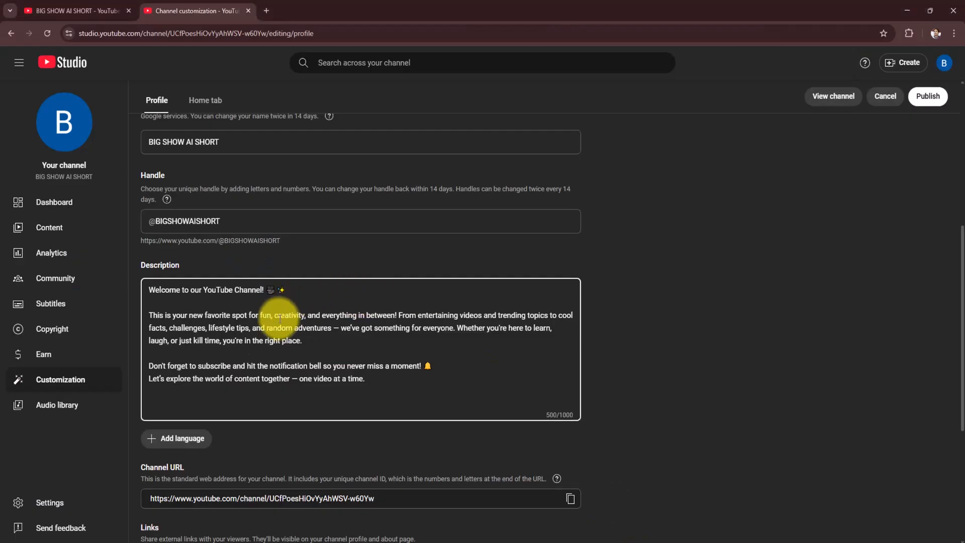
- Review the profile fields and the pasted English text in the channel Description
{"action": "scroll", "coordinate": [380, 320], "scroll_direction": "up", "scroll_amount": 2}
{"action": "scroll", "coordinate": [227, 360], "scroll_direction": "down", "scroll_amount": 2}
{"action": "scroll", "coordinate": [226, 259], "scroll_direction": "up", "scroll_amount": 2}
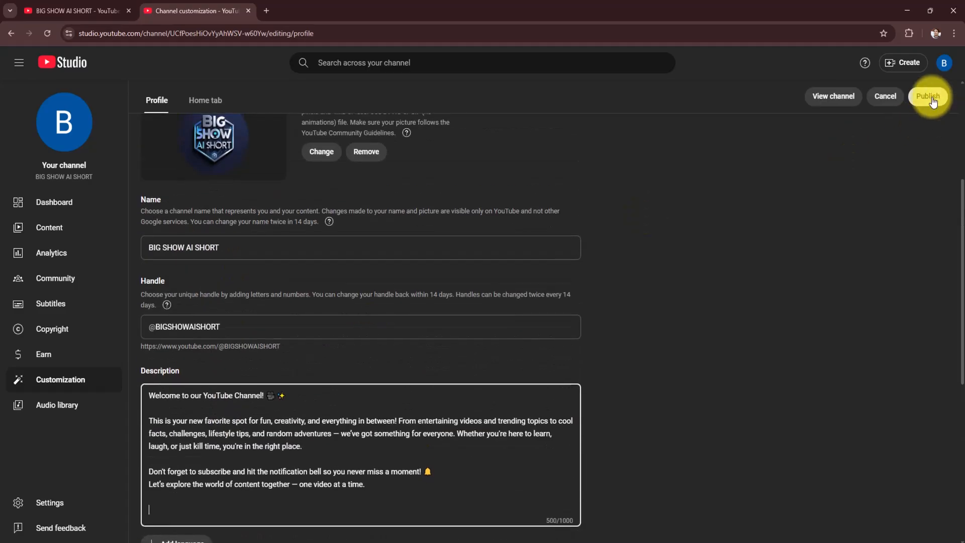
{"action": "scroll", "coordinate": [329, 323], "scroll_direction": "down", "scroll_amount": 2}
{"action": "left_click", "coordinate": [372, 377]}
{"action": "mouse_move", "coordinate": [372, 378]}
{"action": "left_mouse_down"}
{"action": "mouse_move", "coordinate": [160, 316]}
{"action": "mouse_move", "coordinate": [178, 308]}
{"action": "mouse_move", "coordinate": [371, 375]}
{"action": "left_mouse_up"}
{"action": "left_click", "coordinate": [183, 295]}
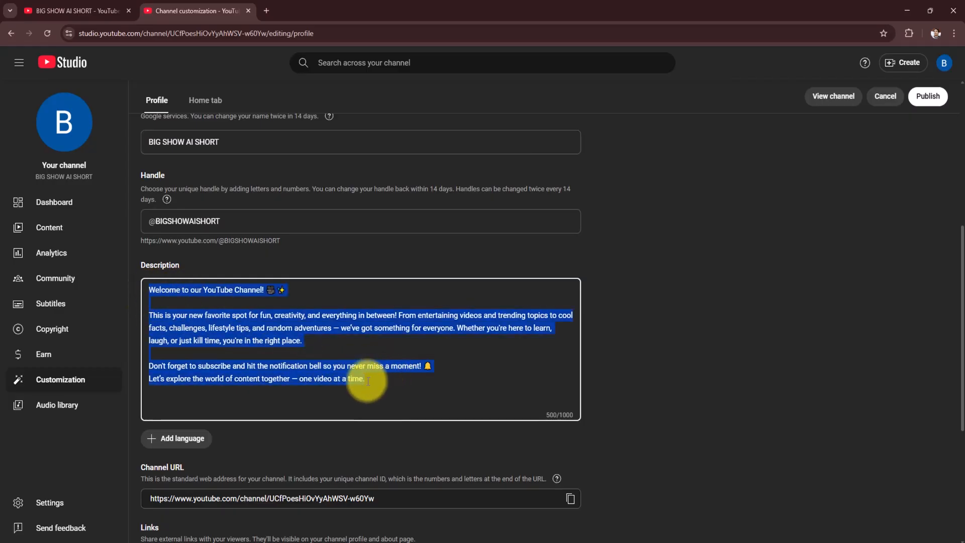
{"action": "left_click", "coordinate": [384, 375]}
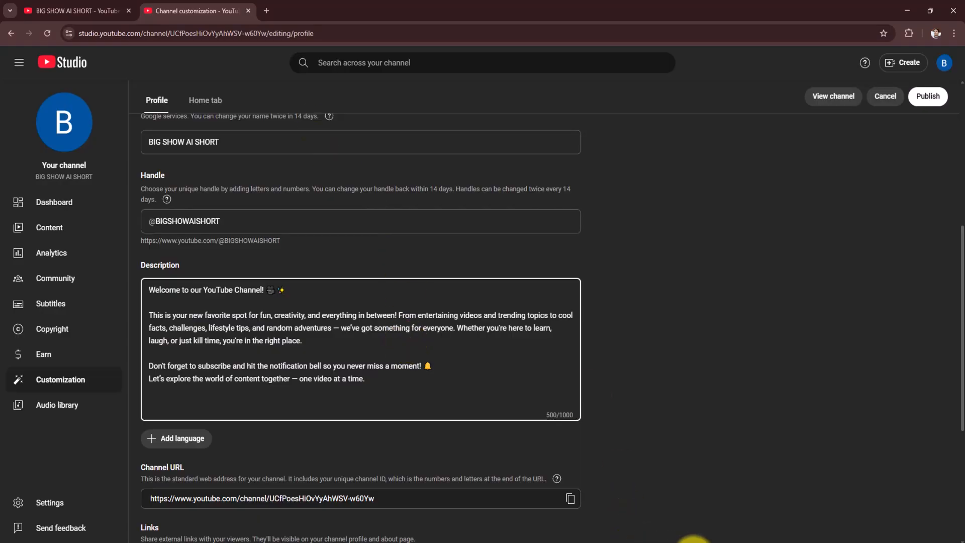
- Switch to Word and locate the Khmer channel description below the divider line in Document1
{"action": "mouse_move", "coordinate": [674, 534]}
{"action": "left_click", "coordinate": [653, 495]}
{"action": "scroll", "coordinate": [378, 414], "scroll_direction": "down", "scroll_amount": 1}
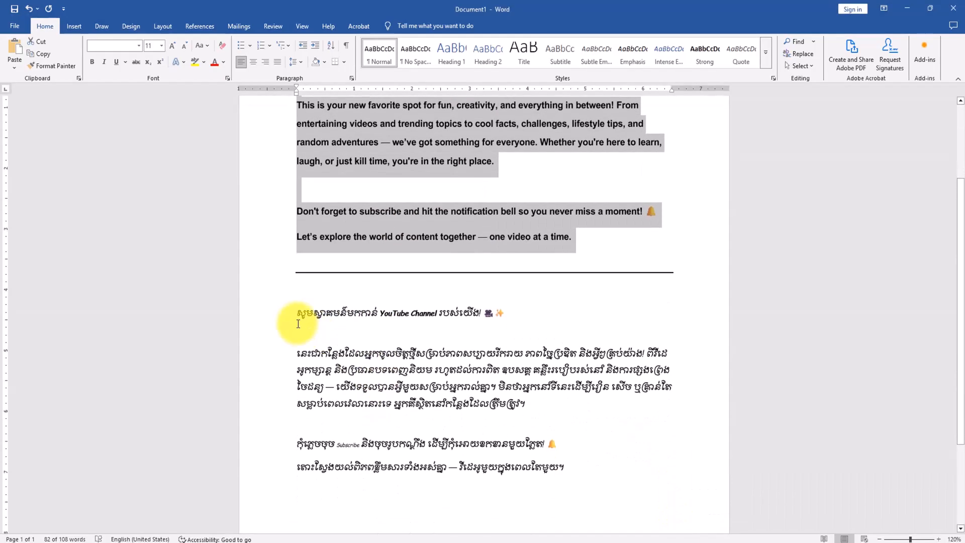
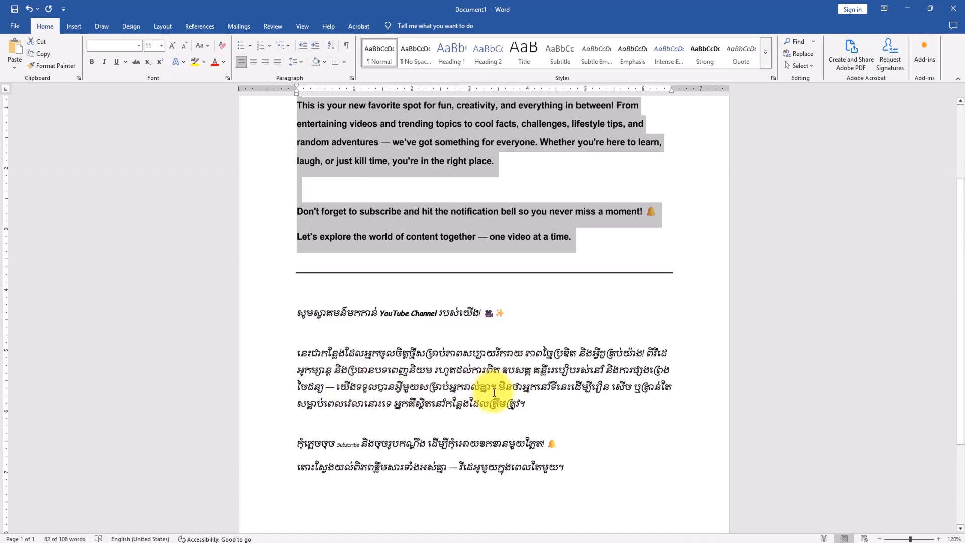
- Return from Word to the channel customization page, publish the English description, and go to the public channel page
{"action": "scroll", "coordinate": [494, 392], "scroll_direction": "up", "scroll_amount": 3}
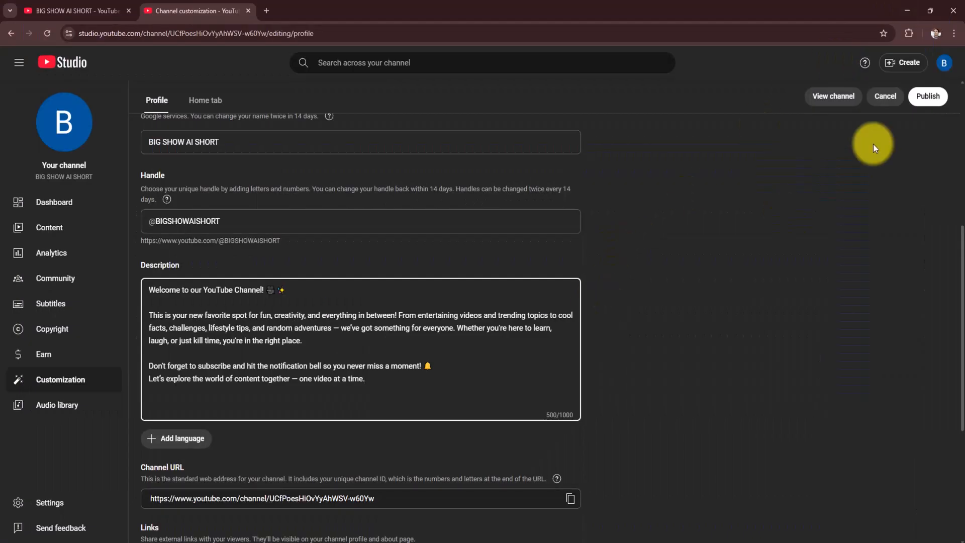
{"action": "left_click", "coordinate": [929, 97]}
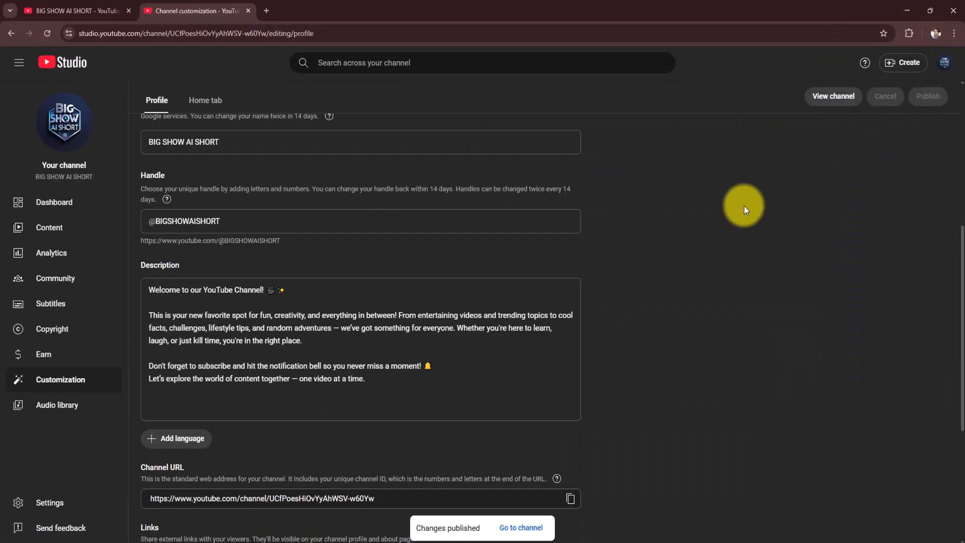
{"action": "left_click", "coordinate": [521, 527]}
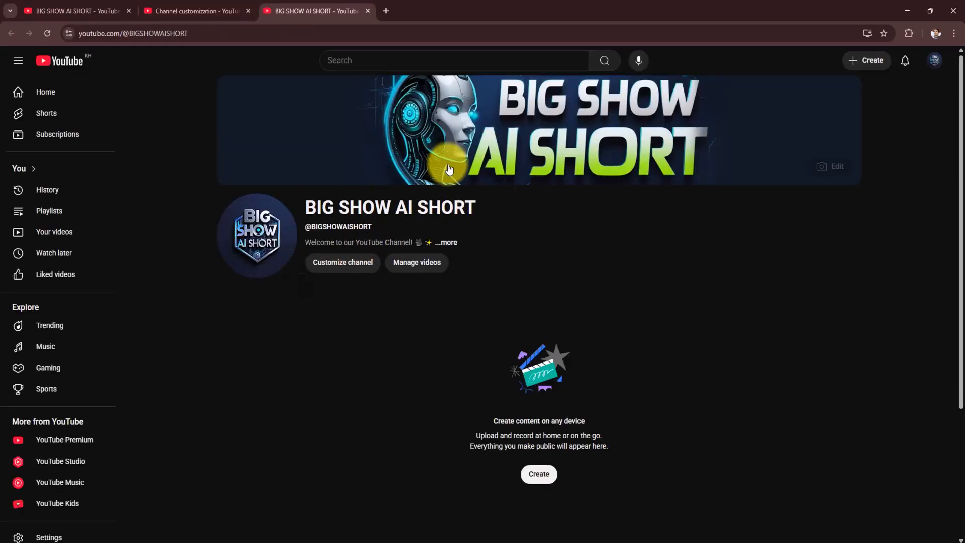
- Check the name and banner on the public channel page, expand the full channel description, read it, and close it
{"action": "scroll", "coordinate": [479, 235], "scroll_direction": "down", "scroll_amount": 3}
{"action": "scroll", "coordinate": [478, 234], "scroll_direction": "up", "scroll_amount": 3}
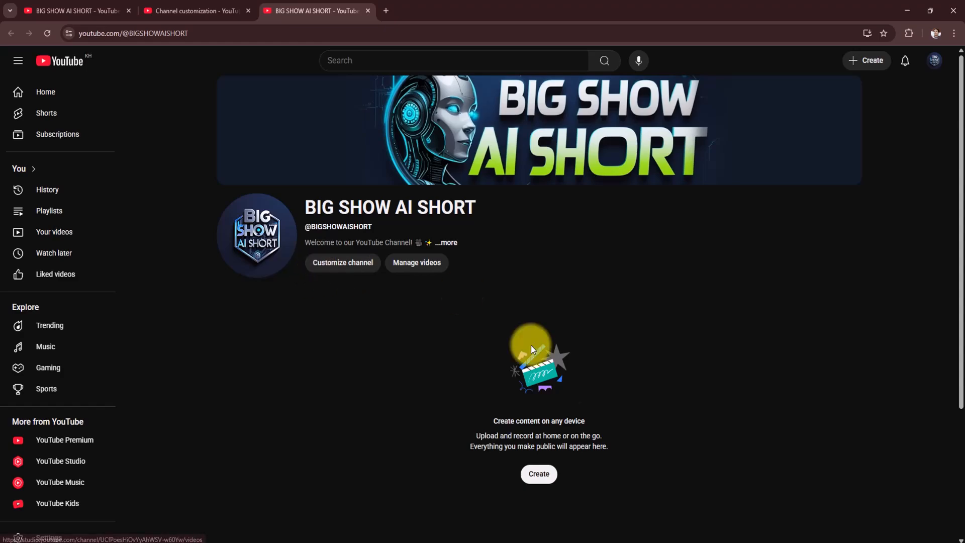
{"action": "left_click_drag", "start_coordinate": [307, 201], "coordinate": [472, 205]}
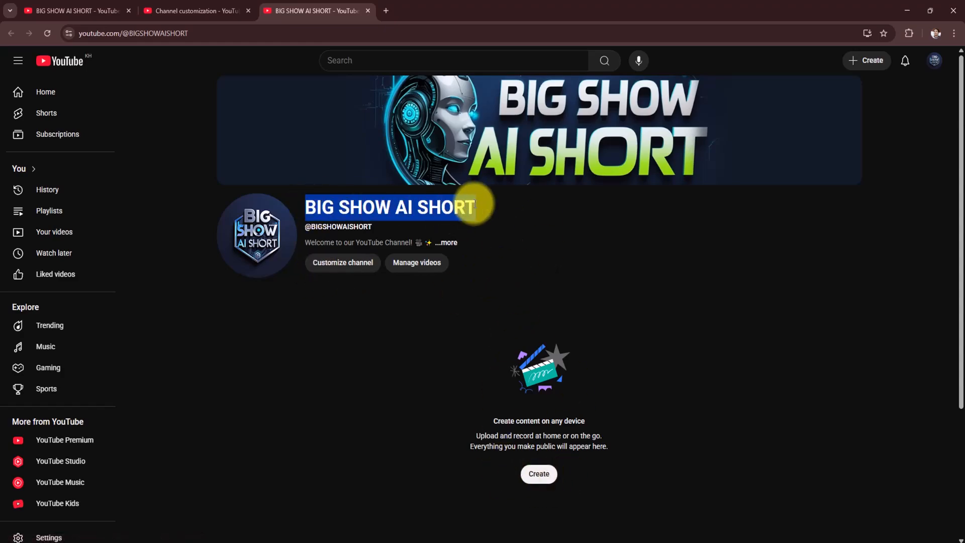
{"action": "left_click", "coordinate": [583, 228]}
{"action": "left_click", "coordinate": [449, 244]}
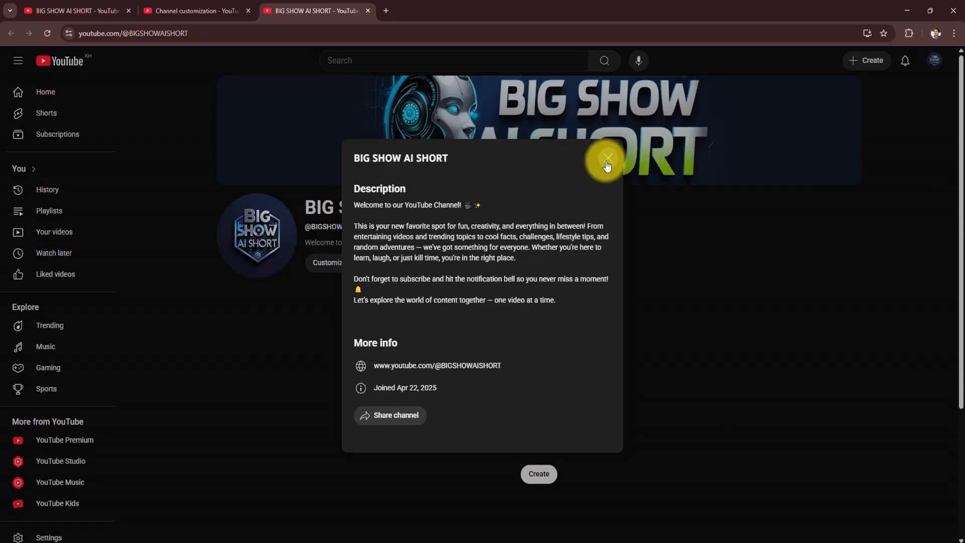
{"action": "left_click_drag", "start_coordinate": [354, 226], "coordinate": [571, 303]}
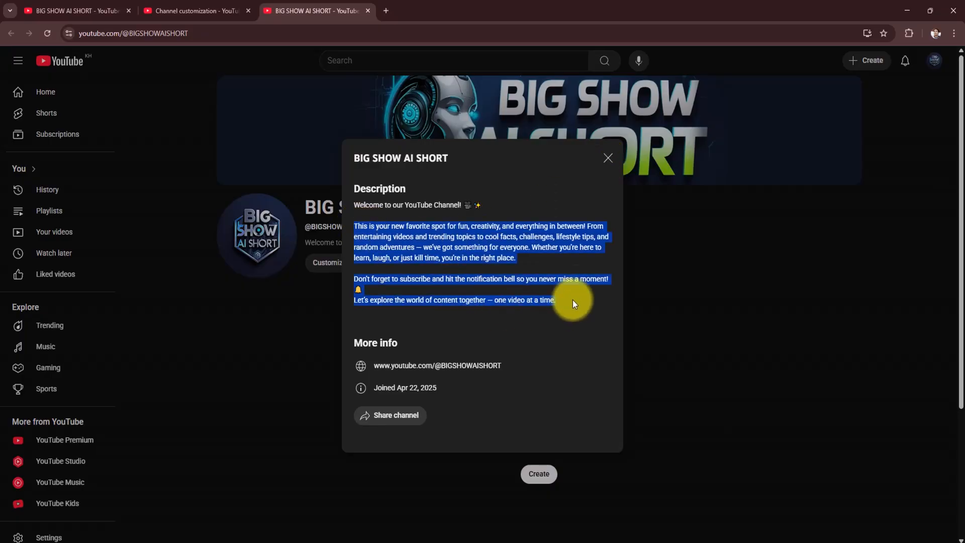
{"action": "left_click", "coordinate": [608, 158]}
- Reopen the channel customization page and examine the remaining profile settings, from the description through links and contact info to the video watermark requirements
{"action": "left_click", "coordinate": [374, 266]}
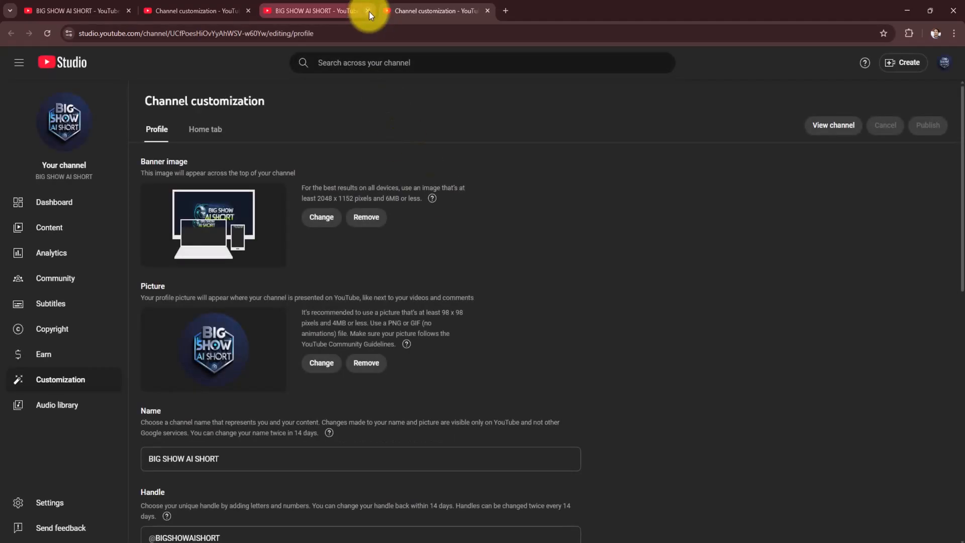
{"action": "scroll", "coordinate": [322, 327], "scroll_direction": "down", "scroll_amount": 6}
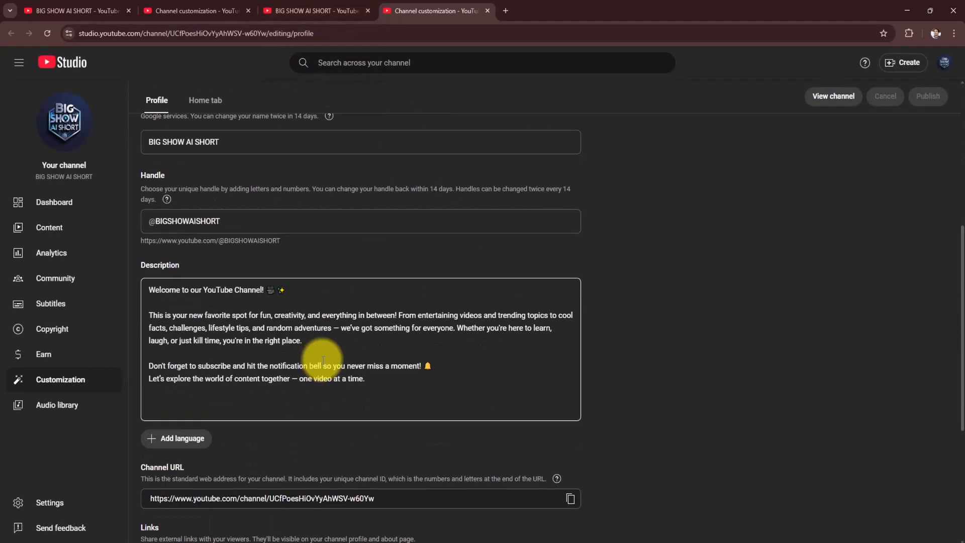
{"action": "scroll", "coordinate": [323, 360], "scroll_direction": "down", "scroll_amount": 5}
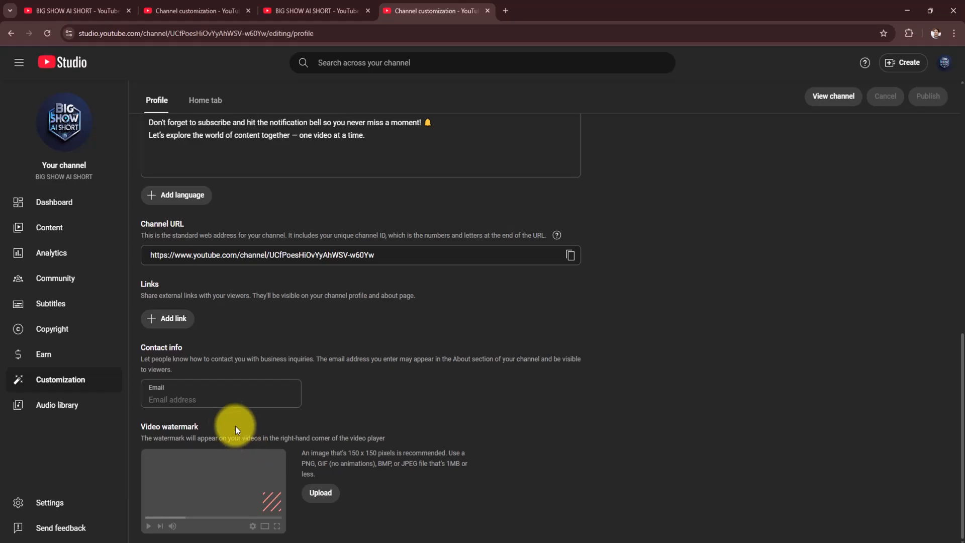
{"action": "scroll", "coordinate": [211, 390], "scroll_direction": "up", "scroll_amount": 2}
{"action": "scroll", "coordinate": [236, 402], "scroll_direction": "down", "scroll_amount": 2}
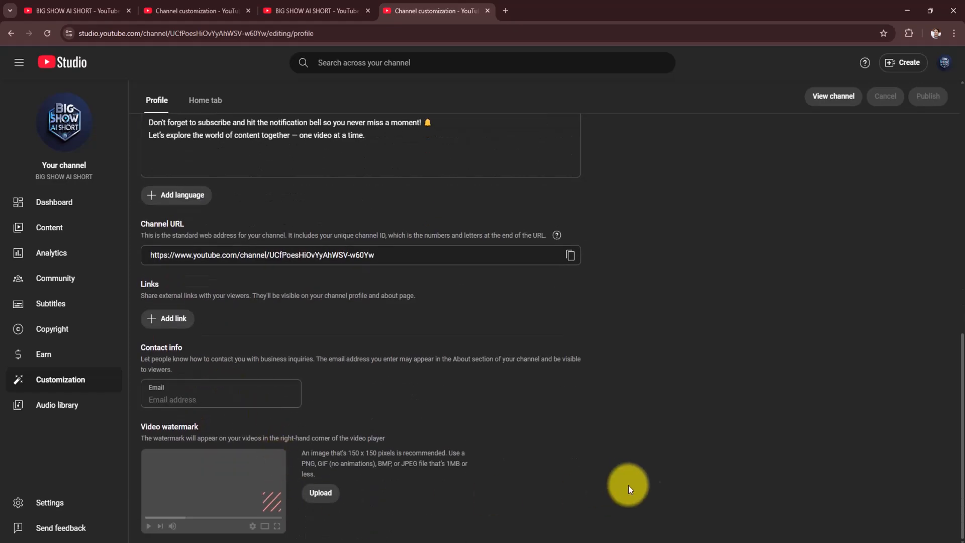
- Switch to Photoshop and close the untitled banner document without saving it
{"action": "left_click", "coordinate": [684, 542]}
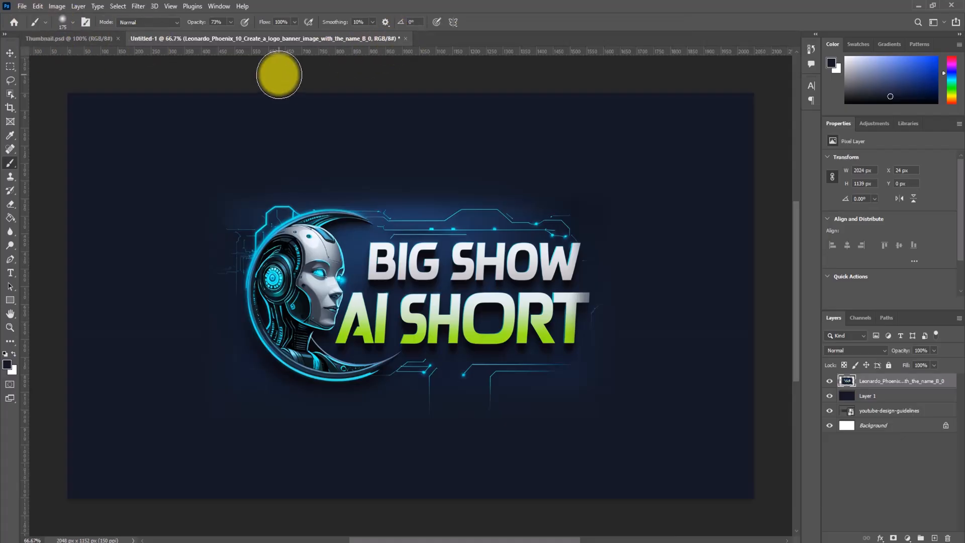
{"action": "left_click", "coordinate": [407, 39]}
{"action": "left_click", "coordinate": [467, 206]}
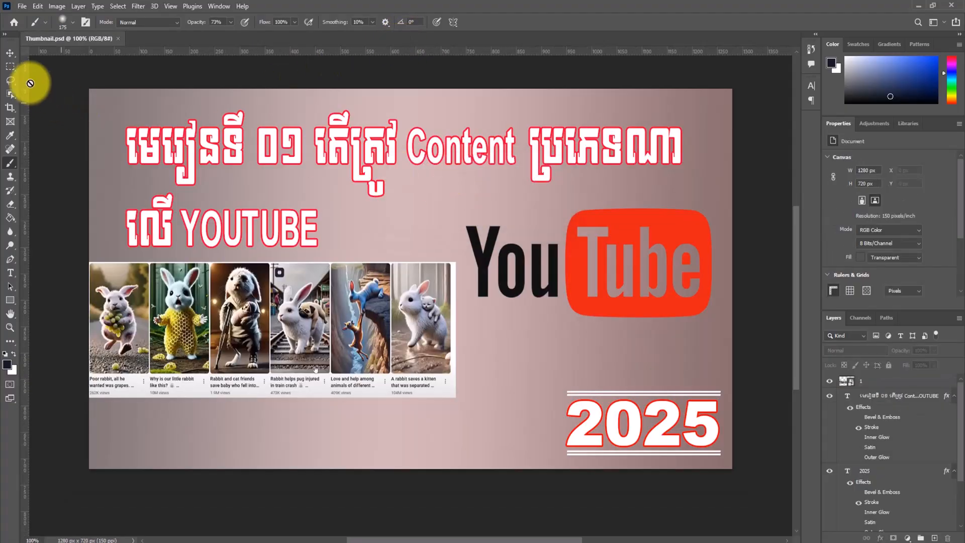
- Create a new blank document 150 pixels wide and 150 pixels high
{"action": "left_click", "coordinate": [14, 52]}
{"action": "left_click", "coordinate": [22, 6]}
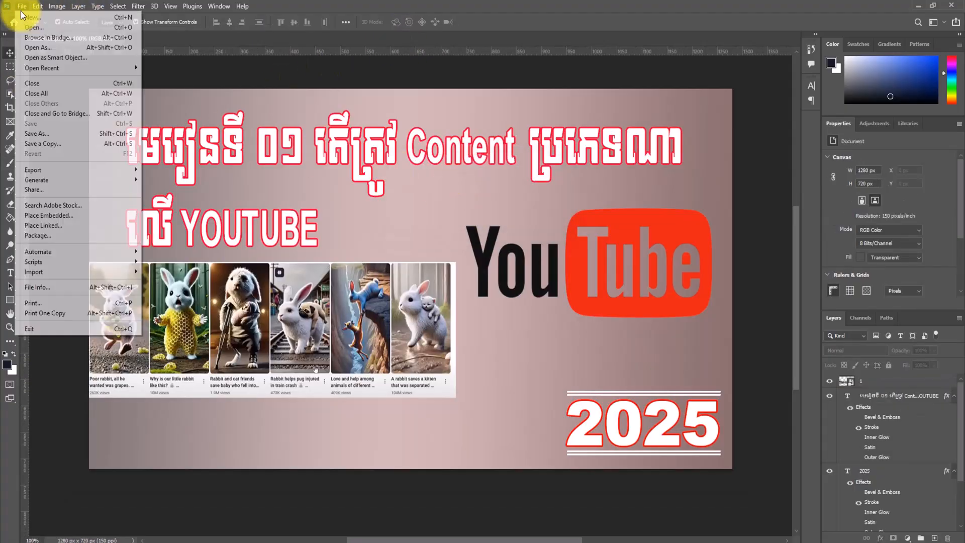
{"action": "left_click", "coordinate": [28, 16]}
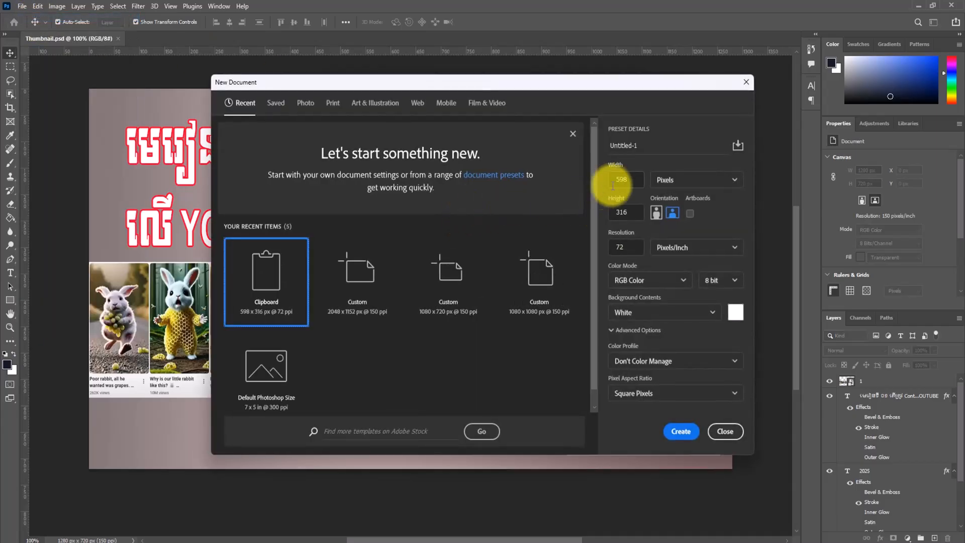
{"action": "type", "text": "150"}
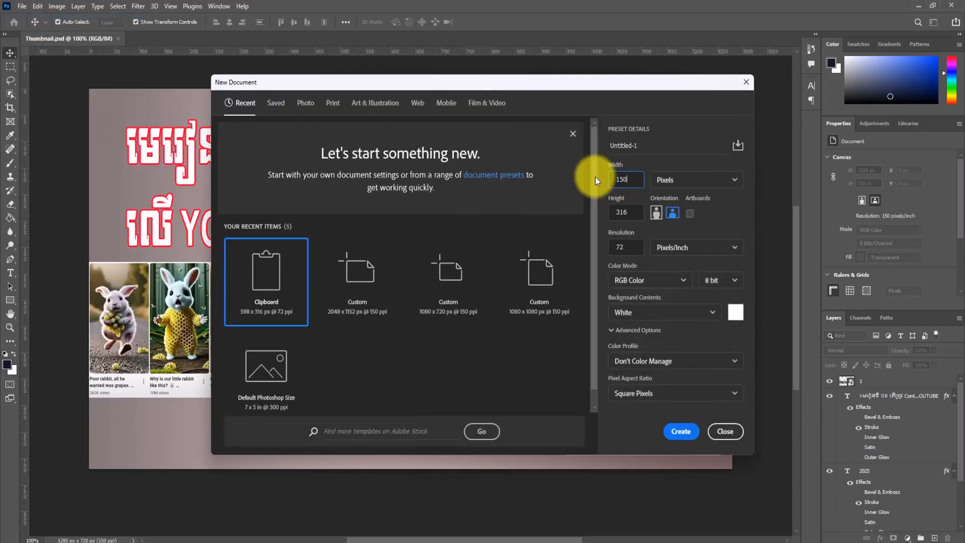
{"action": "key", "text": "Tab"}
{"action": "type", "text": "150"}
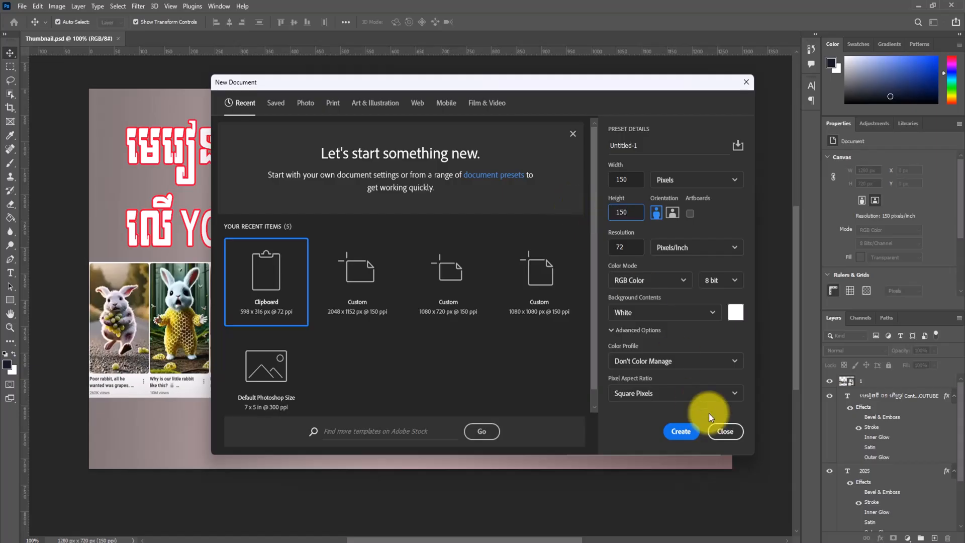
{"action": "left_click", "coordinate": [686, 432]}
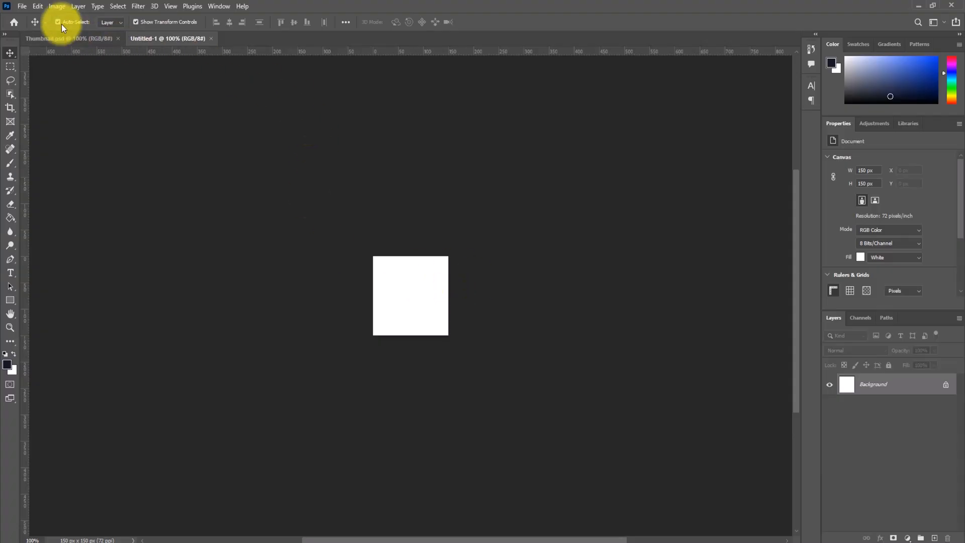
{"action": "left_click", "coordinate": [22, 6]}
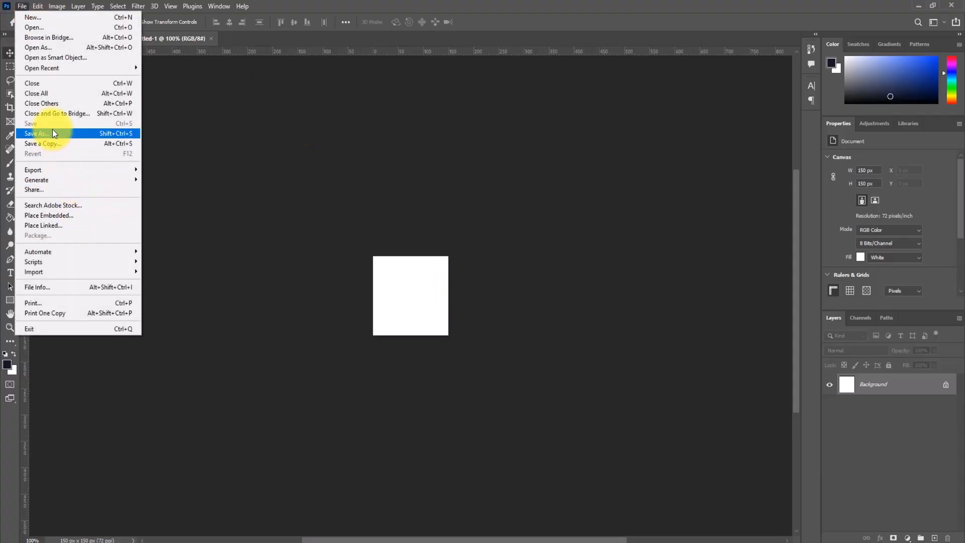
{"action": "left_click", "coordinate": [35, 26]}
{"action": "left_click", "coordinate": [22, 6]}
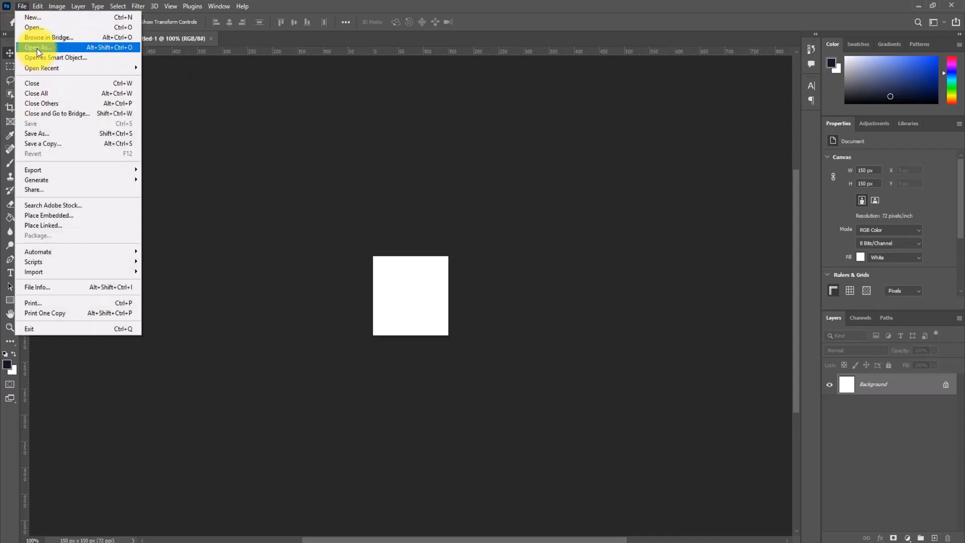
{"action": "left_click", "coordinate": [279, 121]}
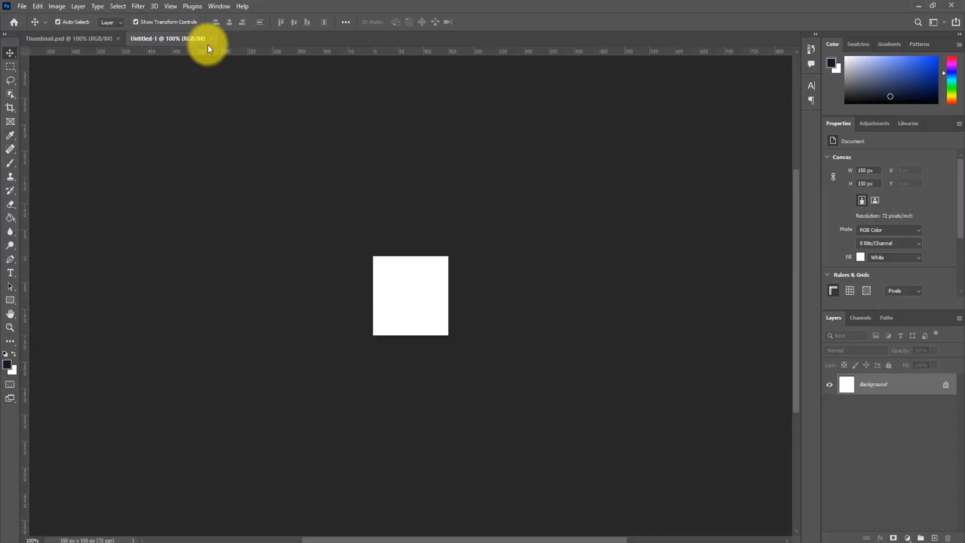
- Open Leonardo_Phoenix_10_I_want_to_create_a_logo_for_the_channel_na_2.jpg from the Downloads folder and unlock its background layer
{"action": "left_click", "coordinate": [23, 6]}
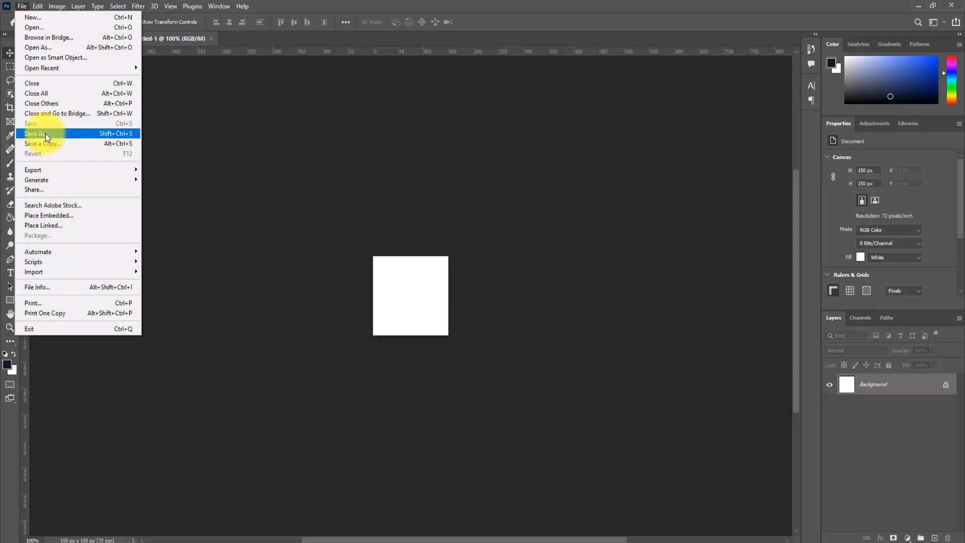
{"action": "left_click", "coordinate": [31, 28]}
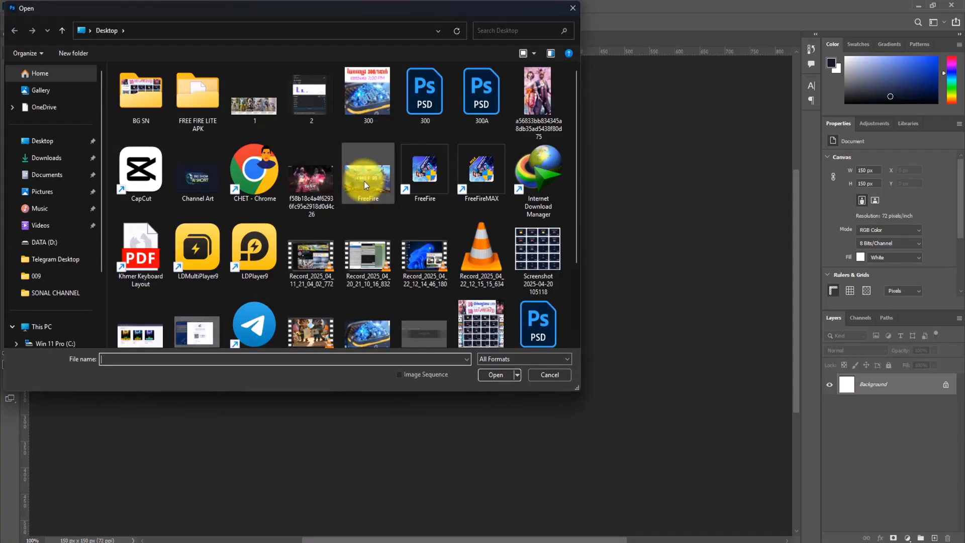
{"action": "left_click", "coordinate": [55, 158]}
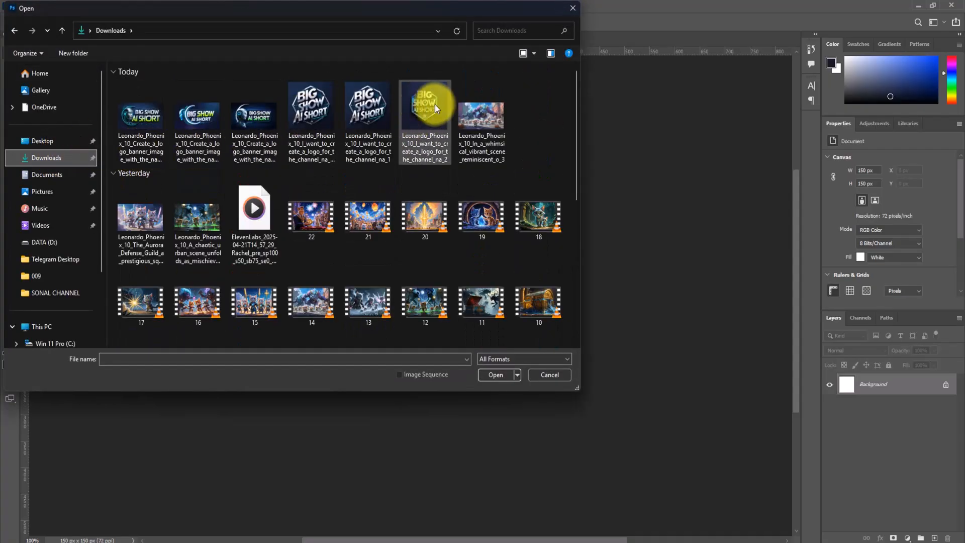
{"action": "left_click", "coordinate": [425, 125]}
{"action": "left_click", "coordinate": [496, 375]}
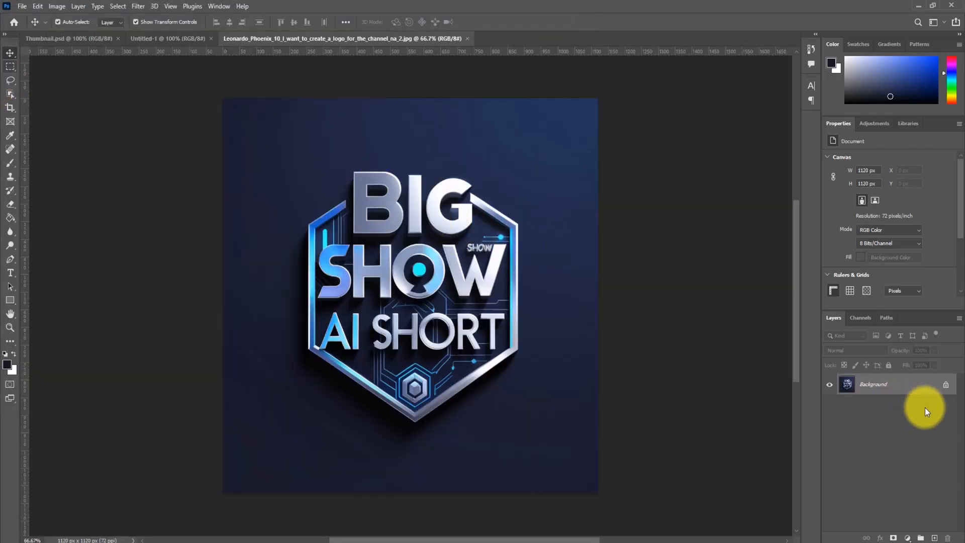
{"action": "left_click", "coordinate": [946, 385]}
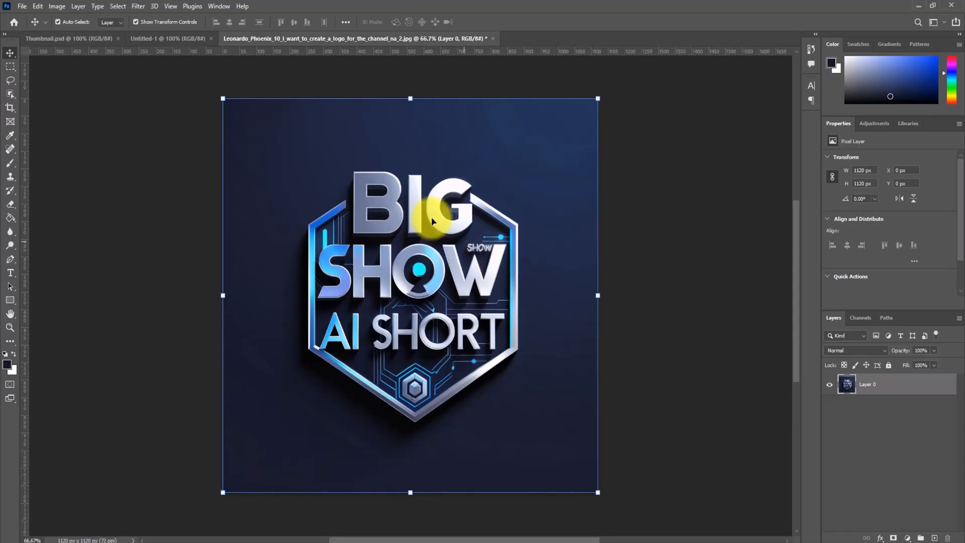
- Copy the whole square logo image into the 150 × 150 px document and scale it to about 14.87% to cover the canvas
{"action": "left_click_drag", "start_coordinate": [439, 207], "coordinate": [479, 367]}
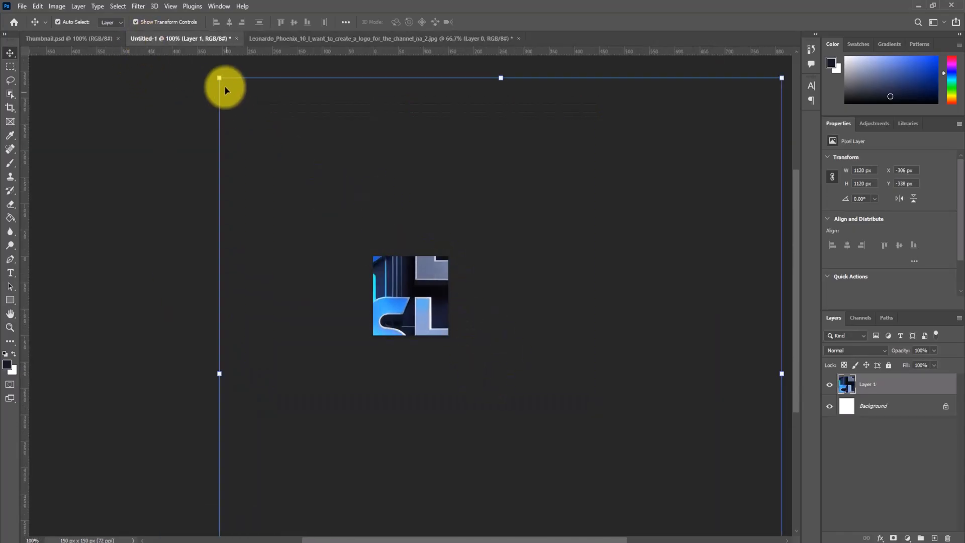
{"action": "left_click_drag", "start_coordinate": [222, 80], "coordinate": [581, 459]}
{"action": "left_click_drag", "start_coordinate": [656, 484], "coordinate": [413, 280]}
{"action": "left_click_drag", "start_coordinate": [339, 250], "coordinate": [403, 285]}
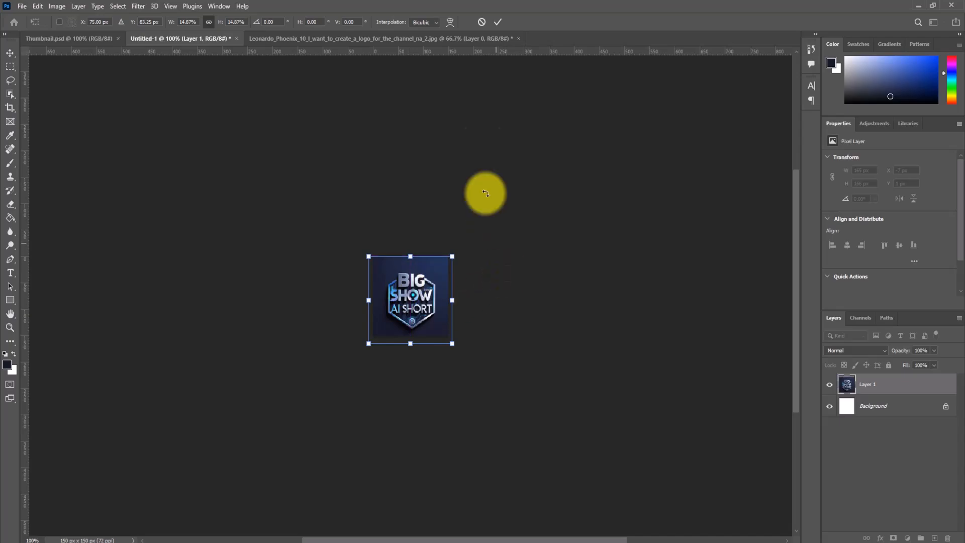
{"action": "left_click", "coordinate": [498, 22]}
{"action": "left_click", "coordinate": [430, 271]}
{"action": "left_click", "coordinate": [537, 218]}
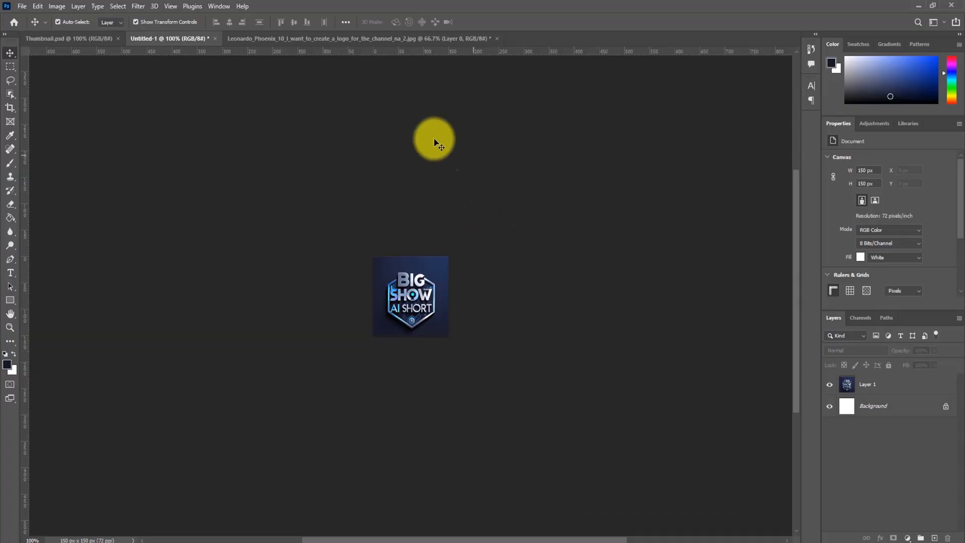
- In the original logo image, make a circular selection about 886 px across around the hexagonal logo with the Elliptical Marquee tool
{"action": "left_click", "coordinate": [384, 38]}
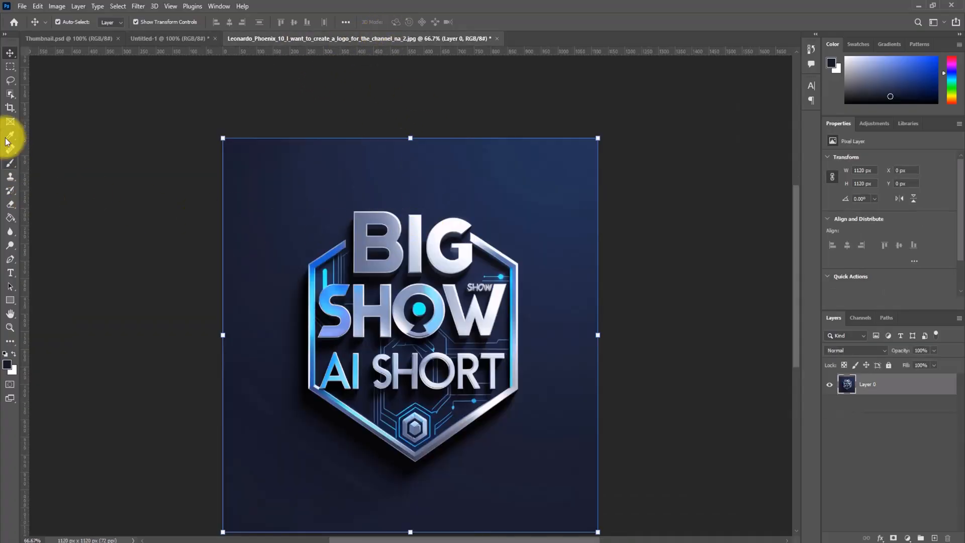
{"action": "left_click", "coordinate": [11, 67]}
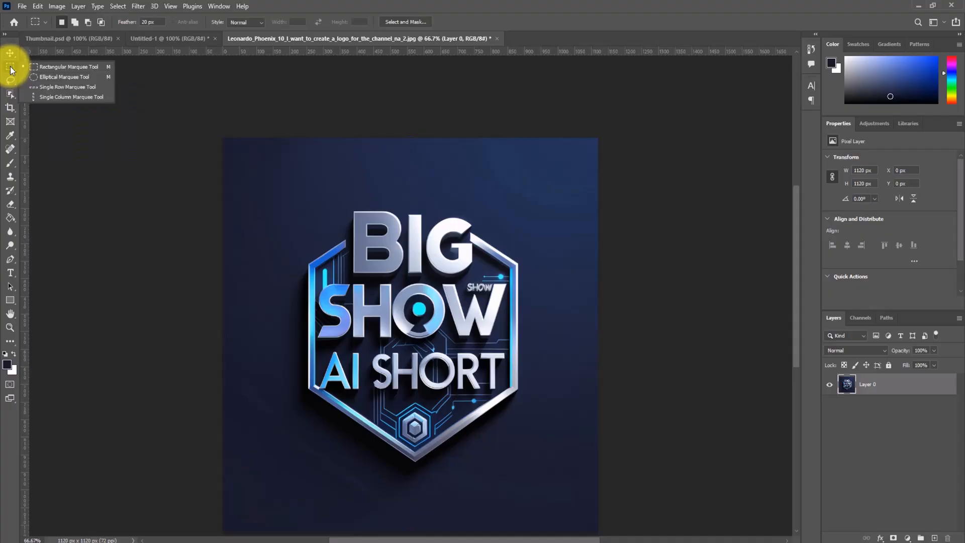
{"action": "left_click", "coordinate": [73, 77]}
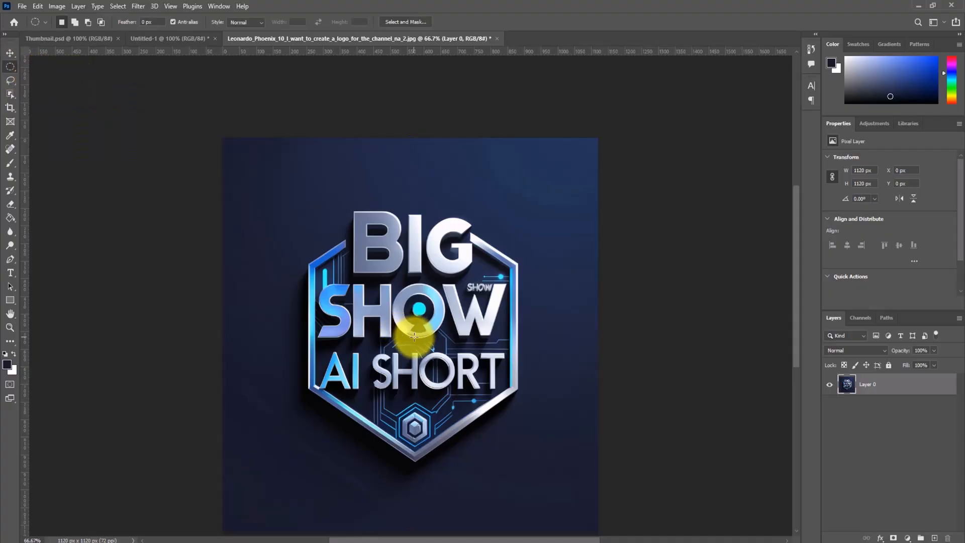
{"action": "left_click_drag", "start_coordinate": [415, 336], "coordinate": [264, 181]}
- Copy the circular logo selection into the 150 × 150 px document and delete the earlier square logo layer there
{"action": "left_click", "coordinate": [10, 52]}
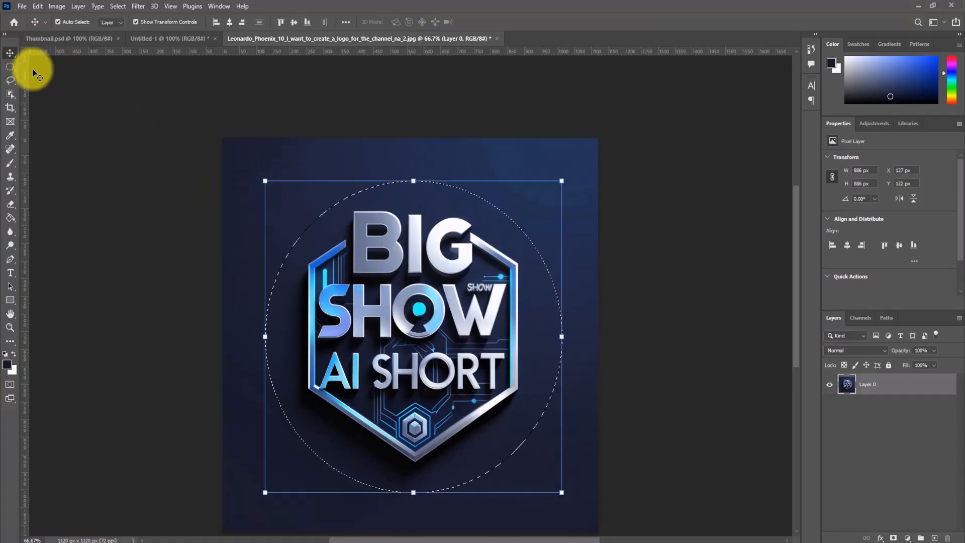
{"action": "left_click_drag", "start_coordinate": [433, 248], "coordinate": [460, 270]}
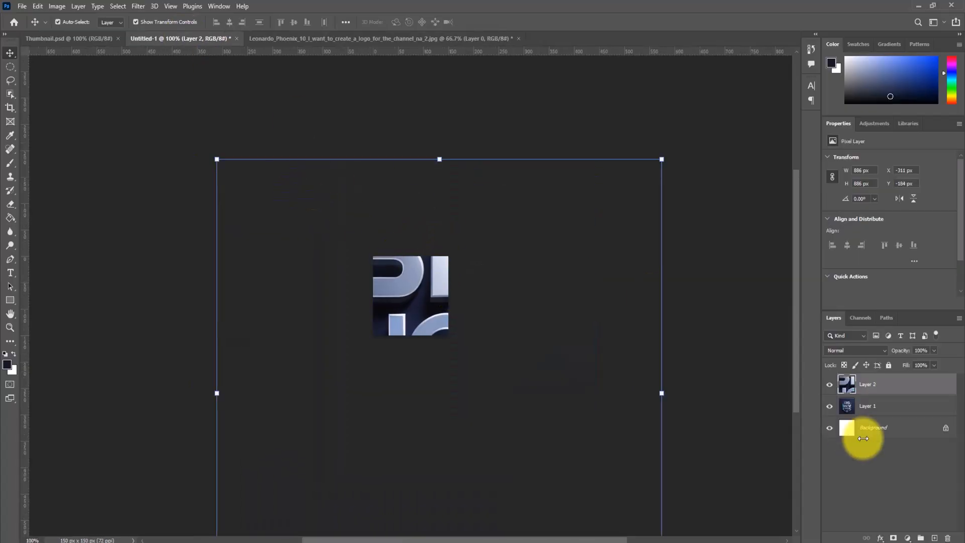
{"action": "left_click", "coordinate": [876, 414]}
{"action": "key", "text": "Delete"}
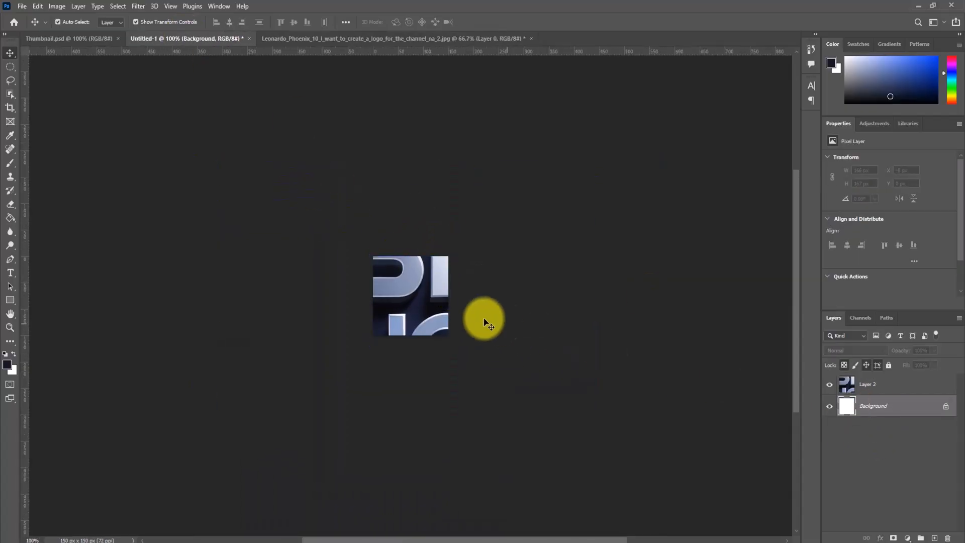
- Scale the circular logo layer to 17.20% and center it in the 150 × 150 px canvas
{"action": "left_click", "coordinate": [409, 297]}
{"action": "left_click", "coordinate": [217, 158]}
{"action": "left_click_drag", "start_coordinate": [217, 159], "coordinate": [408, 255]}
{"action": "left_click_drag", "start_coordinate": [446, 293], "coordinate": [450, 293]}
{"action": "left_click_drag", "start_coordinate": [427, 291], "coordinate": [426, 289]}
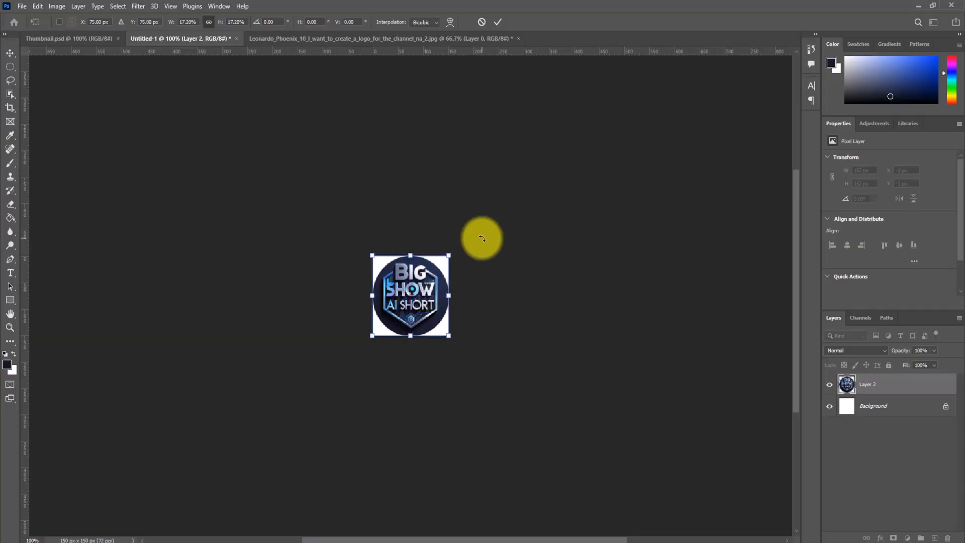
{"action": "left_click", "coordinate": [498, 23]}
- Fine-tune the circular logo by scaling it to 98.03% and nudging it into place so the circle fits the canvas
{"action": "left_click", "coordinate": [531, 165]}
{"action": "left_click", "coordinate": [424, 286]}
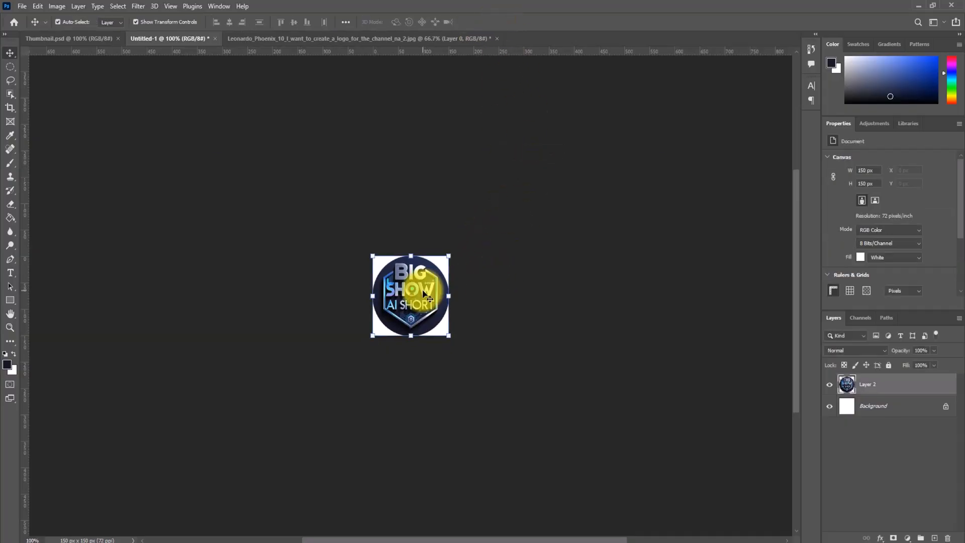
{"action": "left_click_drag", "start_coordinate": [449, 335], "coordinate": [447, 333]}
{"action": "key", "text": "Right"}
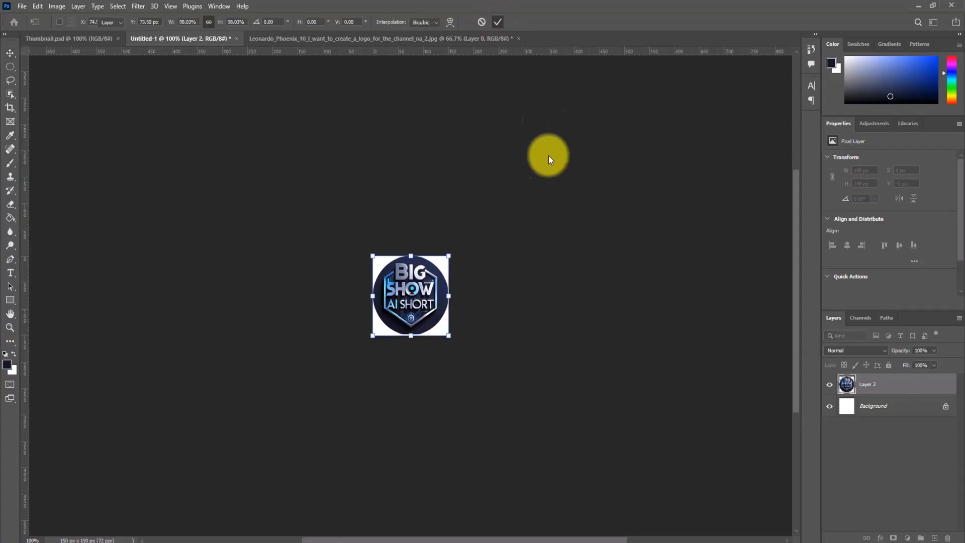
{"action": "left_click", "coordinate": [544, 120]}
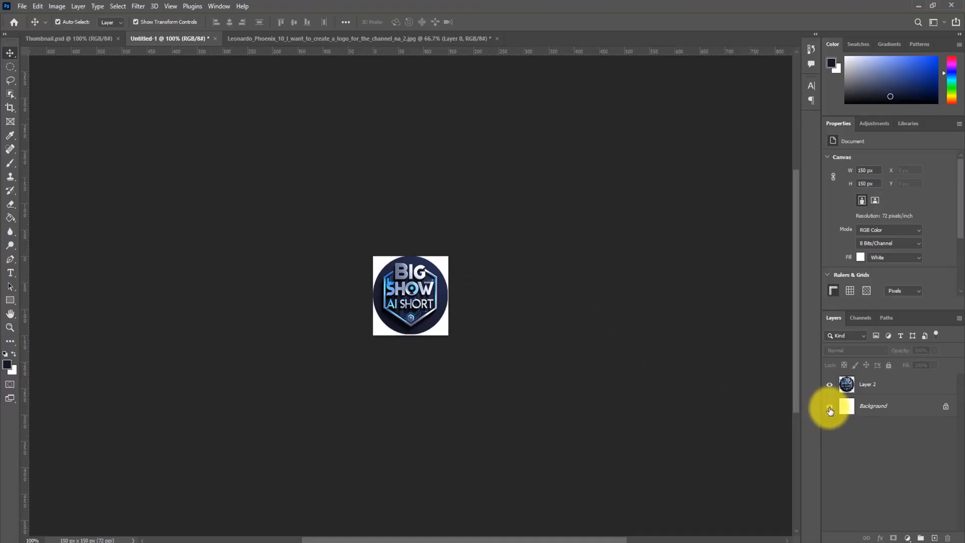
- Hide the white Background layer and save a copy of the logo to the Desktop as a PNG named "icoin", using large file size
{"action": "left_click", "coordinate": [22, 6]}
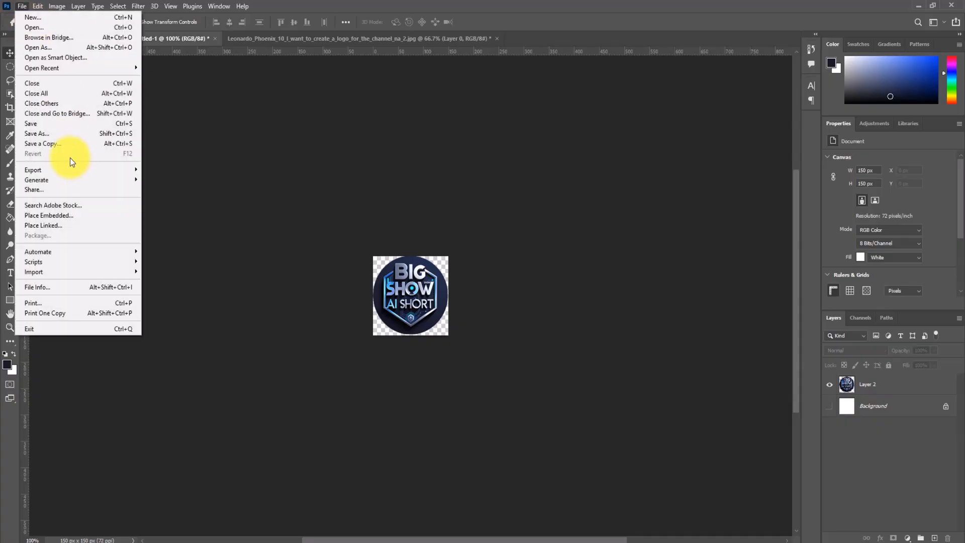
{"action": "left_click", "coordinate": [47, 133]}
{"action": "left_click", "coordinate": [372, 368]}
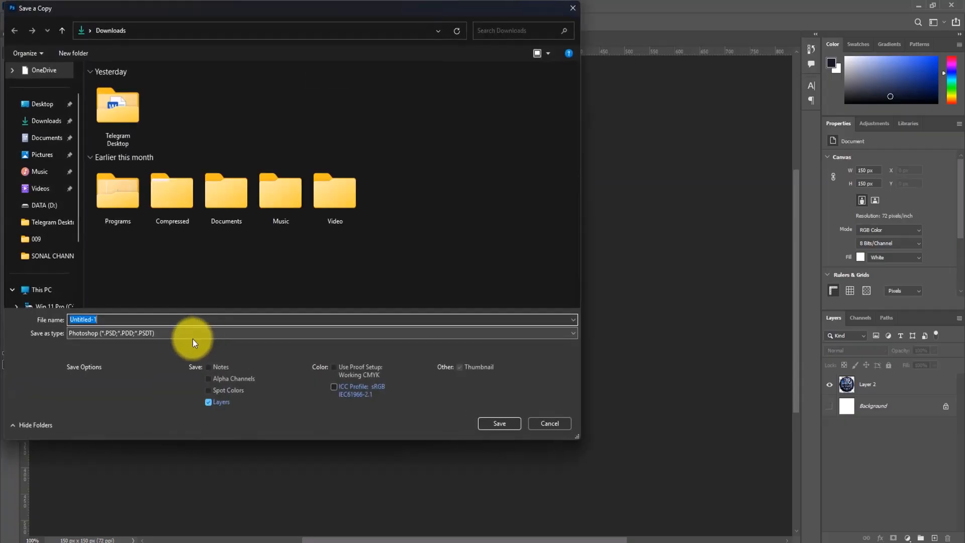
{"action": "left_click", "coordinate": [176, 334]}
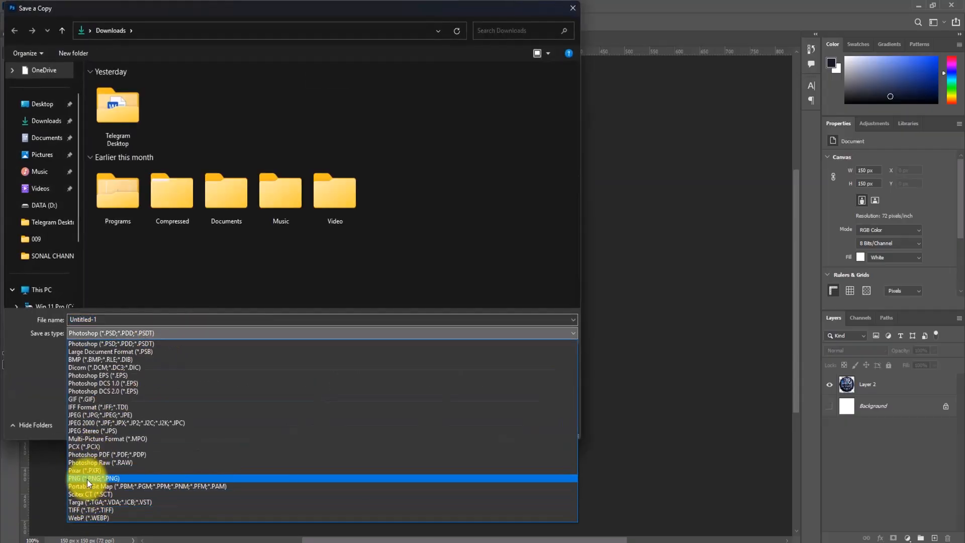
{"action": "left_click", "coordinate": [101, 480]}
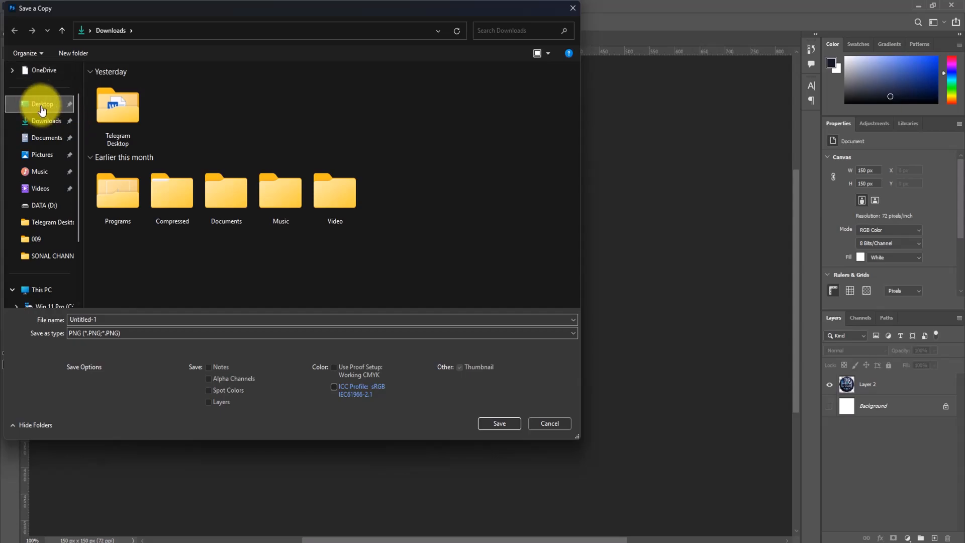
{"action": "left_click", "coordinate": [36, 104]}
{"action": "double_click", "coordinate": [122, 320]}
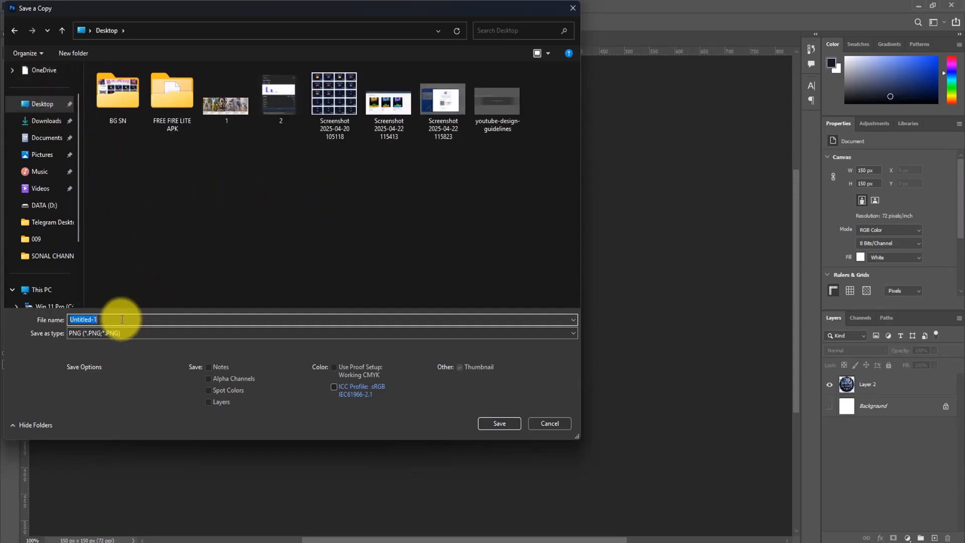
{"action": "type", "text": "icoin"}
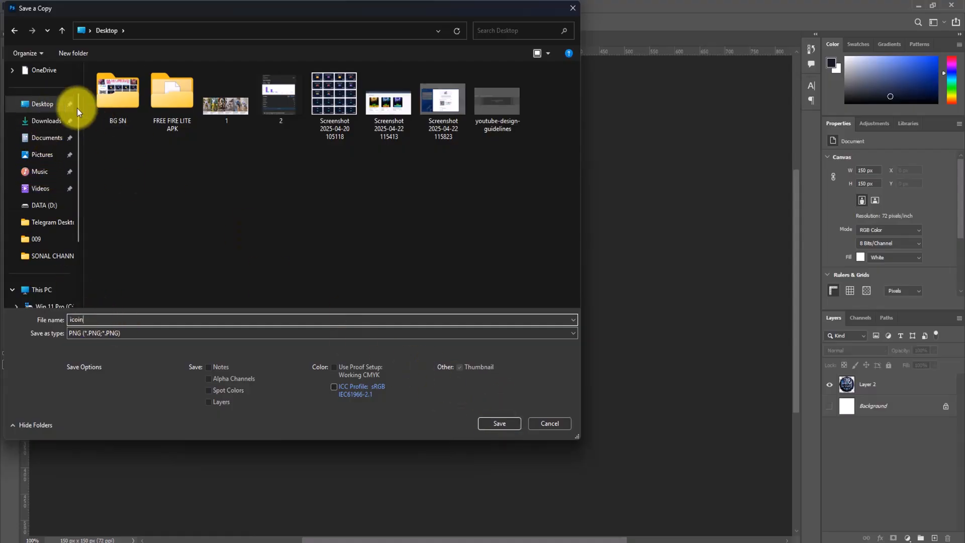
{"action": "left_click", "coordinate": [499, 424]}
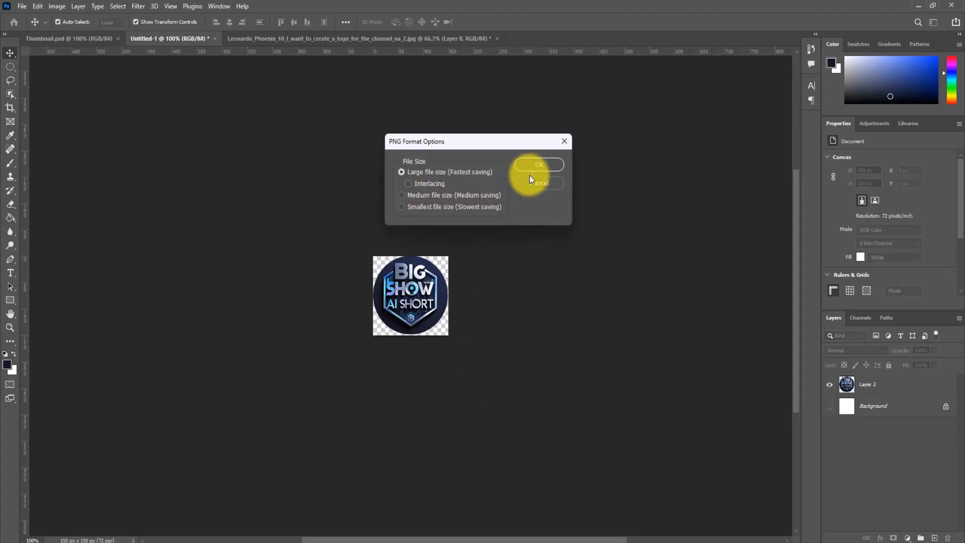
{"action": "left_click", "coordinate": [543, 166]}
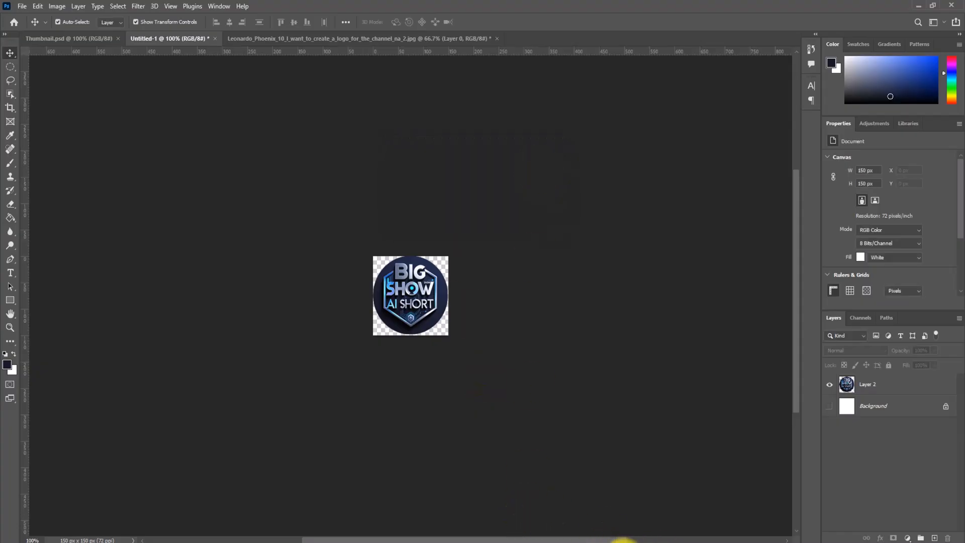
- Switch to YouTube Studio in Chrome, upload the icoin image from the Desktop as the video watermark, and publish the change
{"action": "left_click", "coordinate": [624, 542]}
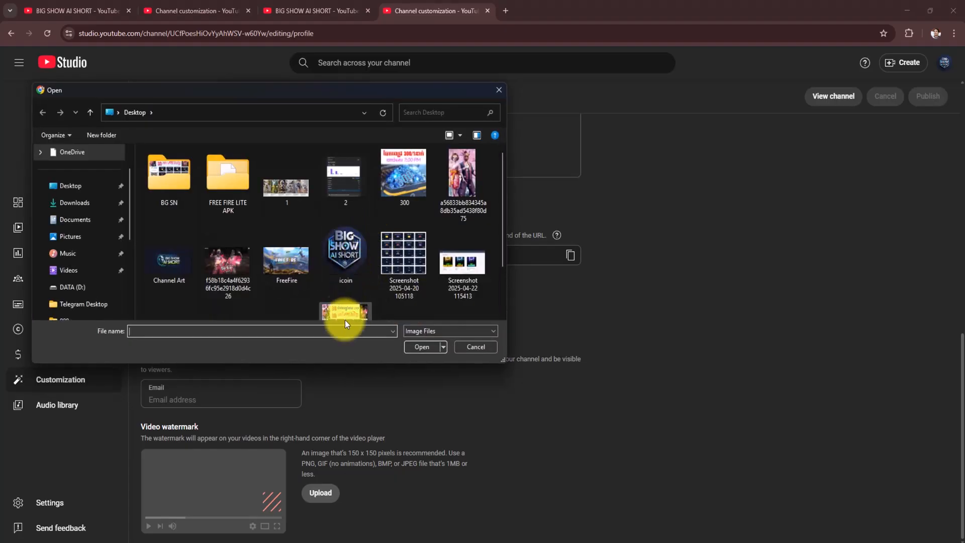
{"action": "left_click", "coordinate": [345, 256]}
{"action": "left_click", "coordinate": [428, 348]}
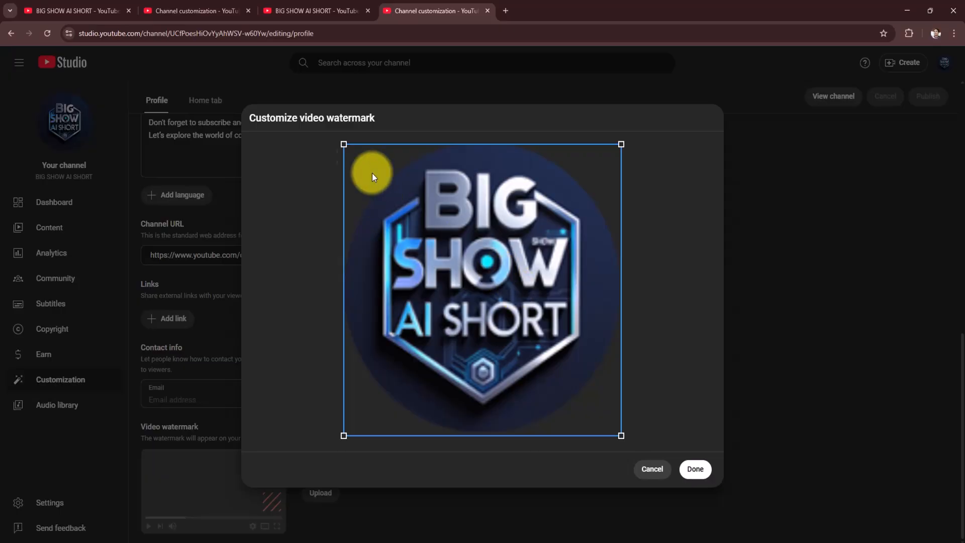
{"action": "left_click", "coordinate": [694, 470]}
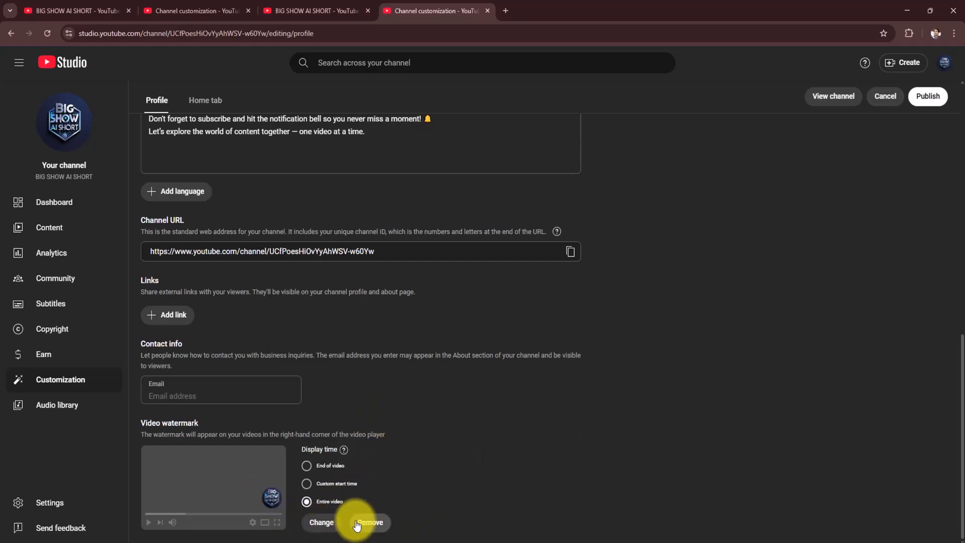
{"action": "left_click", "coordinate": [937, 100]}
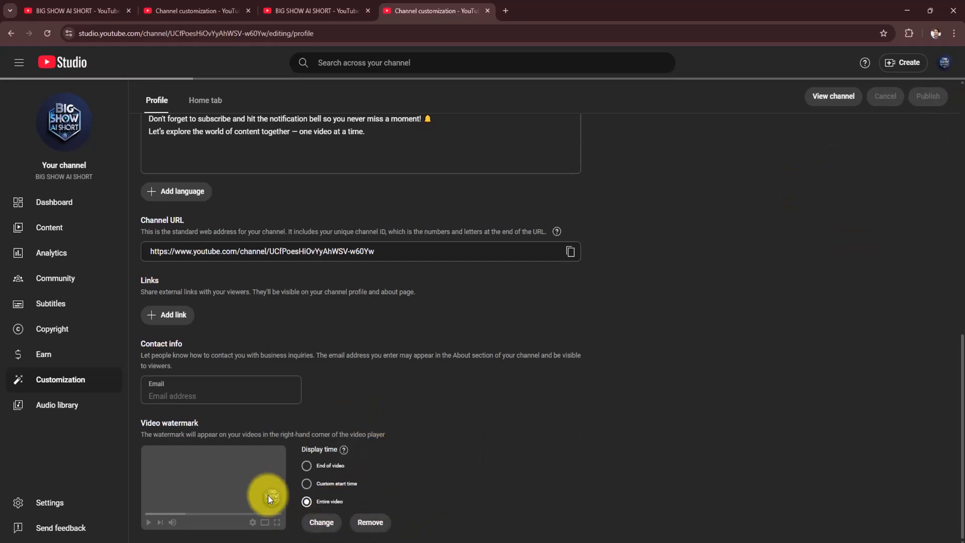
- Review the YouTube home page, the public channel page and the channel's profile customization, from the banner image to the video watermark
{"action": "left_click", "coordinate": [505, 9]}
{"action": "left_click", "coordinate": [370, 261]}
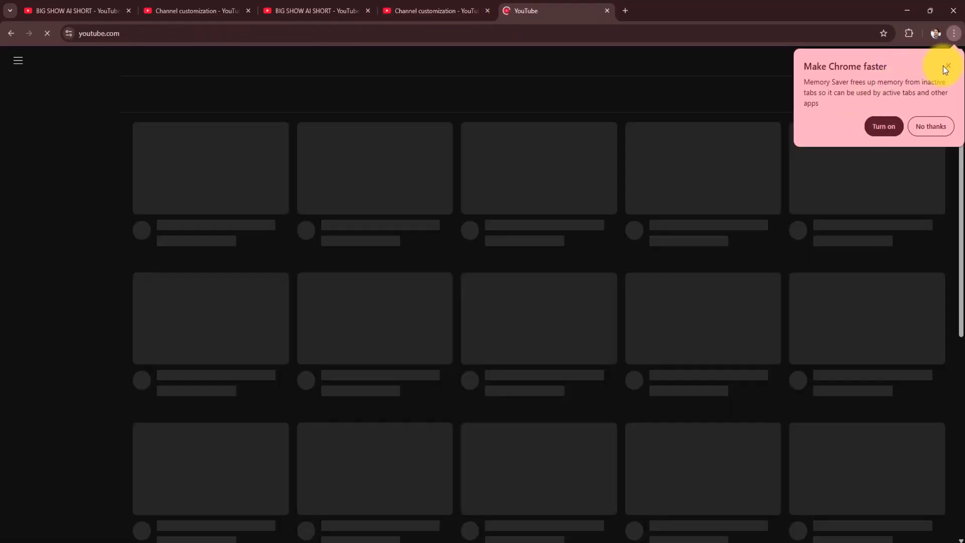
{"action": "left_click", "coordinate": [869, 134]}
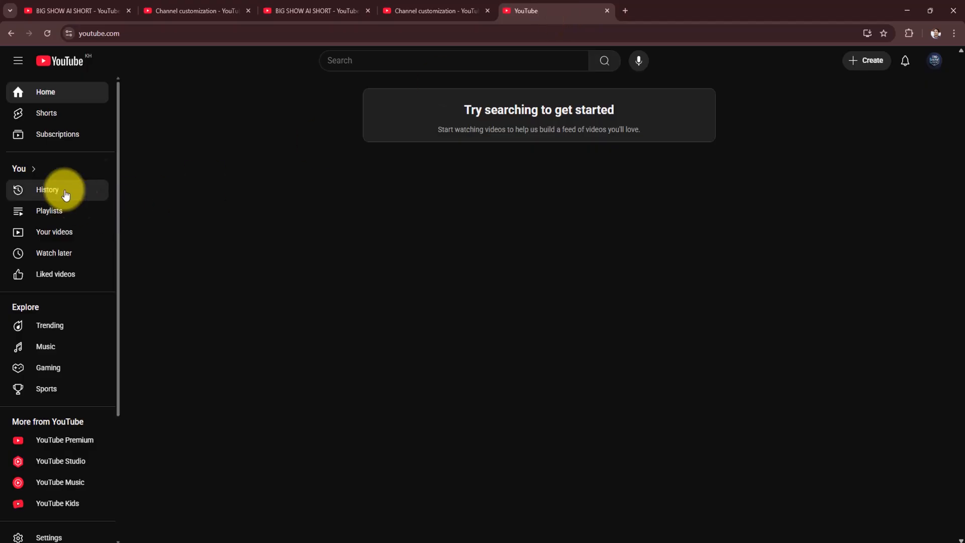
{"action": "left_click", "coordinate": [44, 113]}
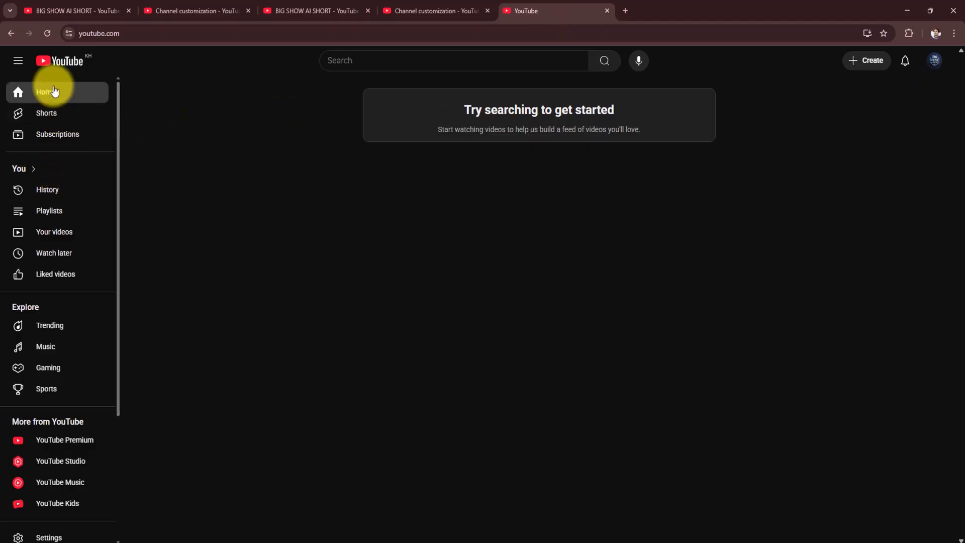
{"action": "left_click", "coordinate": [607, 10]}
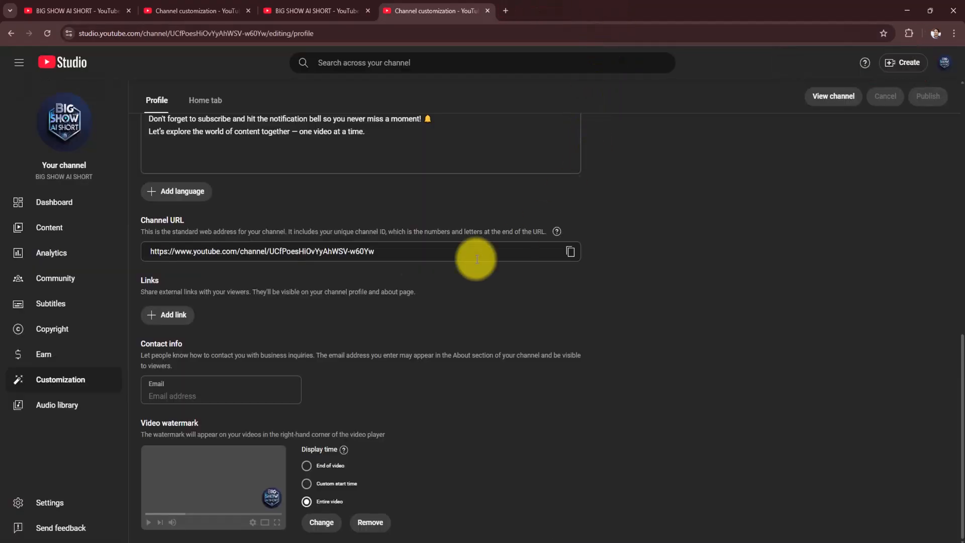
{"action": "left_click", "coordinate": [340, 10]}
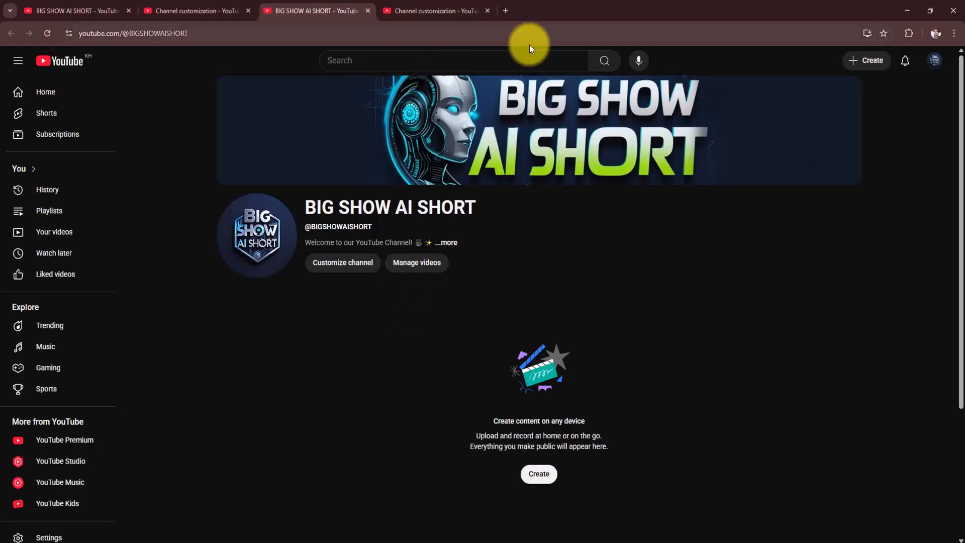
{"action": "left_click", "coordinate": [412, 11]}
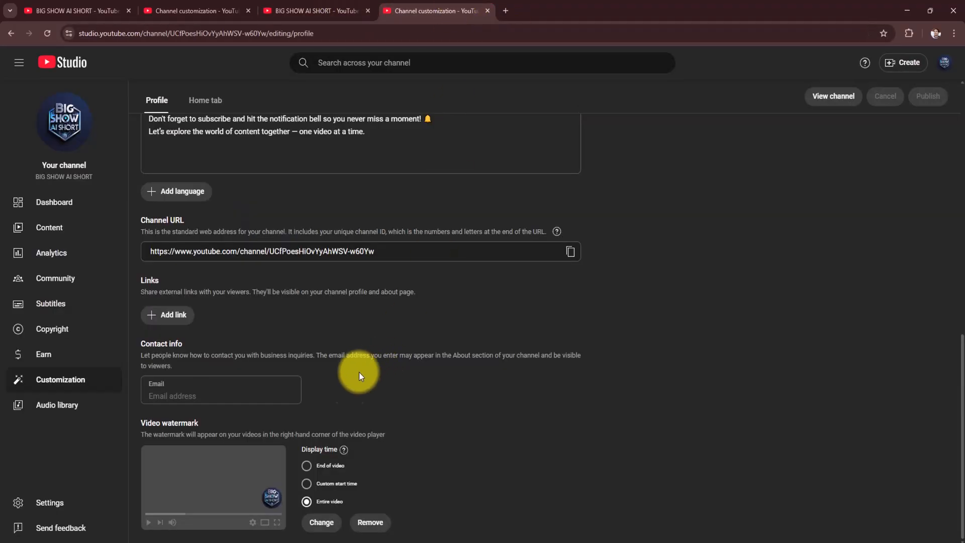
{"action": "scroll", "coordinate": [422, 423], "scroll_direction": "up", "scroll_amount": 1}
{"action": "scroll", "coordinate": [274, 394], "scroll_direction": "up", "scroll_amount": 10}
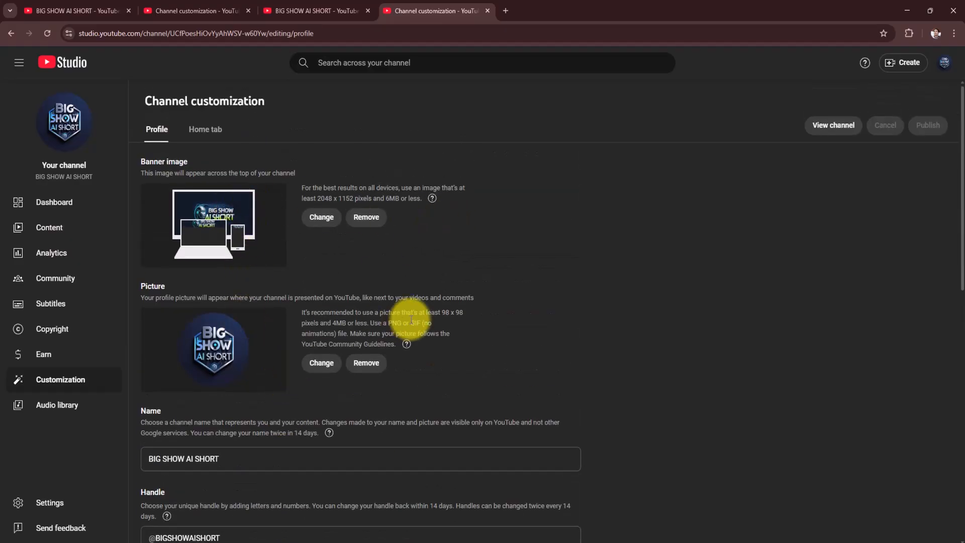
{"action": "scroll", "coordinate": [641, 332], "scroll_direction": "down", "scroll_amount": 3}
{"action": "scroll", "coordinate": [641, 332], "scroll_direction": "down", "scroll_amount": 8}
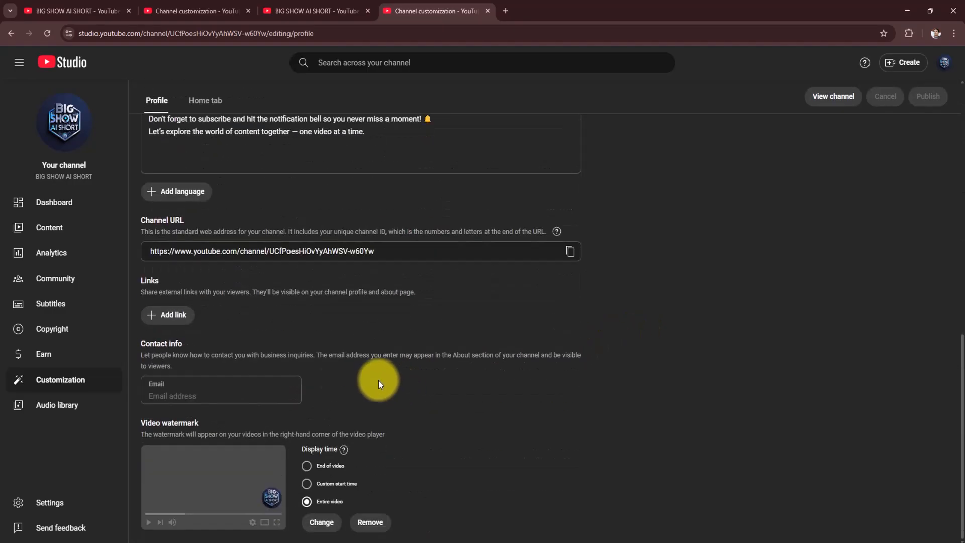
{"action": "left_click", "coordinate": [53, 502]}
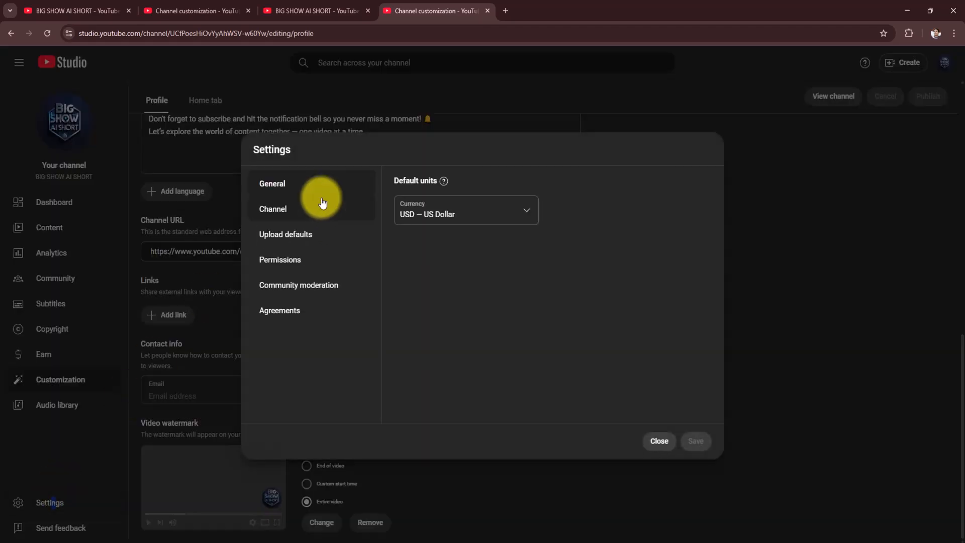
{"action": "left_click", "coordinate": [663, 441]}
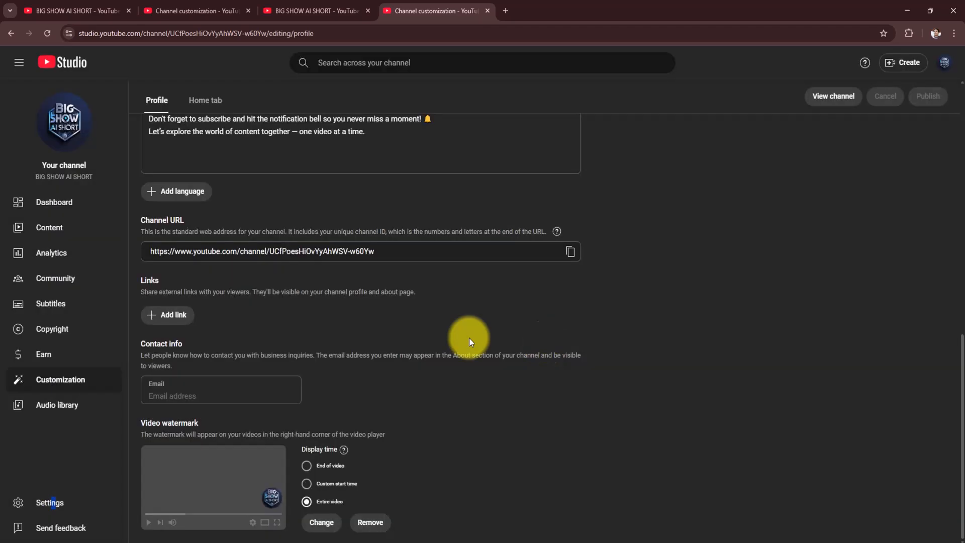
{"action": "left_click", "coordinate": [55, 502]}
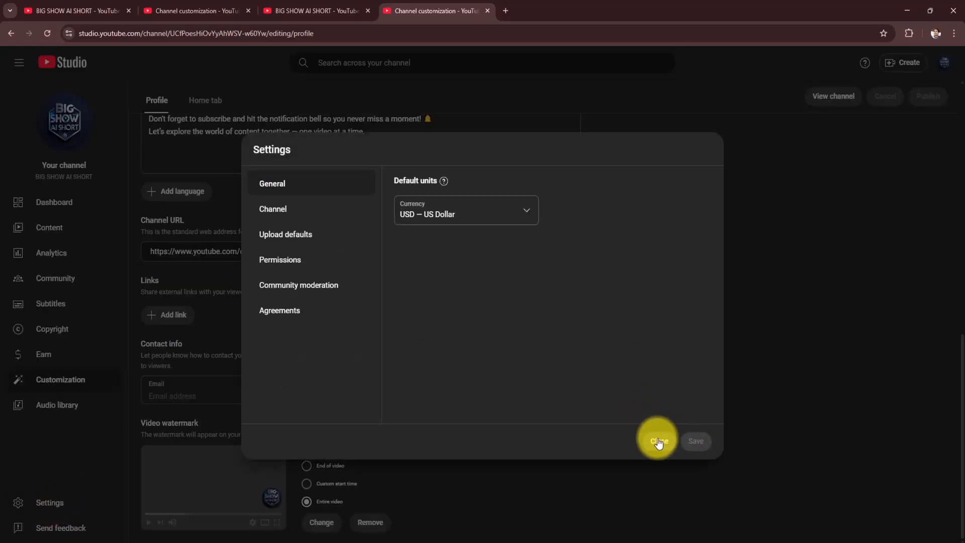
{"action": "left_click", "coordinate": [660, 441]}
{"action": "left_click", "coordinate": [66, 227]}
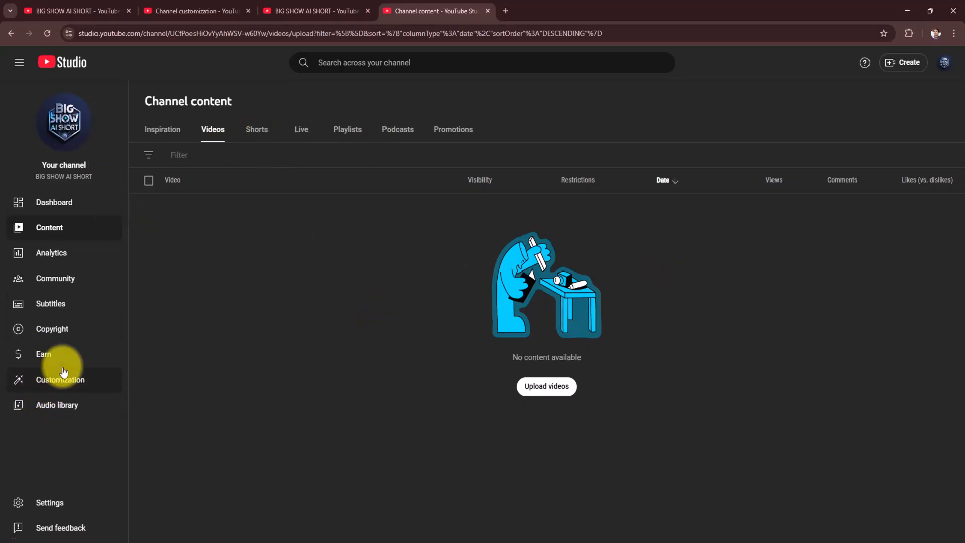
- Check the Earn page, set the channel's country of residence to Cambodia in the channel's basic info settings, and save
{"action": "left_click", "coordinate": [46, 354]}
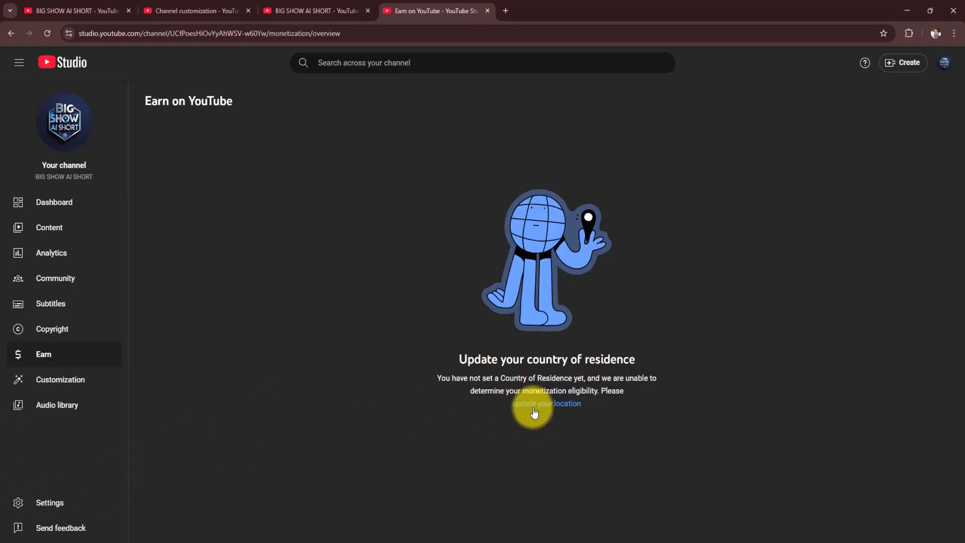
{"action": "left_click", "coordinate": [48, 504]}
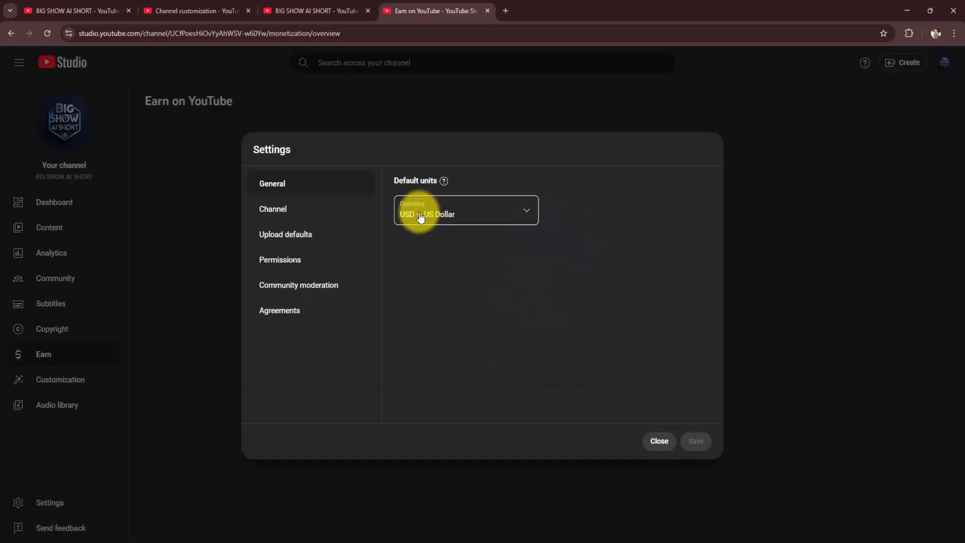
{"action": "left_click", "coordinate": [281, 209]}
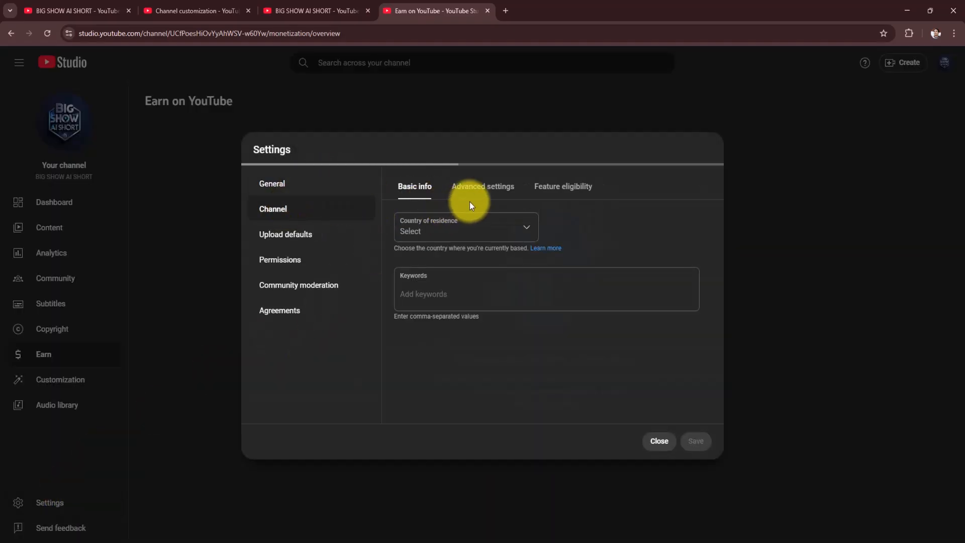
{"action": "left_click", "coordinate": [492, 232]}
{"action": "scroll", "coordinate": [475, 342], "scroll_direction": "down", "scroll_amount": 15}
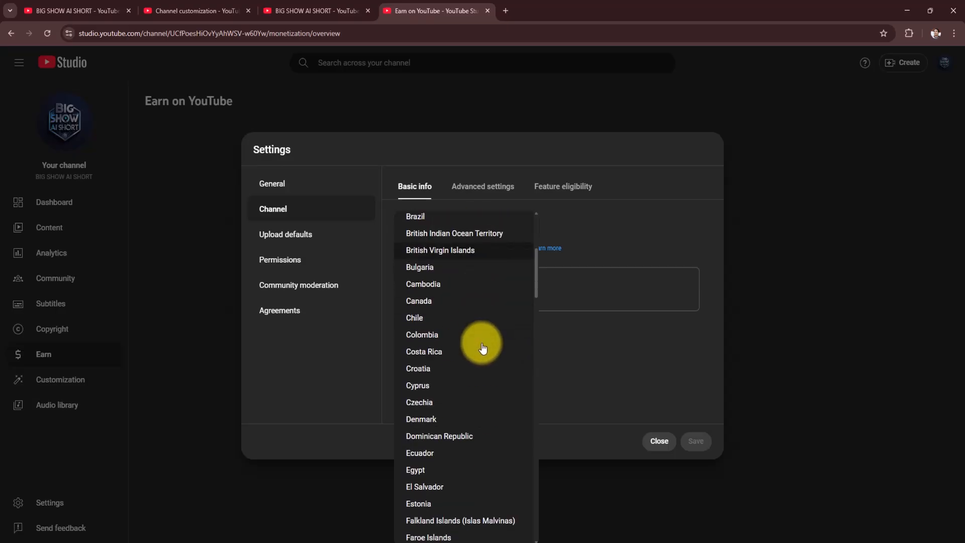
{"action": "scroll", "coordinate": [476, 347], "scroll_direction": "down", "scroll_amount": 3}
{"action": "scroll", "coordinate": [473, 345], "scroll_direction": "up", "scroll_amount": 8}
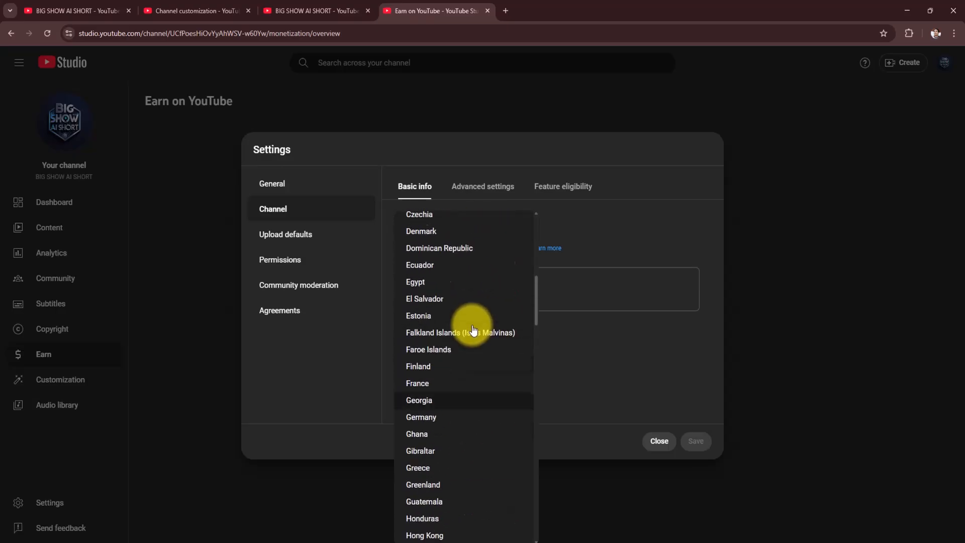
{"action": "scroll", "coordinate": [460, 369], "scroll_direction": "up", "scroll_amount": 3}
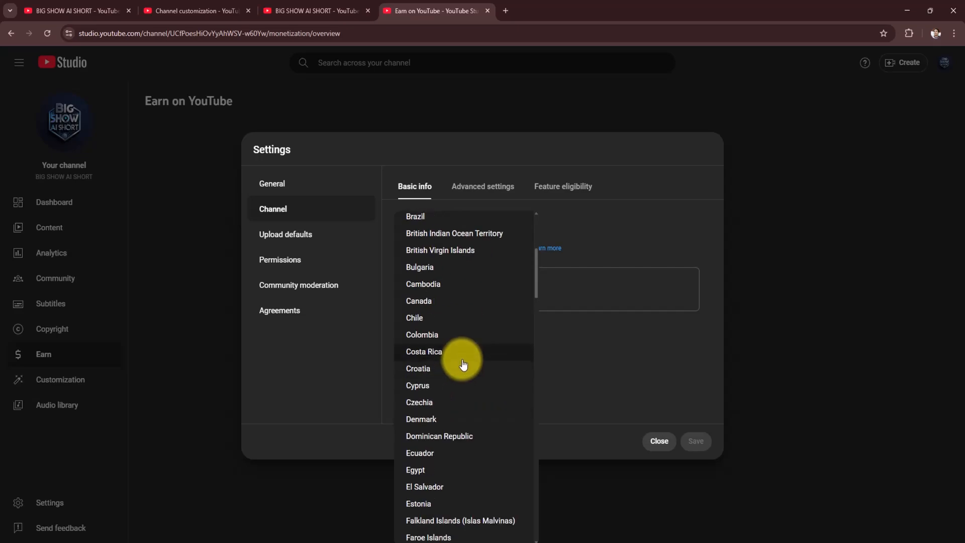
{"action": "left_click", "coordinate": [441, 286]}
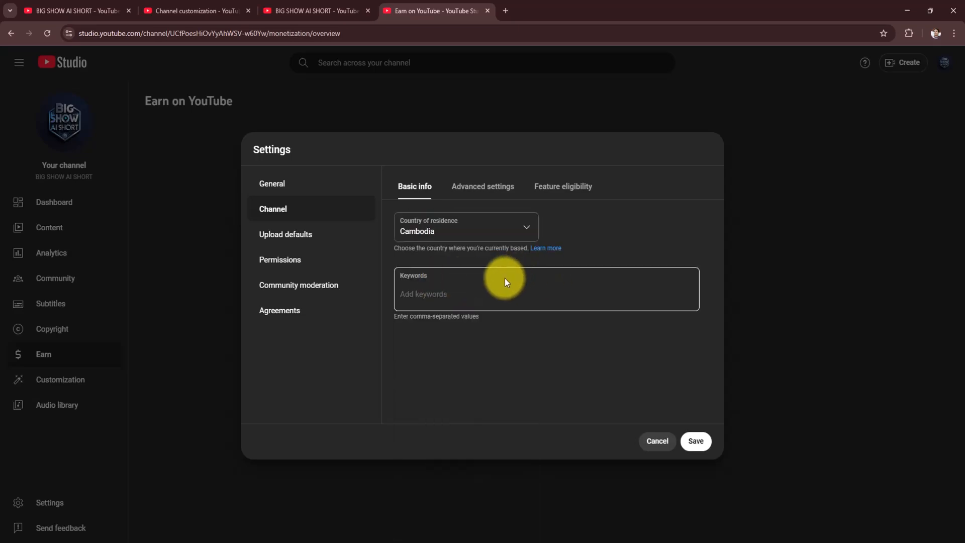
{"action": "left_click", "coordinate": [695, 442]}
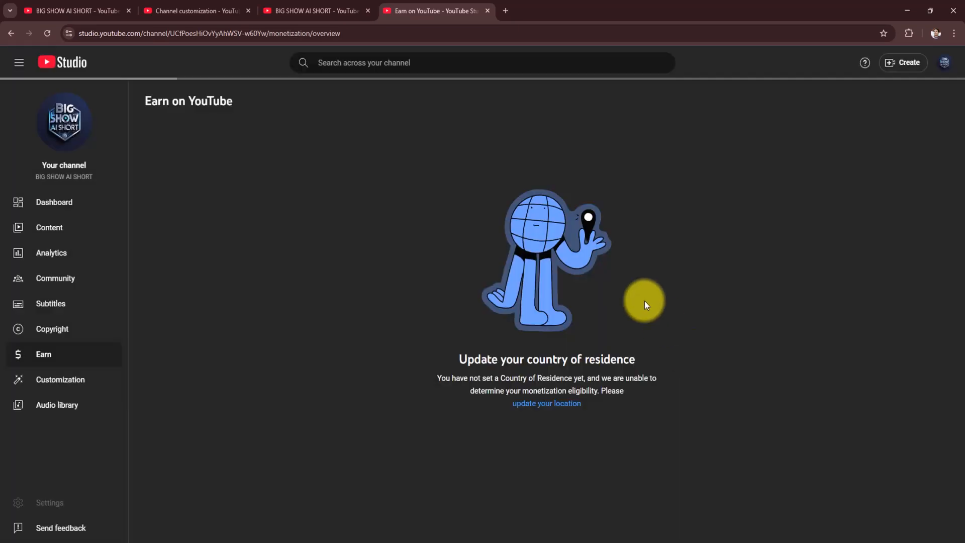
- Review the monetization requirements on the Earn page, and open the channel's basic info settings at the keywords field
{"action": "scroll", "coordinate": [535, 371], "scroll_direction": "down", "scroll_amount": 7}
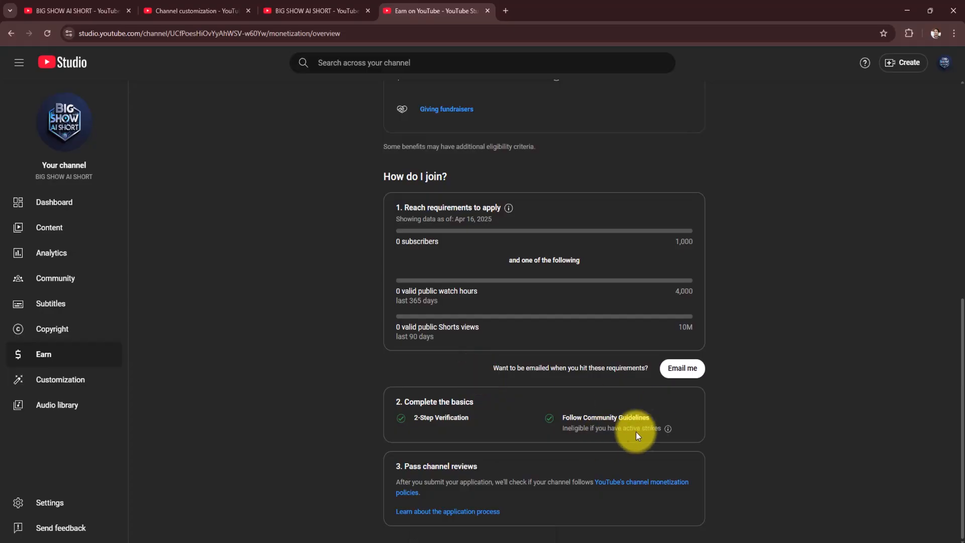
{"action": "left_click", "coordinate": [81, 503]}
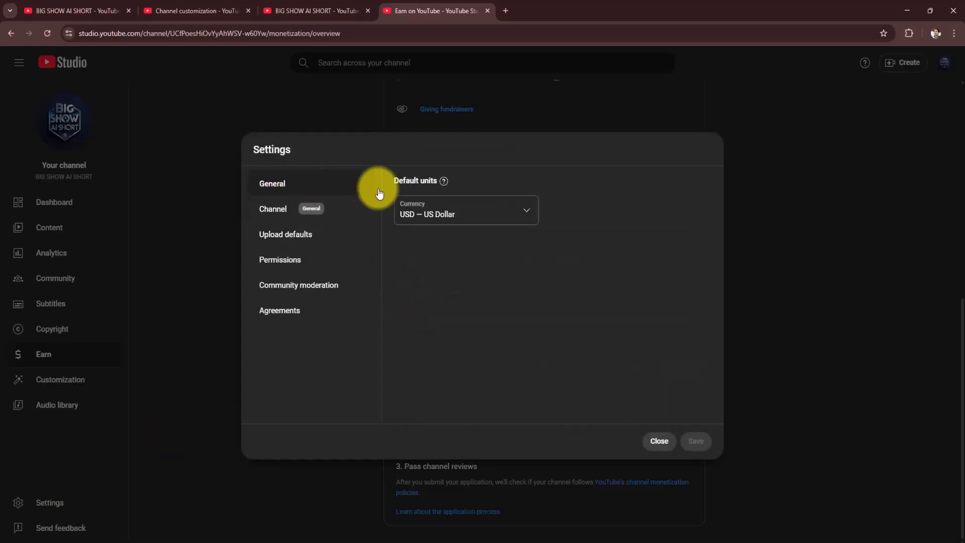
{"action": "left_click", "coordinate": [275, 214]}
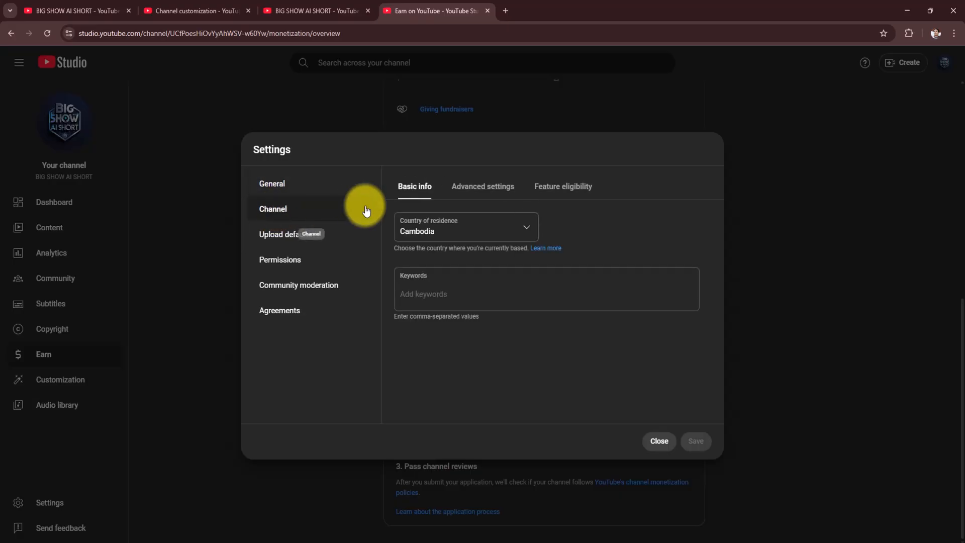
{"action": "left_click", "coordinate": [440, 297]}
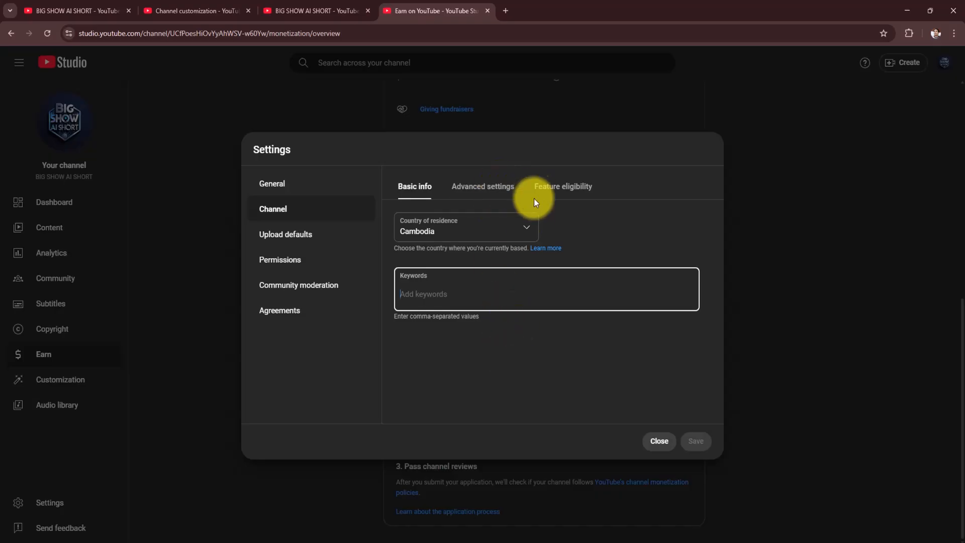
- Examine the channel's advanced settings, from the made-for-kids audience options to the clips, third-party training and other settings
{"action": "left_click", "coordinate": [491, 190]}
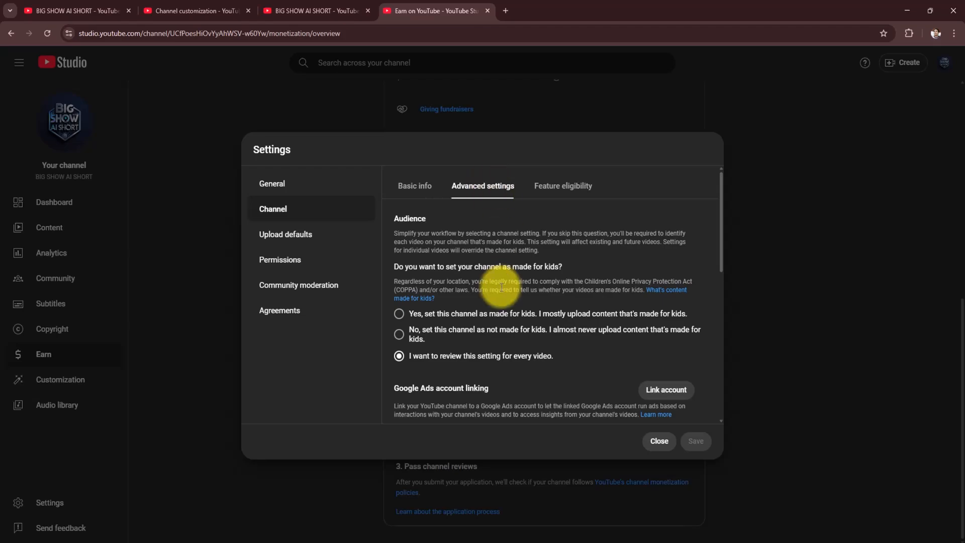
{"action": "scroll", "coordinate": [542, 312], "scroll_direction": "down", "scroll_amount": 1}
{"action": "scroll", "coordinate": [542, 313], "scroll_direction": "down", "scroll_amount": 2}
{"action": "scroll", "coordinate": [542, 313], "scroll_direction": "up", "scroll_amount": 2}
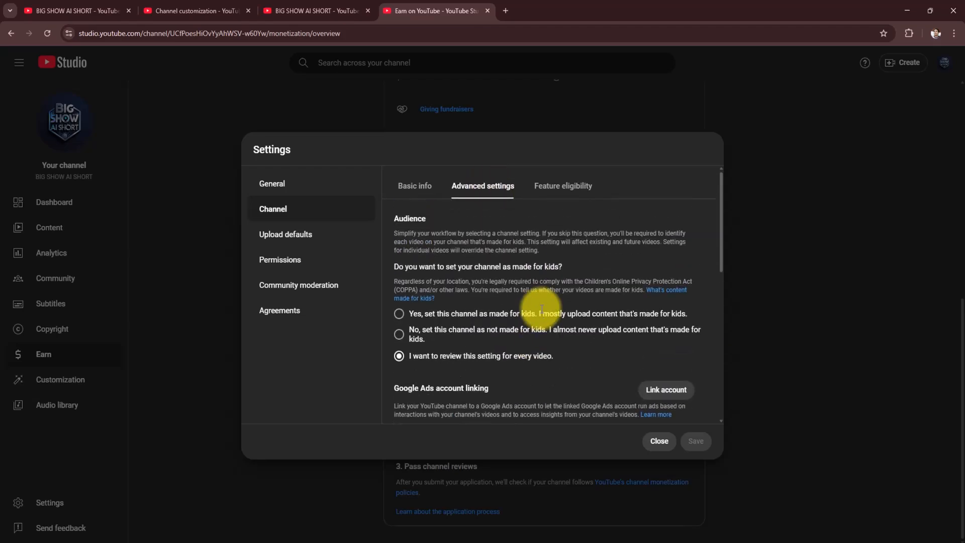
{"action": "scroll", "coordinate": [453, 321], "scroll_direction": "down", "scroll_amount": 1}
{"action": "scroll", "coordinate": [452, 319], "scroll_direction": "down", "scroll_amount": 7}
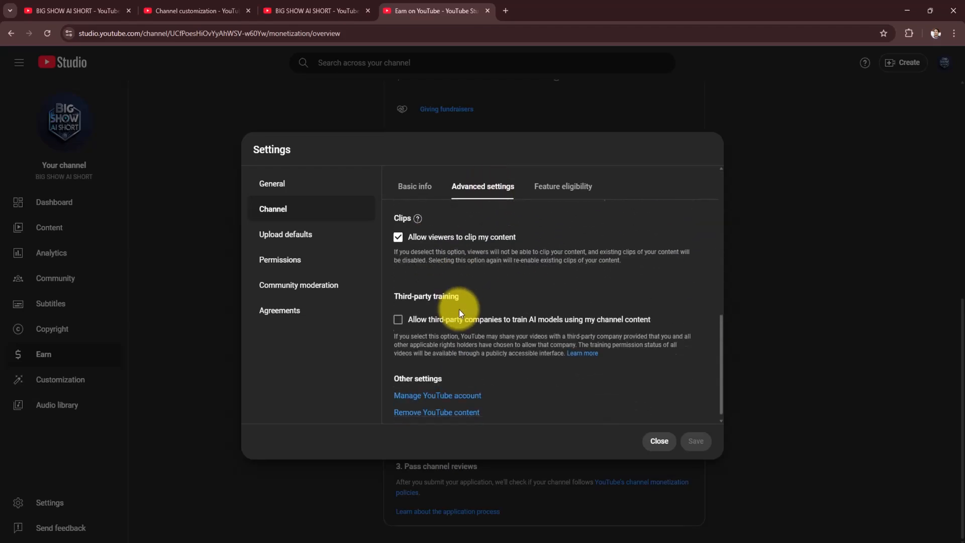
{"action": "scroll", "coordinate": [460, 309], "scroll_direction": "up", "scroll_amount": 3}
{"action": "scroll", "coordinate": [463, 306], "scroll_direction": "up", "scroll_amount": 2}
- Open the channel's feature eligibility settings and examine the benefits and requirements of the intermediate features
{"action": "left_click", "coordinate": [558, 188]}
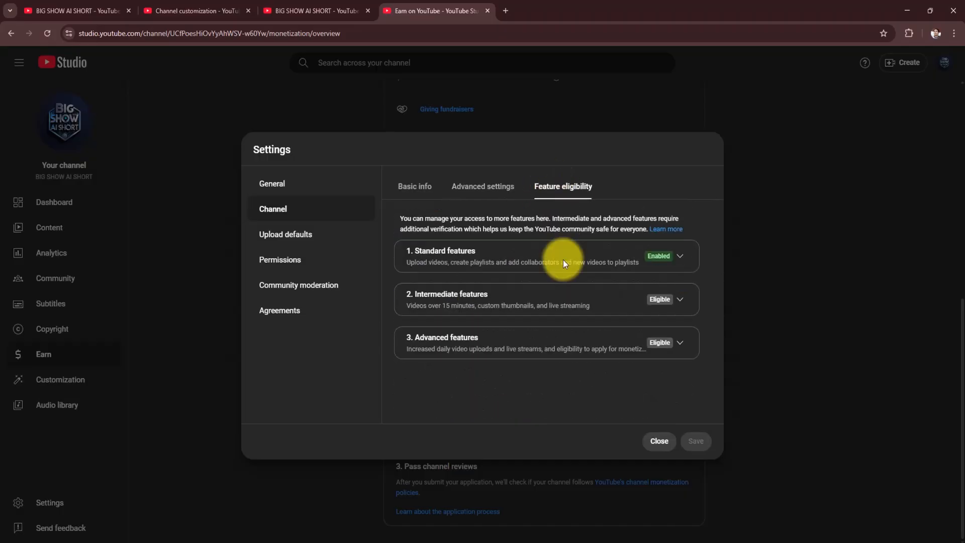
{"action": "left_click", "coordinate": [680, 300]}
{"action": "left_click", "coordinate": [676, 300]}
{"action": "left_click", "coordinate": [674, 301]}
{"action": "scroll", "coordinate": [550, 352], "scroll_direction": "down", "scroll_amount": 1}
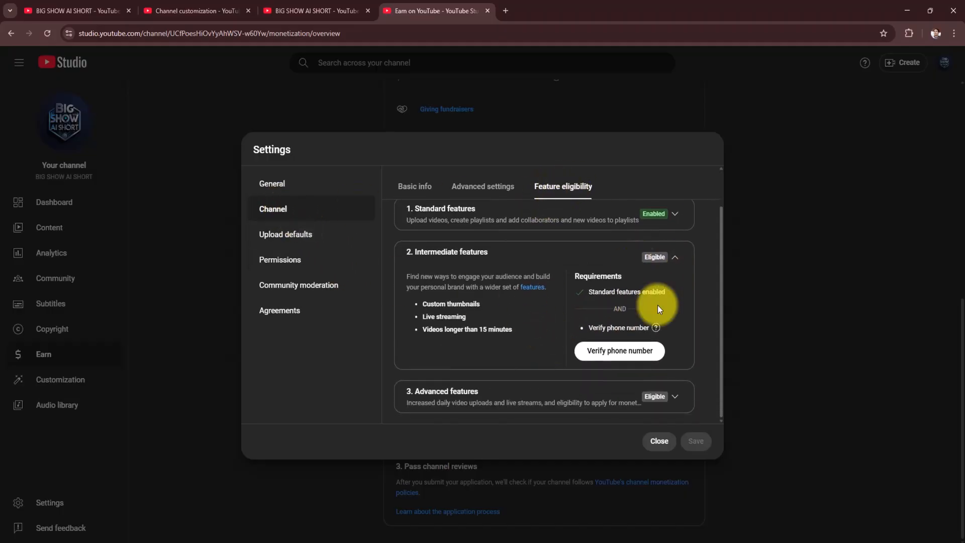
{"action": "scroll", "coordinate": [641, 332], "scroll_direction": "up", "scroll_amount": 1}
{"action": "scroll", "coordinate": [628, 354], "scroll_direction": "down", "scroll_amount": 1}
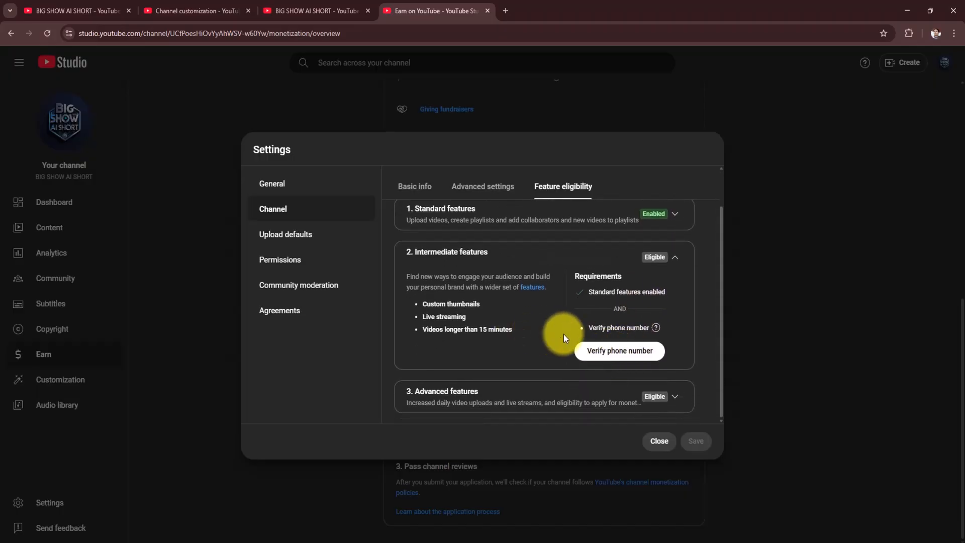
- Try to verify a phone number for the intermediate features, entering the owner's number for Cambodia with code delivery by text message
{"action": "left_click", "coordinate": [620, 347]}
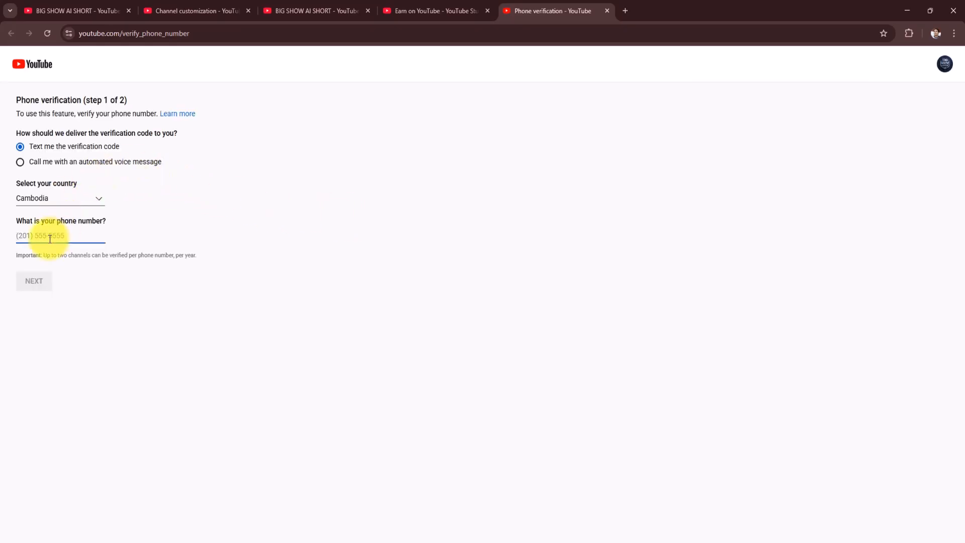
{"action": "left_click", "coordinate": [50, 239]}
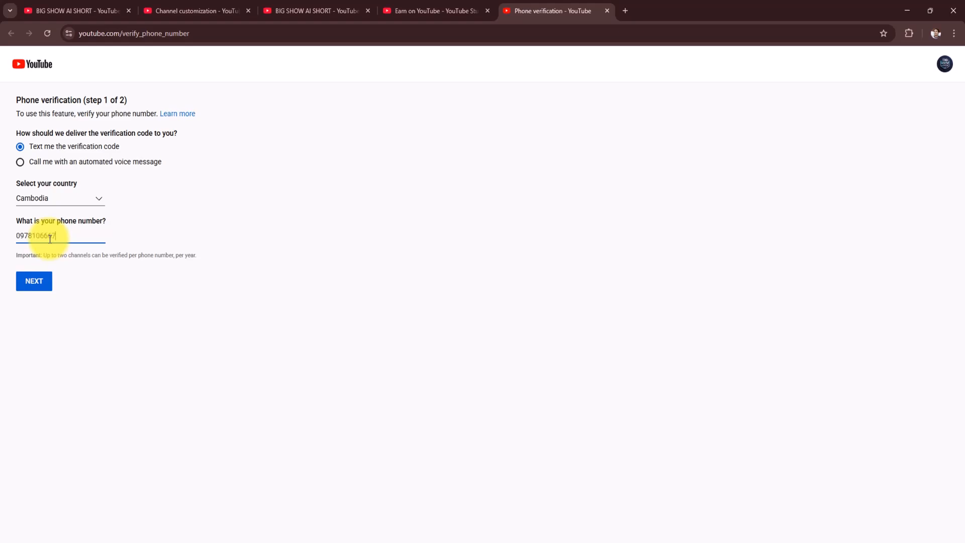
{"action": "left_click", "coordinate": [33, 281]}
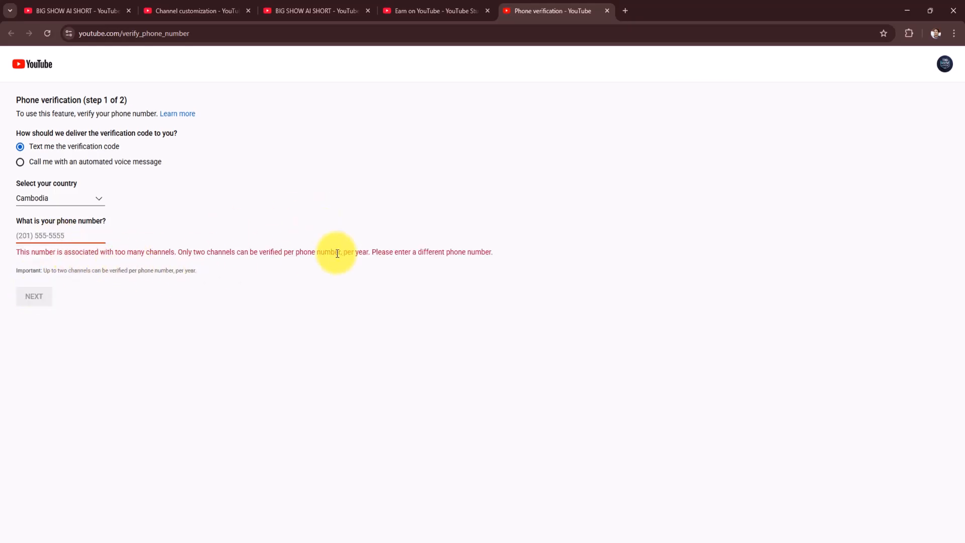
- Try to verify a different phone number, and recheck the phone verification form before closing it
{"action": "left_click", "coordinate": [64, 237]}
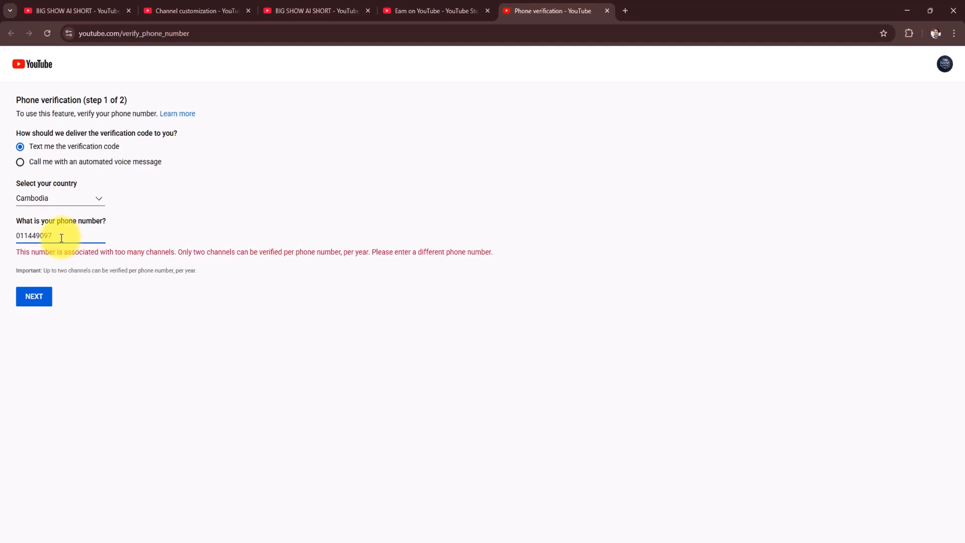
{"action": "left_click", "coordinate": [33, 297]}
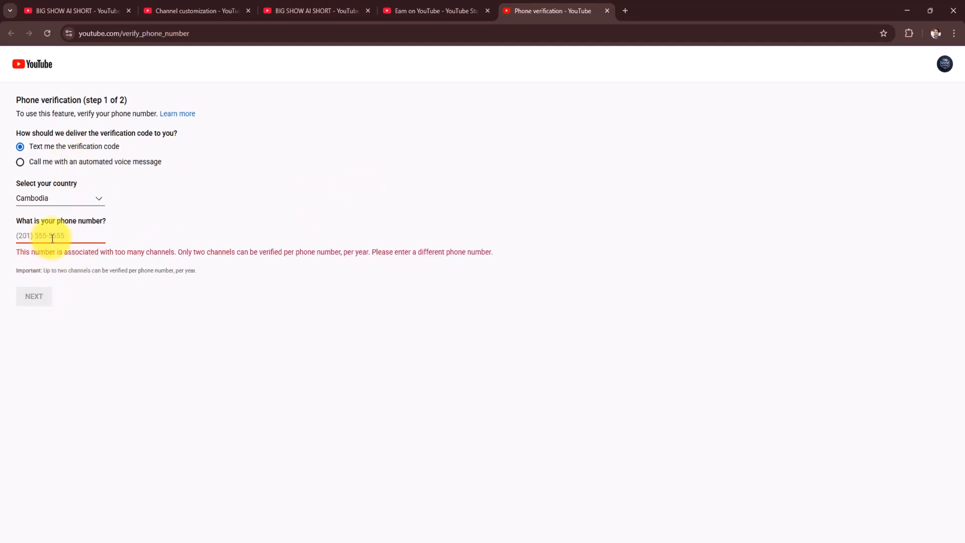
{"action": "left_click", "coordinate": [608, 12]}
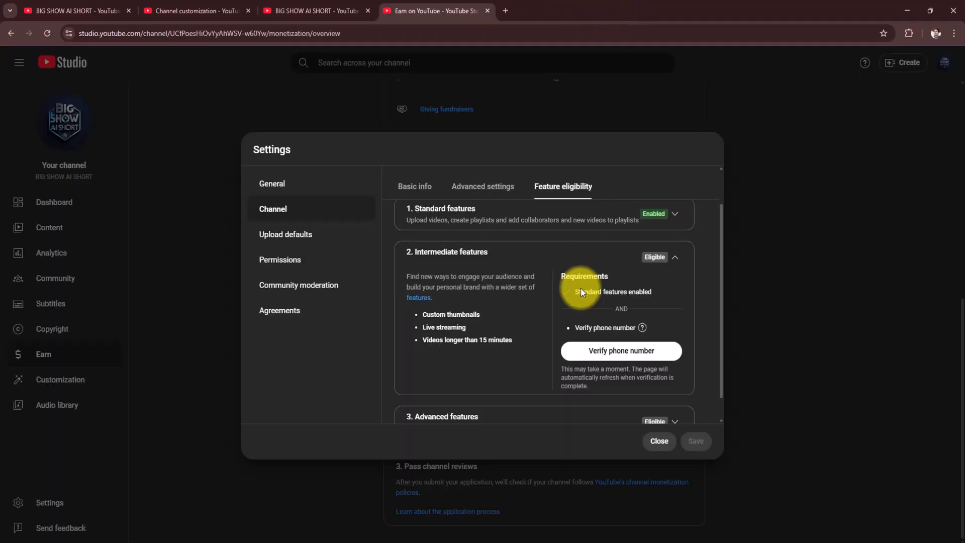
{"action": "left_click", "coordinate": [611, 355]}
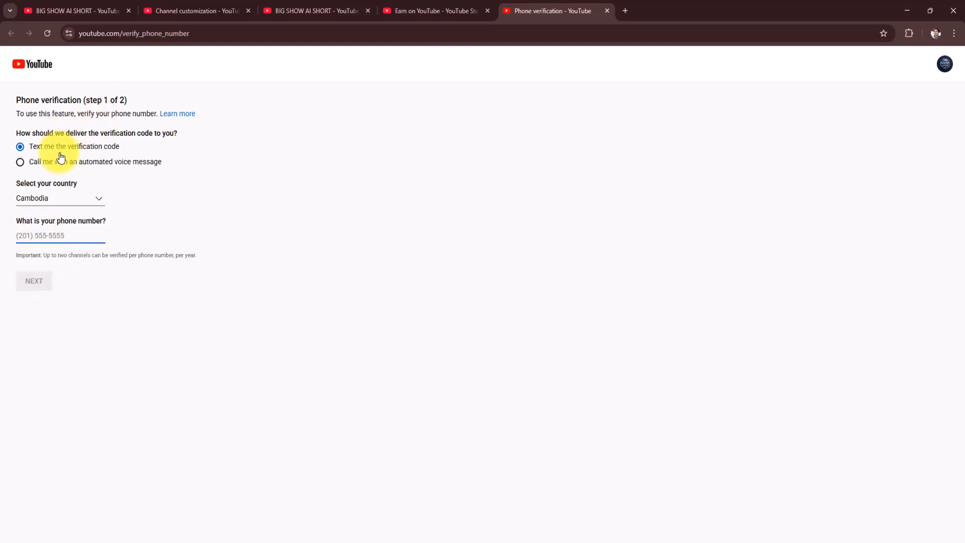
{"action": "left_click", "coordinate": [608, 11]}
- Expand the advanced features, examine their benefits and requirements, and collapse the intermediate features
{"action": "scroll", "coordinate": [617, 336], "scroll_direction": "down", "scroll_amount": 1}
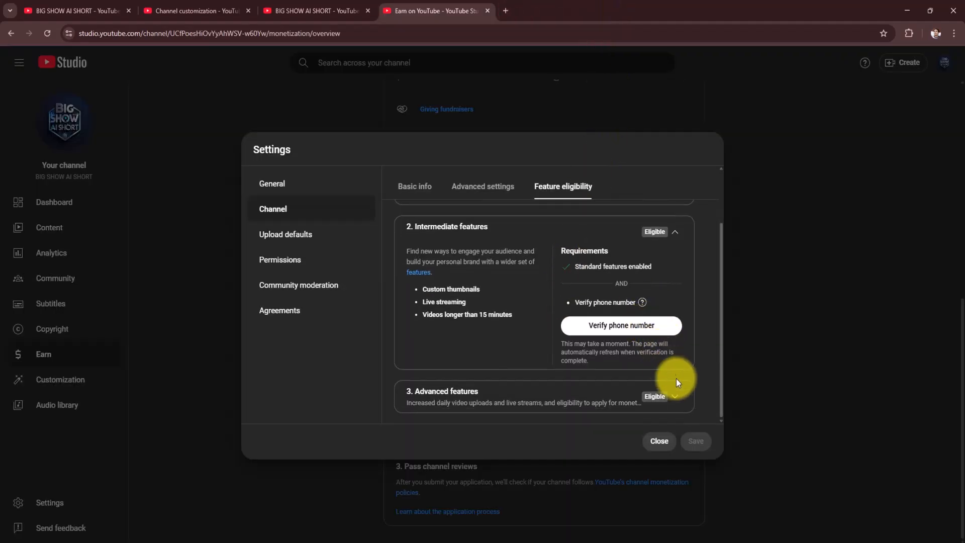
{"action": "left_click", "coordinate": [677, 397]}
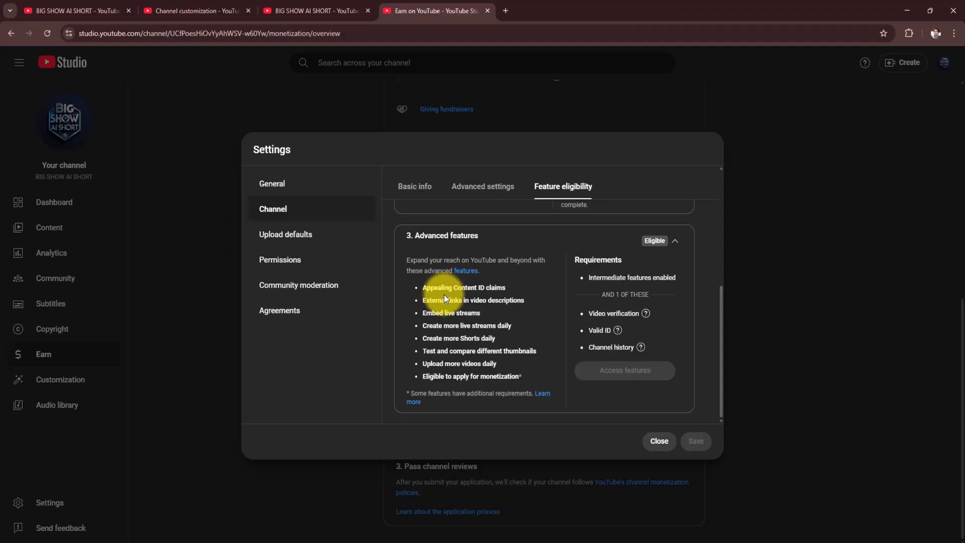
{"action": "scroll", "coordinate": [480, 348], "scroll_direction": "up", "scroll_amount": 6}
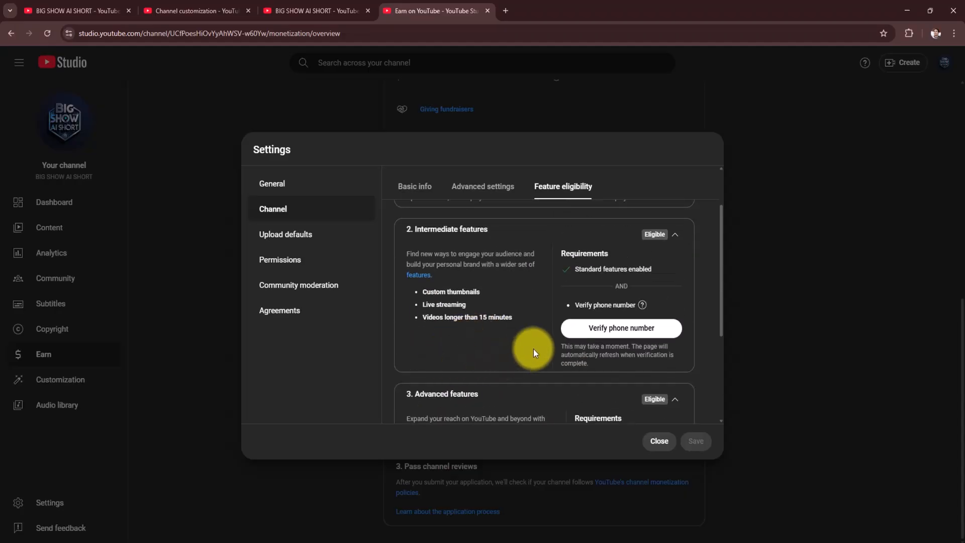
{"action": "left_click", "coordinate": [673, 300]}
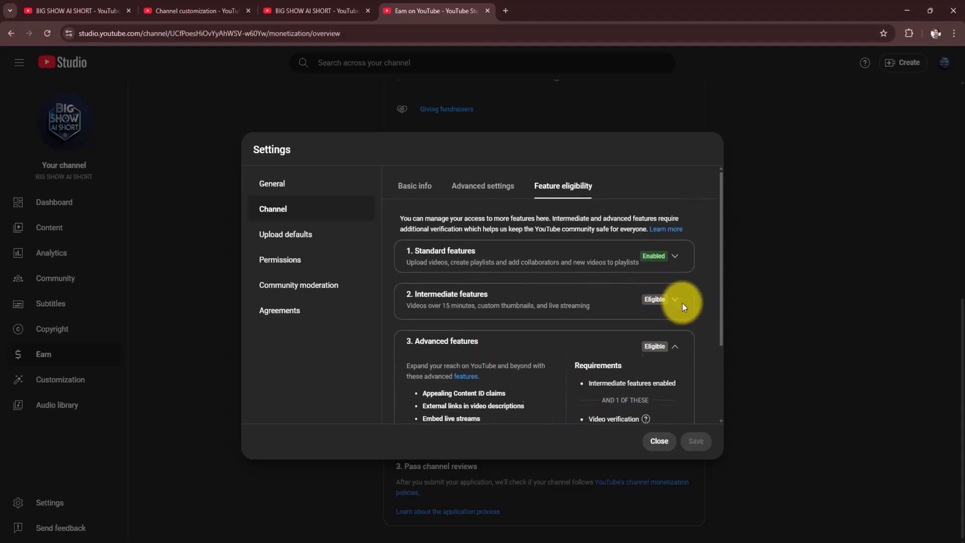
{"action": "scroll", "coordinate": [551, 343], "scroll_direction": "down", "scroll_amount": 2}
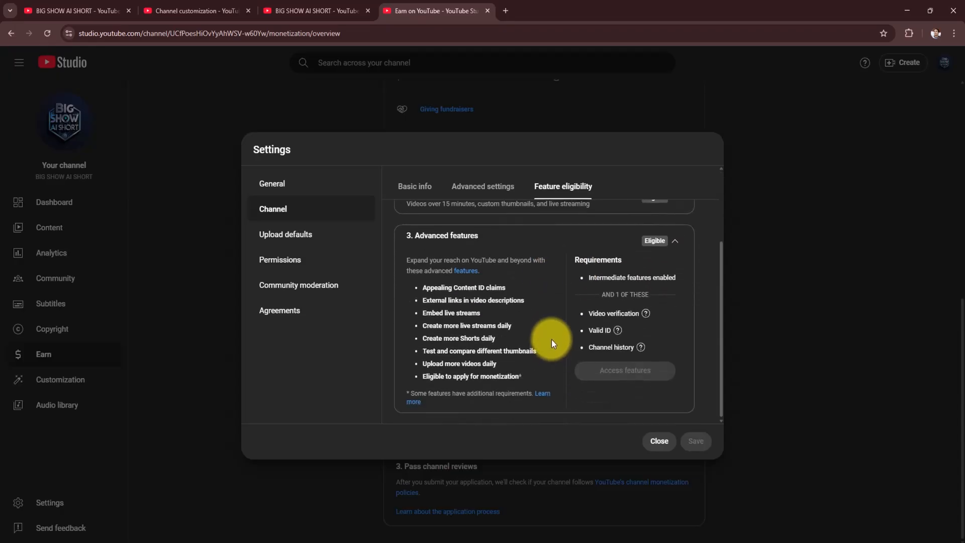
{"action": "scroll", "coordinate": [551, 340], "scroll_direction": "up", "scroll_amount": 2}
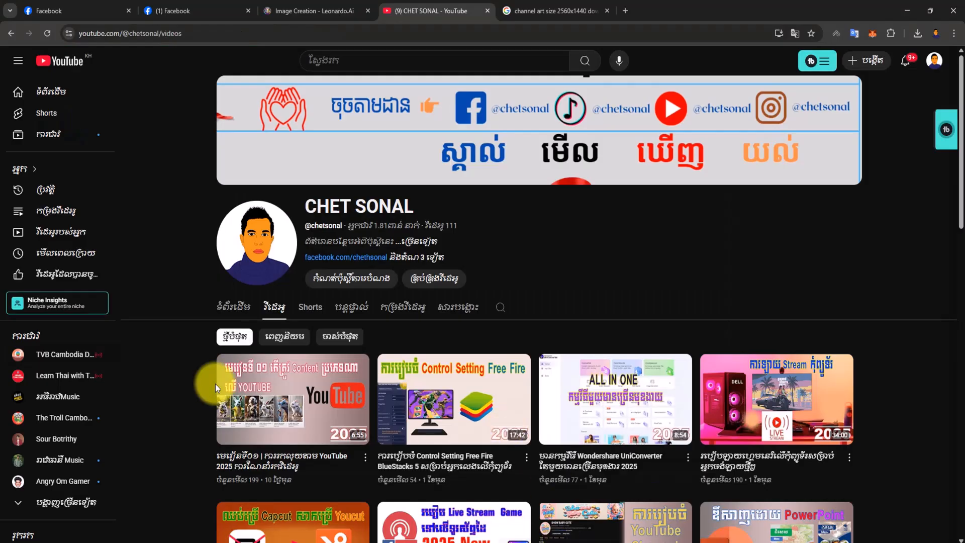
{"action": "left_click", "coordinate": [935, 64]}
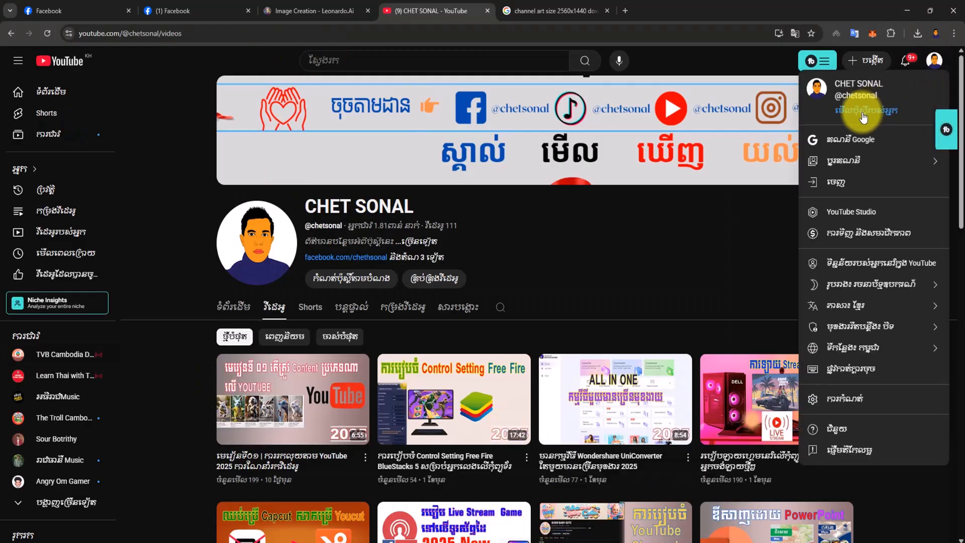
{"action": "left_click", "coordinate": [858, 143]}
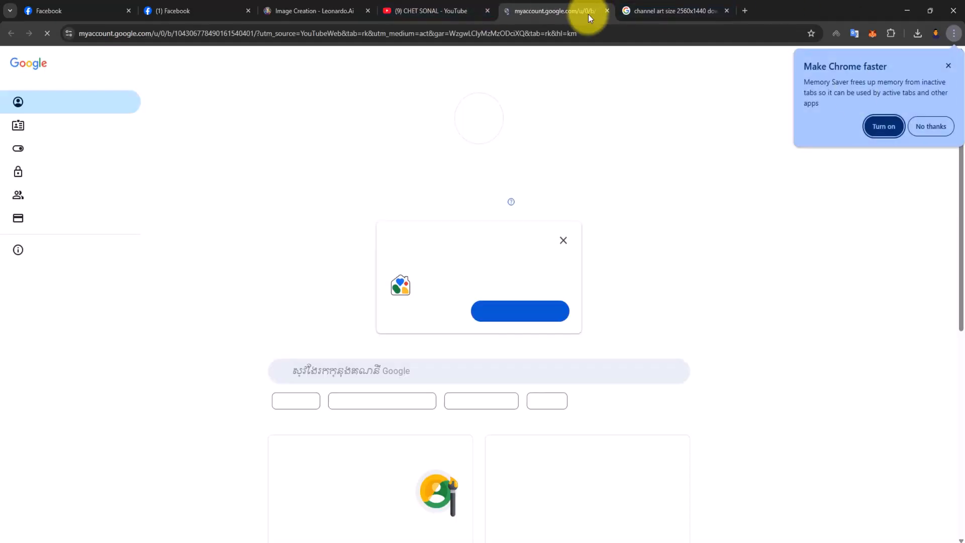
{"action": "left_click", "coordinate": [607, 11]}
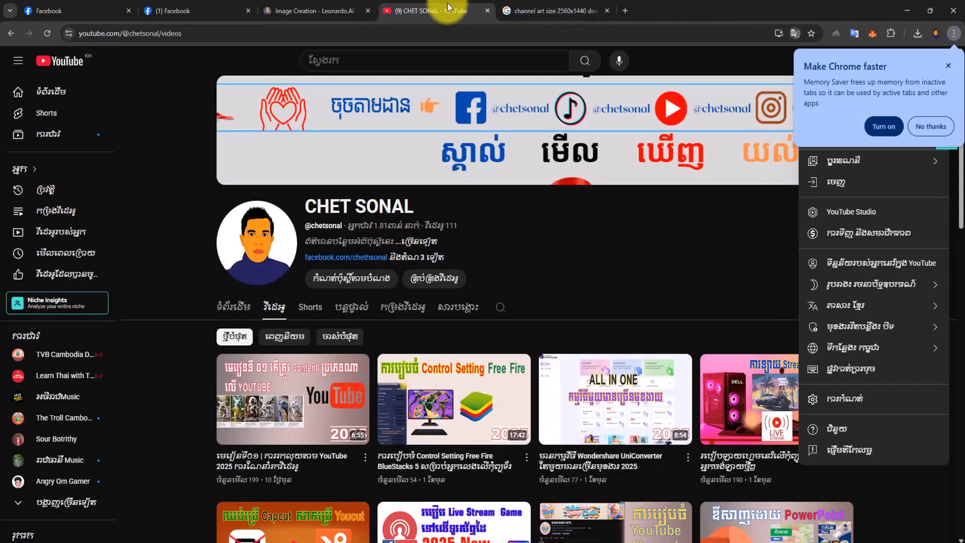
{"action": "left_click", "coordinate": [945, 65]}
{"action": "left_click", "coordinate": [712, 244]}
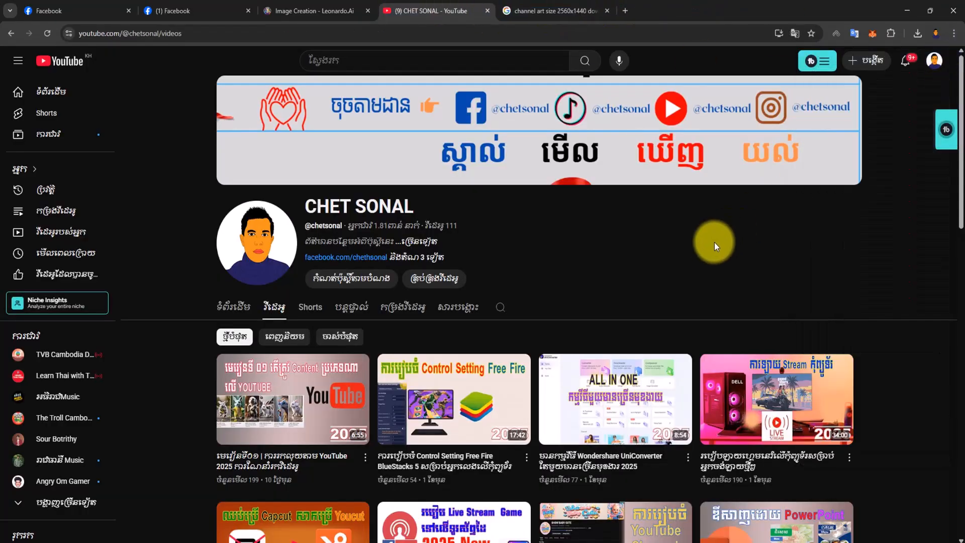
- Open the settings of the other, established channel in YouTube Studio and translate the page from Khmer to English
{"action": "left_click", "coordinate": [923, 72]}
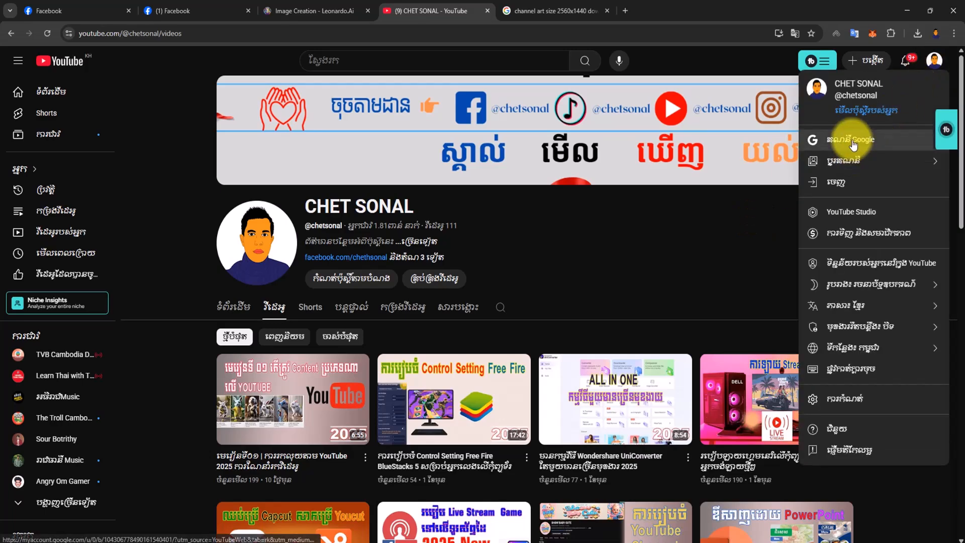
{"action": "left_click", "coordinate": [837, 214]}
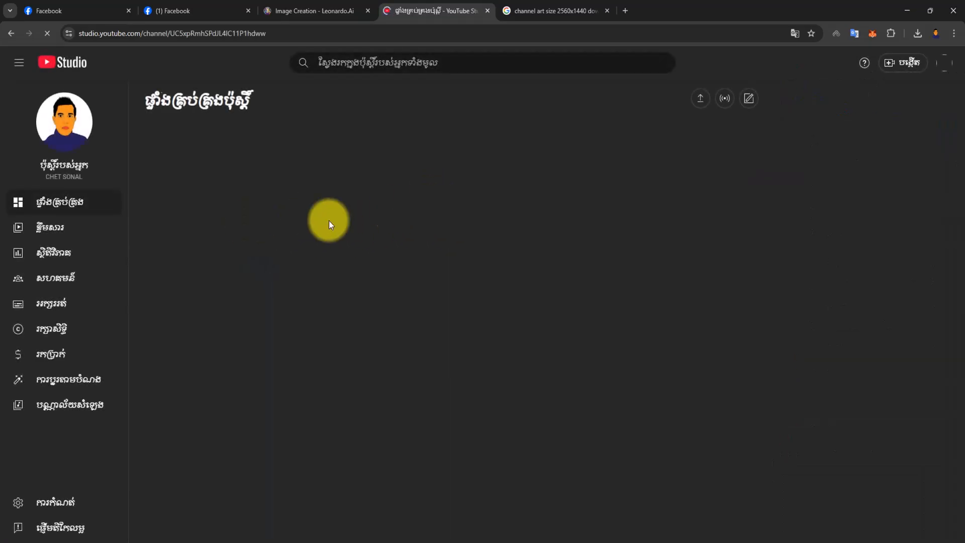
{"action": "left_click", "coordinate": [20, 501]}
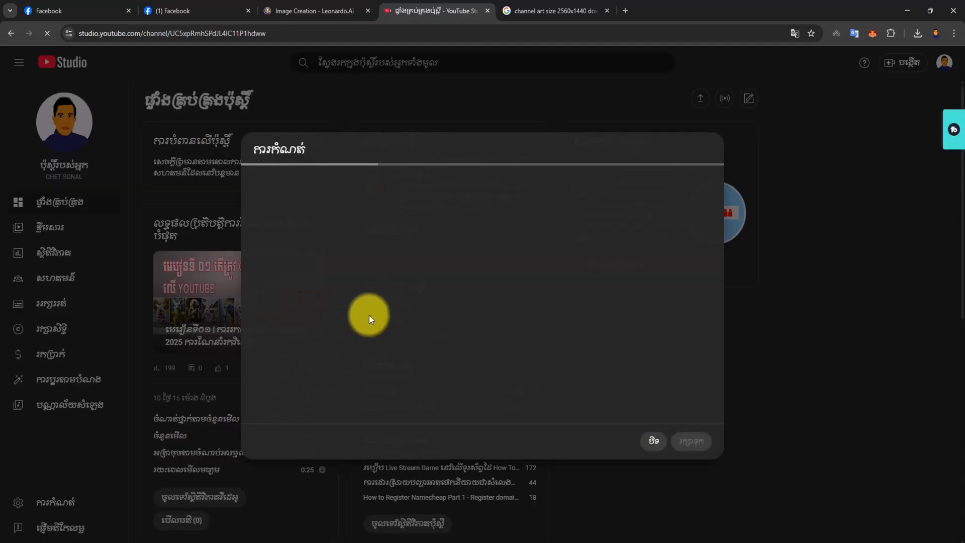
{"action": "left_click", "coordinate": [795, 34]}
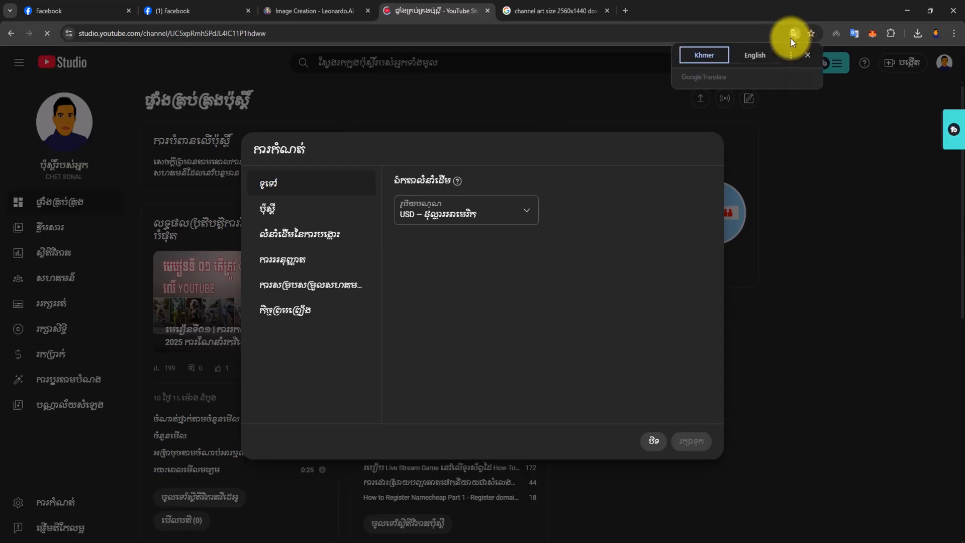
{"action": "left_click", "coordinate": [749, 59]}
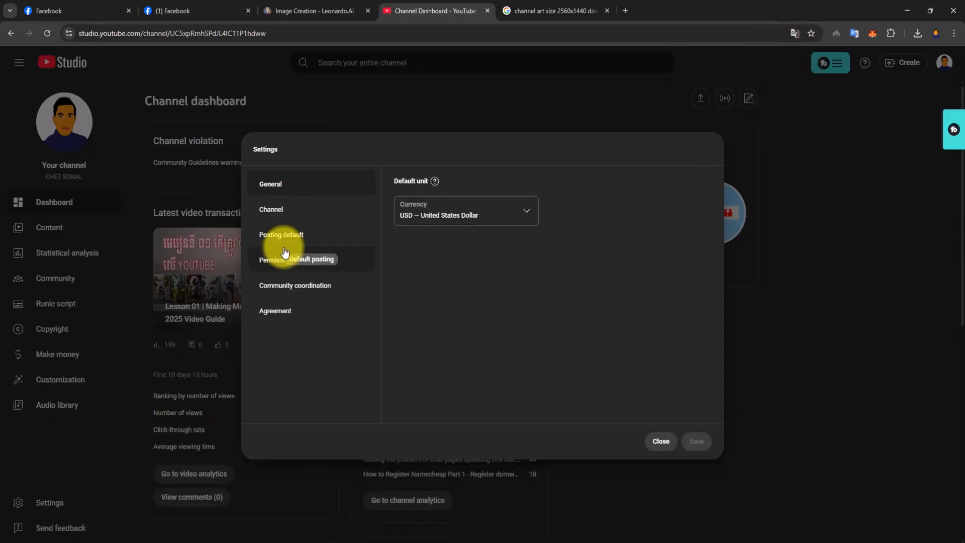
- Examine the established channel's feature access settings, including the benefits and requirements of its advanced features
{"action": "left_click", "coordinate": [276, 209]}
{"action": "left_click", "coordinate": [582, 190]}
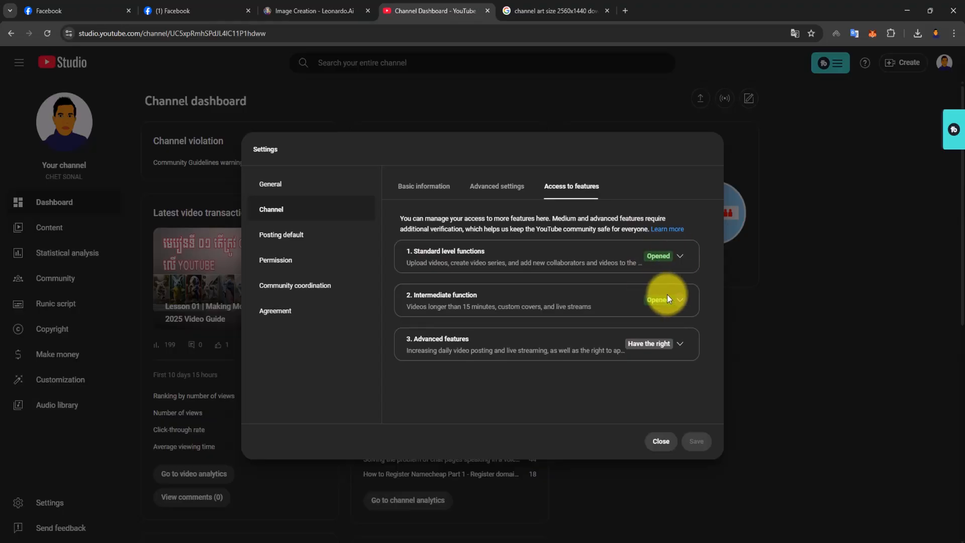
{"action": "left_click", "coordinate": [680, 344]}
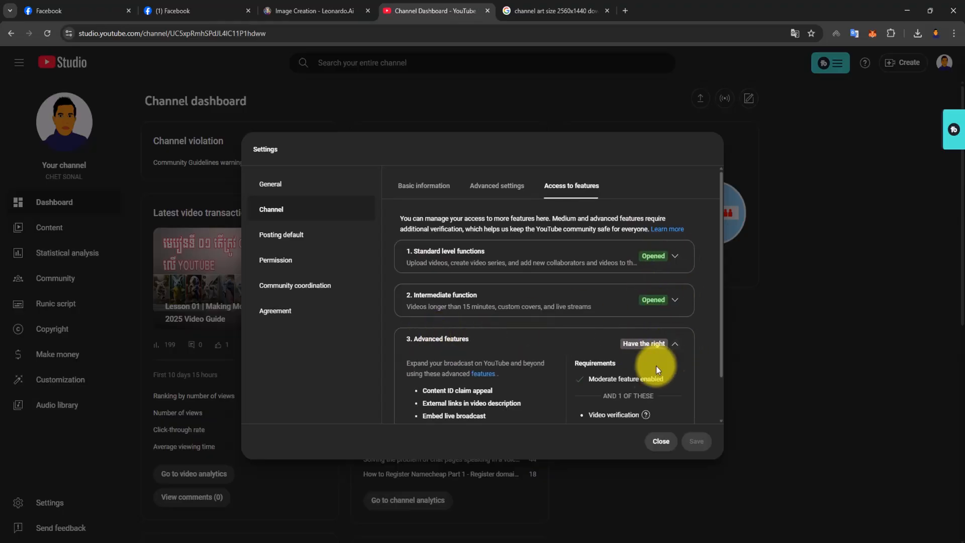
{"action": "scroll", "coordinate": [533, 385], "scroll_direction": "down", "scroll_amount": 2}
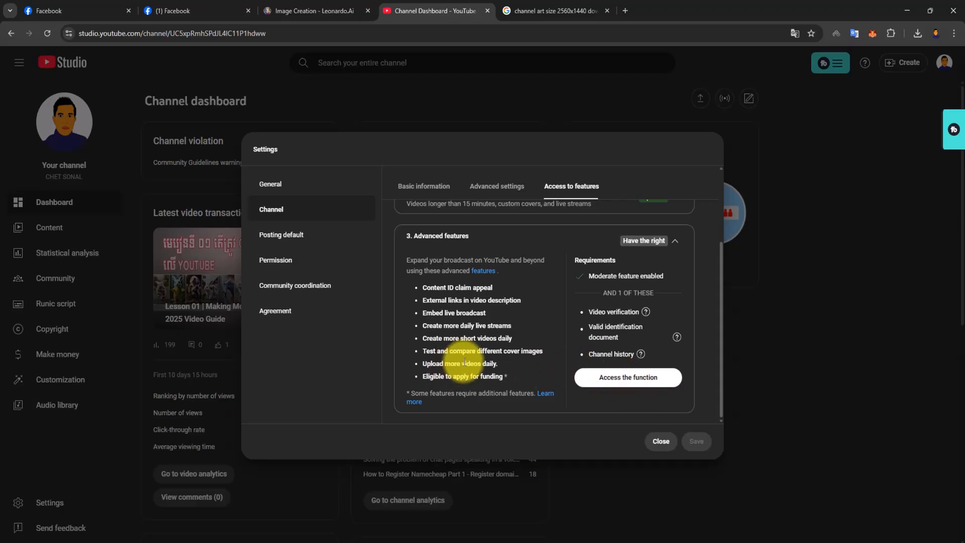
- Request advanced feature access through a photo of your ID, have the verification link emailed, and dismiss the dialog
{"action": "scroll", "coordinate": [450, 289], "scroll_direction": "up", "scroll_amount": 2}
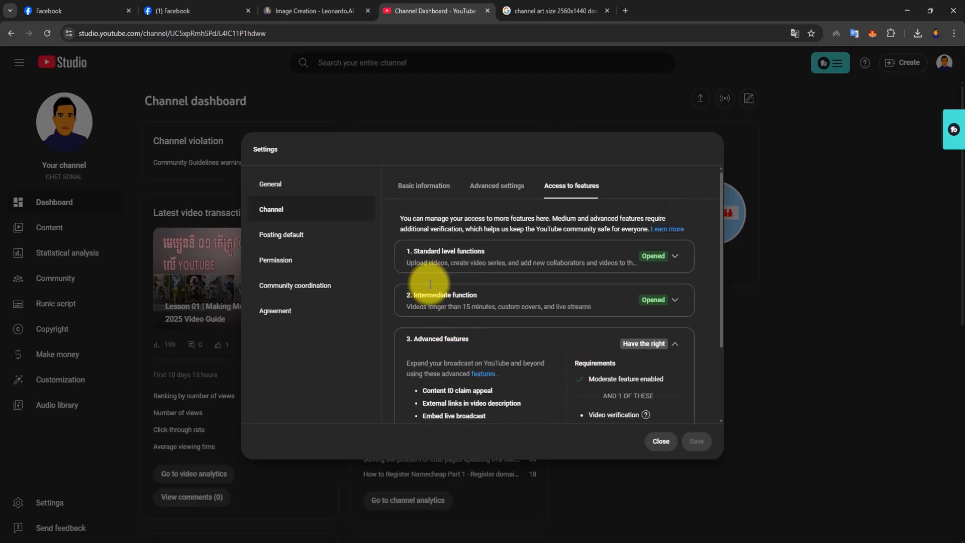
{"action": "scroll", "coordinate": [620, 357], "scroll_direction": "down", "scroll_amount": 2}
{"action": "left_click", "coordinate": [632, 376]}
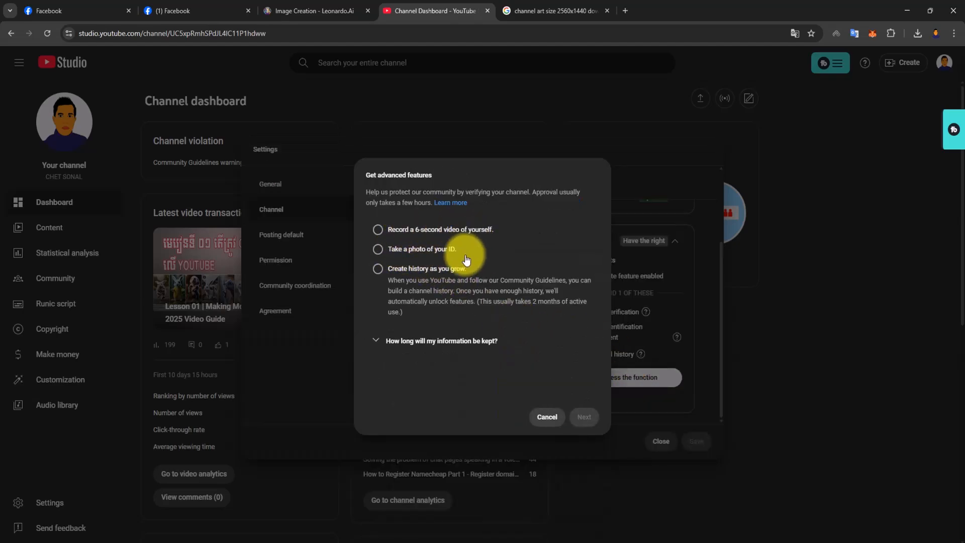
{"action": "left_click", "coordinate": [430, 254]}
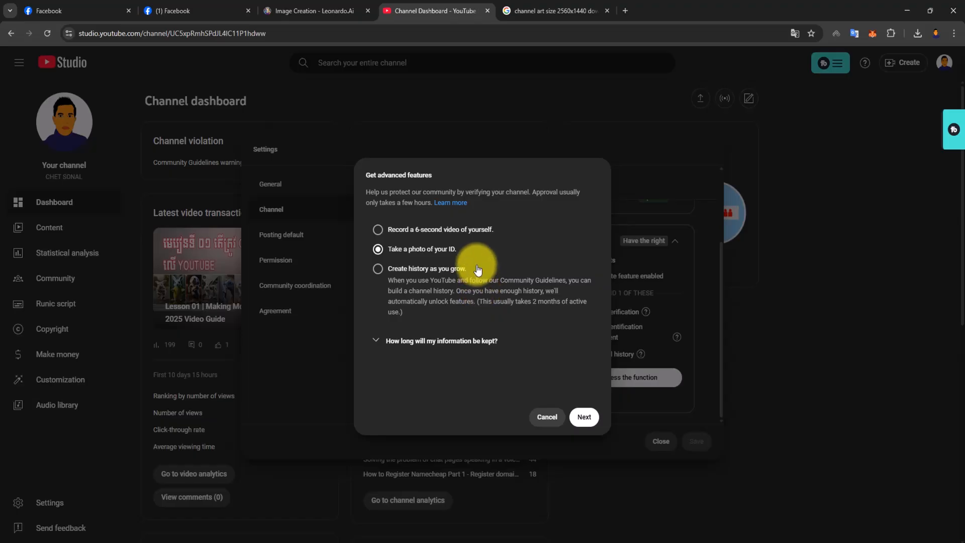
{"action": "left_click", "coordinate": [583, 418]}
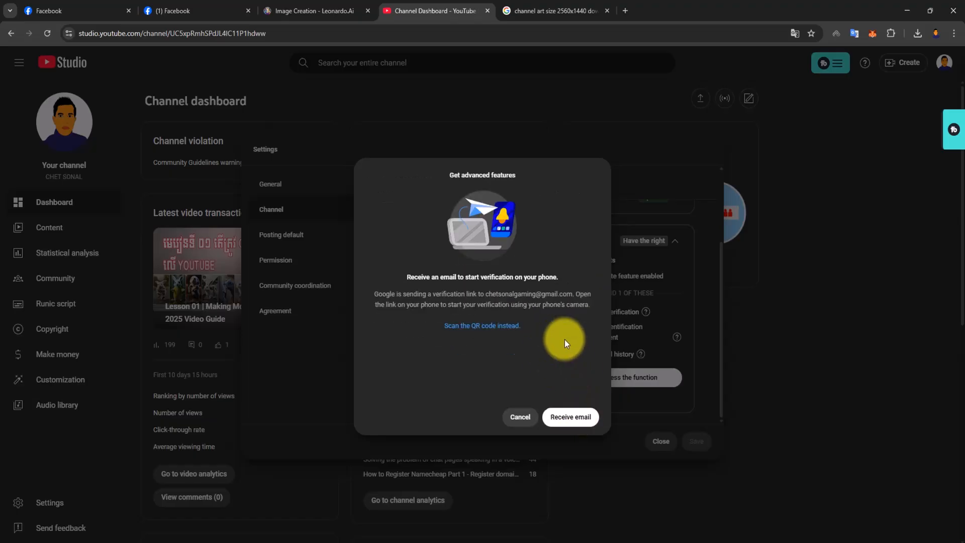
{"action": "left_click", "coordinate": [564, 422]}
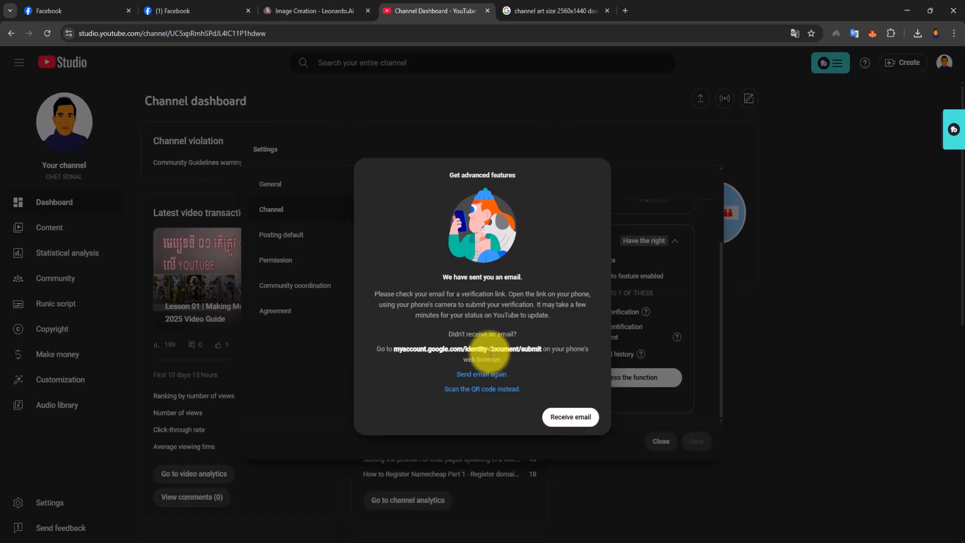
{"action": "left_click", "coordinate": [566, 417]}
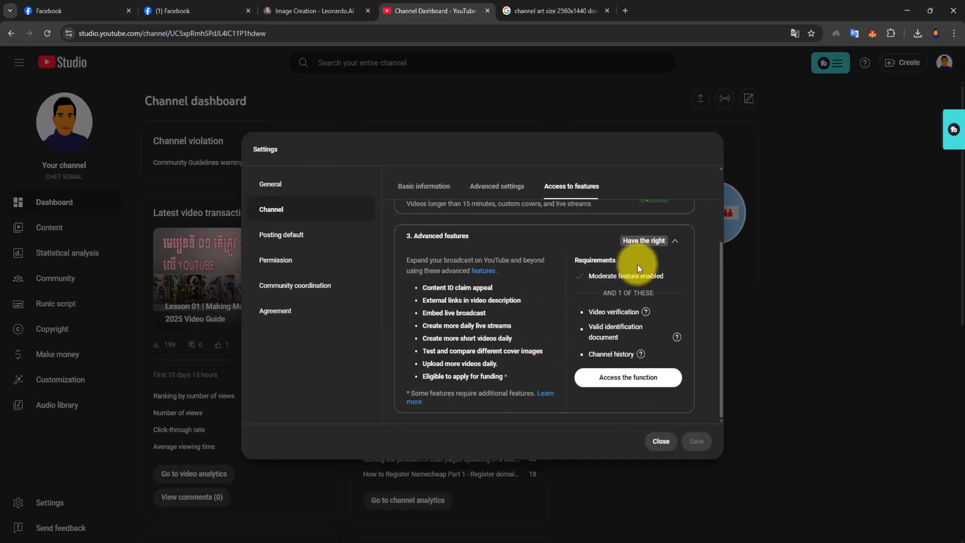
- Reopen the advanced features section and request the ID photo verification email once more
{"action": "left_click", "coordinate": [674, 245]}
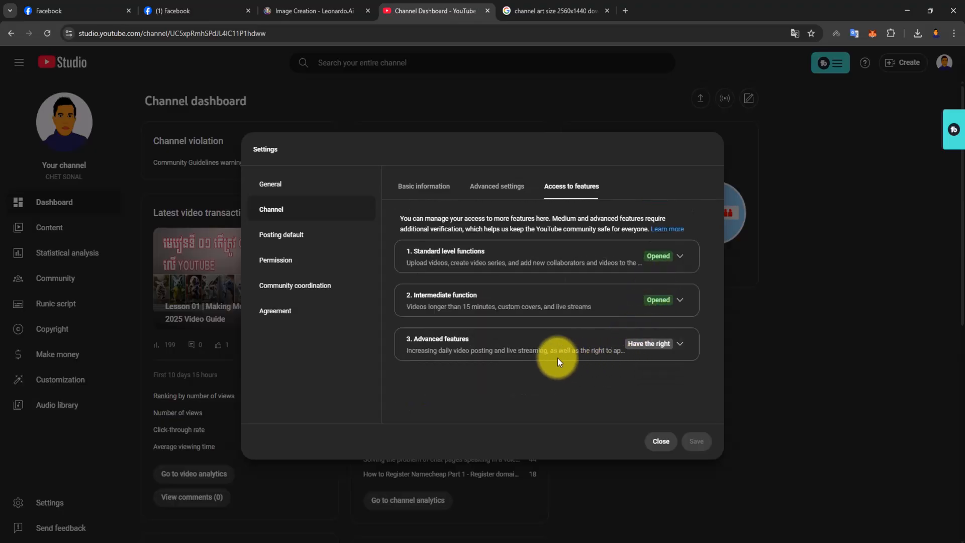
{"action": "left_click", "coordinate": [681, 346]}
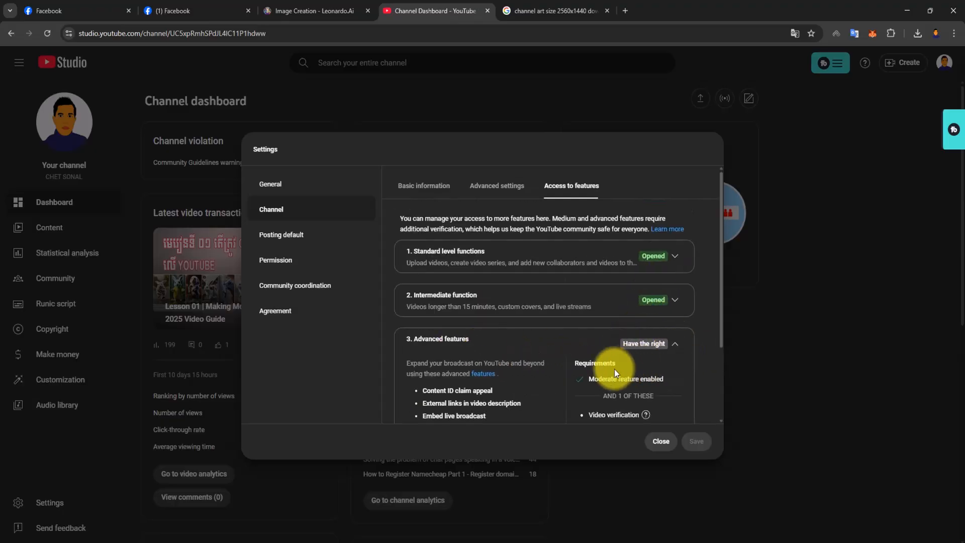
{"action": "scroll", "coordinate": [547, 370], "scroll_direction": "down", "scroll_amount": 2}
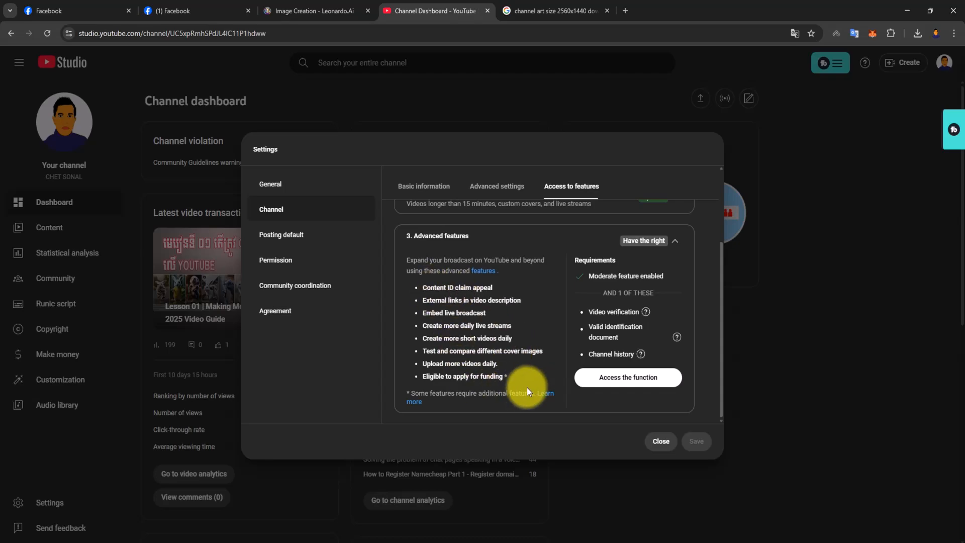
{"action": "left_click", "coordinate": [609, 377]}
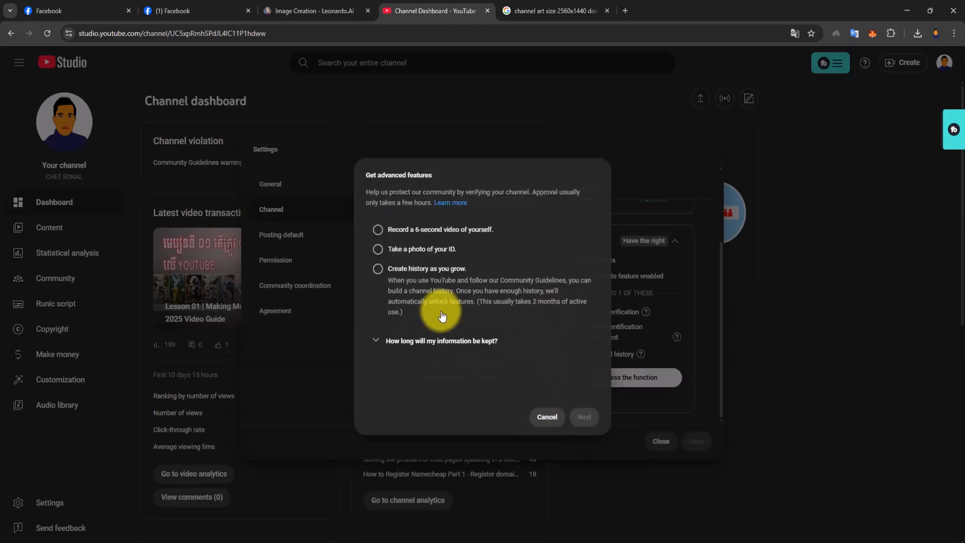
{"action": "left_click", "coordinate": [425, 249]}
{"action": "left_click", "coordinate": [579, 416]}
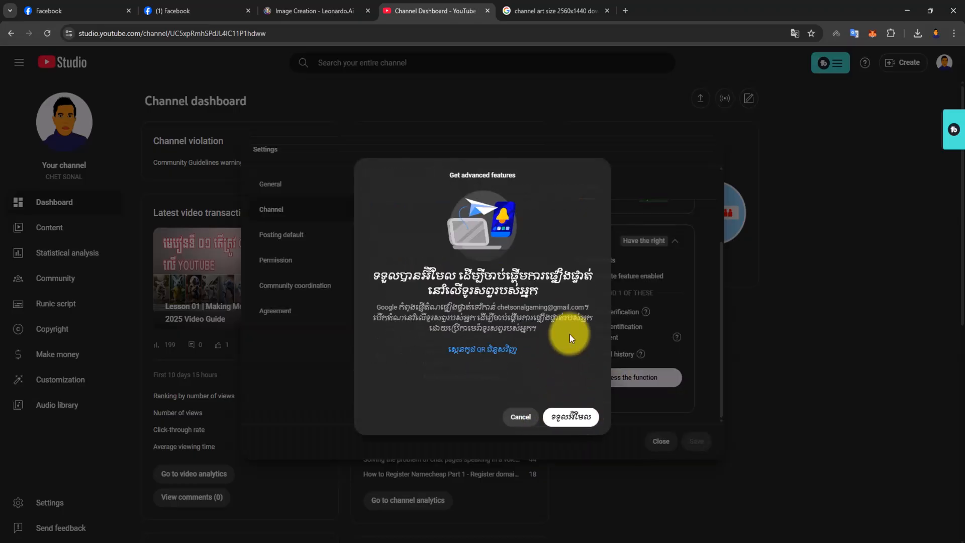
{"action": "left_click", "coordinate": [571, 417]}
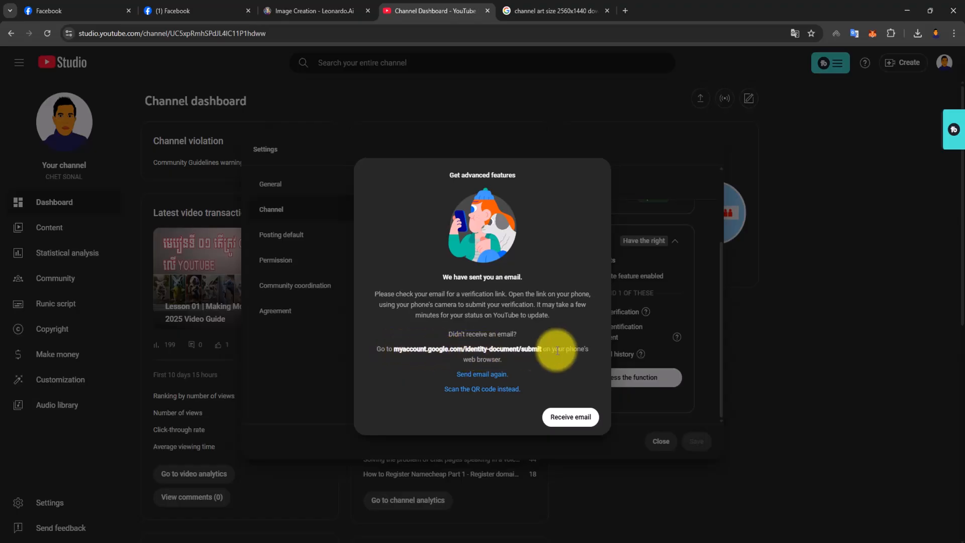
- View the QR code alternative for the ID verification, return to the email option, and resend the email
{"action": "left_click", "coordinate": [482, 390]}
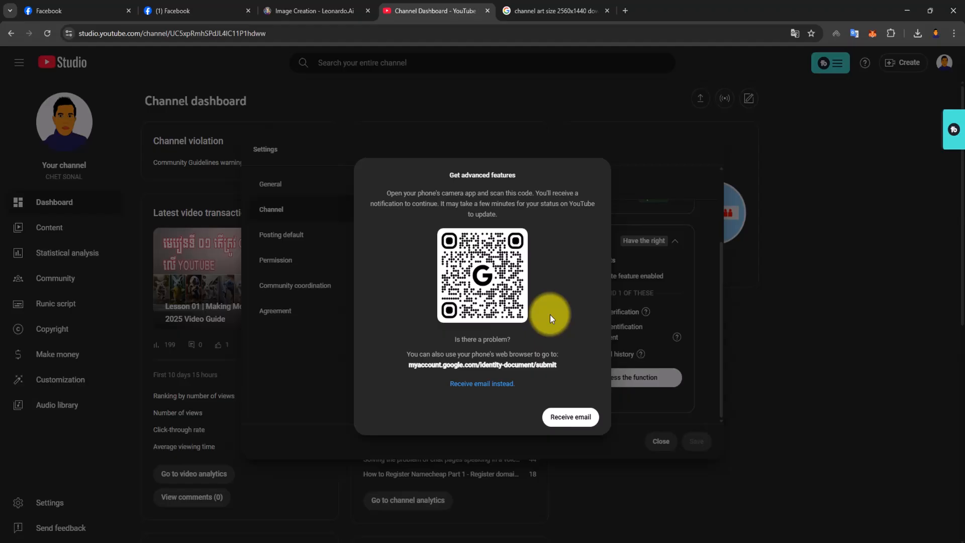
{"action": "left_click", "coordinate": [490, 385]}
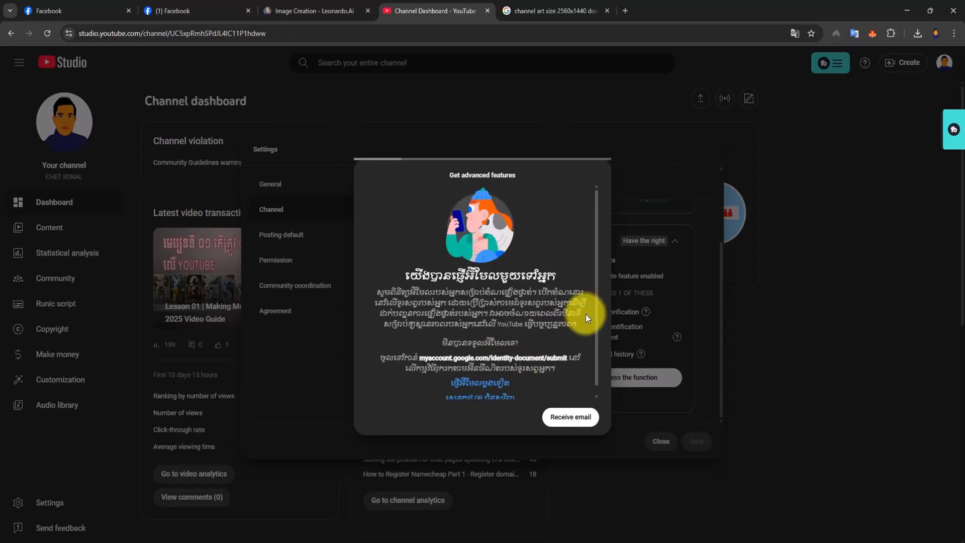
{"action": "left_click", "coordinate": [483, 375]}
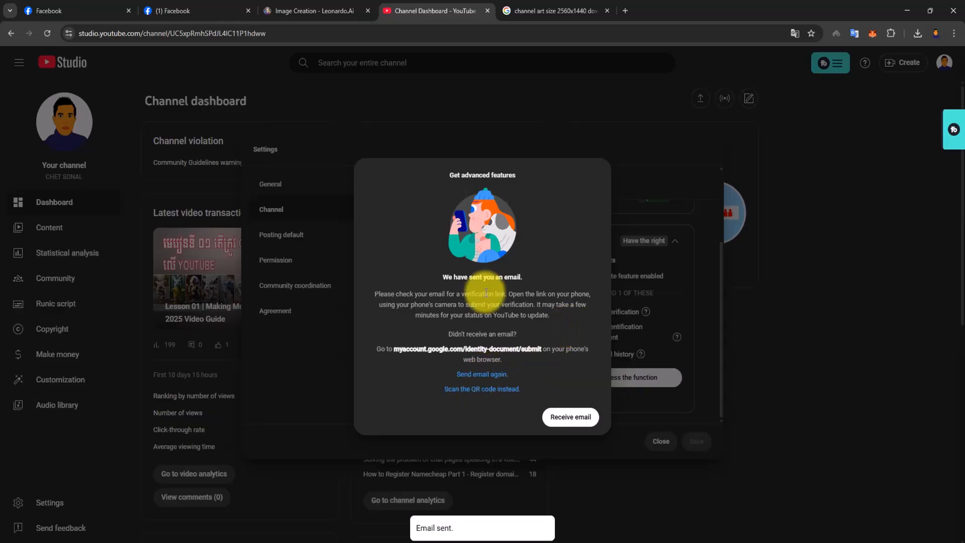
- Close the channel art image search and open the Gmail inbox in a new browser tab
{"action": "left_click", "coordinate": [589, 10]}
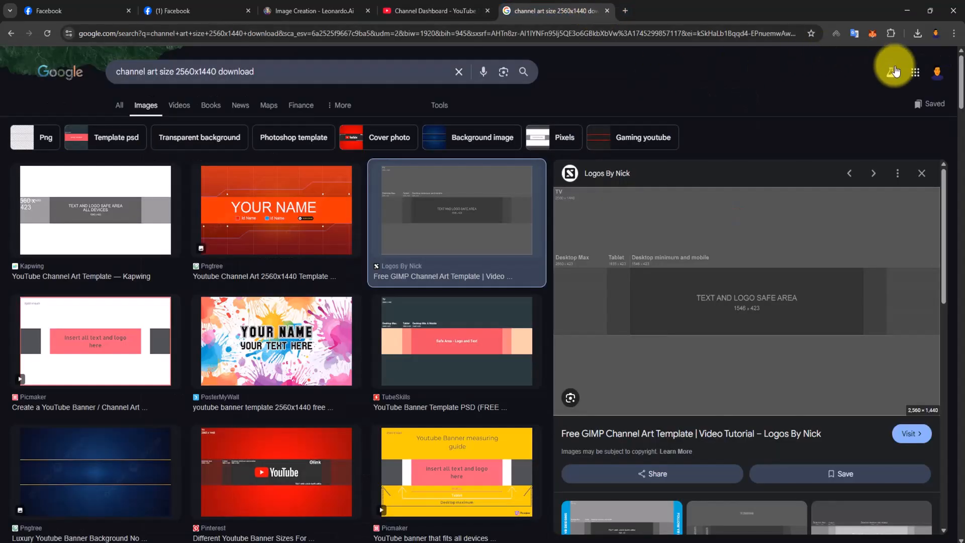
{"action": "left_click", "coordinate": [916, 71]}
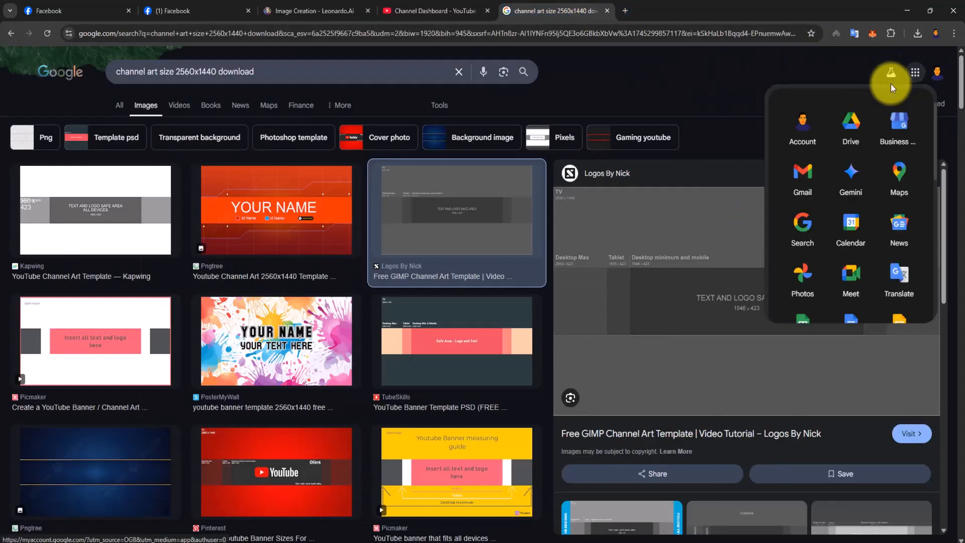
{"action": "left_click", "coordinate": [607, 10]}
{"action": "left_click", "coordinate": [511, 10]}
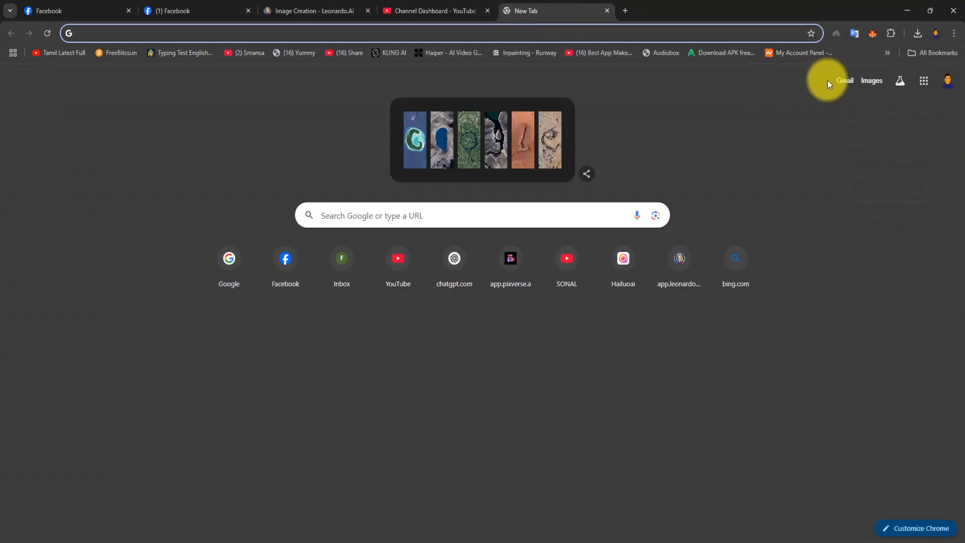
{"action": "left_click", "coordinate": [838, 80]}
{"action": "left_click", "coordinate": [435, 11]}
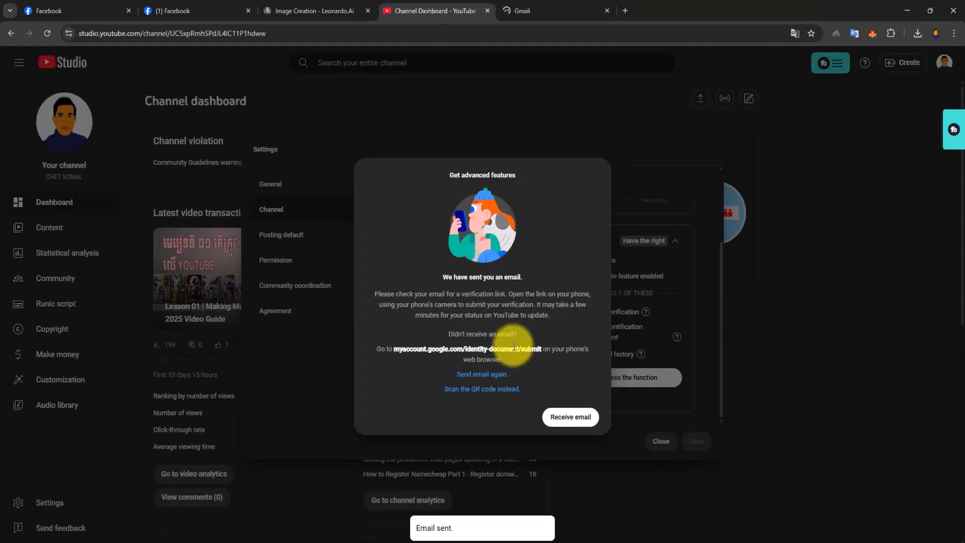
{"action": "left_click", "coordinate": [528, 9]}
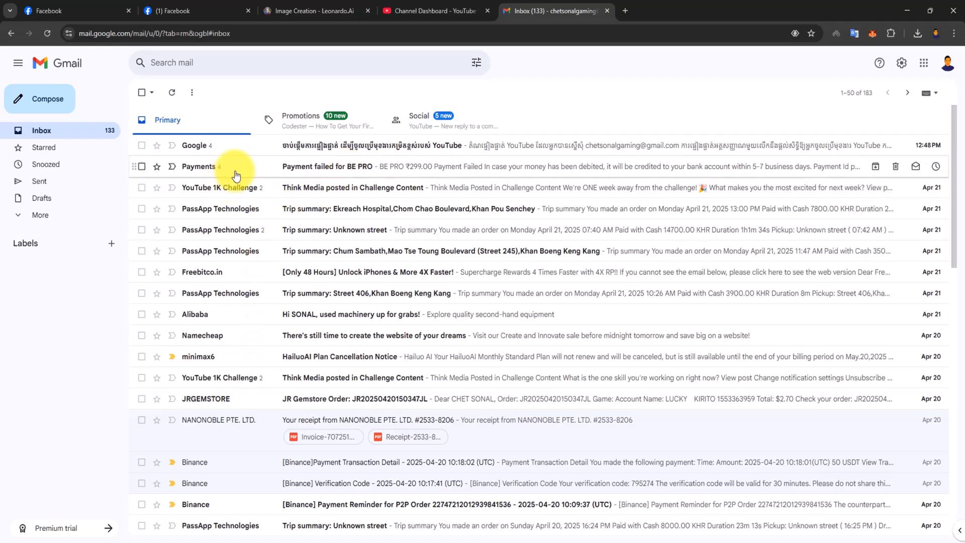
- Find and open Google's YouTube verification email in the Gmail inbox
{"action": "left_click", "coordinate": [315, 167]}
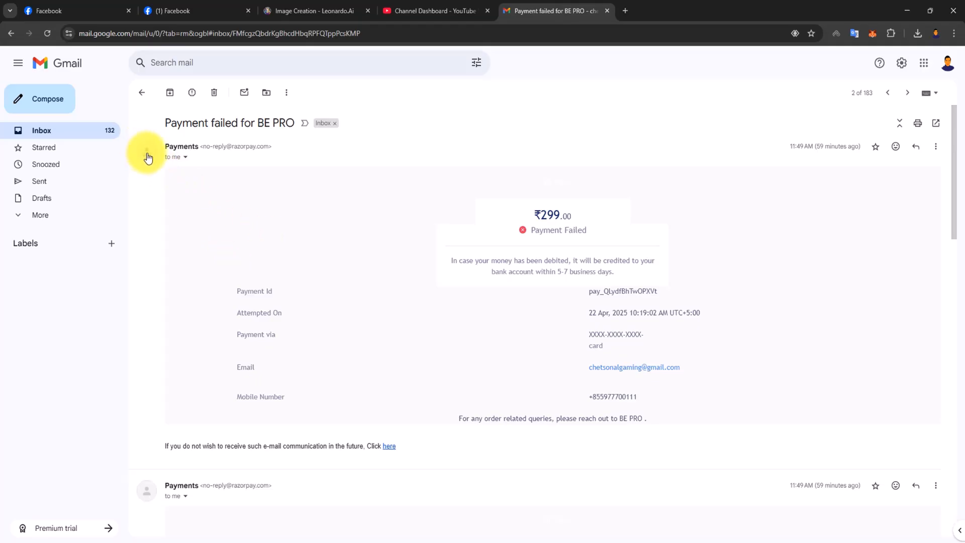
{"action": "left_click", "coordinate": [142, 93]}
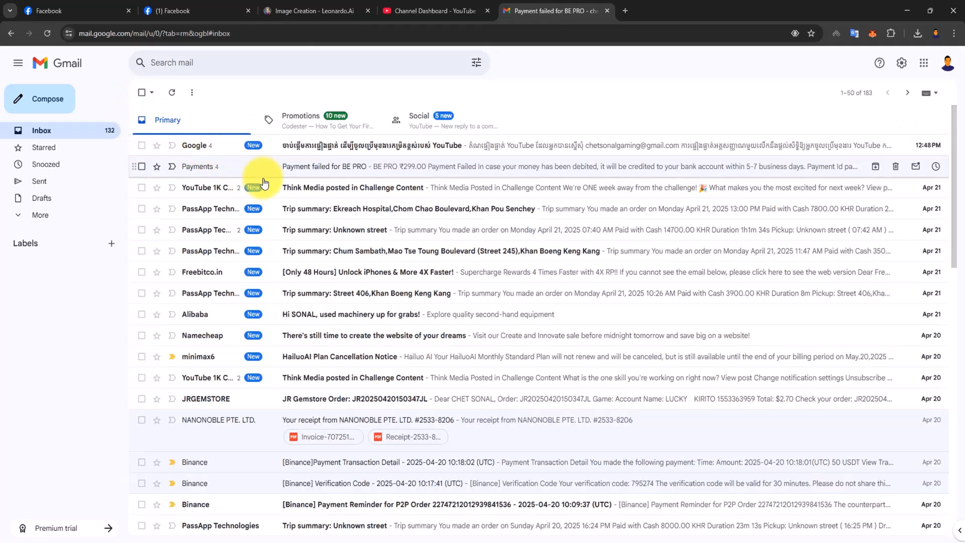
{"action": "left_click", "coordinate": [334, 147]}
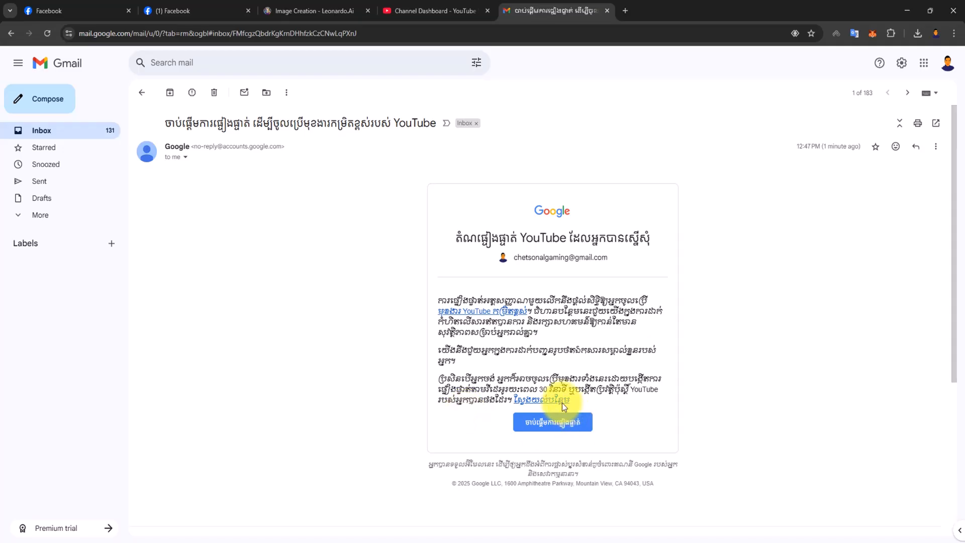
- Open the advanced features help article linked in the email, read its phone, ID and video verification instructions, and close it
{"action": "left_click", "coordinate": [475, 315]}
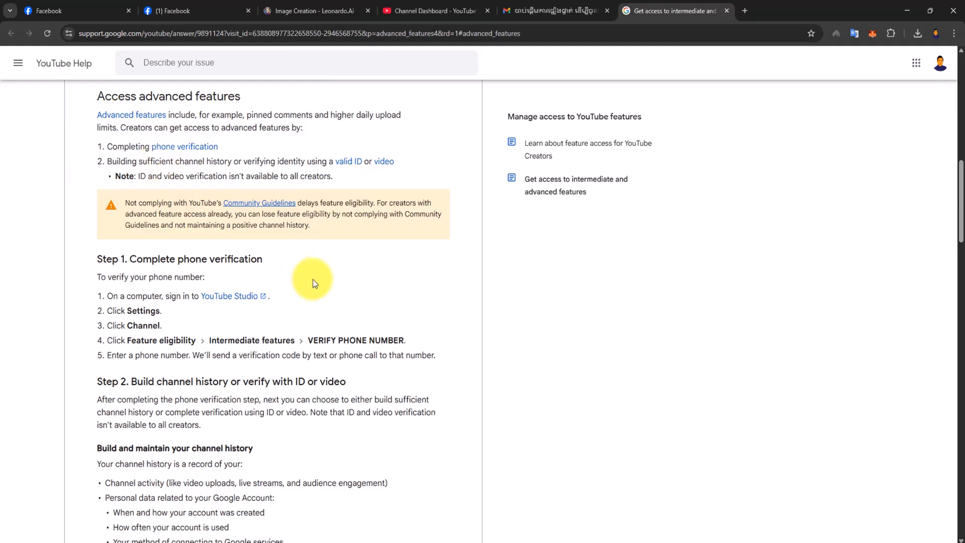
{"action": "scroll", "coordinate": [313, 279], "scroll_direction": "down", "scroll_amount": 1}
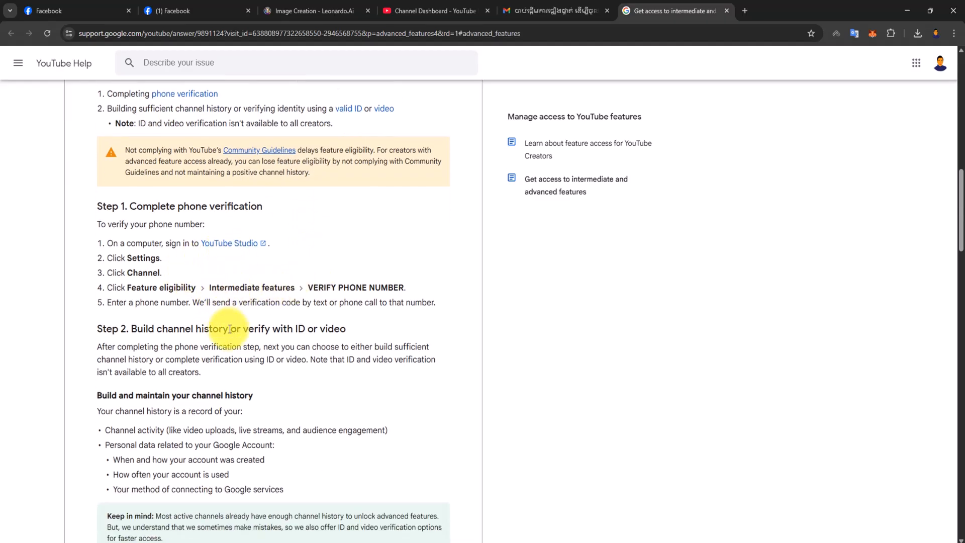
{"action": "left_click_drag", "start_coordinate": [112, 328], "coordinate": [329, 333]}
{"action": "left_click", "coordinate": [336, 334]}
{"action": "scroll", "coordinate": [338, 332], "scroll_direction": "down", "scroll_amount": 3}
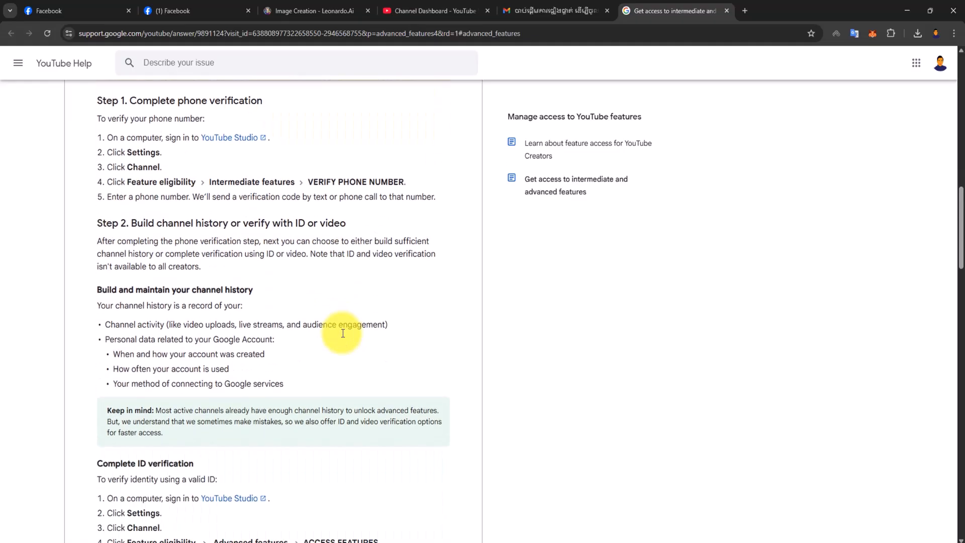
{"action": "scroll", "coordinate": [233, 430], "scroll_direction": "down", "scroll_amount": 3}
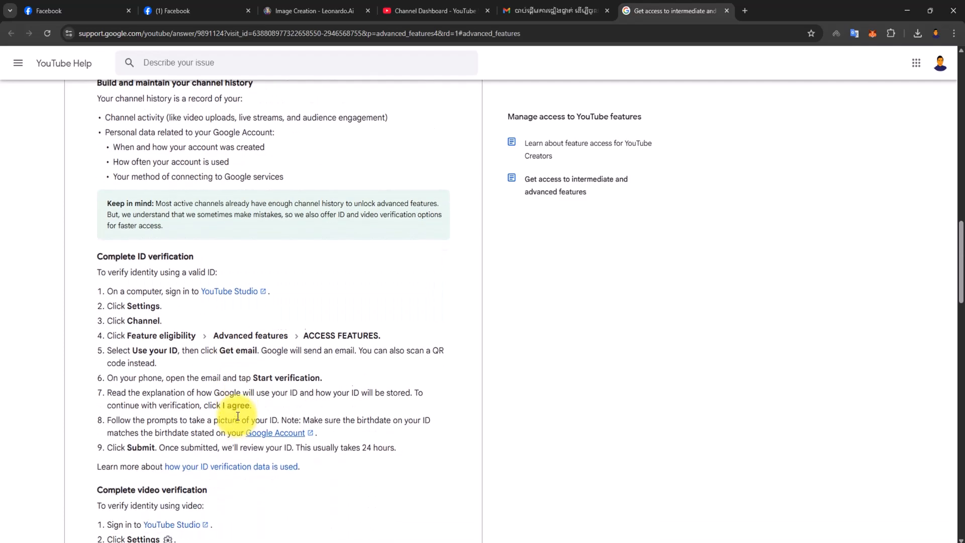
{"action": "scroll", "coordinate": [233, 474], "scroll_direction": "down", "scroll_amount": 3}
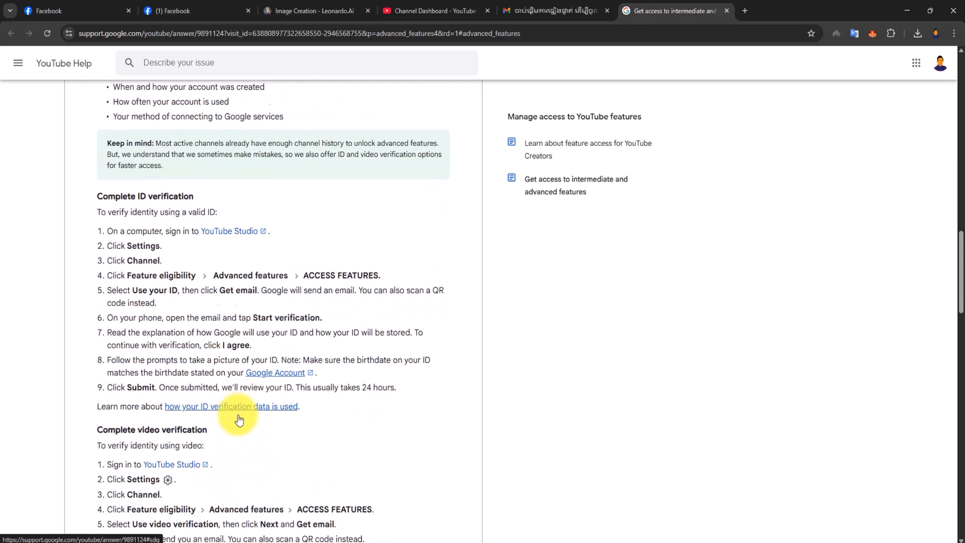
{"action": "scroll", "coordinate": [242, 411], "scroll_direction": "down", "scroll_amount": 2}
{"action": "scroll", "coordinate": [383, 290], "scroll_direction": "down", "scroll_amount": 5}
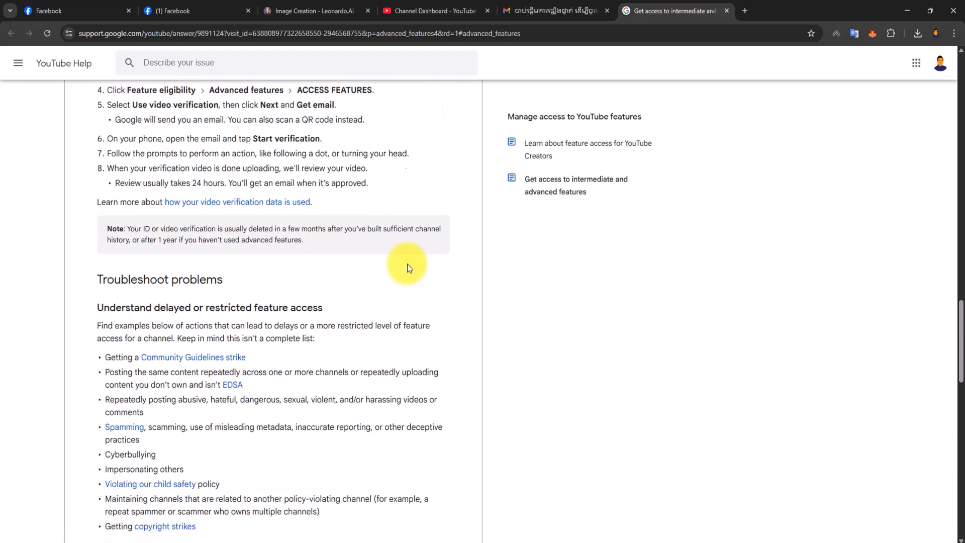
{"action": "scroll", "coordinate": [513, 143], "scroll_direction": "up", "scroll_amount": 5}
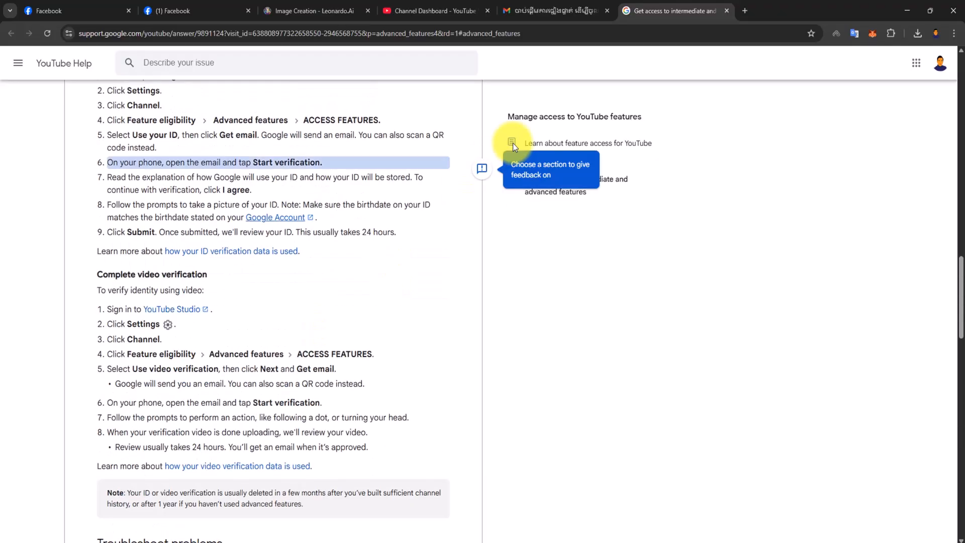
{"action": "left_click", "coordinate": [728, 11]}
- Leave the verification email, close Gmail, and dismiss the advanced features dialog and channel settings in YouTube Studio
{"action": "left_click", "coordinate": [142, 92]}
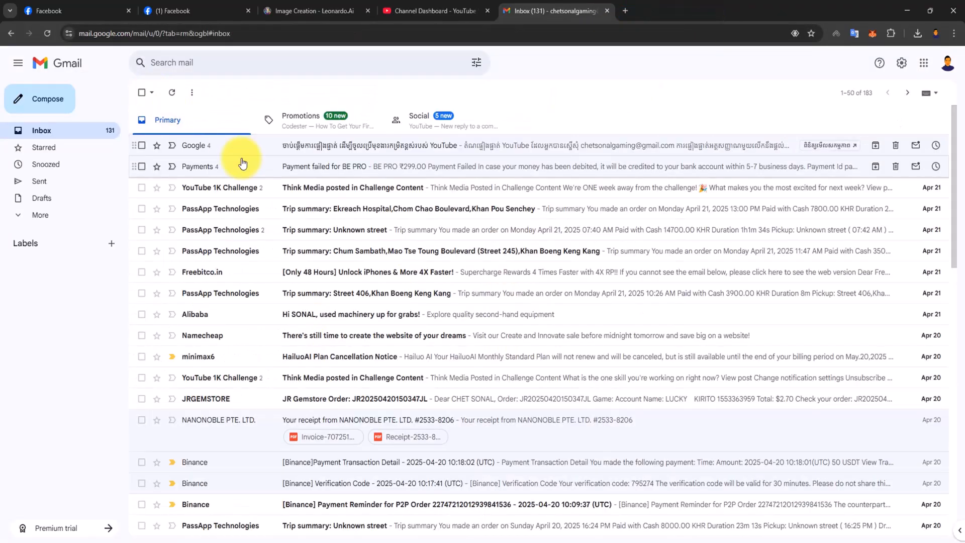
{"action": "left_click", "coordinate": [473, 10]}
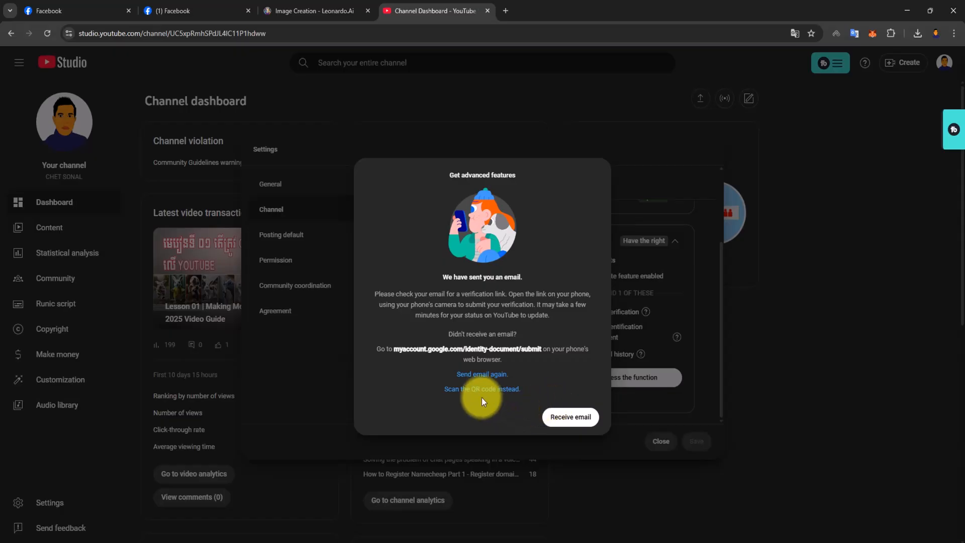
{"action": "left_click", "coordinate": [551, 419]}
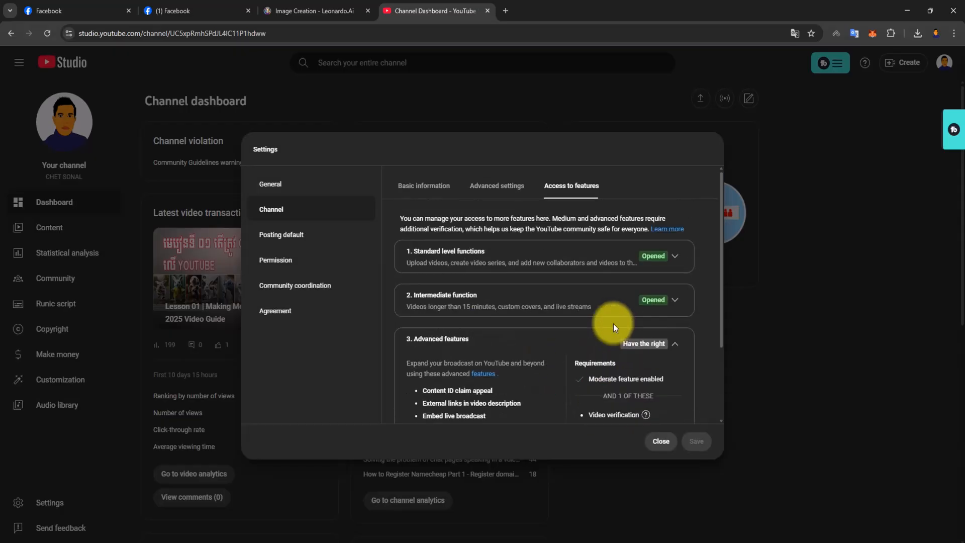
{"action": "left_click", "coordinate": [662, 441]}
- Open the channel's Community Guidelines warning details and highlight the expiry date of the February 27, 2025 warning
{"action": "left_click", "coordinate": [322, 161]}
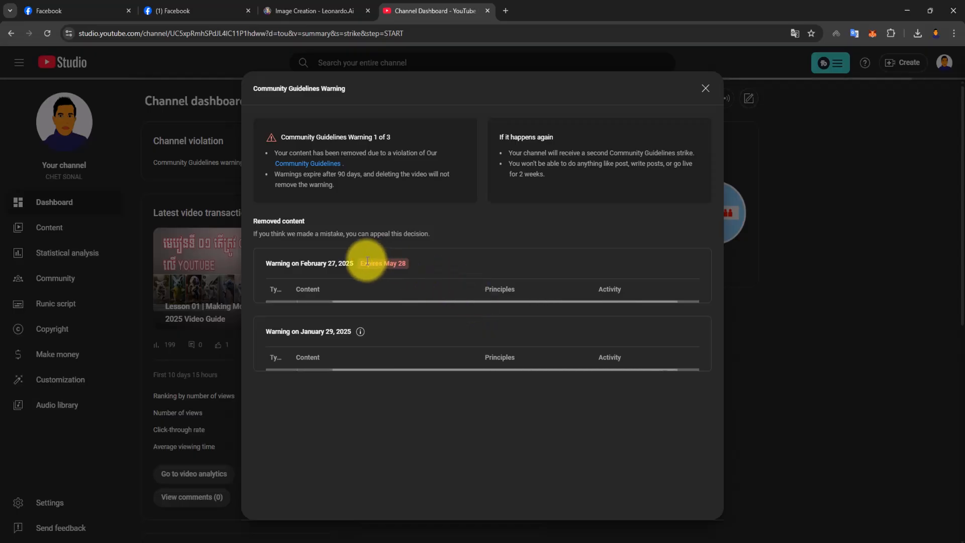
{"action": "left_click_drag", "start_coordinate": [363, 263], "coordinate": [427, 262]}
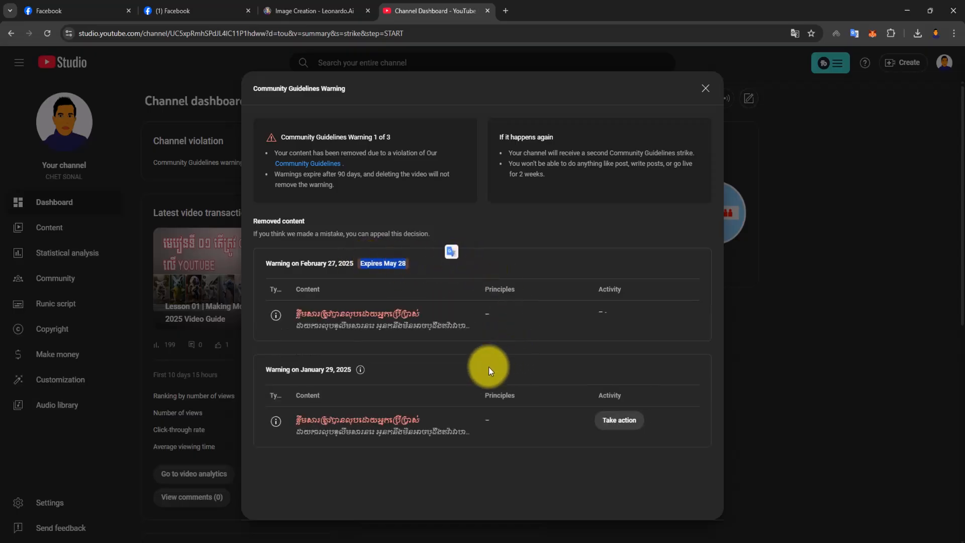
- Close the Community Guidelines warning details and look over the channel's uploaded video list
{"action": "left_click", "coordinate": [518, 263]}
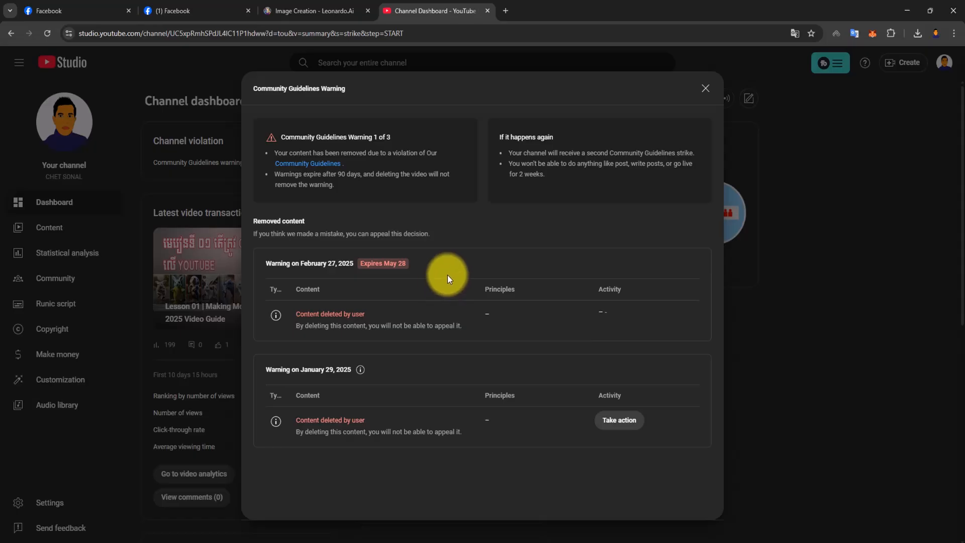
{"action": "left_click", "coordinate": [706, 88]}
{"action": "left_click", "coordinate": [55, 227]}
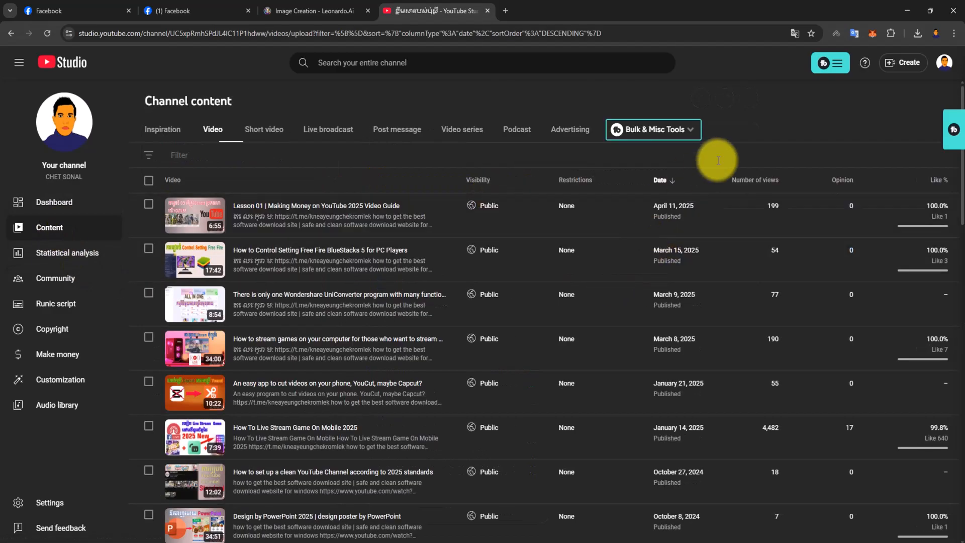
{"action": "scroll", "coordinate": [512, 299], "scroll_direction": "down", "scroll_amount": 1}
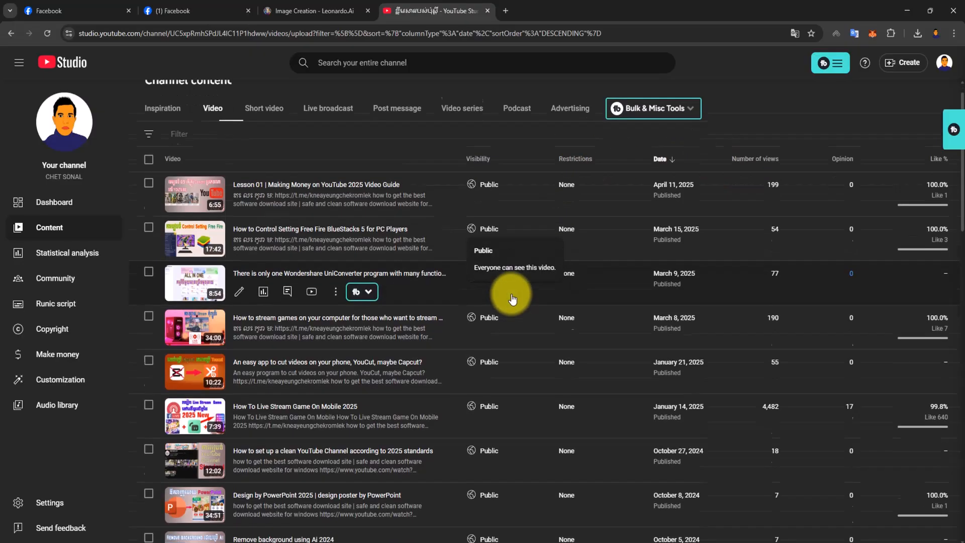
{"action": "scroll", "coordinate": [512, 299], "scroll_direction": "up", "scroll_amount": 1}
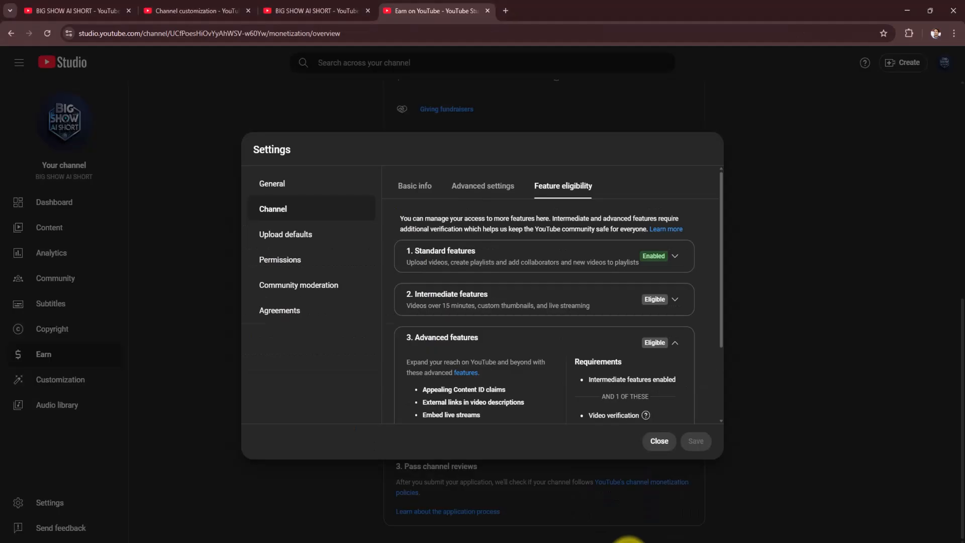
- On the BIG SHOW AI SHORT channel, review the advanced and intermediate feature requirements, then close the settings
{"action": "scroll", "coordinate": [629, 398], "scroll_direction": "down", "scroll_amount": 2}
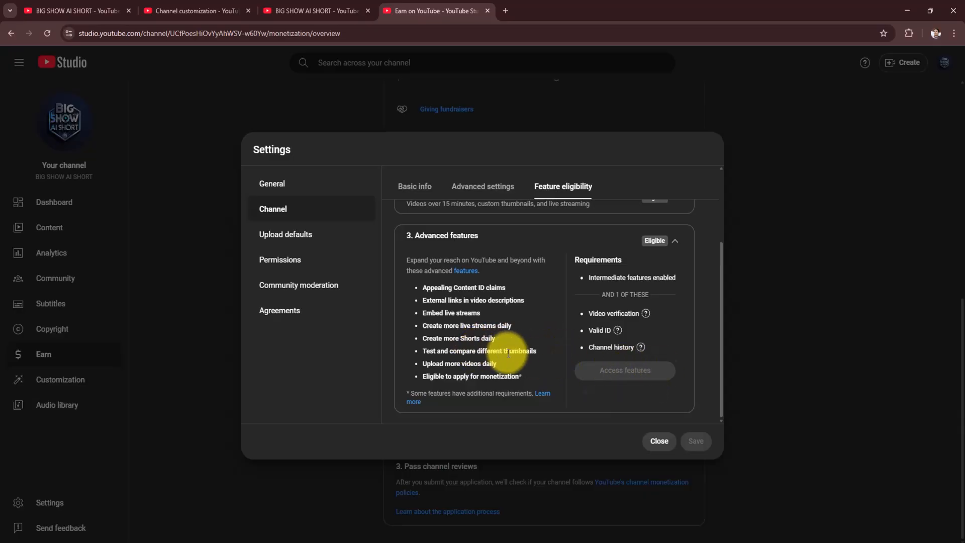
{"action": "scroll", "coordinate": [509, 350], "scroll_direction": "up", "scroll_amount": 2}
{"action": "scroll", "coordinate": [526, 347], "scroll_direction": "down", "scroll_amount": 1}
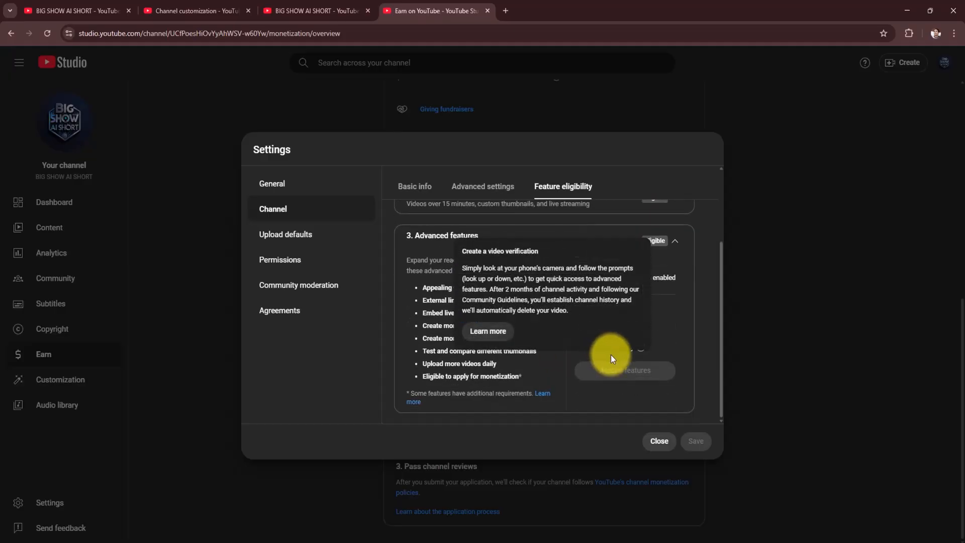
{"action": "scroll", "coordinate": [639, 332], "scroll_direction": "up", "scroll_amount": 2}
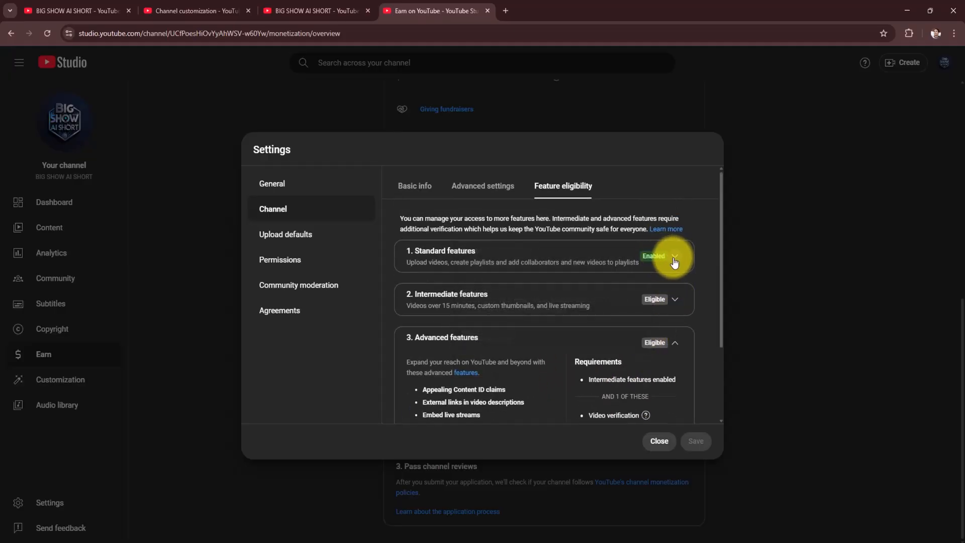
{"action": "left_click", "coordinate": [662, 299]}
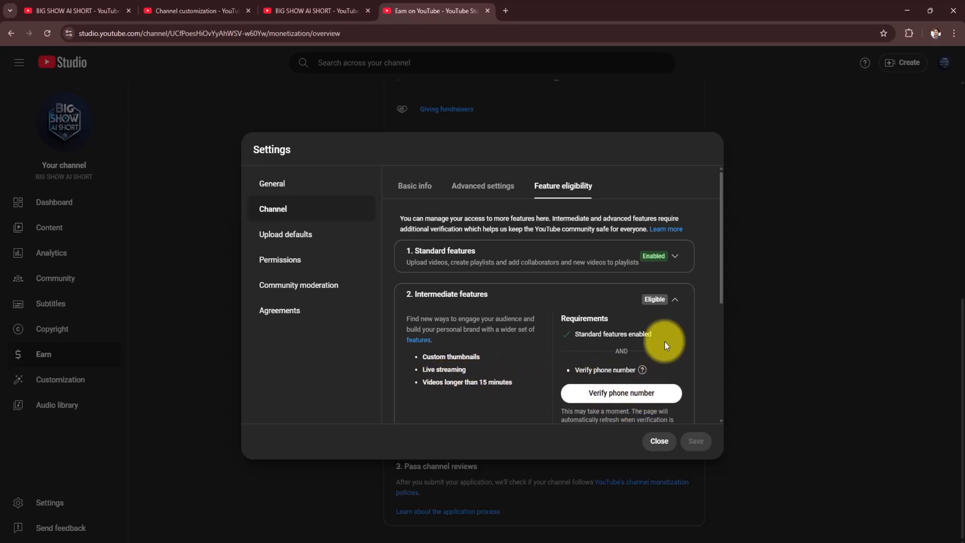
{"action": "left_click", "coordinate": [657, 441]}
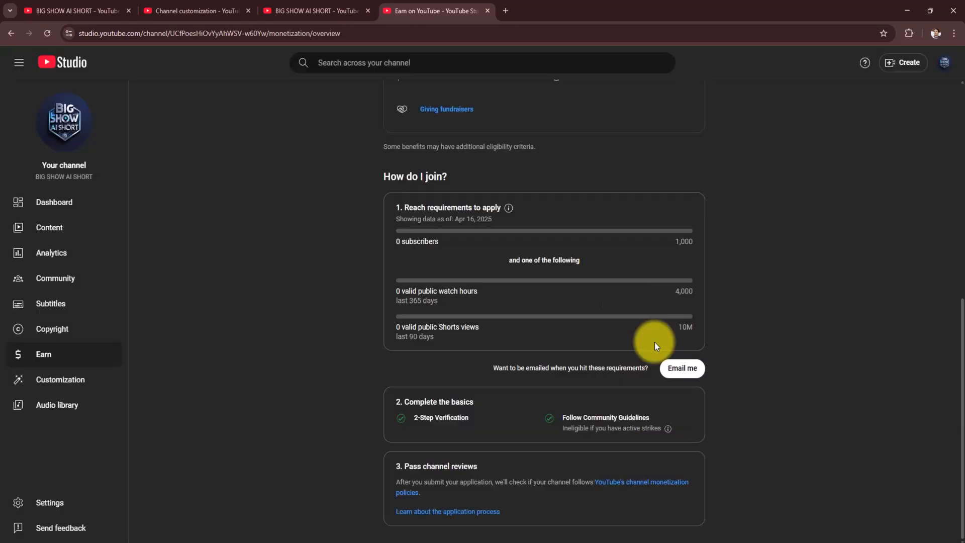
{"action": "scroll", "coordinate": [352, 286], "scroll_direction": "up", "scroll_amount": 3}
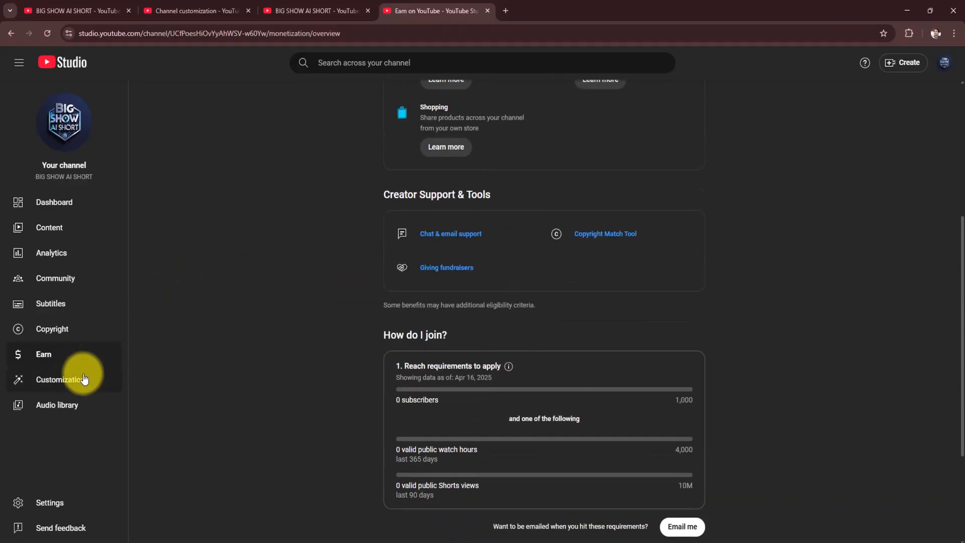
- Reopen the settings and look through the channel options, upload defaults and permissions
{"action": "left_click", "coordinate": [69, 502]}
{"action": "left_click", "coordinate": [289, 212]}
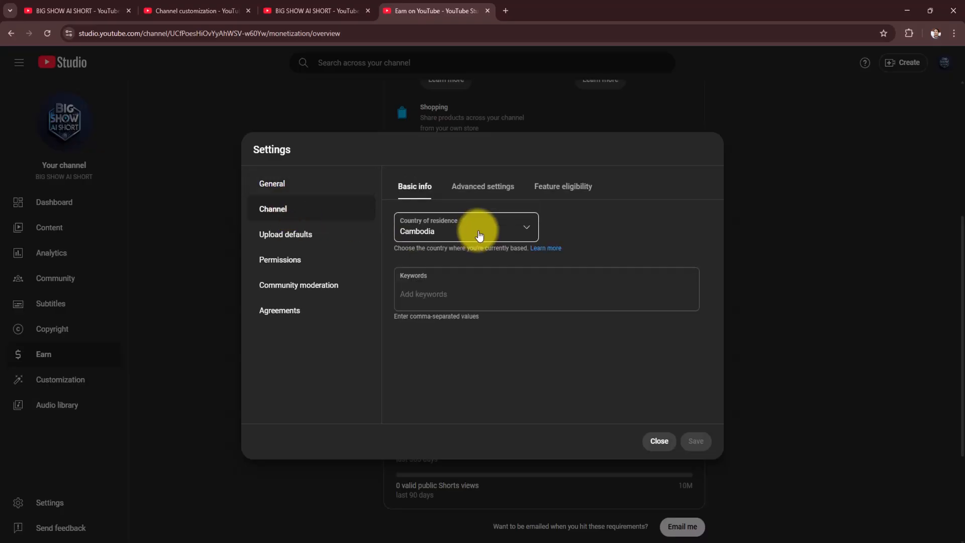
{"action": "left_click", "coordinate": [578, 197]}
{"action": "left_click", "coordinate": [283, 235]}
{"action": "left_click", "coordinate": [287, 260]}
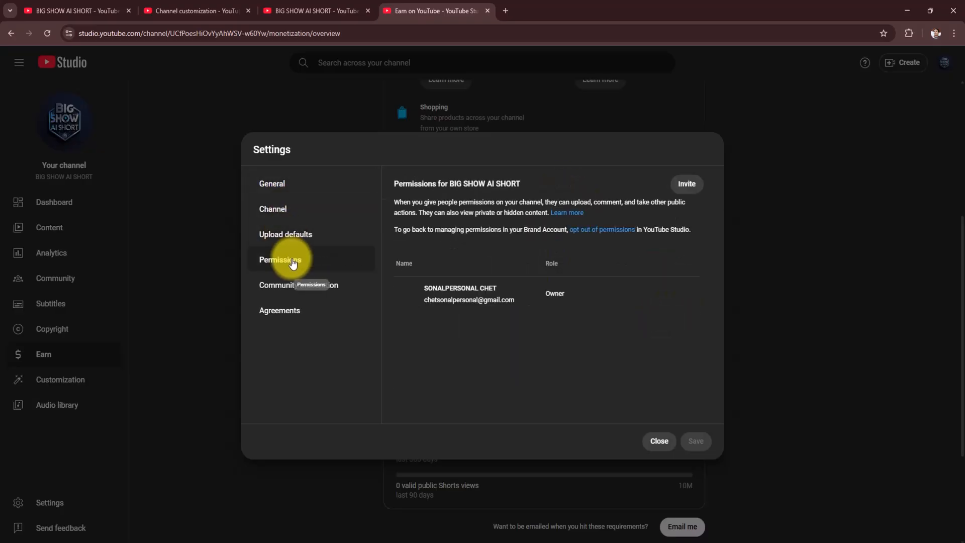
- Copy the selected English welcome text from the Word document and paste it as the default upload description in YouTube Studio
{"action": "left_click", "coordinate": [291, 230]}
{"action": "left_click", "coordinate": [459, 308]}
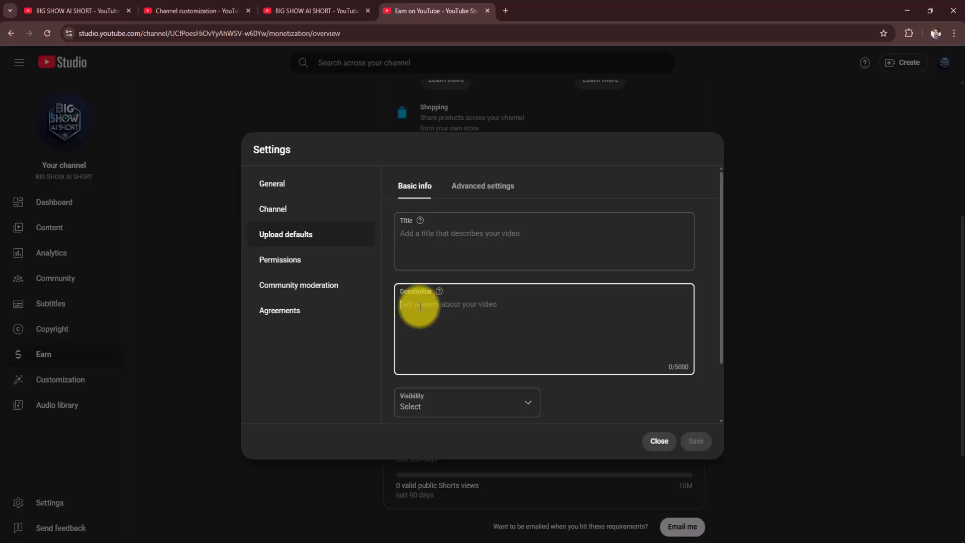
{"action": "left_click", "coordinate": [679, 542]}
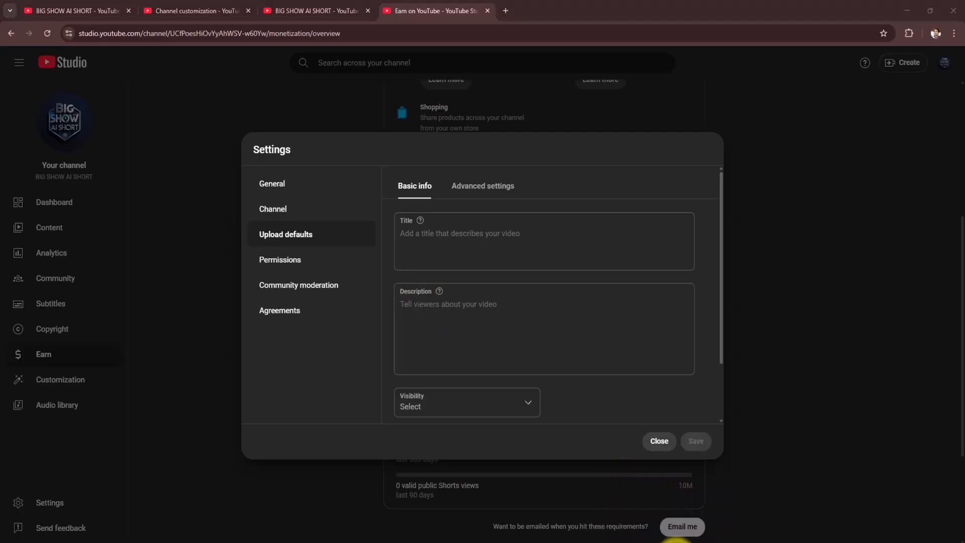
{"action": "right_click", "coordinate": [352, 231]}
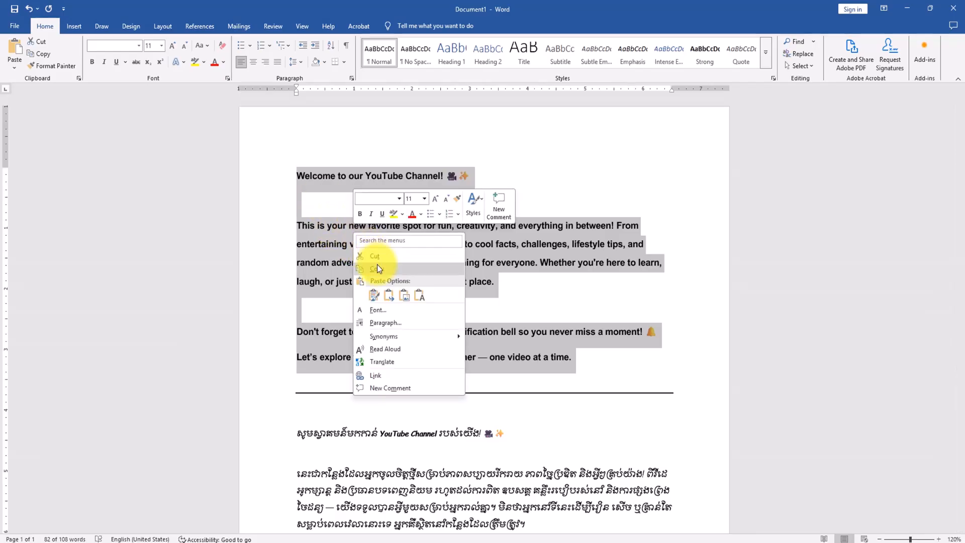
{"action": "left_click", "coordinate": [377, 264]}
{"action": "left_click", "coordinate": [540, 542]}
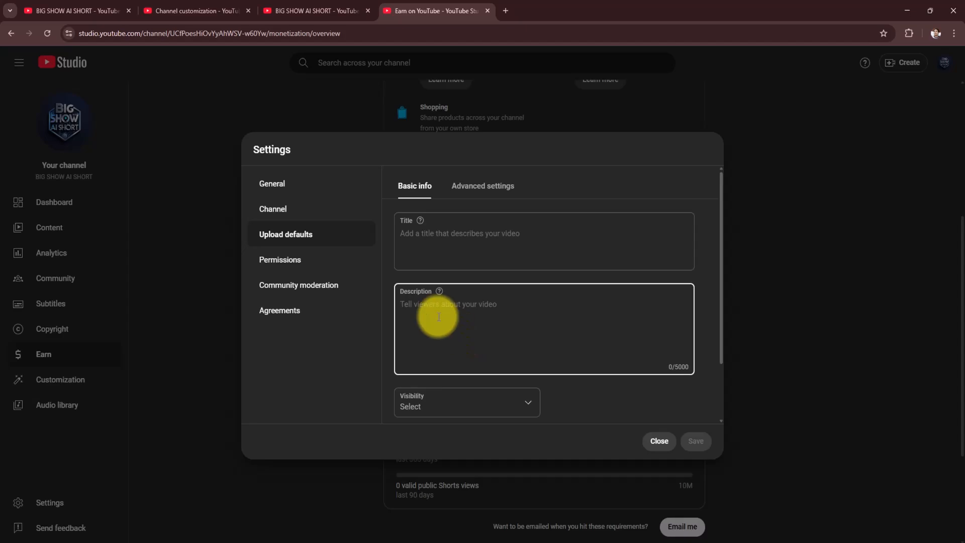
{"action": "right_click", "coordinate": [439, 318]}
{"action": "left_click", "coordinate": [462, 418]}
{"action": "scroll", "coordinate": [554, 322], "scroll_direction": "up", "scroll_amount": 5}
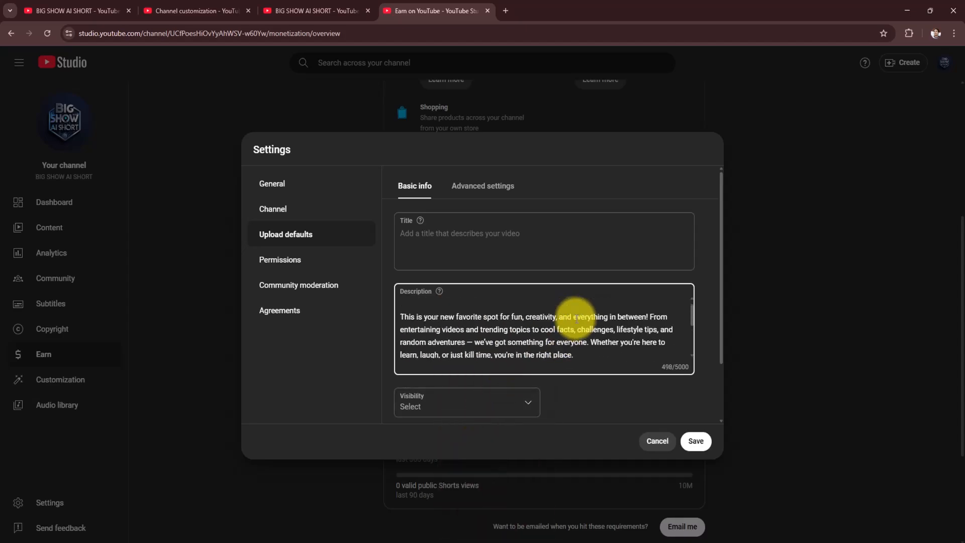
{"action": "scroll", "coordinate": [492, 312], "scroll_direction": "down", "scroll_amount": 5}
{"action": "scroll", "coordinate": [399, 315], "scroll_direction": "up", "scroll_amount": 5}
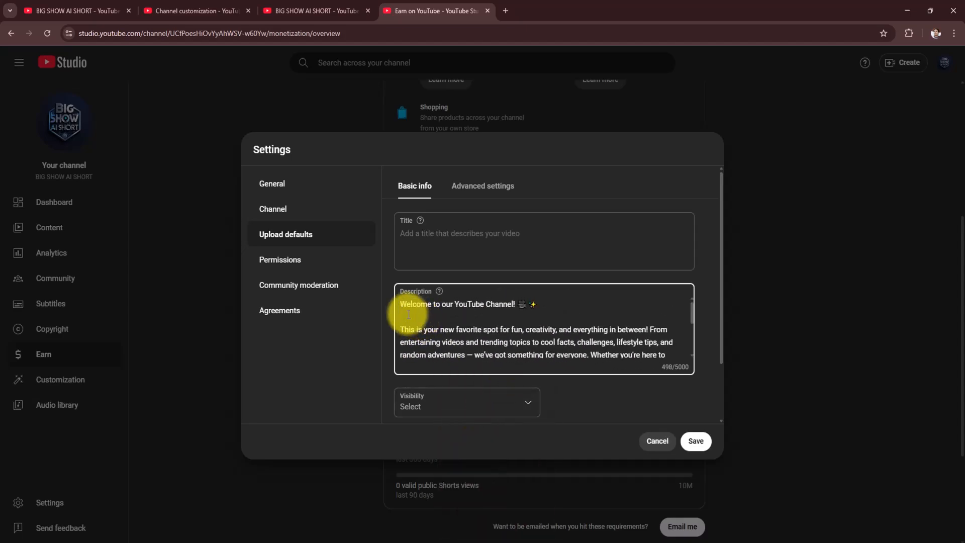
{"action": "scroll", "coordinate": [478, 329], "scroll_direction": "down", "scroll_amount": 1}
- Set the default upload visibility to Public and save the settings
{"action": "scroll", "coordinate": [479, 332], "scroll_direction": "down", "scroll_amount": 5}
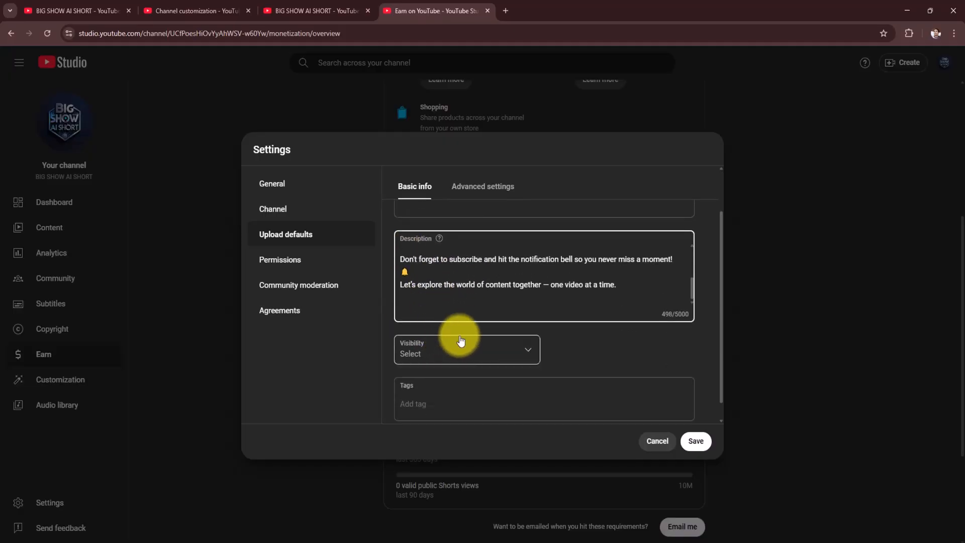
{"action": "left_click", "coordinate": [517, 355]}
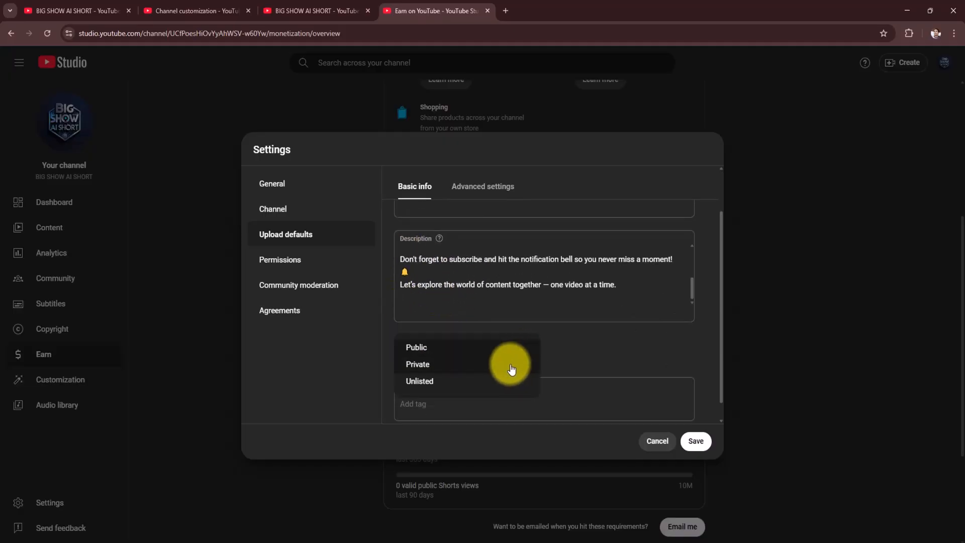
{"action": "left_click", "coordinate": [436, 352]}
{"action": "scroll", "coordinate": [571, 363], "scroll_direction": "down", "scroll_amount": 1}
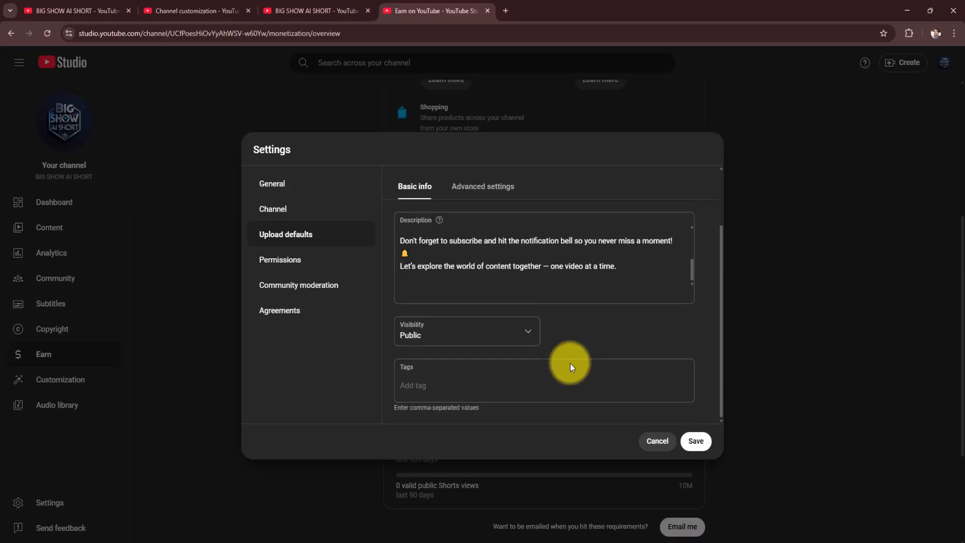
{"action": "left_click", "coordinate": [692, 441]}
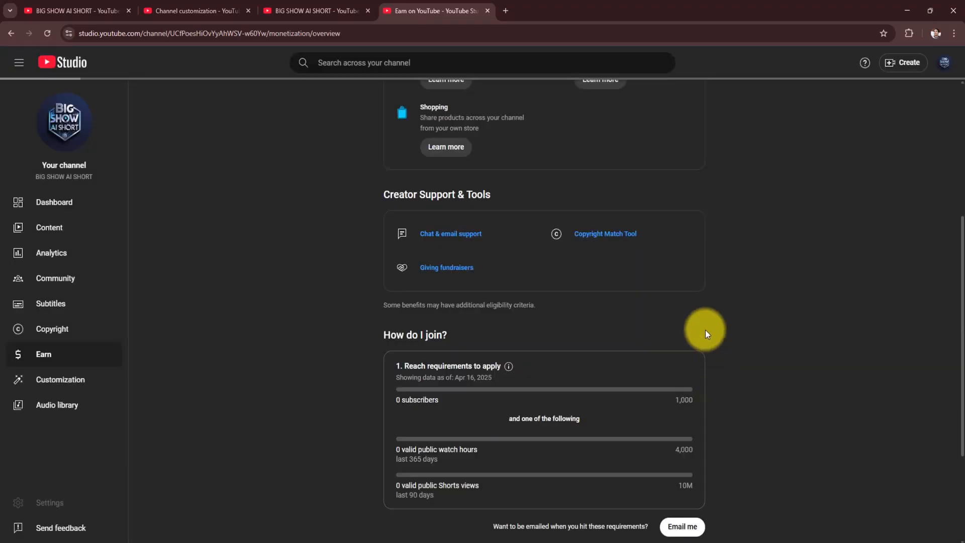
- Reopen the settings and review the channel's advanced settings and feature eligibility
{"action": "left_click", "coordinate": [71, 503]}
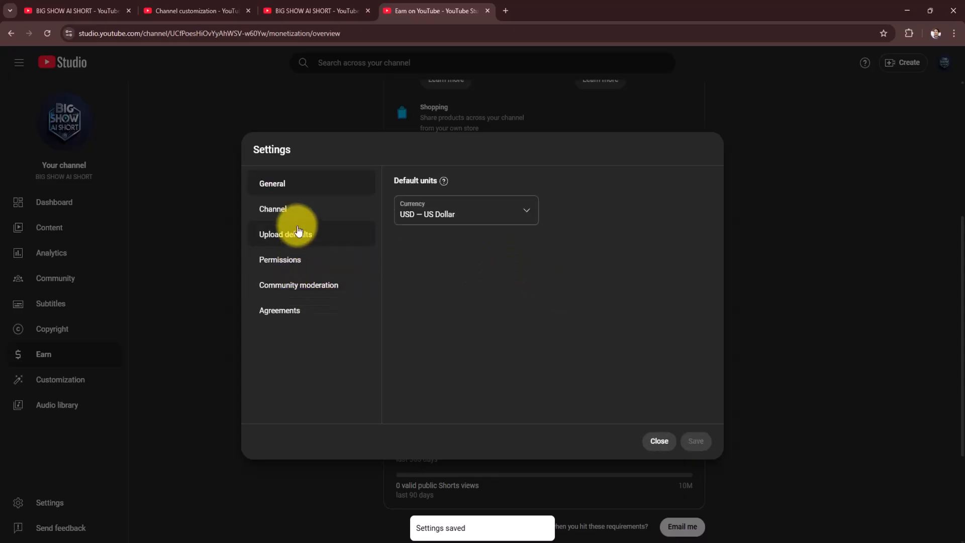
{"action": "left_click", "coordinate": [289, 210]}
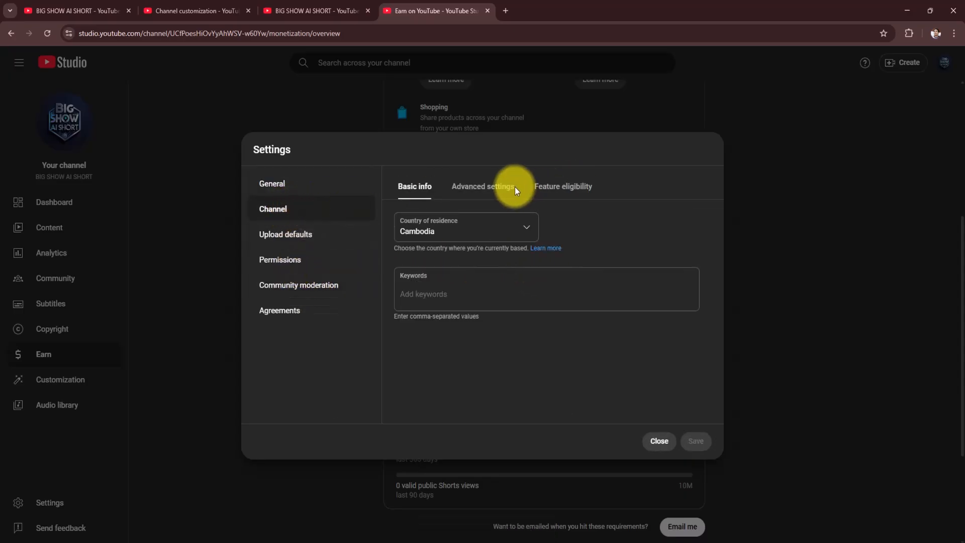
{"action": "left_click", "coordinate": [495, 189]}
{"action": "scroll", "coordinate": [573, 340], "scroll_direction": "down", "scroll_amount": 5}
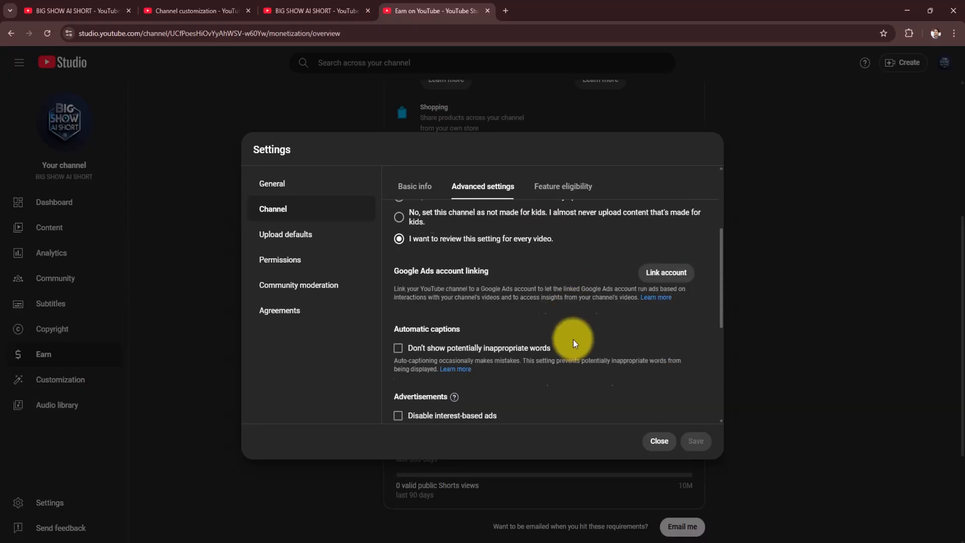
{"action": "scroll", "coordinate": [574, 338], "scroll_direction": "down", "scroll_amount": 2}
{"action": "left_click", "coordinate": [558, 187]}
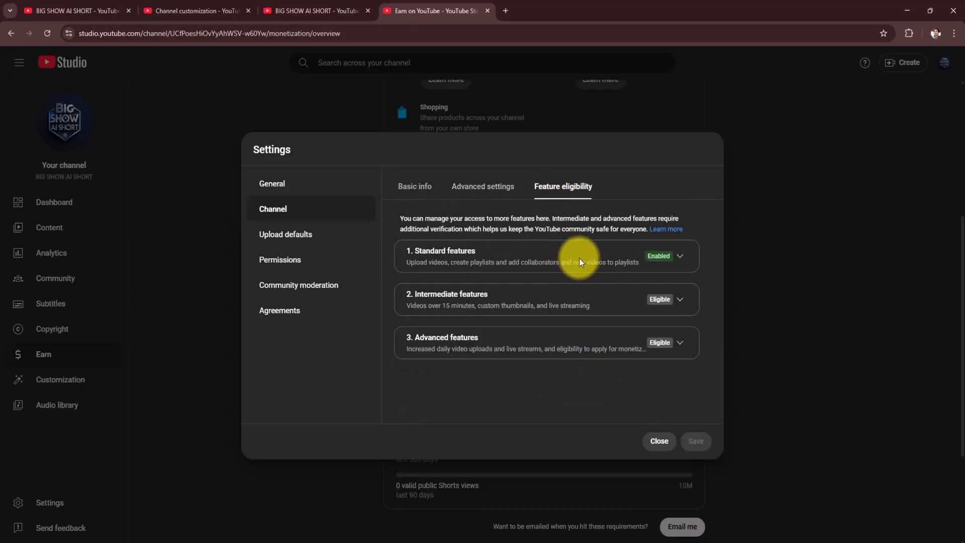
- Check the saved upload defaults and view who has permissions on the channel
{"action": "left_click", "coordinate": [286, 234]}
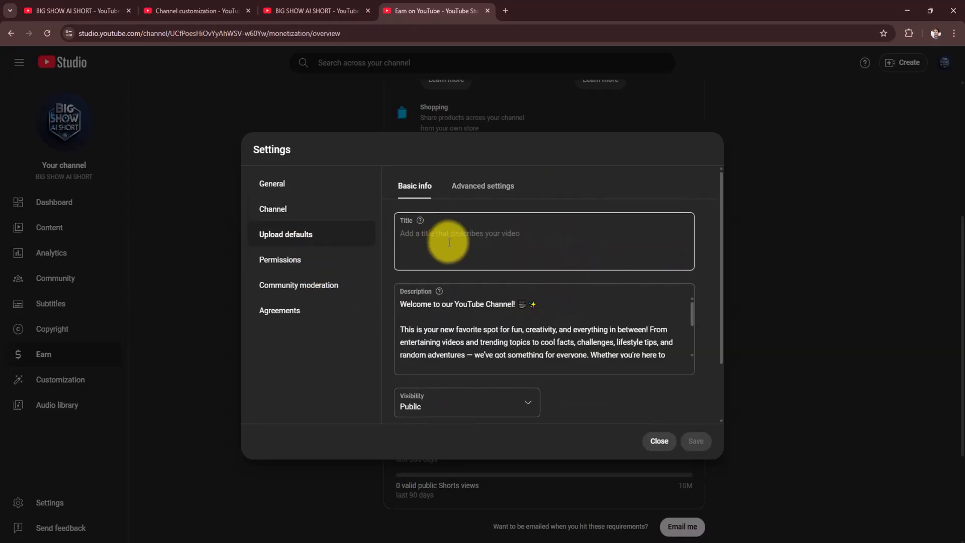
{"action": "scroll", "coordinate": [512, 347], "scroll_direction": "down", "scroll_amount": 5}
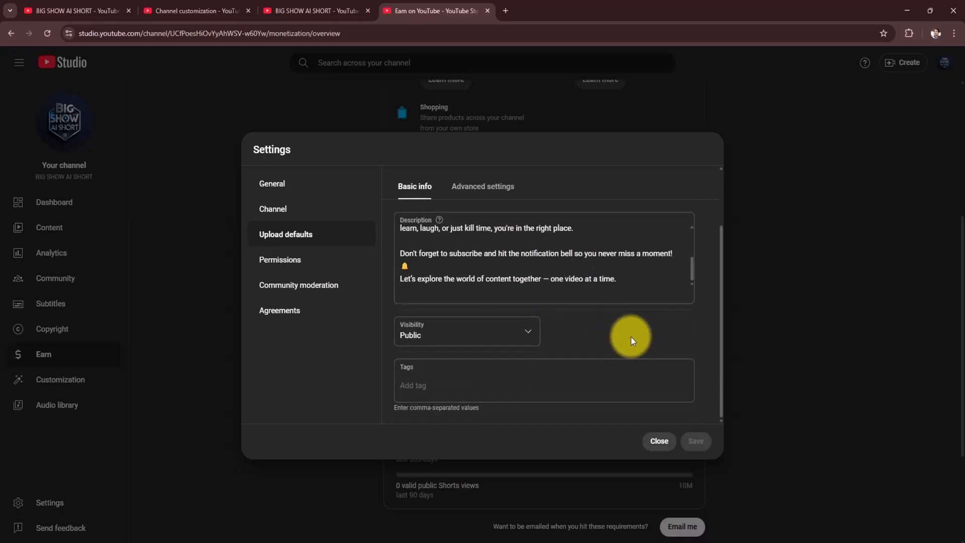
{"action": "left_click", "coordinate": [292, 271]}
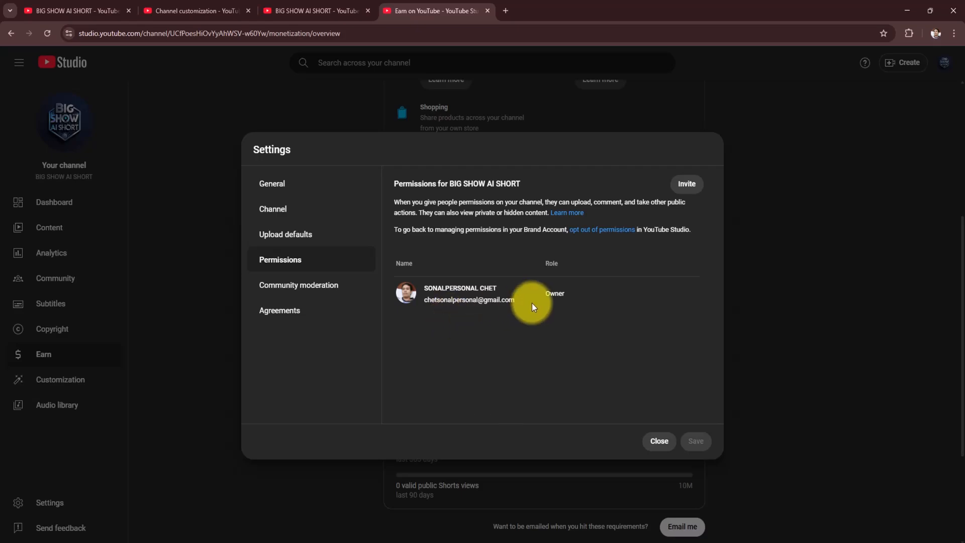
- Review the community moderation filters and the default moderation options for comments and live chat without changing them
{"action": "left_click", "coordinate": [290, 284]}
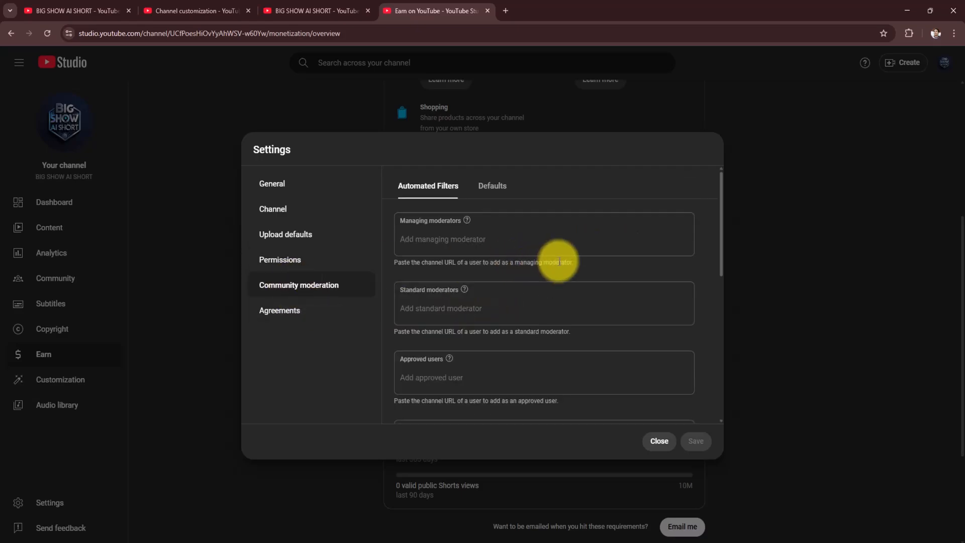
{"action": "left_click", "coordinate": [492, 189]}
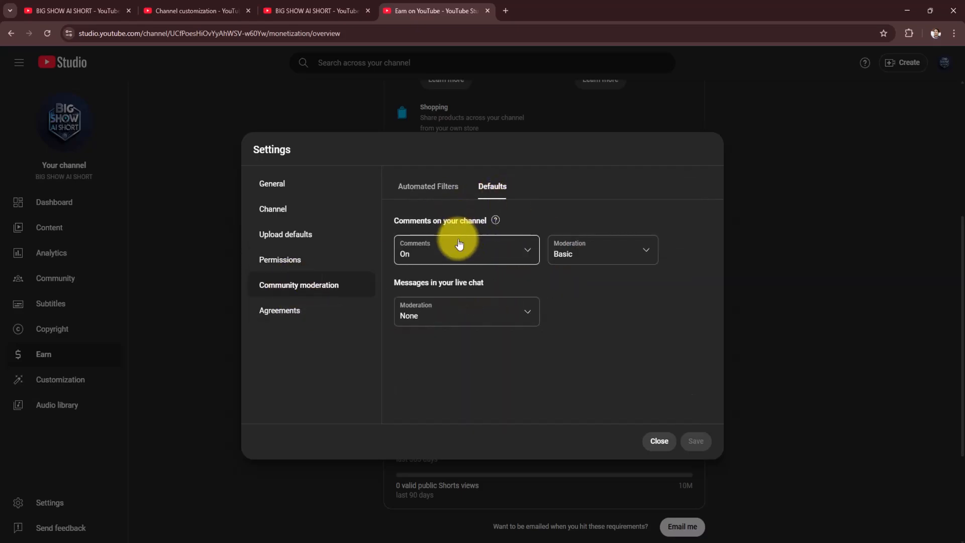
{"action": "left_click", "coordinate": [606, 258]}
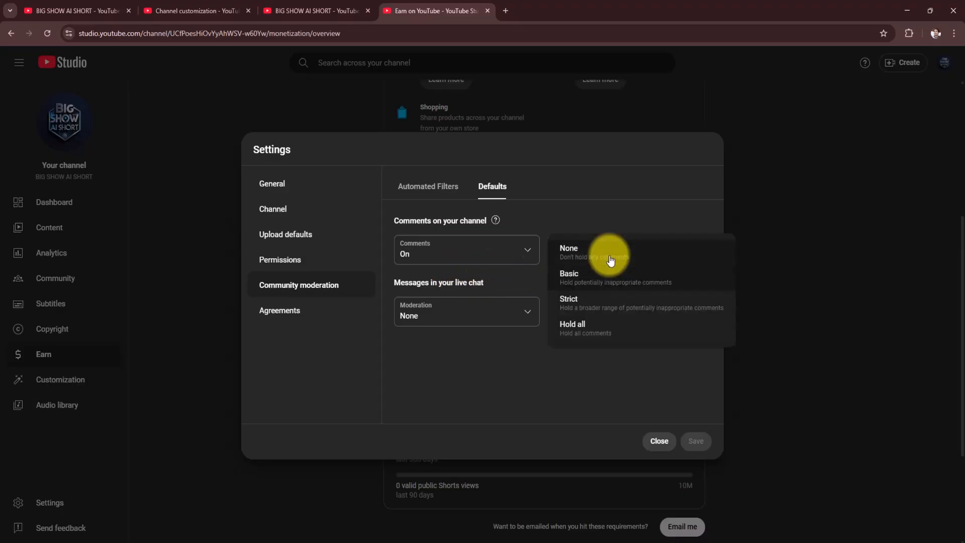
{"action": "left_click", "coordinate": [497, 322]}
{"action": "left_click", "coordinate": [488, 316]}
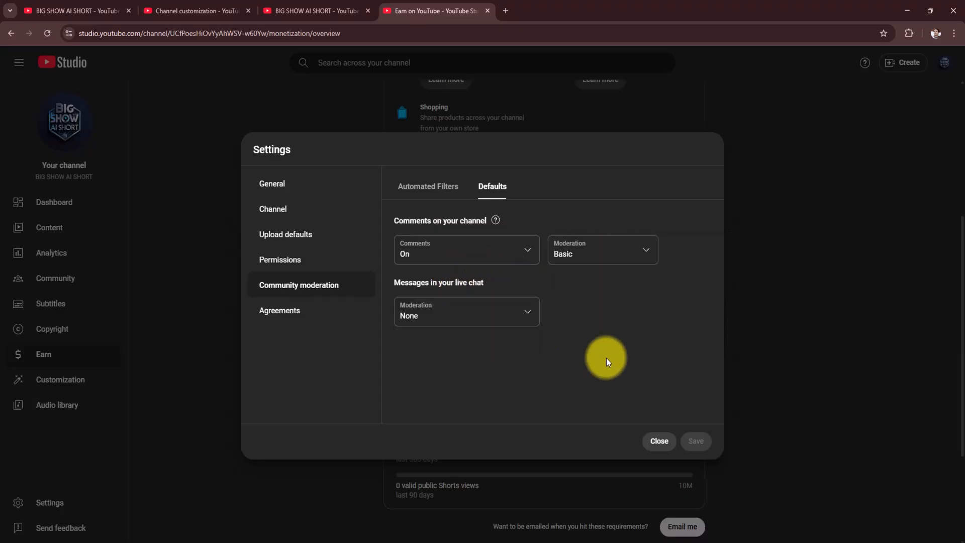
{"action": "left_click", "coordinate": [606, 358]}
- View the agreements and general settings, and return to the channel's basic info
{"action": "left_click", "coordinate": [305, 323]}
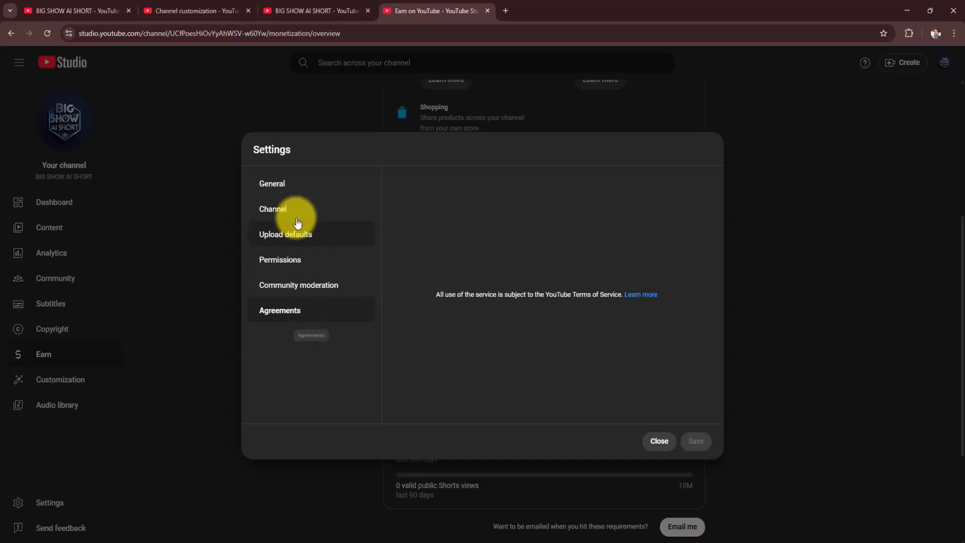
{"action": "left_click", "coordinate": [275, 187]}
{"action": "left_click", "coordinate": [276, 212]}
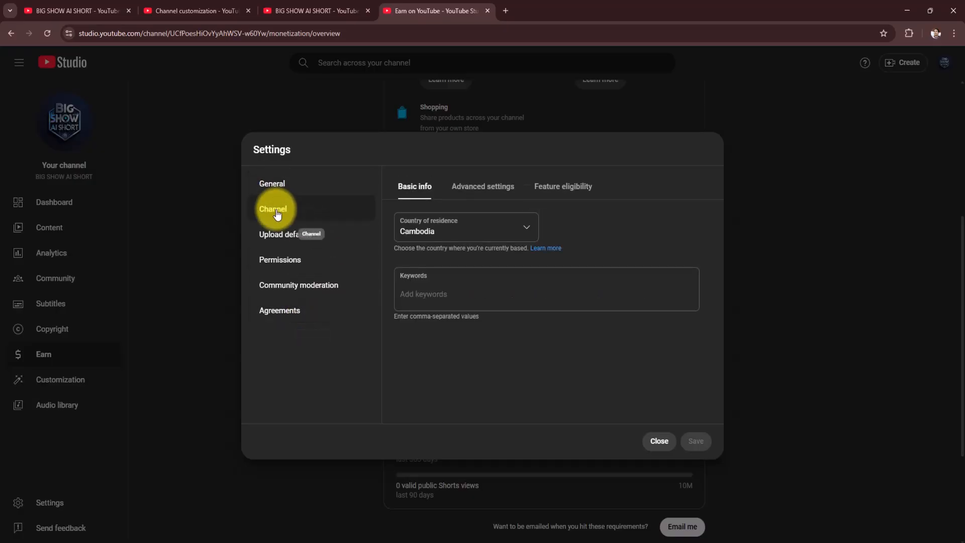
- Look over the channel's advanced settings and basic info, the agreements, and the community moderation filters and defaults
{"action": "left_click", "coordinate": [472, 196]}
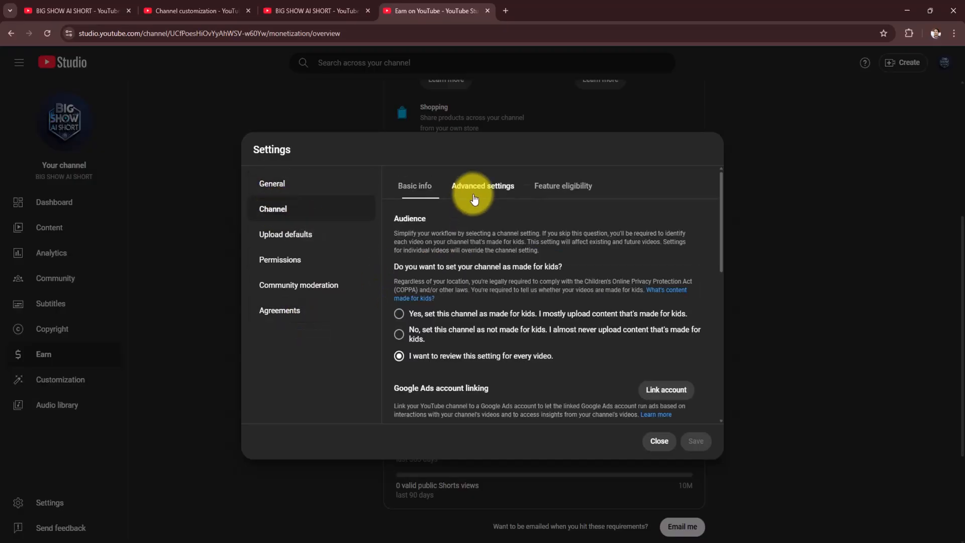
{"action": "left_click", "coordinate": [422, 187]}
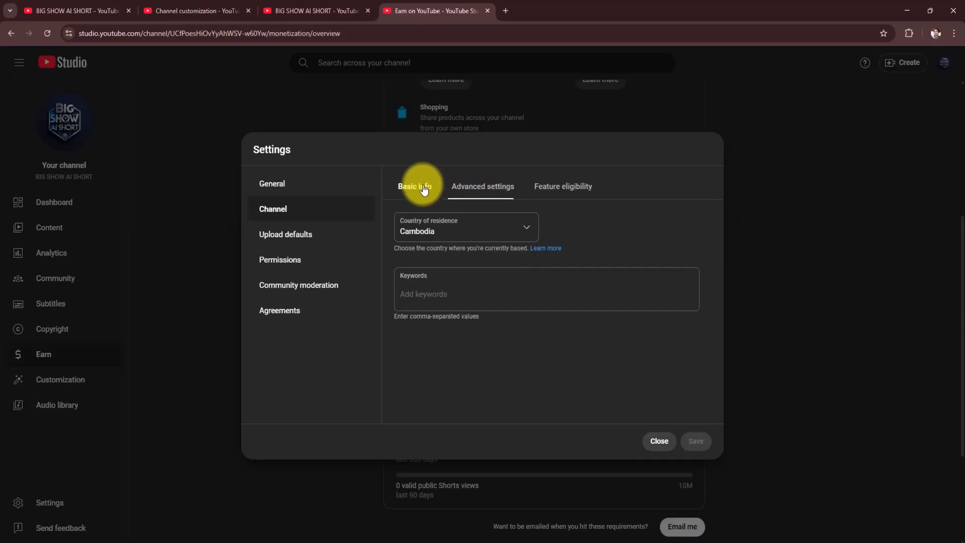
{"action": "left_click", "coordinate": [294, 311]}
{"action": "left_click", "coordinate": [292, 294]}
{"action": "left_click", "coordinate": [493, 187]}
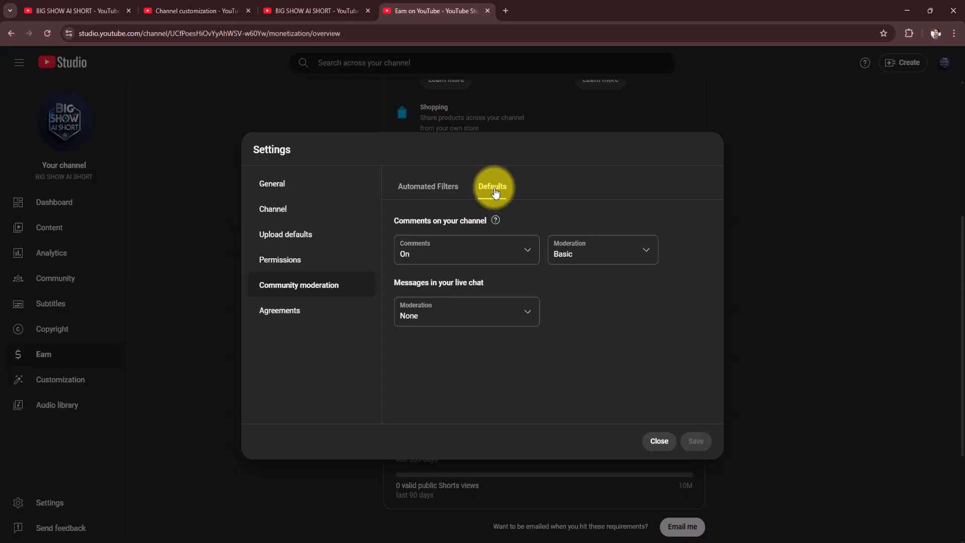
{"action": "left_click", "coordinate": [440, 187]}
- Review the channel's basic info, advanced settings and feature eligibility levels
{"action": "left_click", "coordinate": [286, 212]}
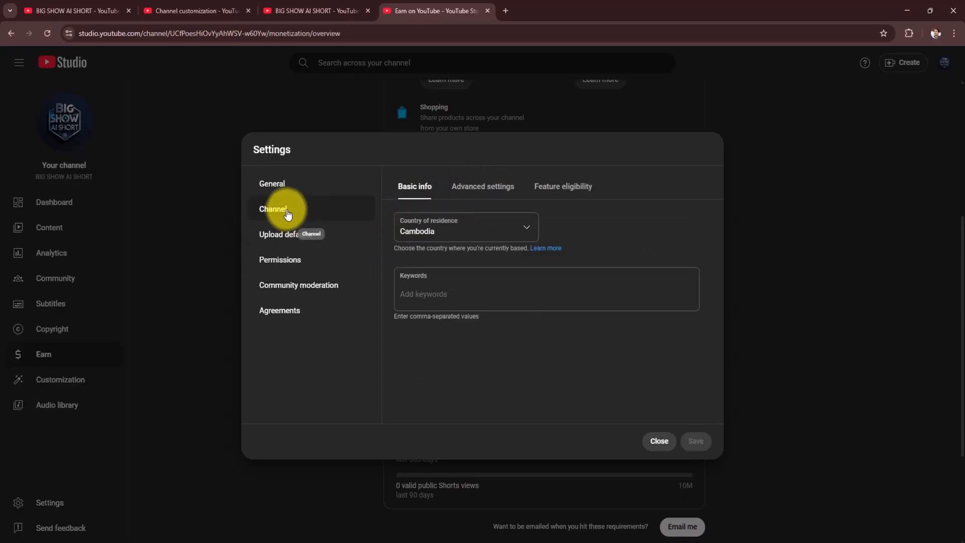
{"action": "left_click", "coordinate": [491, 197]}
{"action": "scroll", "coordinate": [553, 314], "scroll_direction": "down", "scroll_amount": 5}
{"action": "scroll", "coordinate": [578, 316], "scroll_direction": "down", "scroll_amount": 3}
{"action": "left_click", "coordinate": [570, 187]}
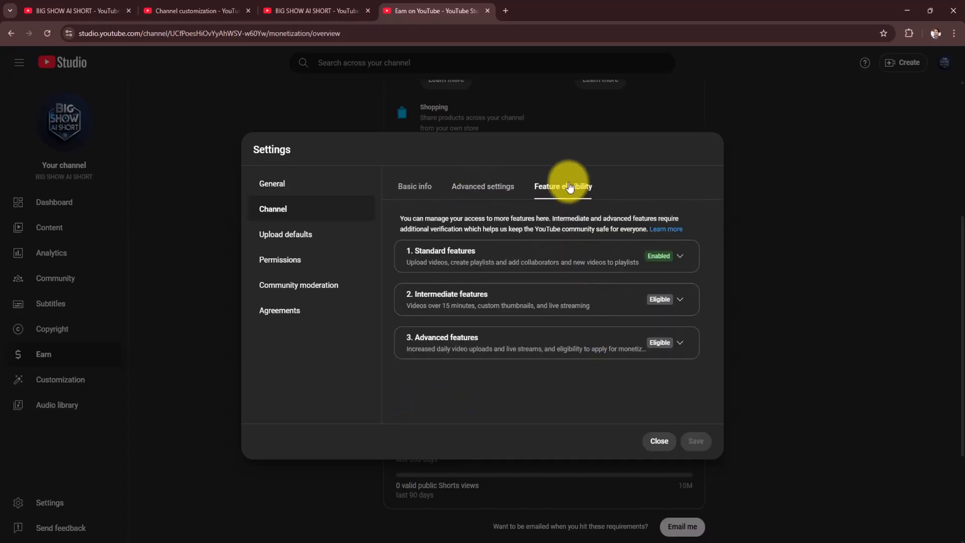
- View the upload defaults, permissions, community moderation and agreements, and close the settings without changes
{"action": "left_click", "coordinate": [306, 243]}
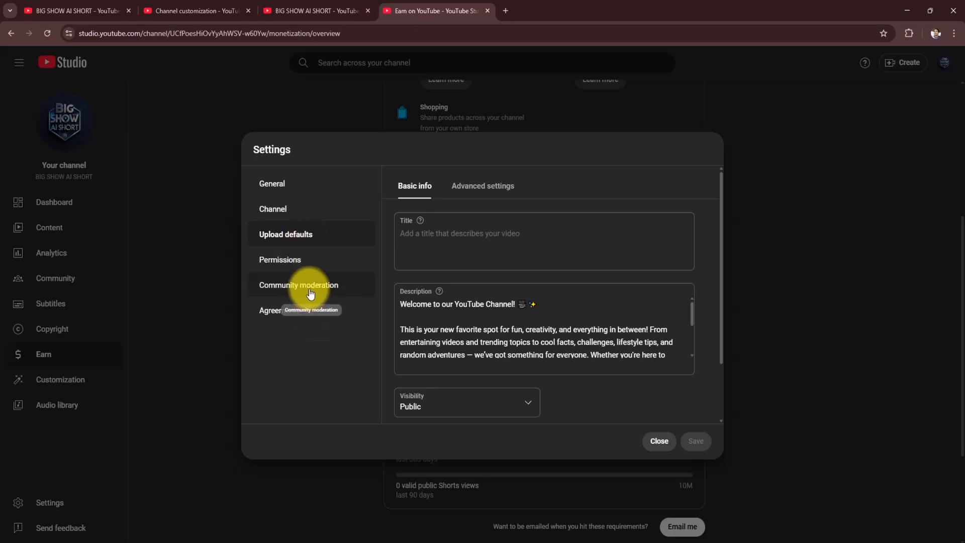
{"action": "left_click", "coordinate": [297, 261]}
{"action": "left_click", "coordinate": [295, 294]}
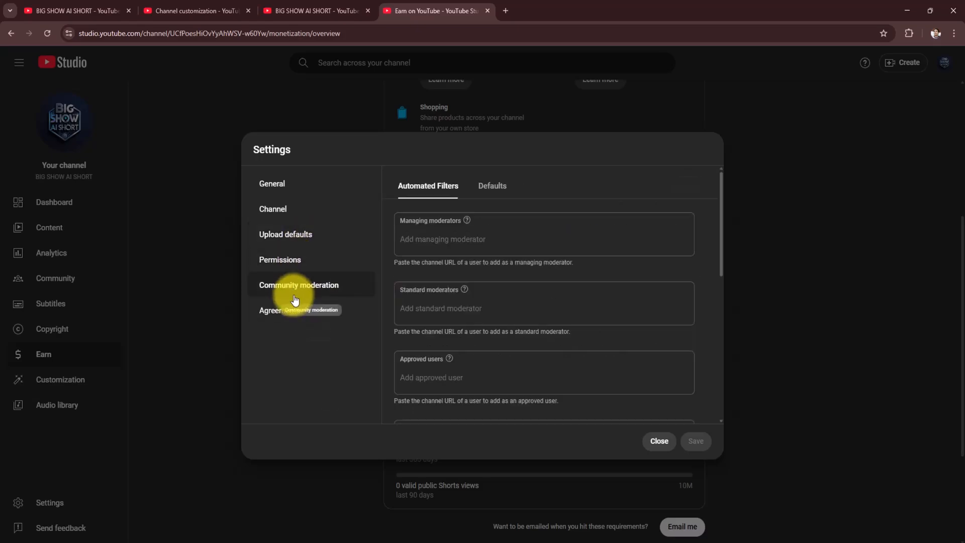
{"action": "left_click", "coordinate": [285, 314]}
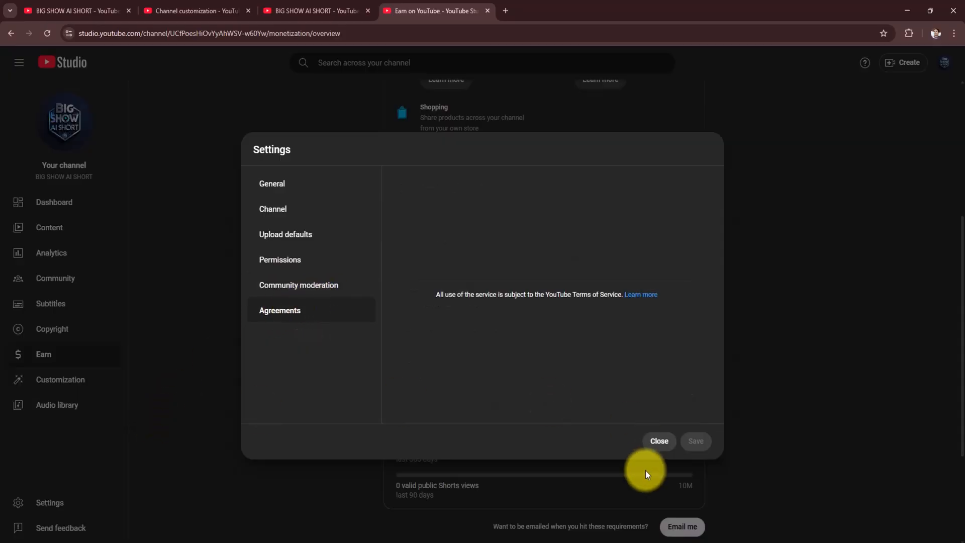
{"action": "left_click", "coordinate": [662, 445]}
- Review the channel customization's profile and Home tab layout, and view the channel's video content list
{"action": "left_click", "coordinate": [65, 381]}
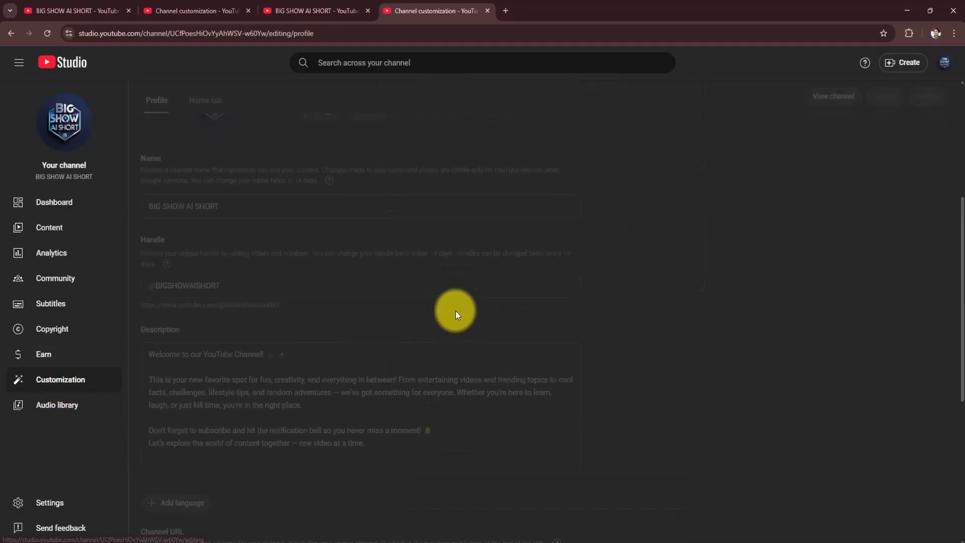
{"action": "scroll", "coordinate": [510, 324], "scroll_direction": "down", "scroll_amount": 6}
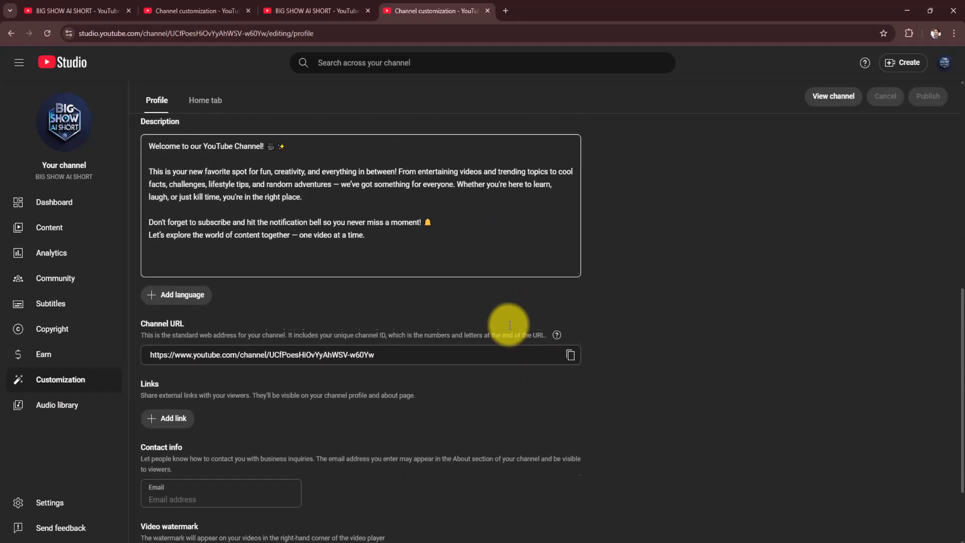
{"action": "scroll", "coordinate": [512, 327], "scroll_direction": "up", "scroll_amount": 8}
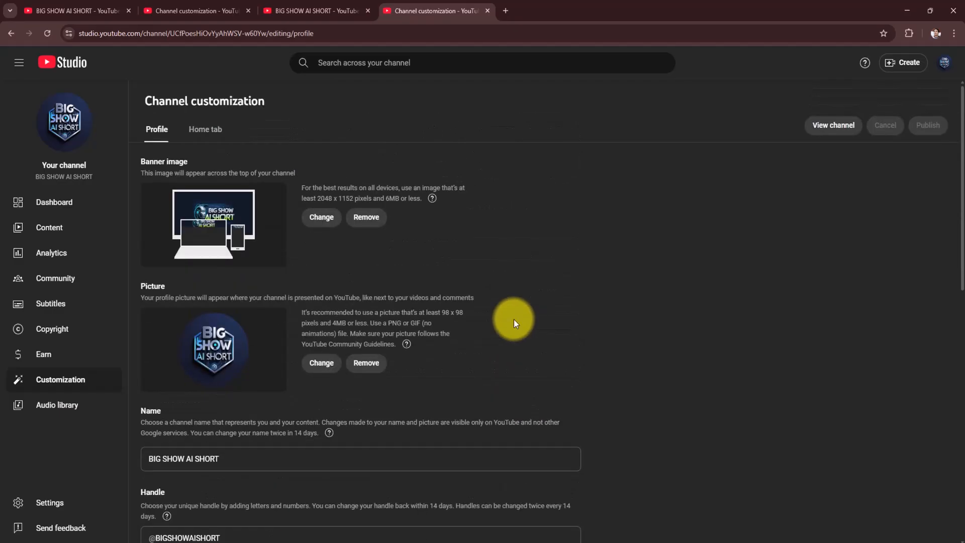
{"action": "left_click", "coordinate": [206, 129]}
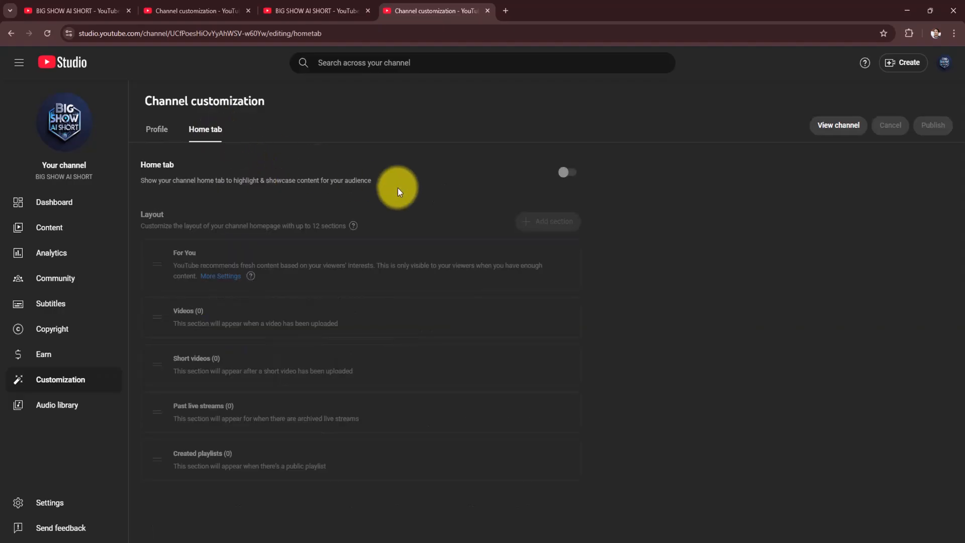
{"action": "left_click", "coordinate": [56, 206]}
{"action": "left_click", "coordinate": [49, 228]}
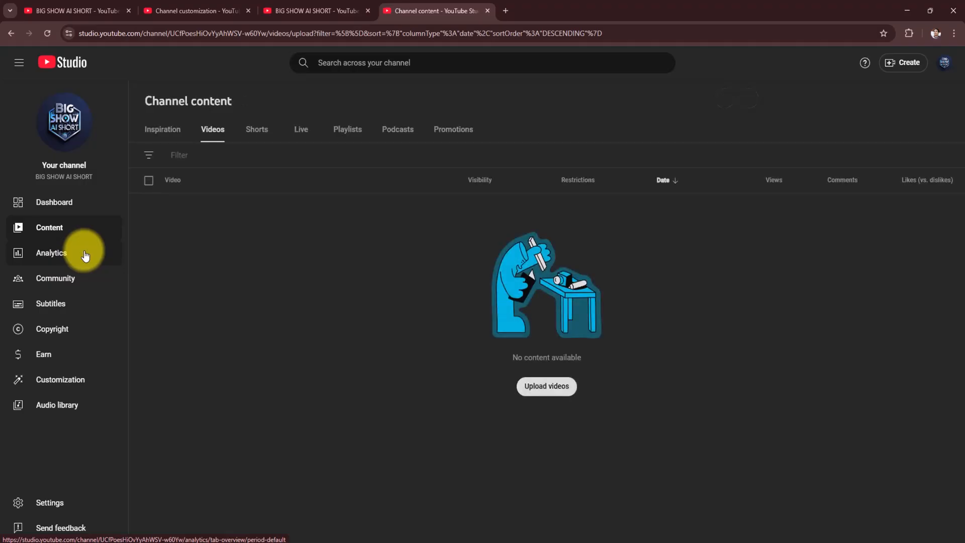
- Reopen the settings and view the channel's basic info and feature eligibility
{"action": "left_click", "coordinate": [50, 503]}
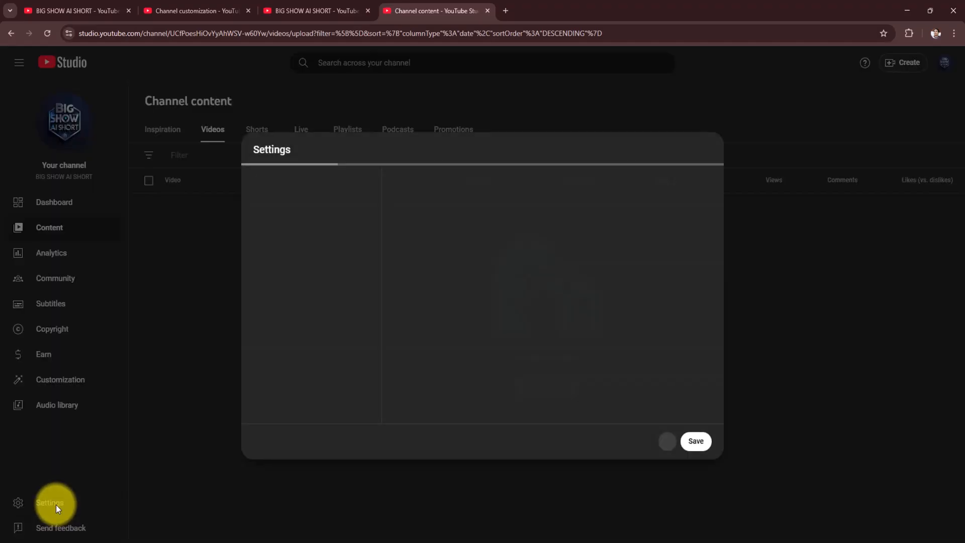
{"action": "left_click", "coordinate": [284, 214]}
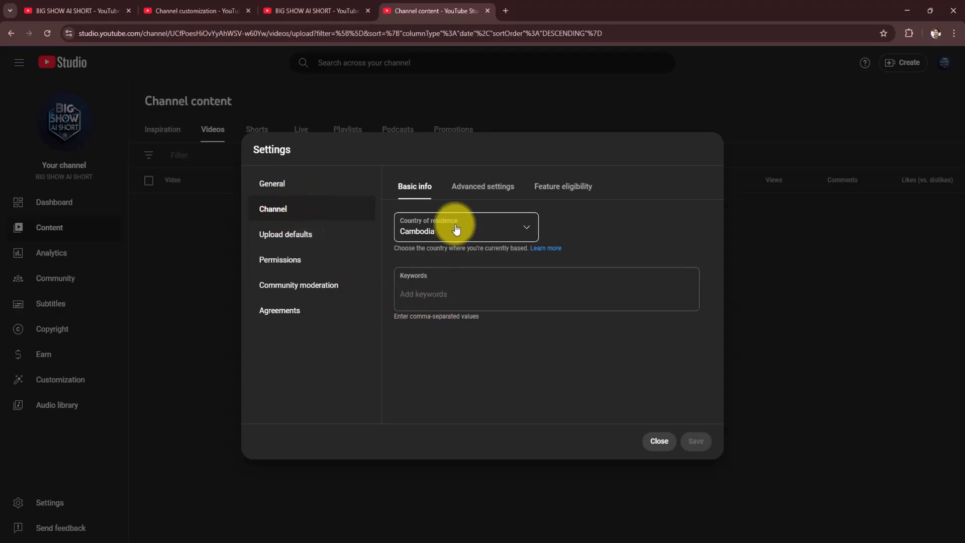
{"action": "left_click", "coordinate": [457, 186]}
{"action": "left_click", "coordinate": [563, 186]}
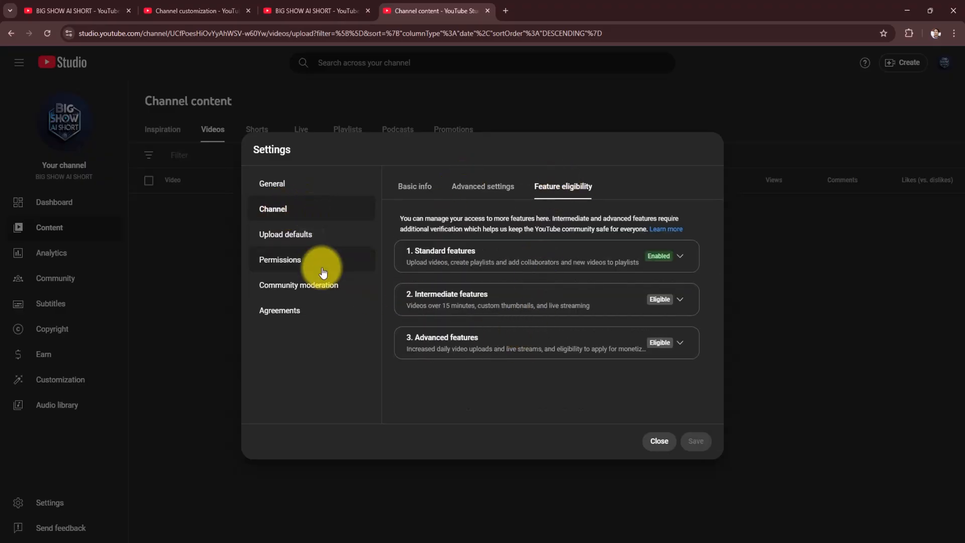
- Examine the default upload description and visibility options without changing them, and view the channel's permissions
{"action": "left_click", "coordinate": [285, 234]}
{"action": "scroll", "coordinate": [682, 318], "scroll_direction": "down", "scroll_amount": 5}
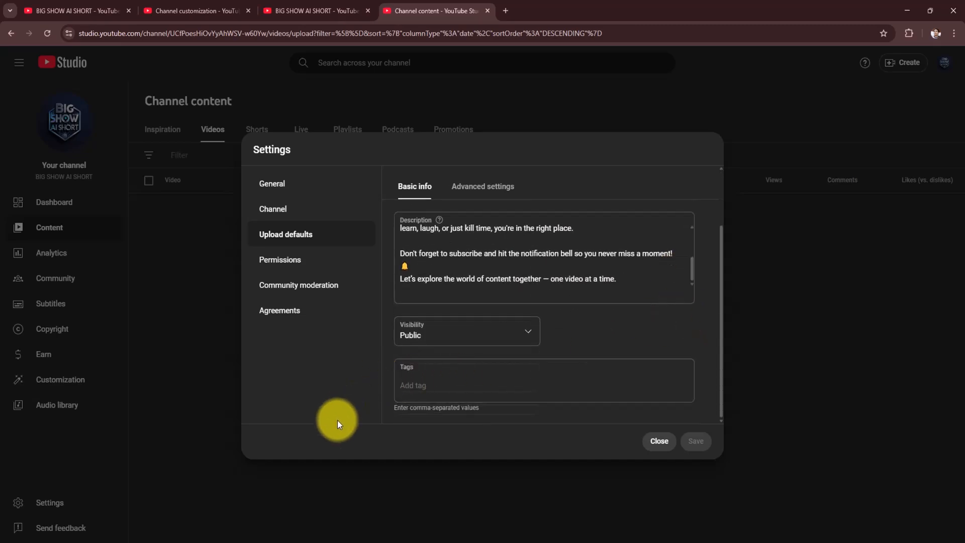
{"action": "left_click", "coordinate": [528, 333]}
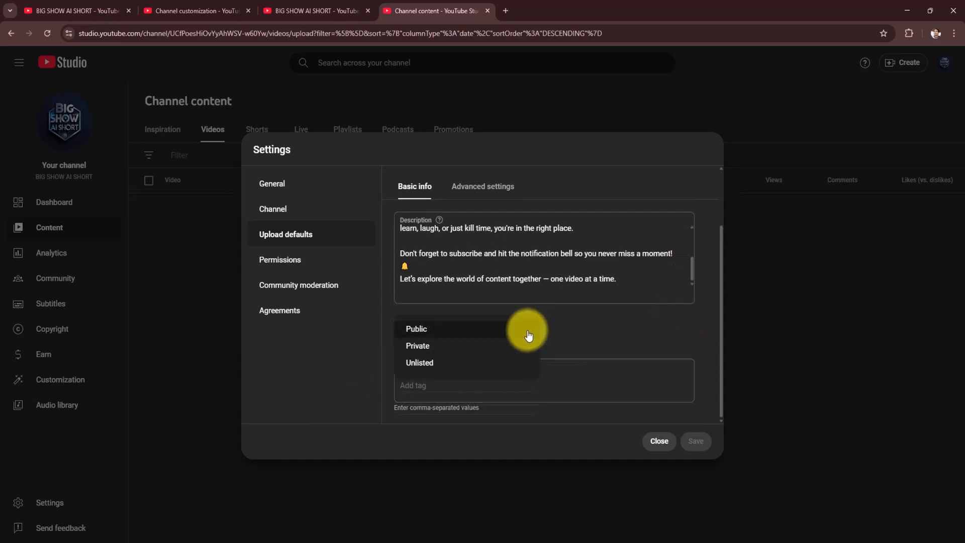
{"action": "left_click", "coordinate": [622, 334]}
{"action": "left_click", "coordinate": [321, 262]}
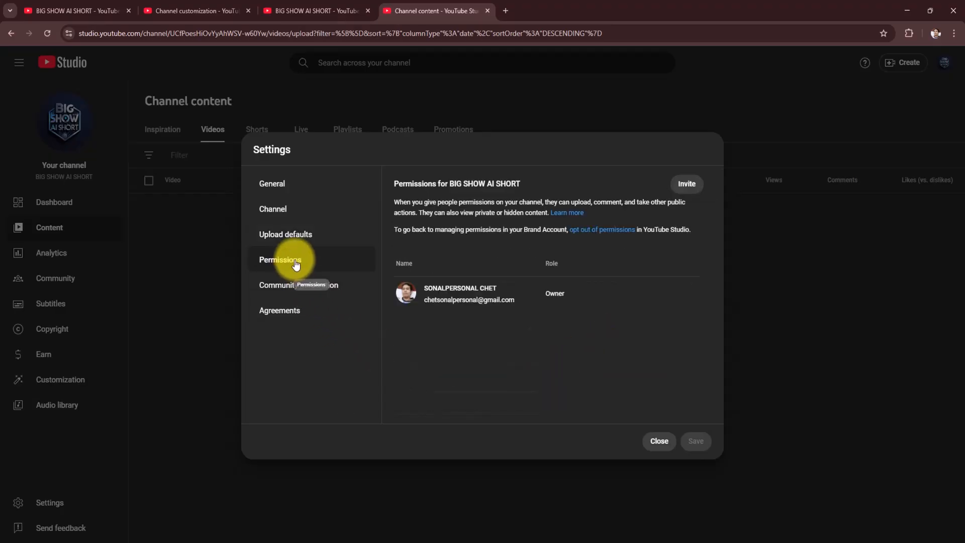
- Inspect the default comment options under community moderation without changing them, and view the agreements
{"action": "left_click", "coordinate": [331, 281]}
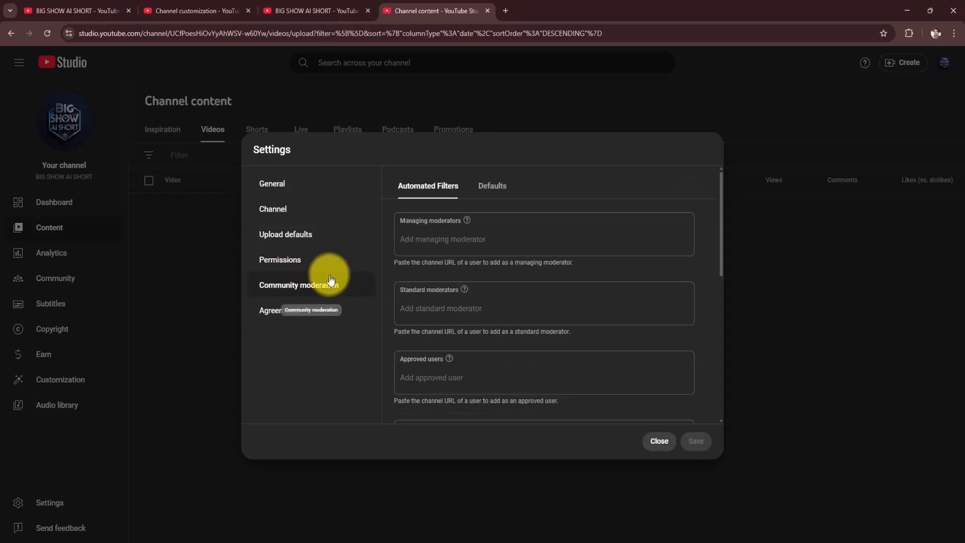
{"action": "left_click", "coordinate": [493, 191]}
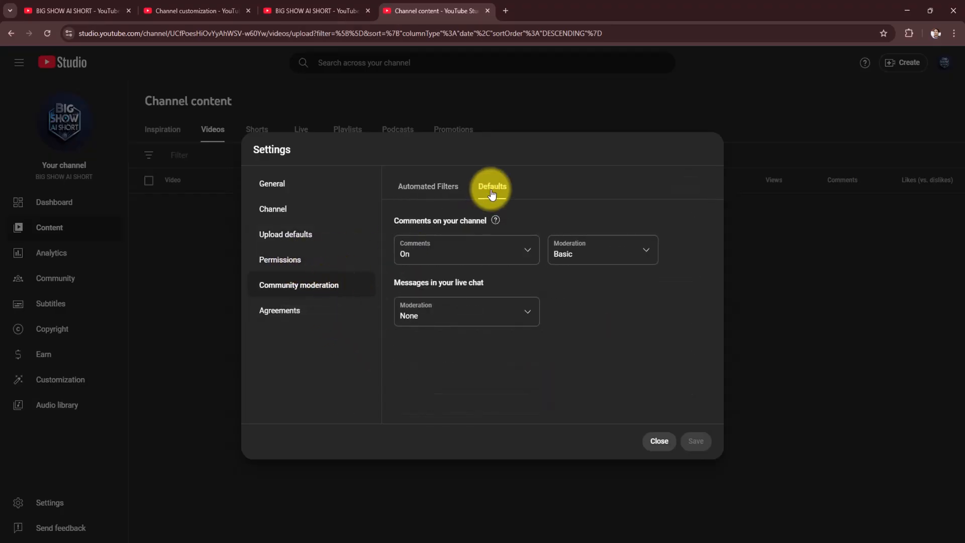
{"action": "left_click", "coordinate": [507, 245]}
{"action": "left_click", "coordinate": [611, 315]}
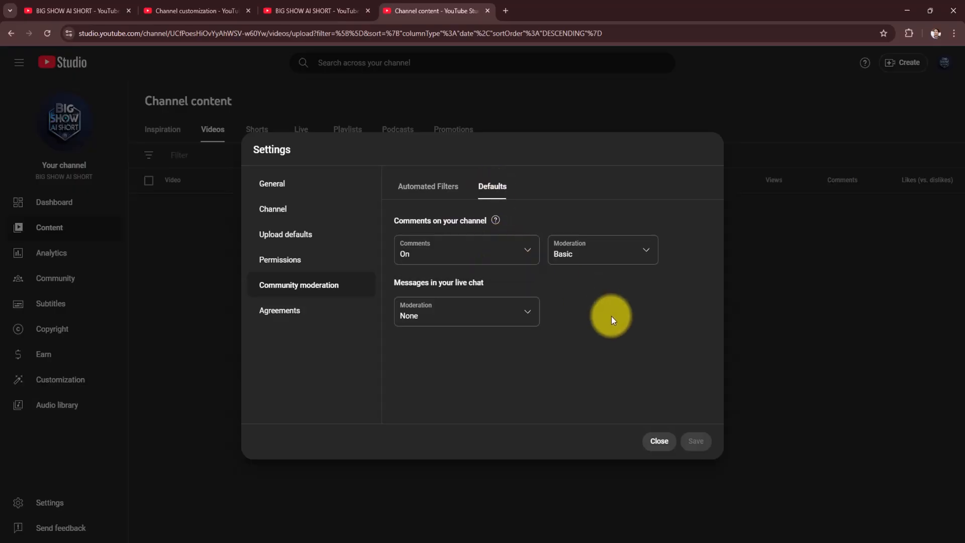
{"action": "left_click", "coordinate": [323, 325]}
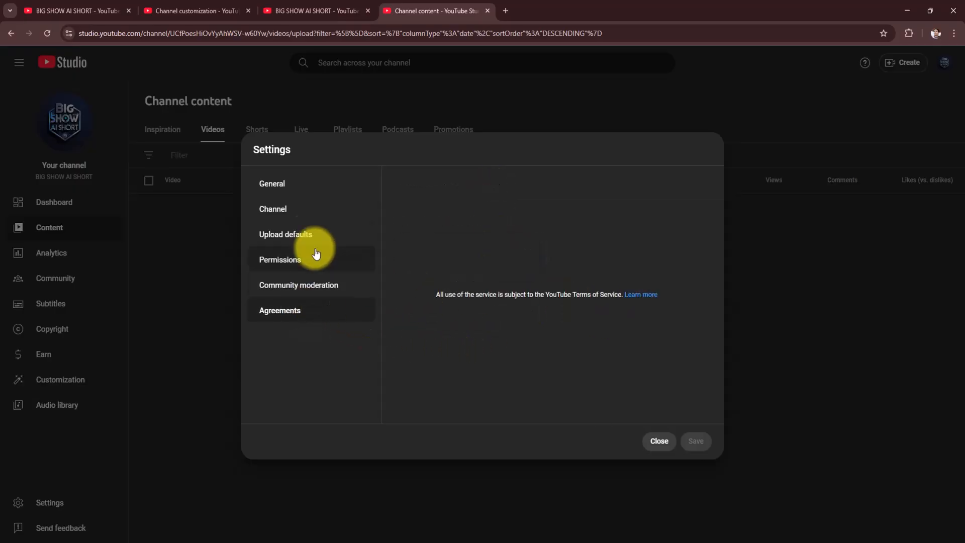
- View the general settings, and recheck the channel's audience setting and feature eligibility
{"action": "left_click", "coordinate": [288, 185]}
{"action": "left_click", "coordinate": [285, 211]}
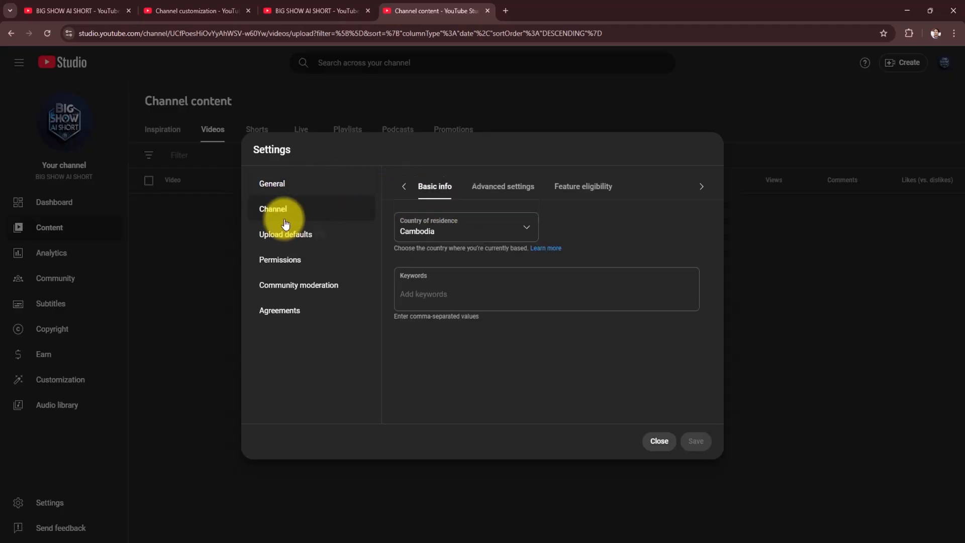
{"action": "left_click", "coordinate": [481, 194]}
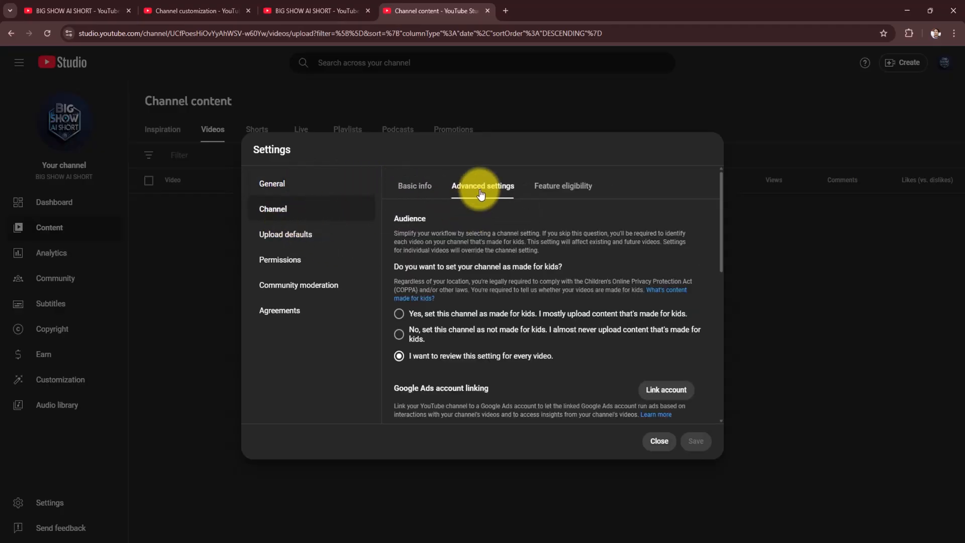
{"action": "left_click", "coordinate": [561, 193]}
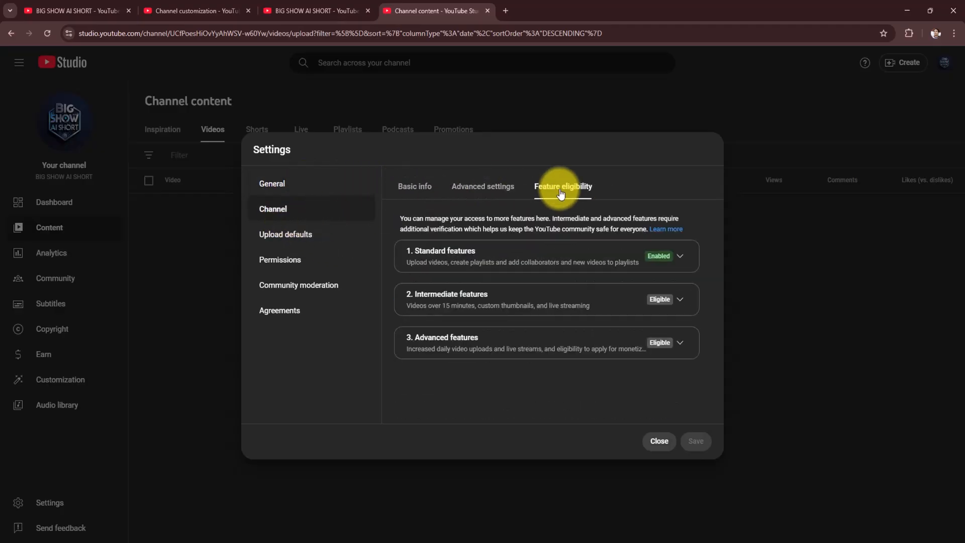
- Review the upload defaults' description and advanced settings, and return to their basic info
{"action": "left_click", "coordinate": [295, 238]}
{"action": "scroll", "coordinate": [465, 302], "scroll_direction": "down", "scroll_amount": 5}
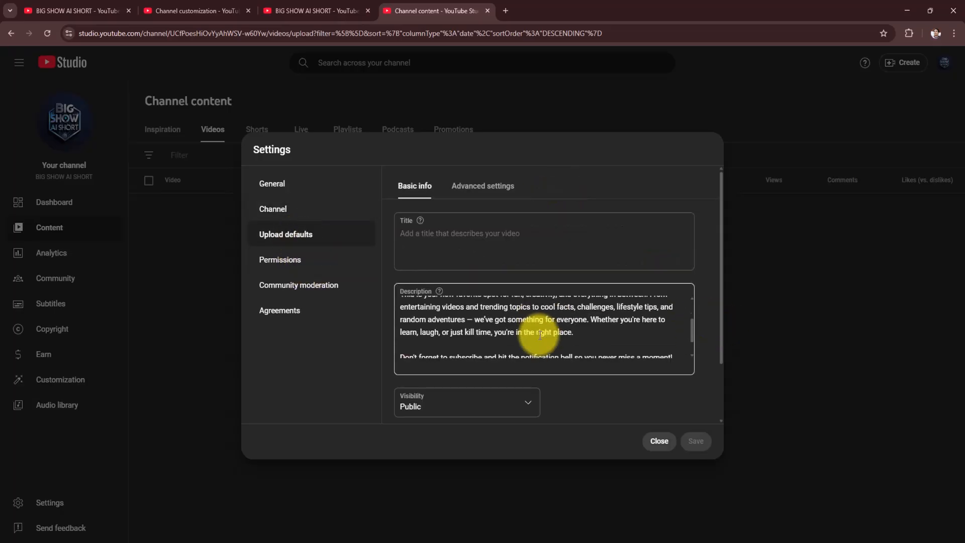
{"action": "left_click", "coordinate": [483, 188]}
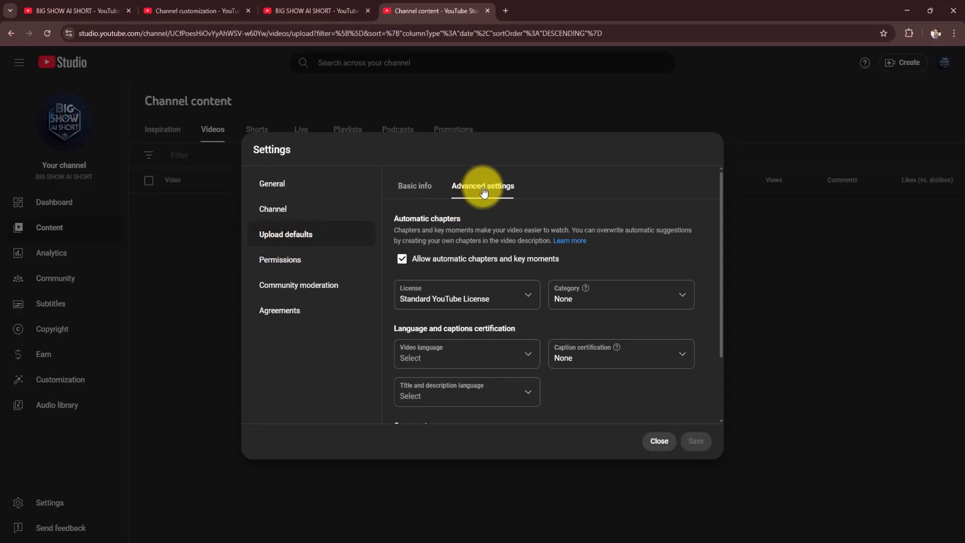
{"action": "left_click", "coordinate": [417, 186]}
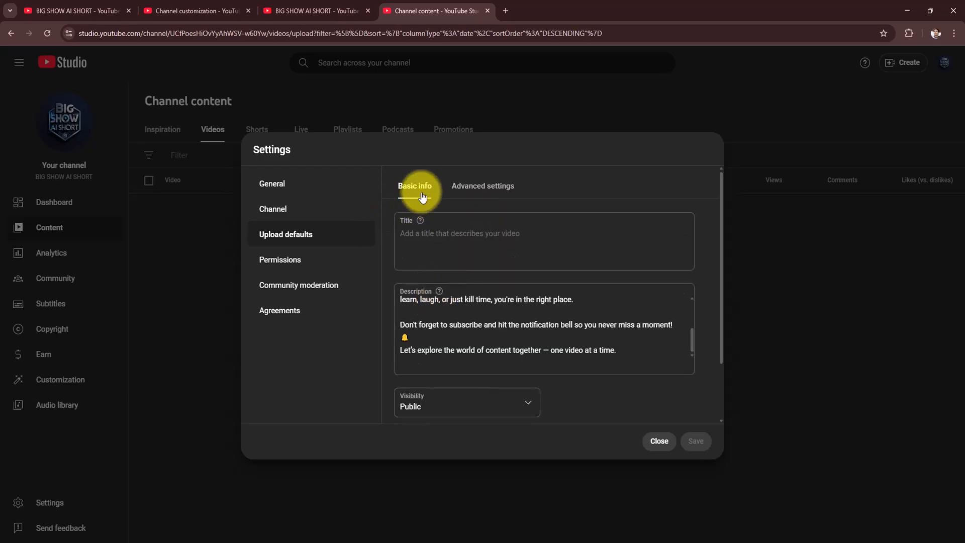
- Save Pets & Animals as the default category for uploads and return to the channel dashboard
{"action": "left_click", "coordinate": [475, 185]}
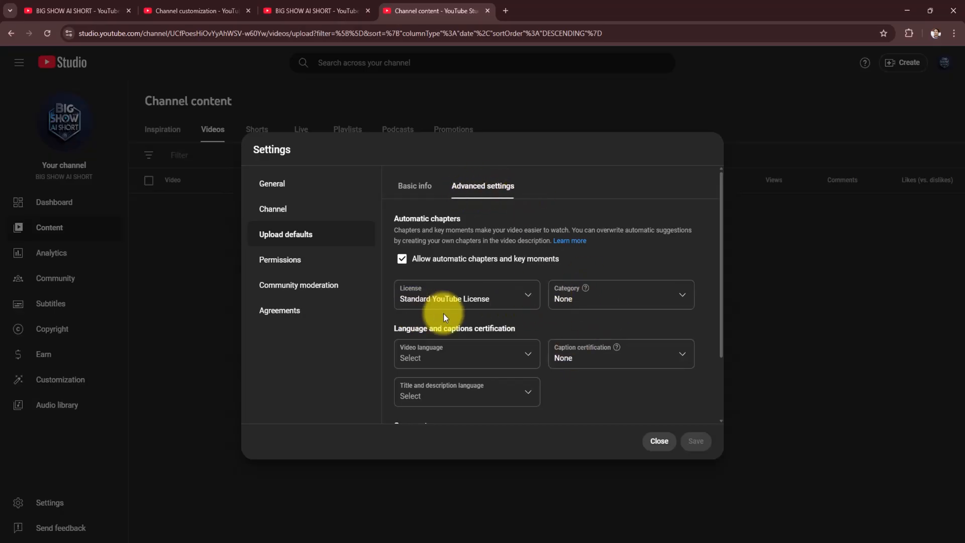
{"action": "scroll", "coordinate": [604, 367], "scroll_direction": "down", "scroll_amount": 1}
{"action": "scroll", "coordinate": [588, 362], "scroll_direction": "up", "scroll_amount": 1}
{"action": "left_click", "coordinate": [599, 297]}
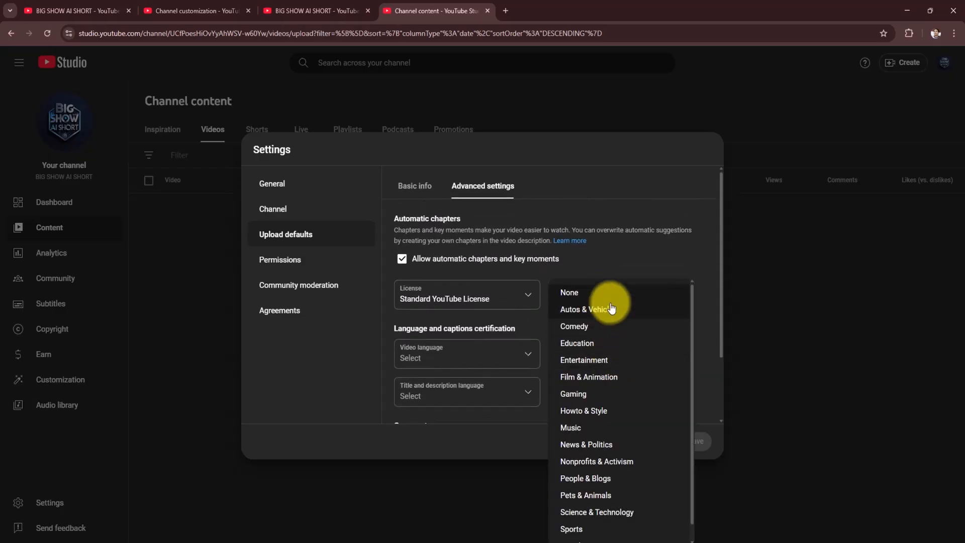
{"action": "scroll", "coordinate": [610, 416], "scroll_direction": "down", "scroll_amount": 1}
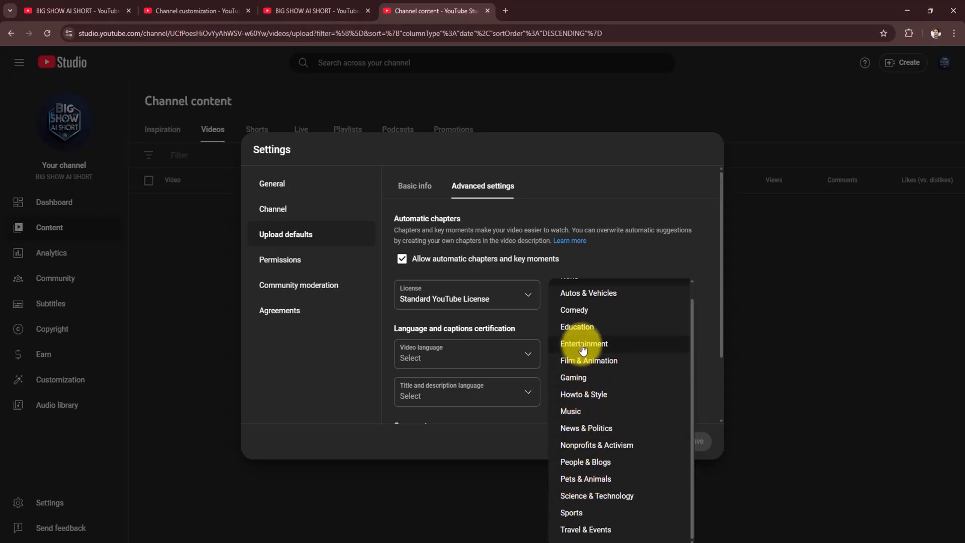
{"action": "left_click", "coordinate": [586, 482]}
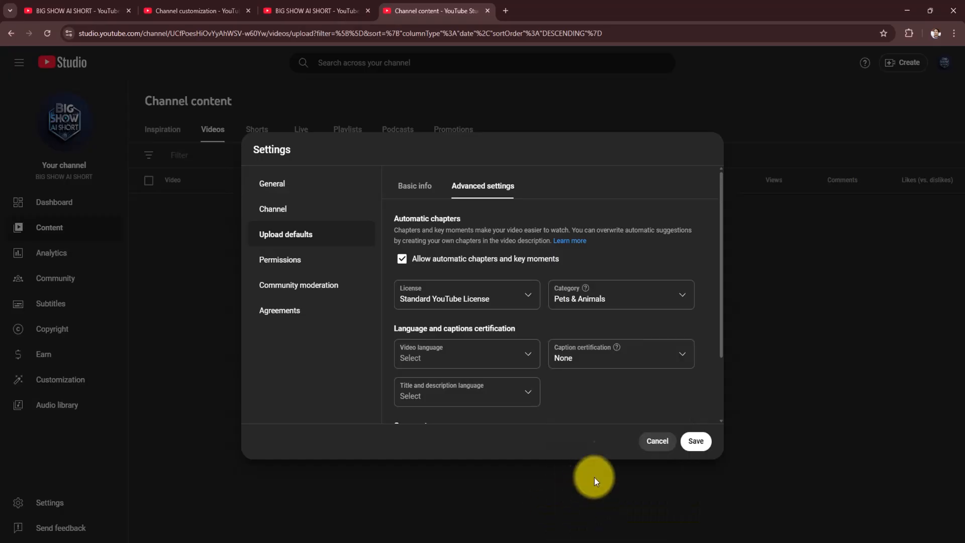
{"action": "left_click", "coordinate": [696, 441]}
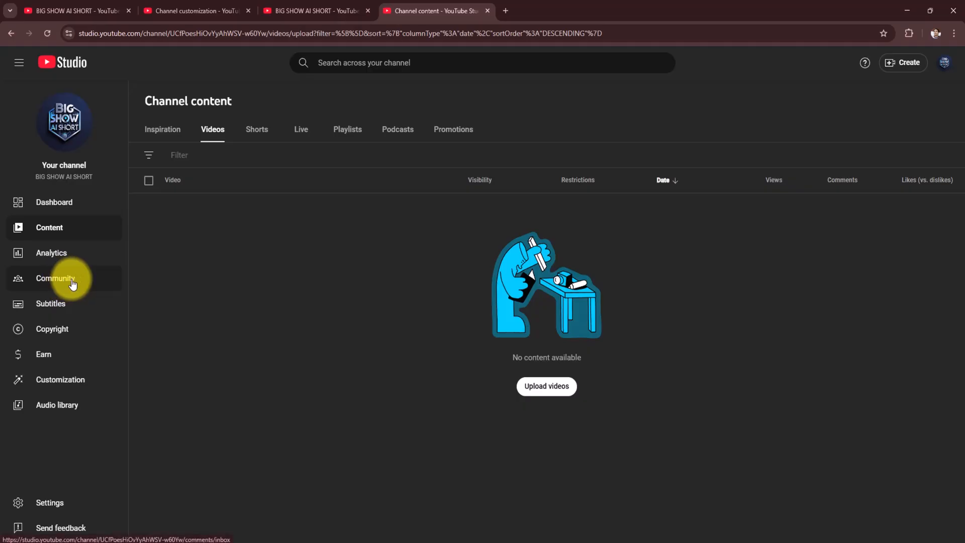
{"action": "left_click", "coordinate": [56, 205]}
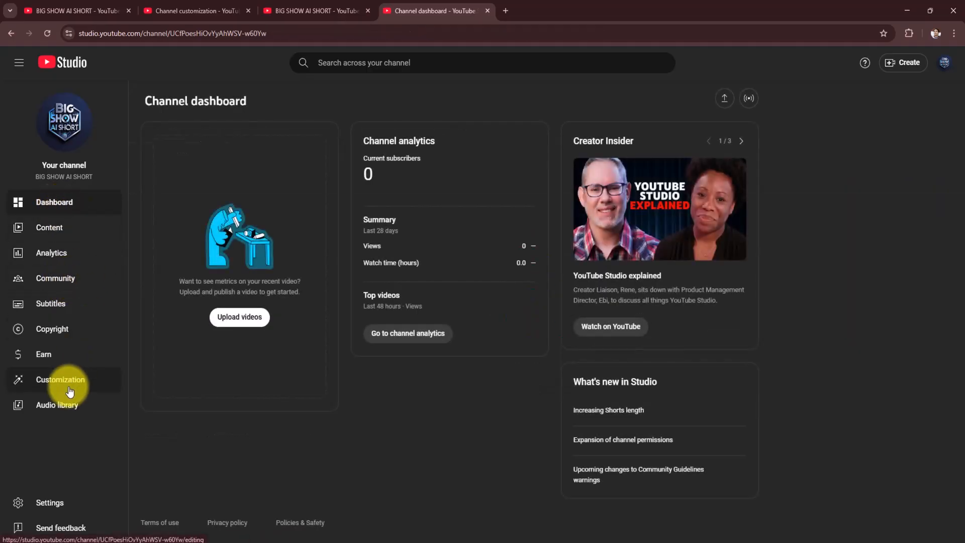
- View the public page of the BIG SHOW AI SHORT channel and return to its Studio dashboard
{"action": "left_click", "coordinate": [75, 504]}
{"action": "left_click", "coordinate": [660, 436]}
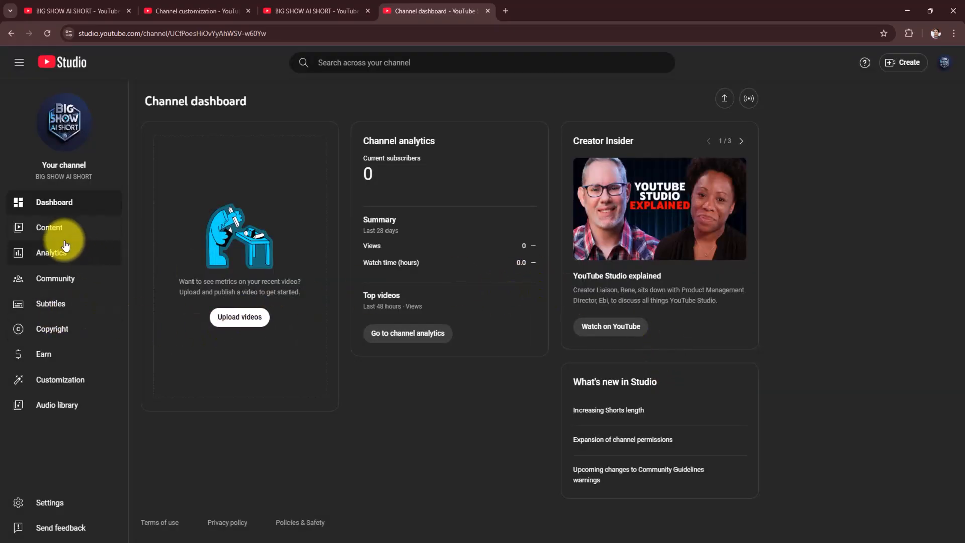
{"action": "left_click", "coordinate": [861, 126]}
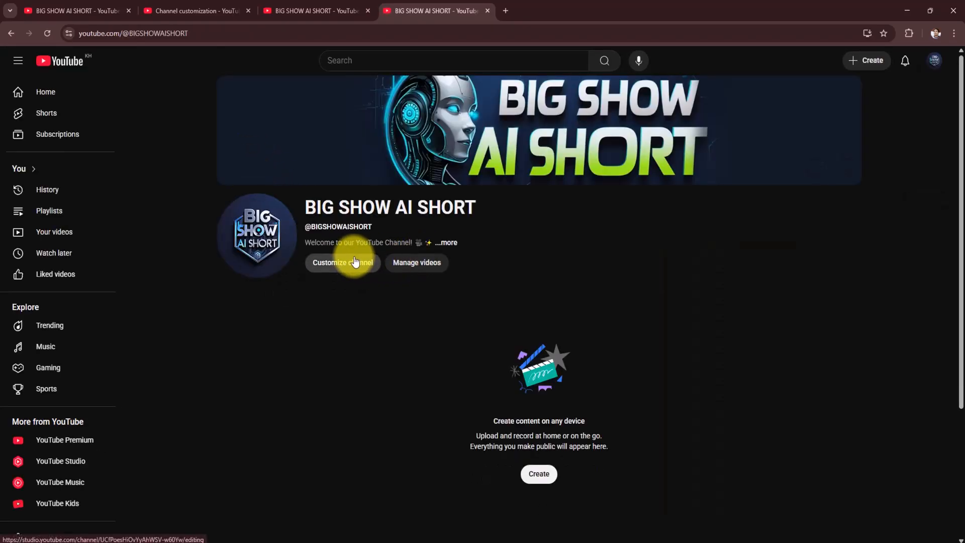
{"action": "left_click", "coordinate": [936, 61]}
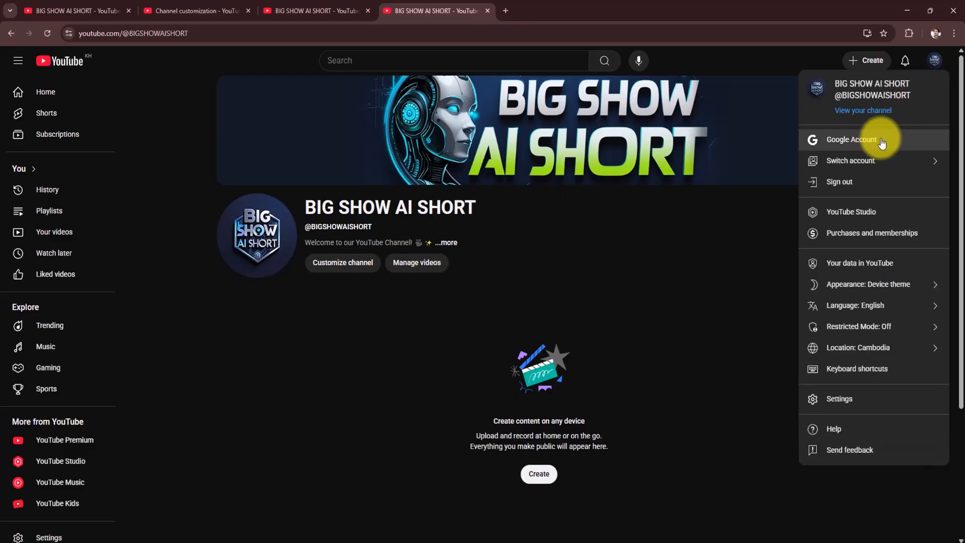
{"action": "left_click", "coordinate": [857, 214]}
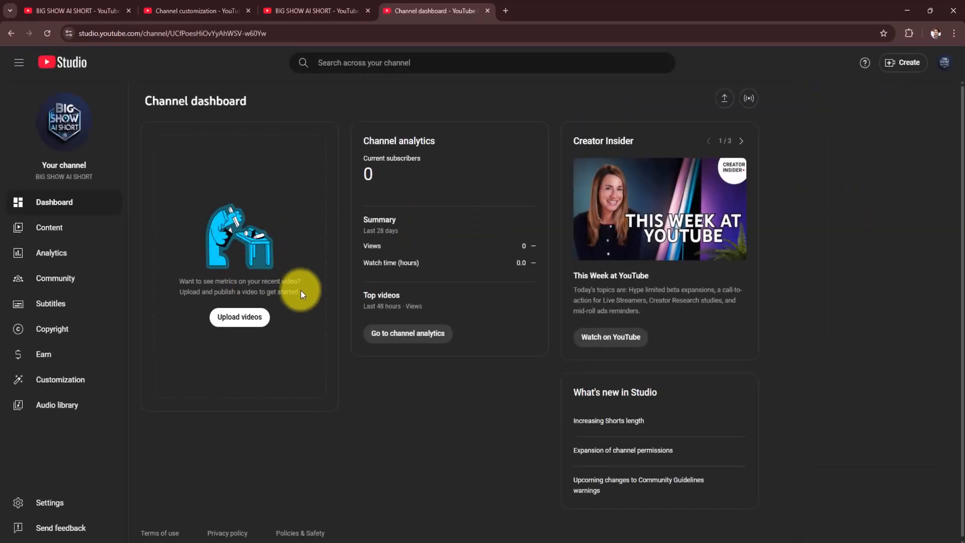
- Check the Studio general settings and view the basic info of the upload defaults
{"action": "left_click", "coordinate": [98, 500]}
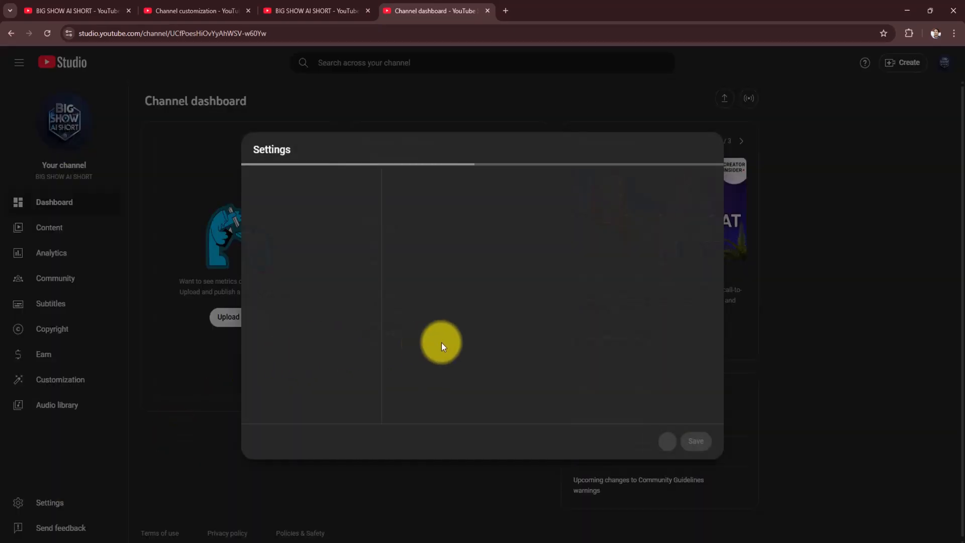
{"action": "left_click", "coordinate": [658, 440]}
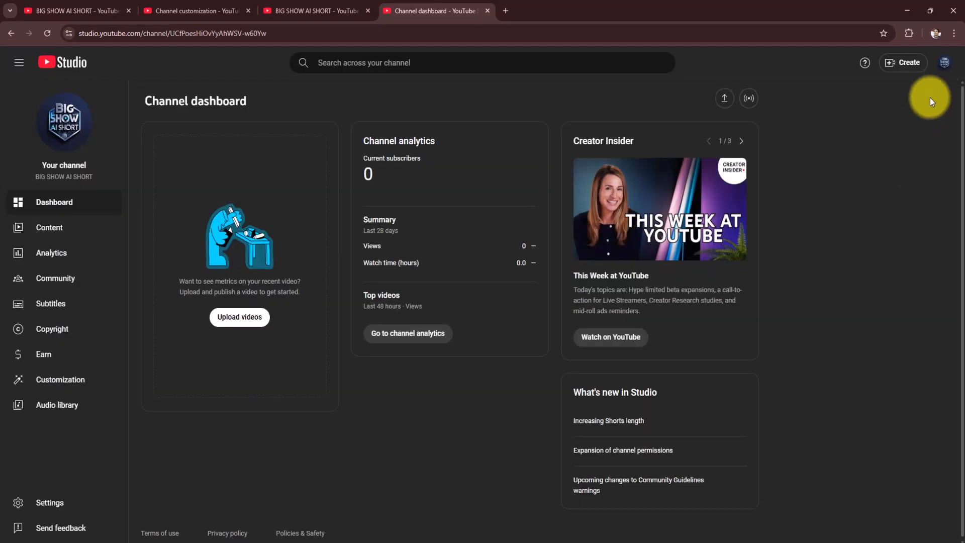
{"action": "left_click", "coordinate": [946, 64]}
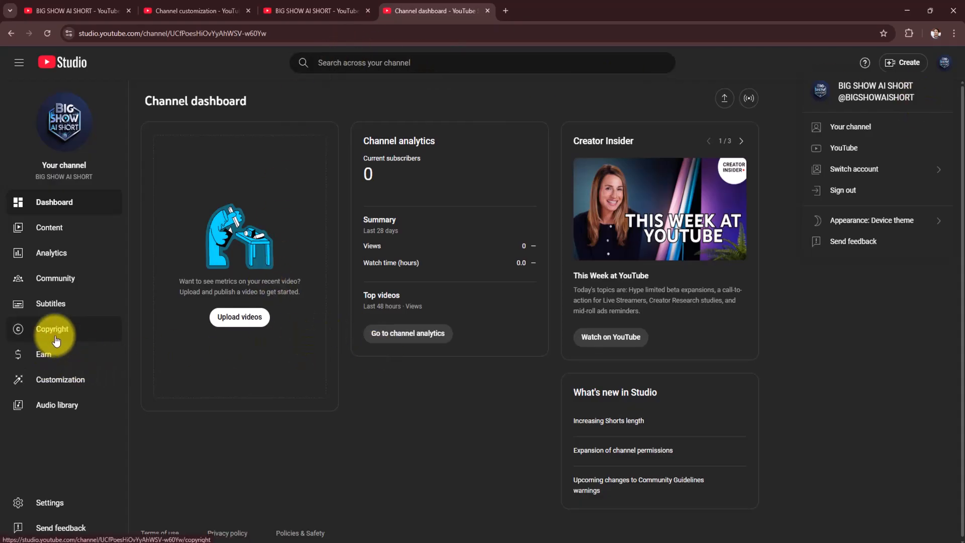
{"action": "left_click", "coordinate": [49, 501]}
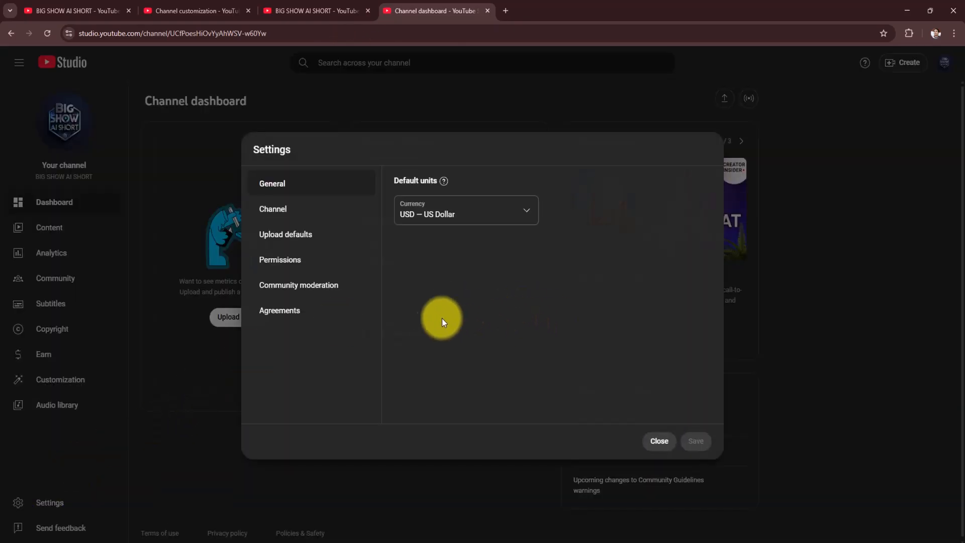
{"action": "left_click", "coordinate": [658, 442]}
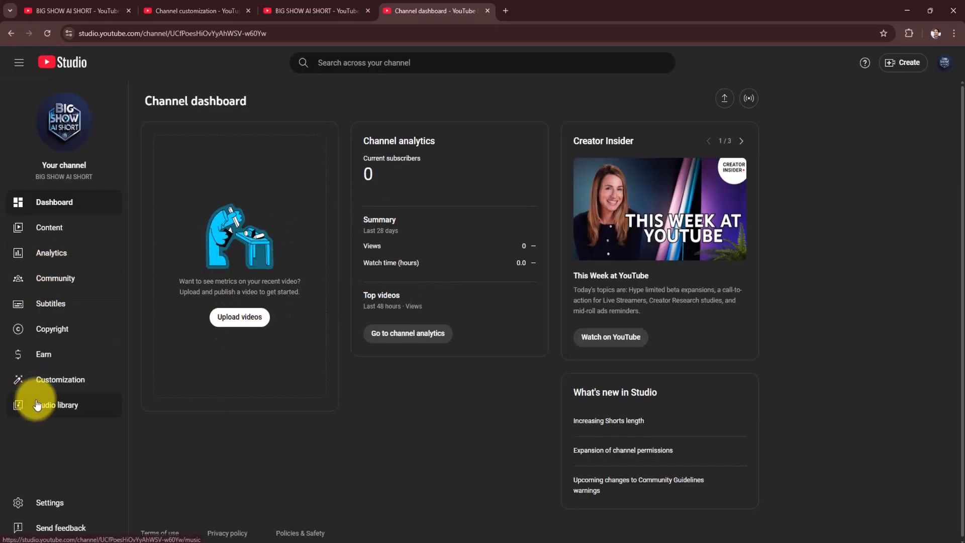
{"action": "left_click", "coordinate": [46, 502]}
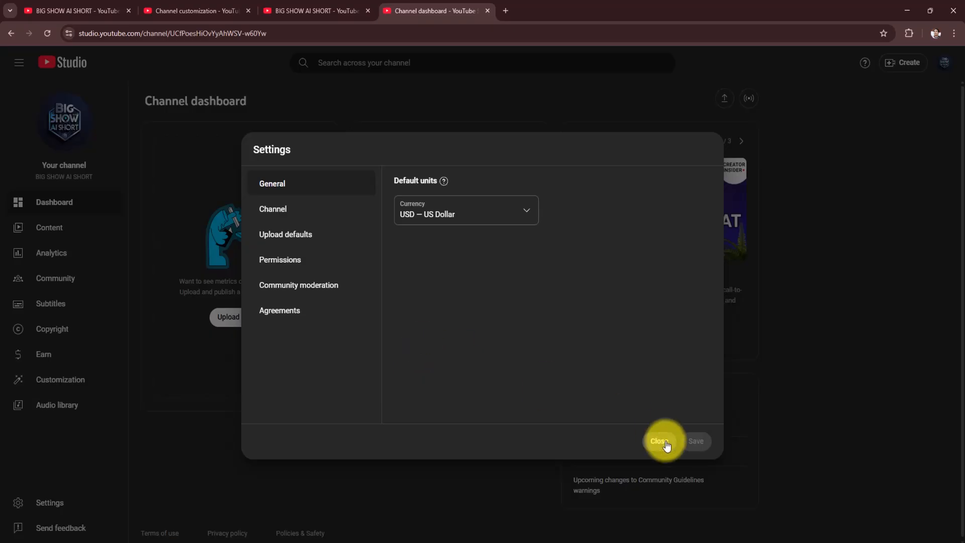
{"action": "left_click", "coordinate": [264, 234]}
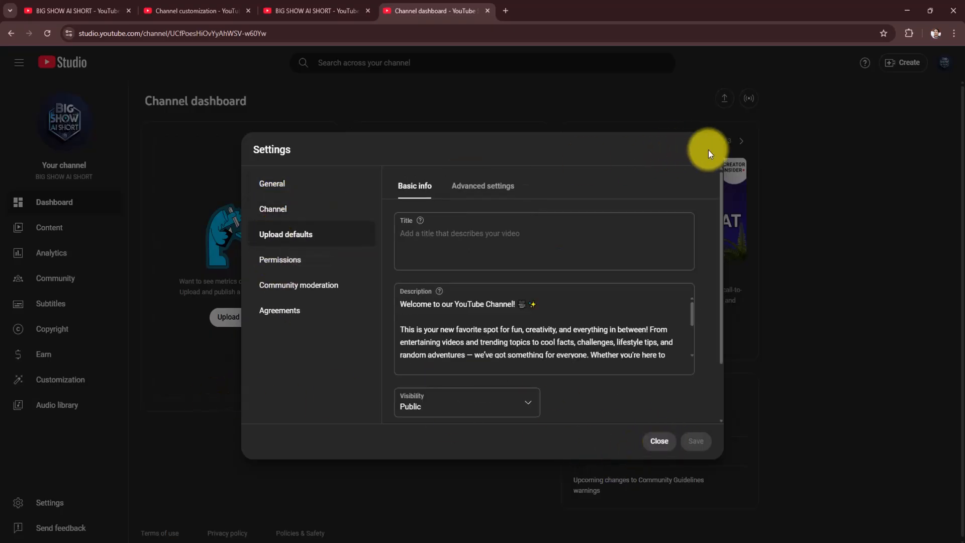
- Replace the Studio dashboard tab with the YouTube home page, and open channel customization from the BIG SHOW AI SHORT channel page
{"action": "left_click", "coordinate": [506, 11]}
{"action": "left_click", "coordinate": [484, 11]}
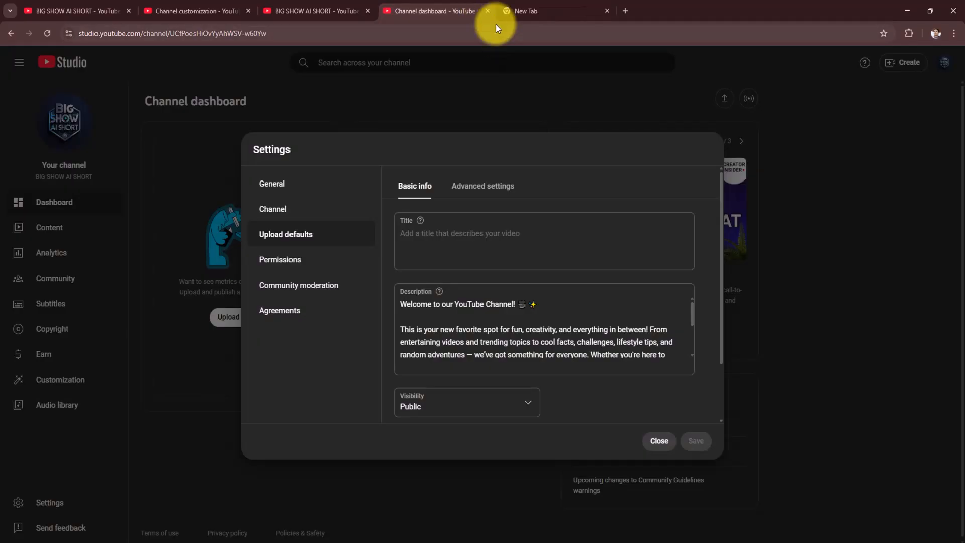
{"action": "left_click", "coordinate": [486, 11]}
{"action": "left_click", "coordinate": [388, 270]}
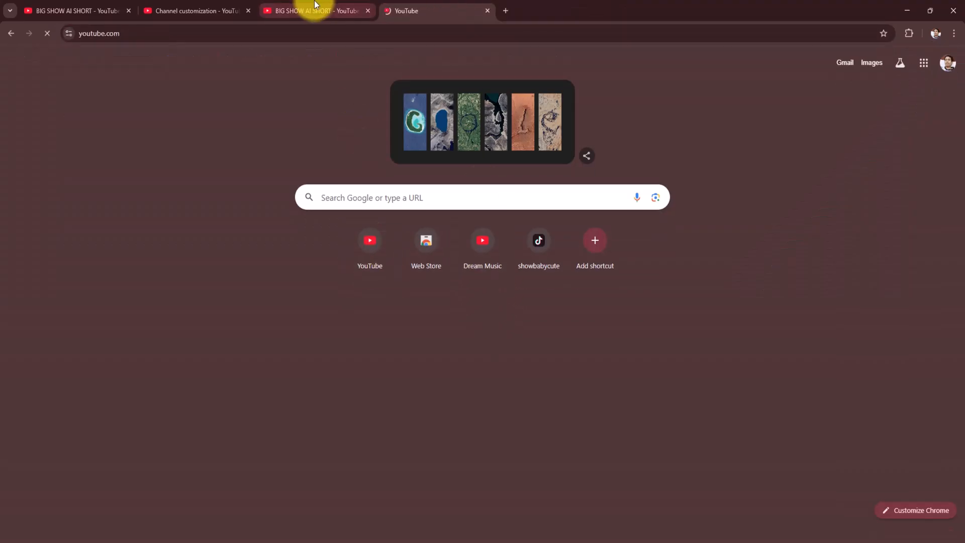
{"action": "left_click", "coordinate": [352, 10]}
{"action": "left_click", "coordinate": [411, 7]}
{"action": "left_click", "coordinate": [347, 10]}
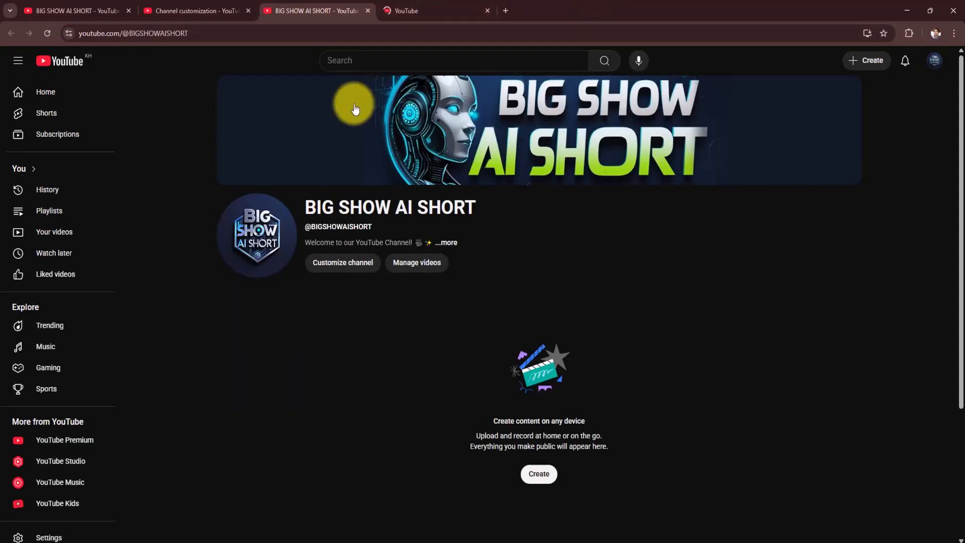
{"action": "left_click", "coordinate": [350, 267]}
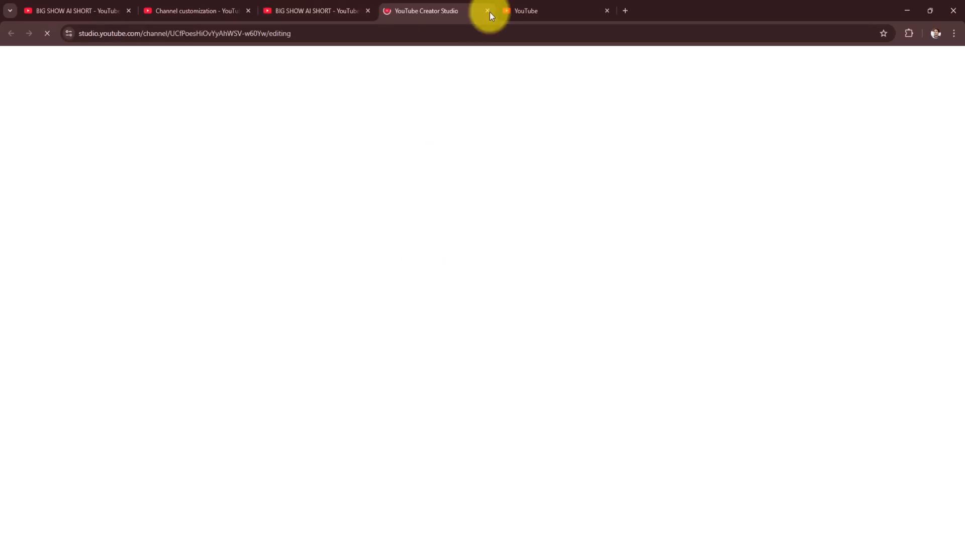
- Review the YouTube account settings, view the channel's feature eligibility from there, and return to the Studio dashboard
{"action": "left_click", "coordinate": [536, 10]}
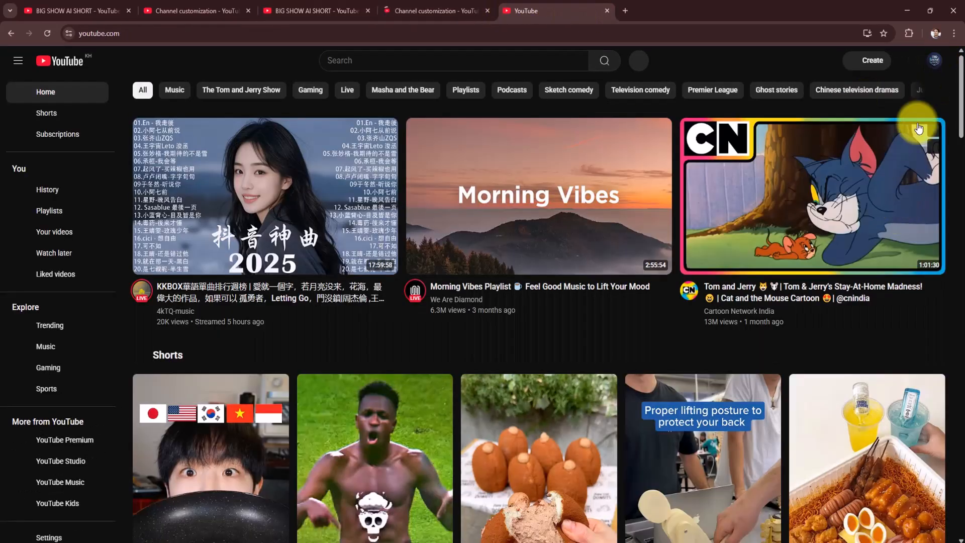
{"action": "left_click", "coordinate": [930, 67]}
{"action": "left_click", "coordinate": [840, 395]}
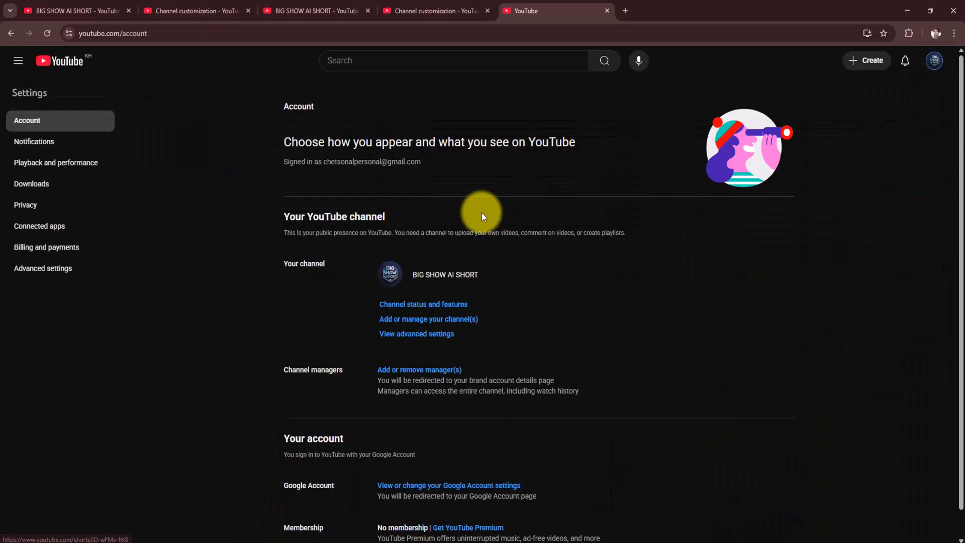
{"action": "scroll", "coordinate": [452, 332], "scroll_direction": "down", "scroll_amount": 1}
{"action": "scroll", "coordinate": [437, 323], "scroll_direction": "up", "scroll_amount": 1}
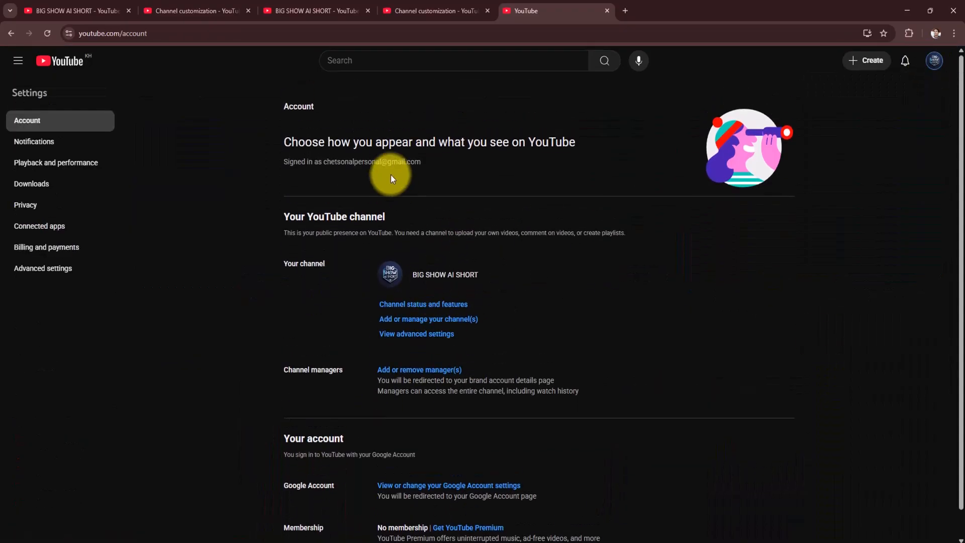
{"action": "left_click", "coordinate": [423, 335]}
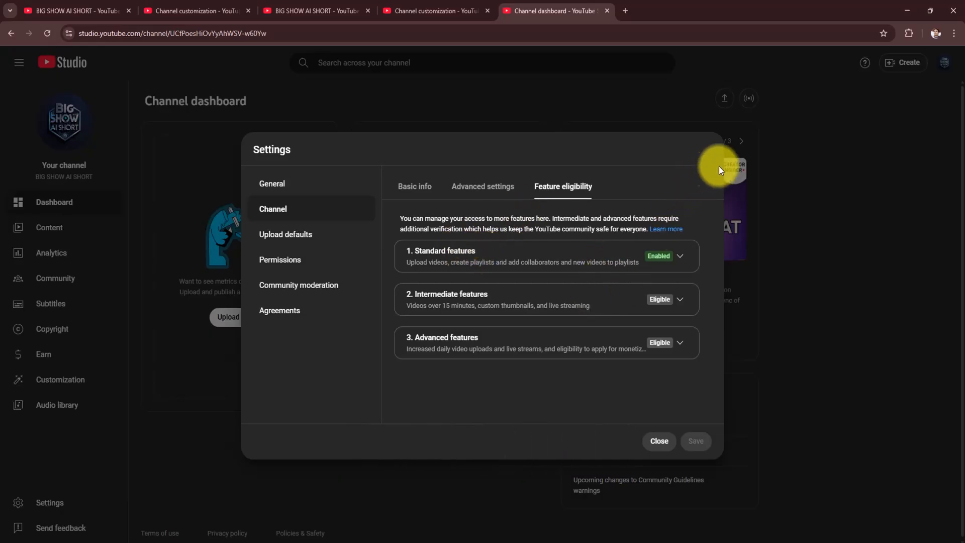
{"action": "left_click", "coordinate": [660, 437]}
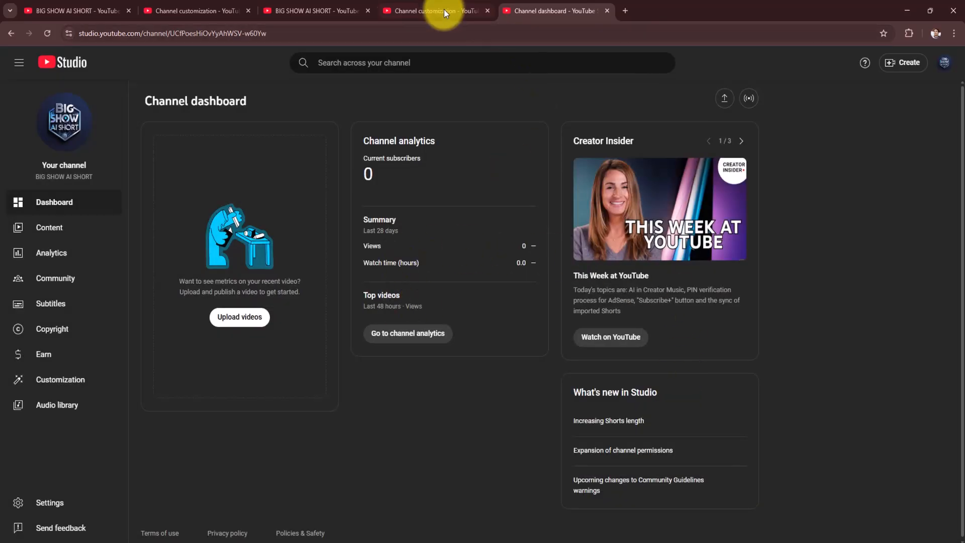
- Review the channel customization profile and highlight the channel handle, comparing it with the dashboard page
{"action": "left_click", "coordinate": [482, 18]}
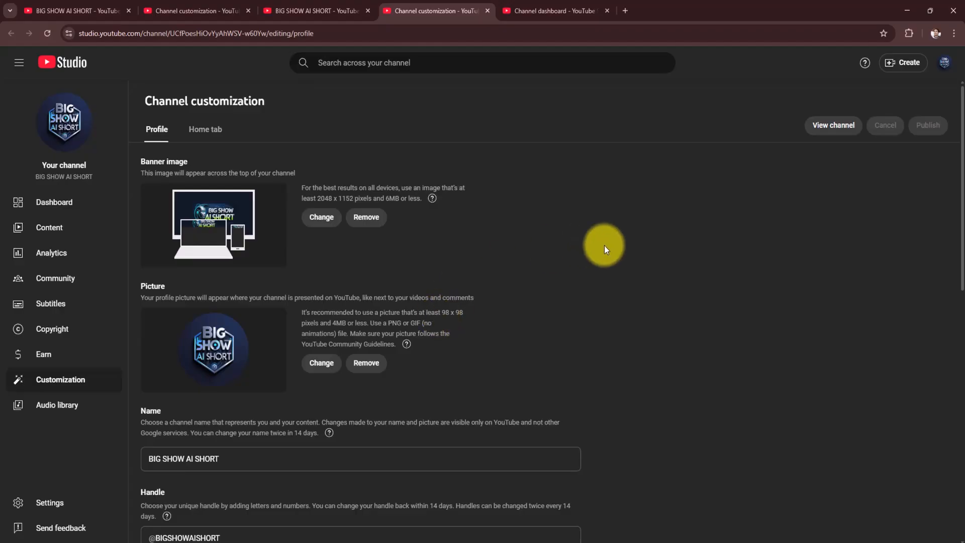
{"action": "scroll", "coordinate": [570, 275], "scroll_direction": "down", "scroll_amount": 4}
{"action": "scroll", "coordinate": [563, 281], "scroll_direction": "up", "scroll_amount": 4}
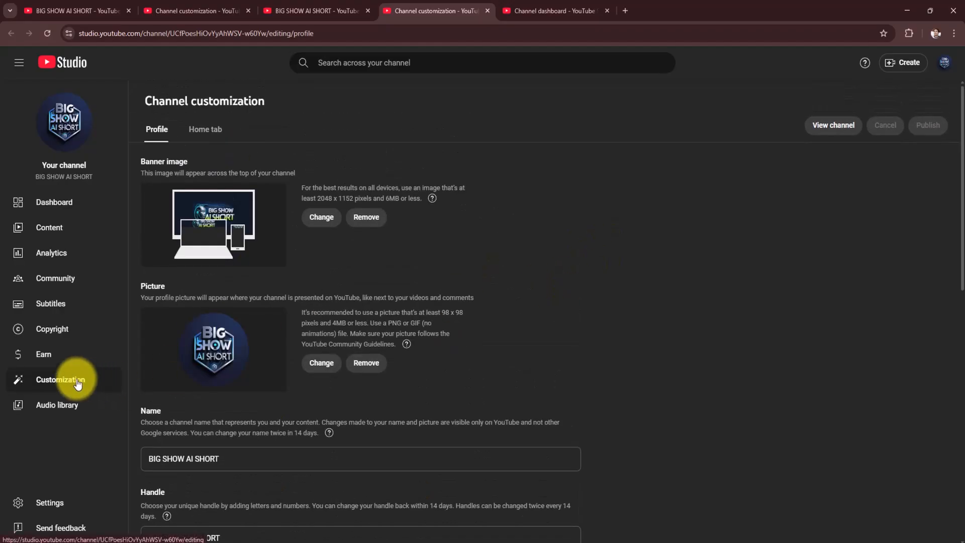
{"action": "scroll", "coordinate": [371, 351], "scroll_direction": "down", "scroll_amount": 4}
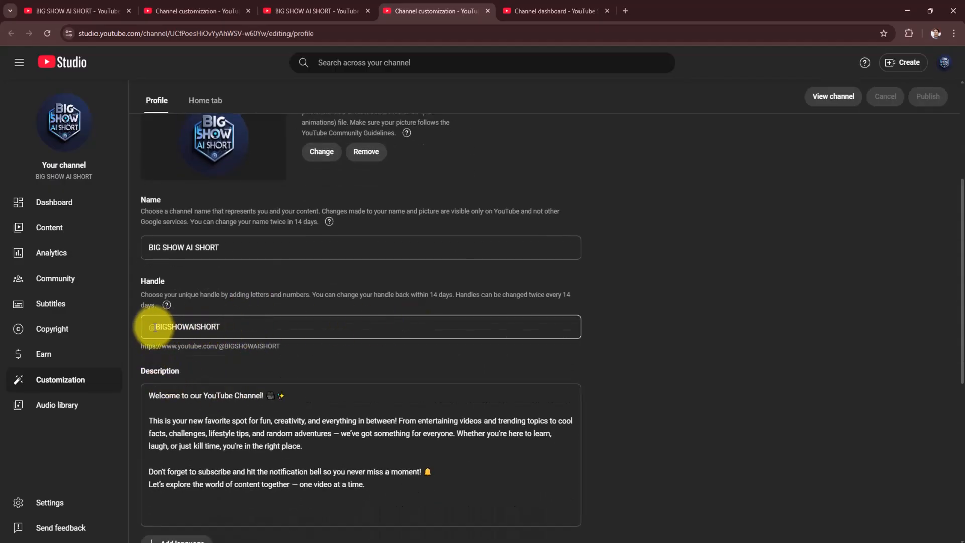
{"action": "left_click", "coordinate": [225, 324]}
{"action": "left_click_drag", "start_coordinate": [225, 324], "coordinate": [141, 330]}
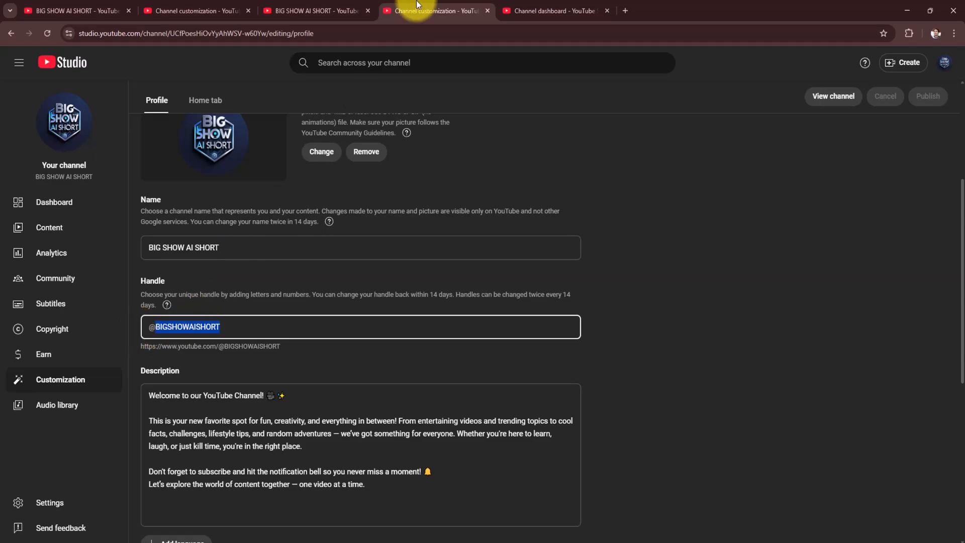
{"action": "left_click", "coordinate": [552, 5]}
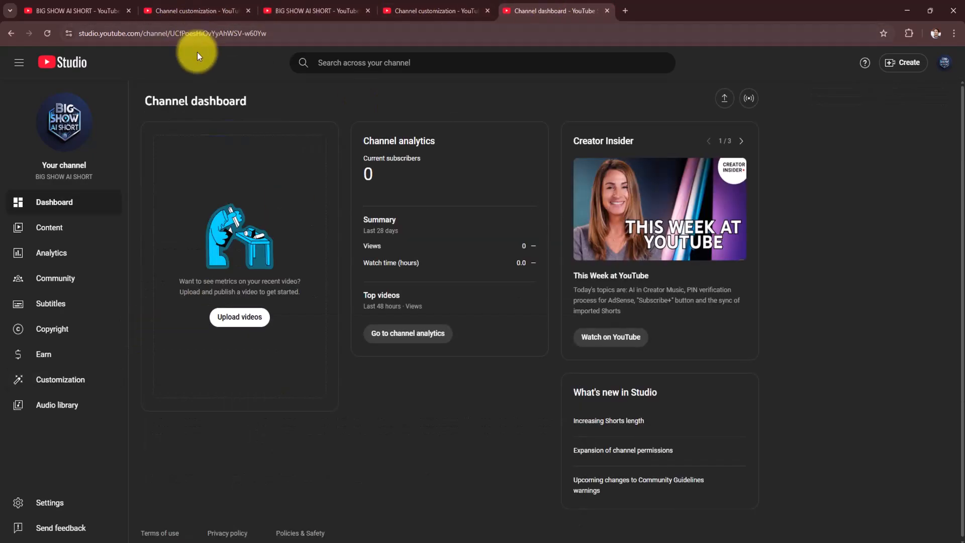
{"action": "left_click", "coordinate": [405, 5]}
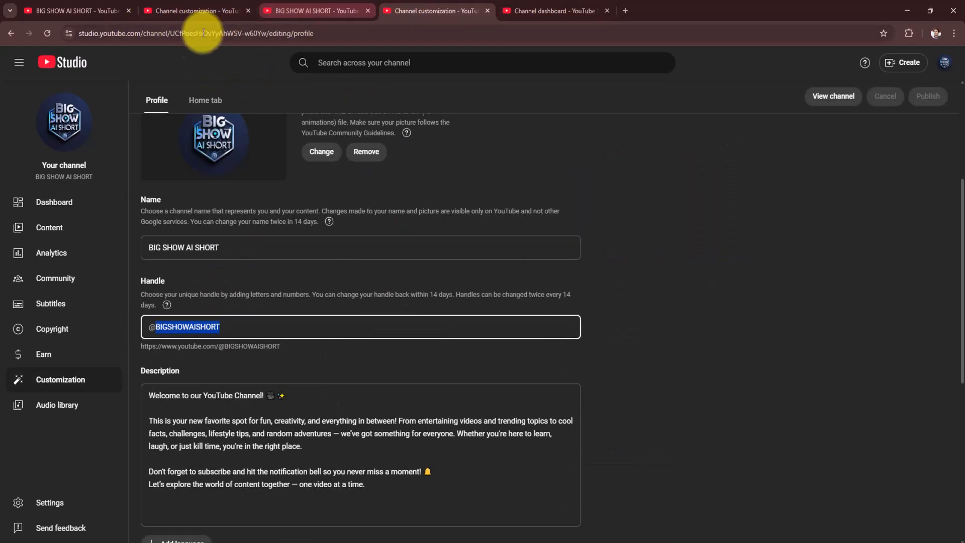
- Copy youtube.com from the customization page's address and start a new tab's address with it, followed by @
{"action": "left_click", "coordinate": [171, 7]}
{"action": "left_click_drag", "start_coordinate": [141, 33], "coordinate": [102, 34]}
{"action": "right_click", "coordinate": [135, 38]}
{"action": "left_click", "coordinate": [258, 119]}
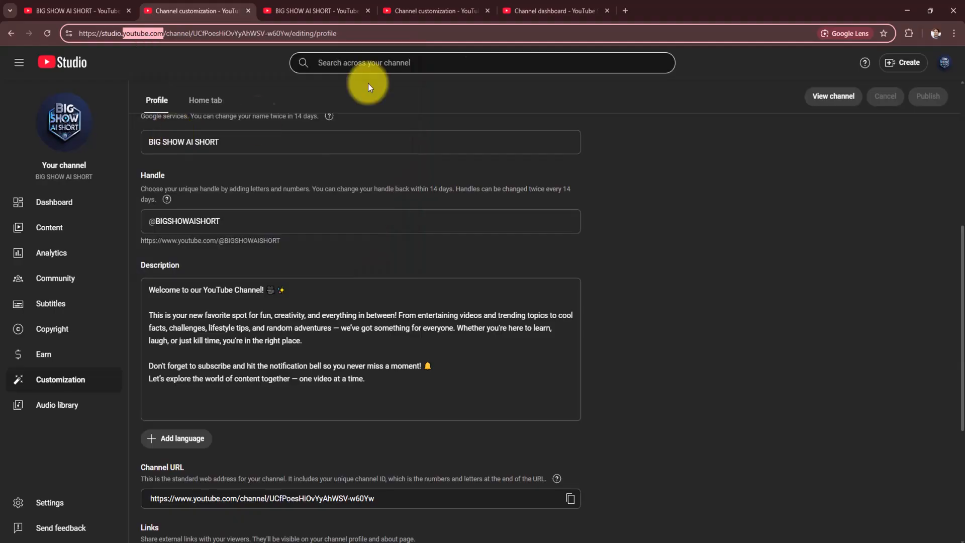
{"action": "left_click", "coordinate": [626, 10]}
{"action": "key", "text": "ctrl+v"}
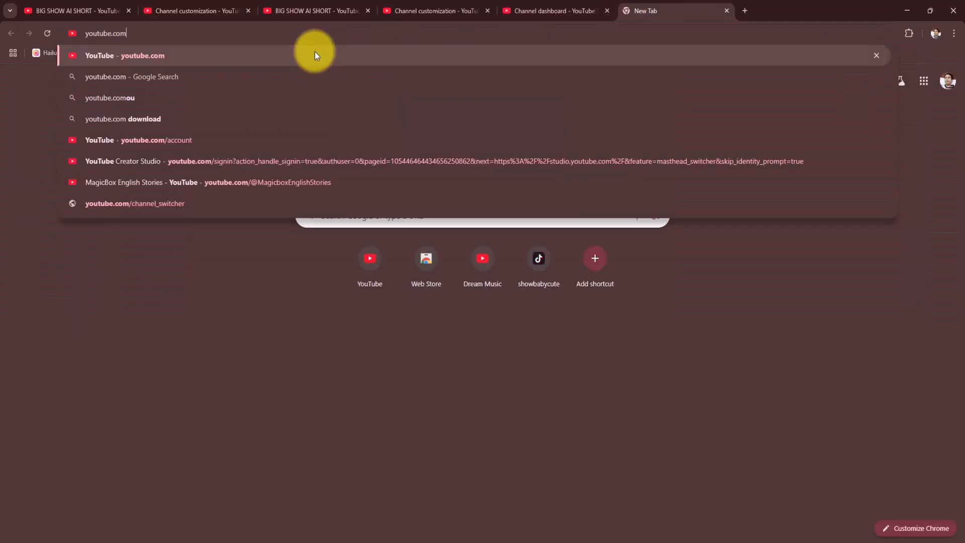
{"action": "type", "text": "@"}
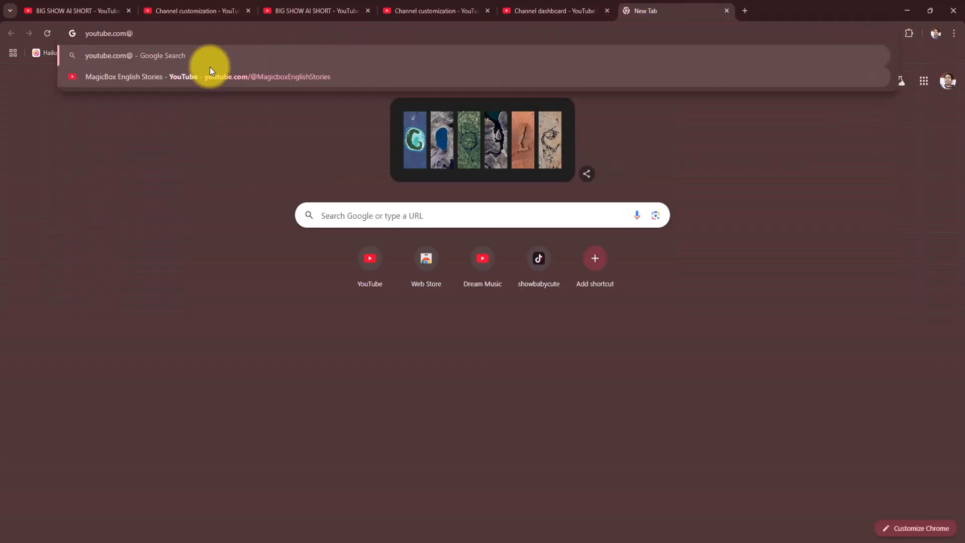
{"action": "type", "text": "b"}
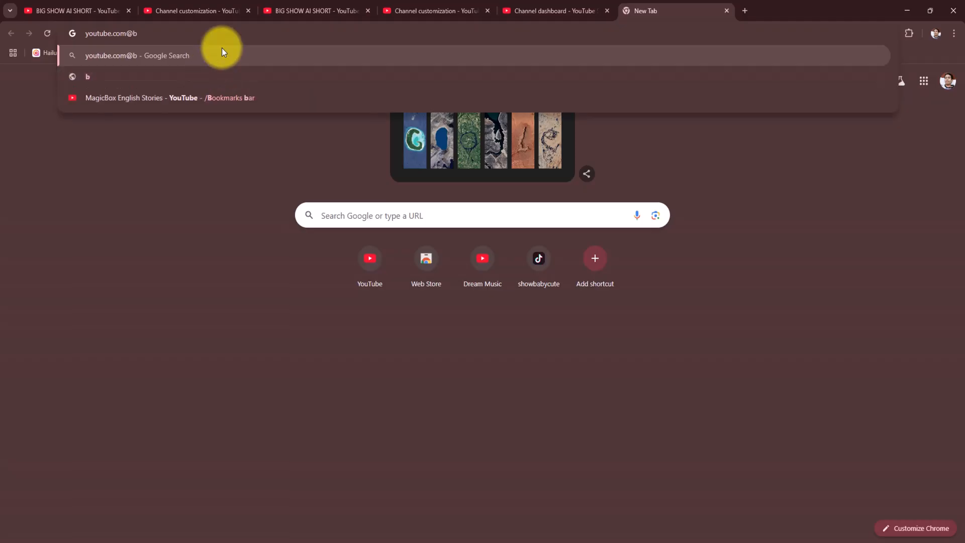
- Copy the channel handle from the customization profile and complete the new tab's address as youtube.com@BIGSHOWAISHORT
{"action": "left_click", "coordinate": [304, 7]}
{"action": "left_click", "coordinate": [539, 10]}
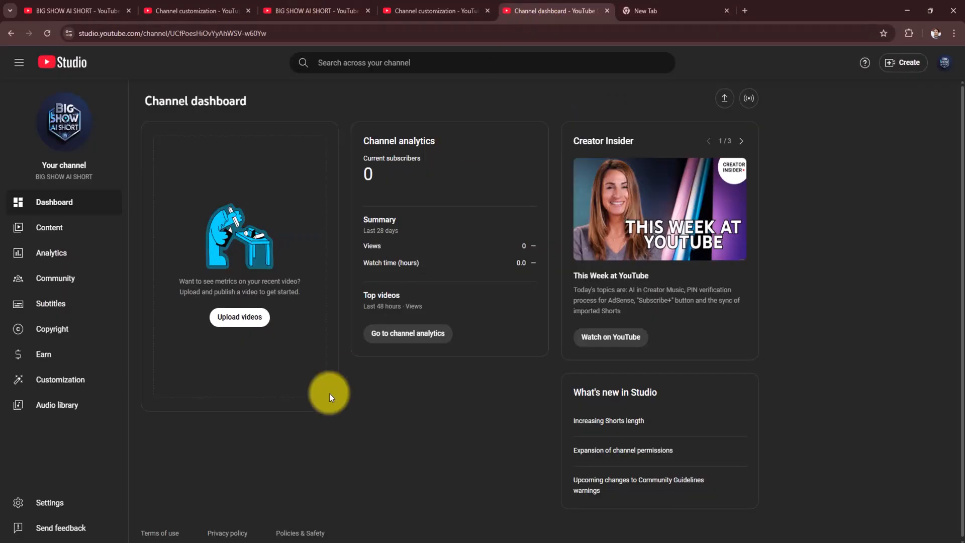
{"action": "left_click", "coordinate": [420, 7]}
{"action": "right_click", "coordinate": [191, 327]}
{"action": "left_click", "coordinate": [212, 129]}
{"action": "left_click", "coordinate": [553, 10]}
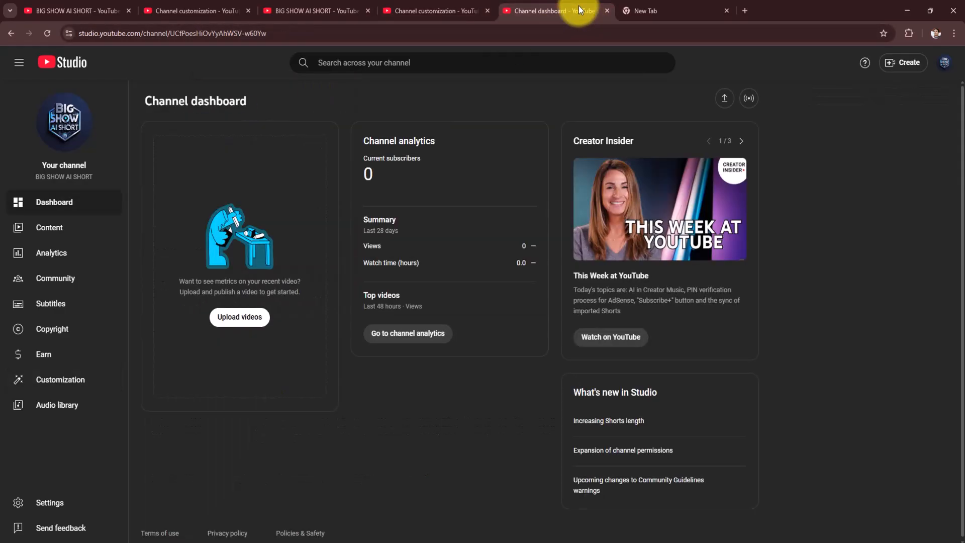
{"action": "left_click", "coordinate": [626, 10]}
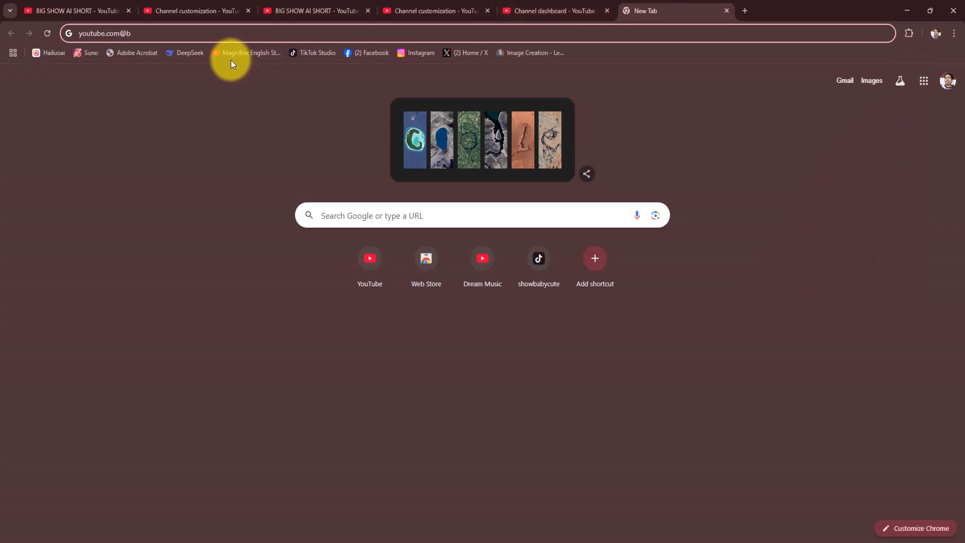
{"action": "key", "text": "BackSpace"}
{"action": "key", "text": "ctrl+v"}
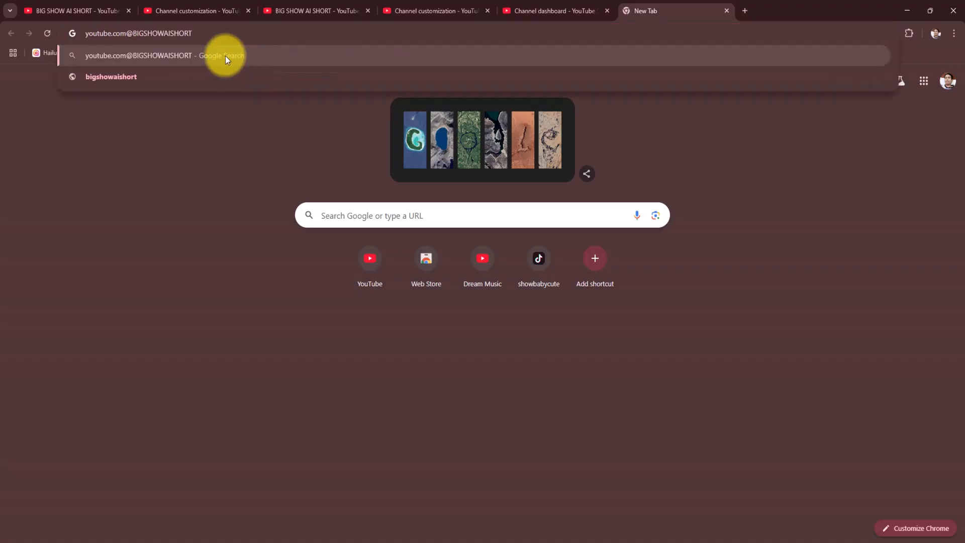
- Copy the full address youtube.com@BIGSHOWAISHORT
{"action": "left_click_drag", "start_coordinate": [227, 33], "coordinate": [80, 37]}
{"action": "right_click", "coordinate": [125, 36]}
{"action": "left_click", "coordinate": [156, 109]}
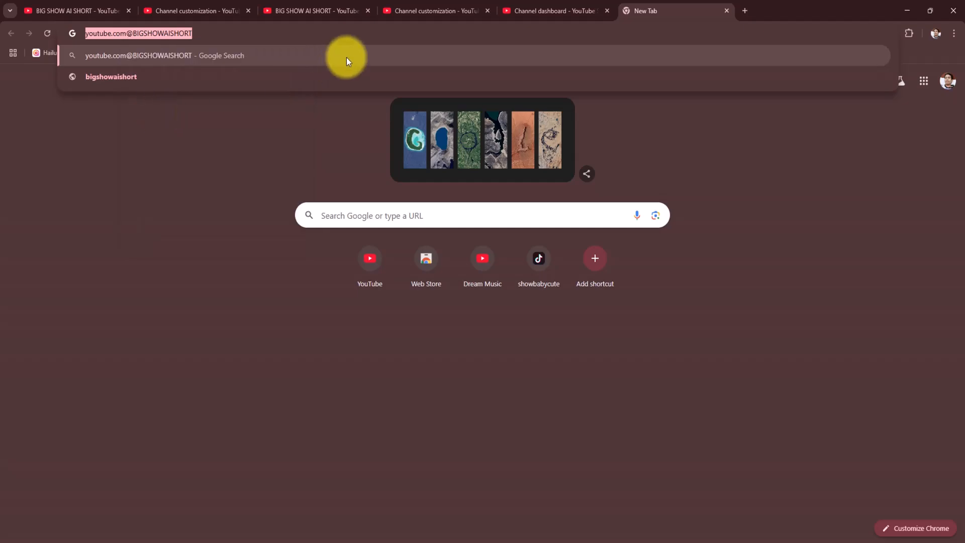
- Look up youtube.com@BIGSHOWAISHORT from the address bar, and repeat the lookup in another new tab
{"action": "key", "text": "Return"}
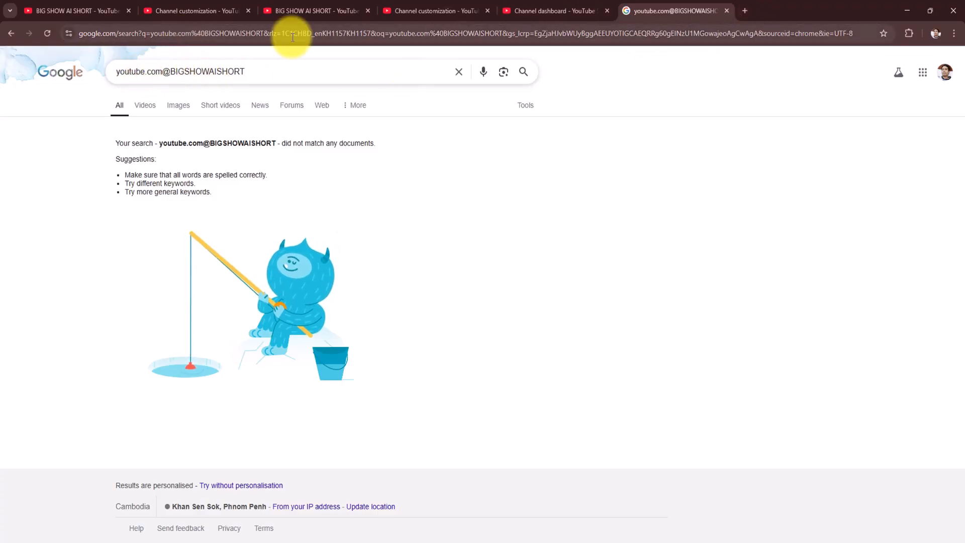
{"action": "left_click", "coordinate": [739, 13]}
{"action": "right_click", "coordinate": [402, 37]}
{"action": "left_click", "coordinate": [426, 123]}
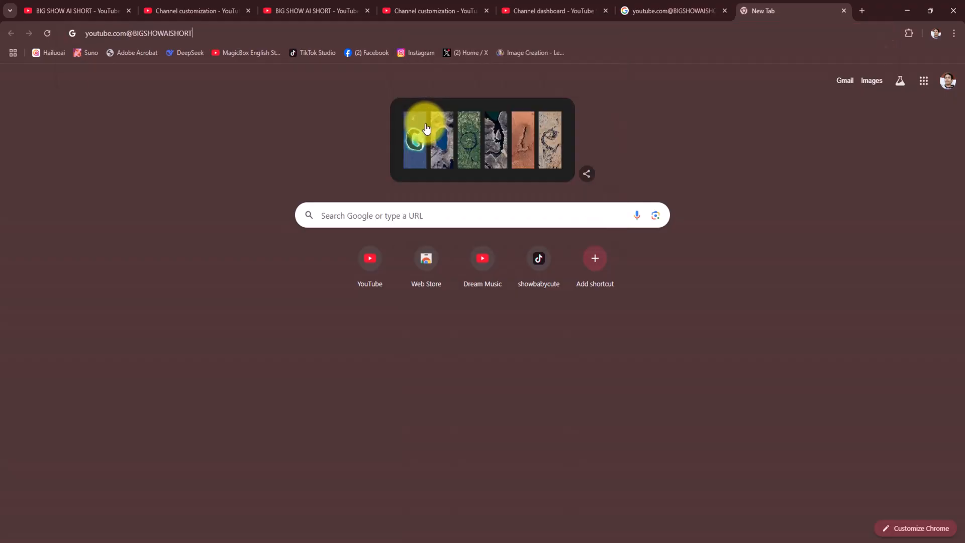
{"action": "key", "text": "Return"}
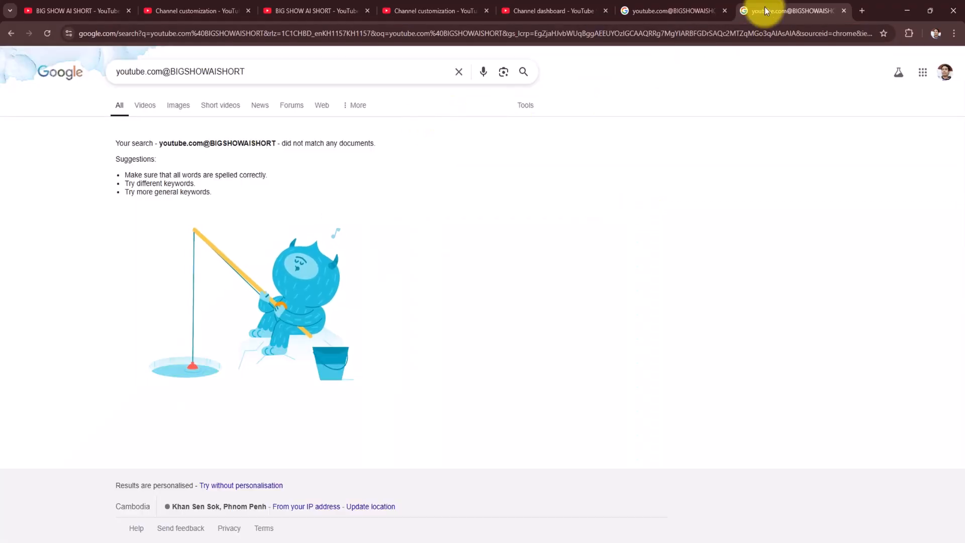
{"action": "left_click", "coordinate": [862, 10]}
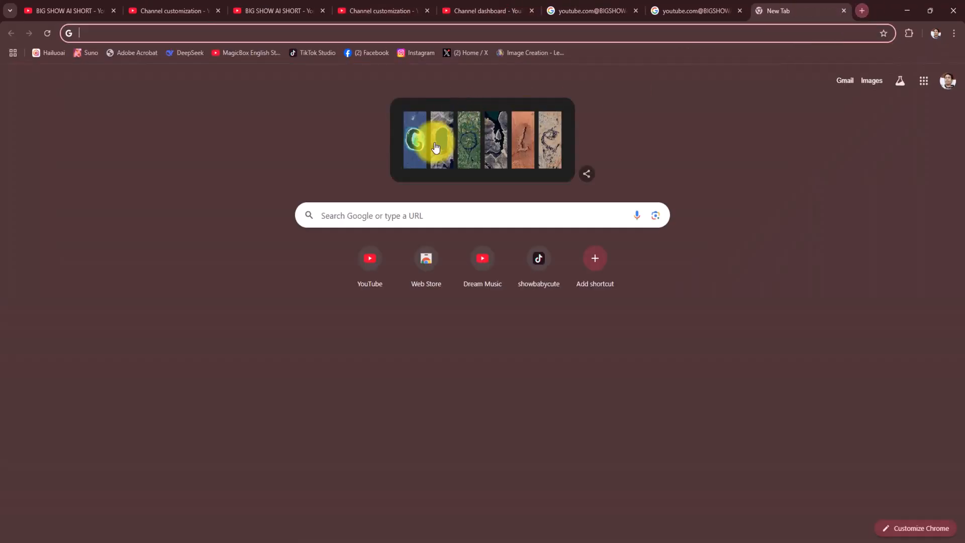
{"action": "left_click", "coordinate": [375, 261]}
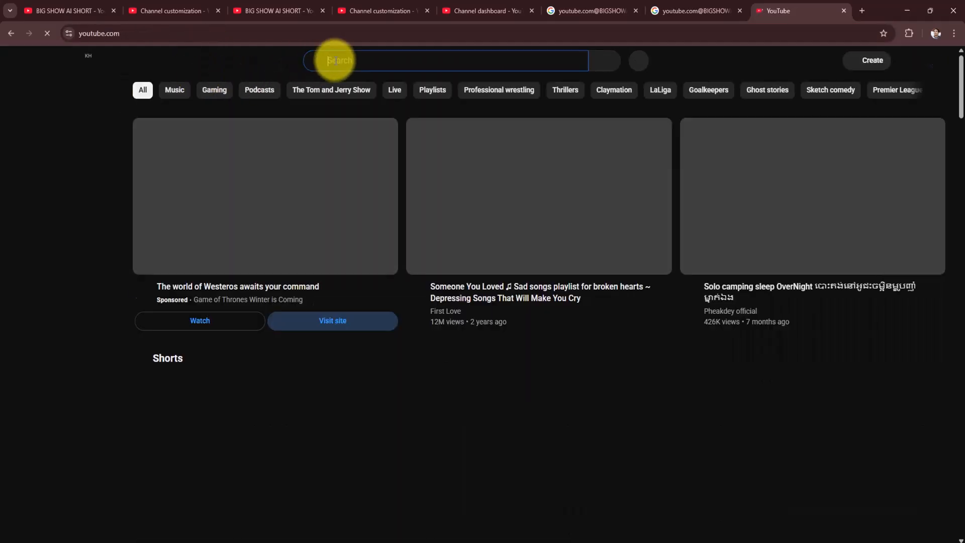
{"action": "left_click", "coordinate": [334, 61]}
{"action": "key", "text": "ctrl+v"}
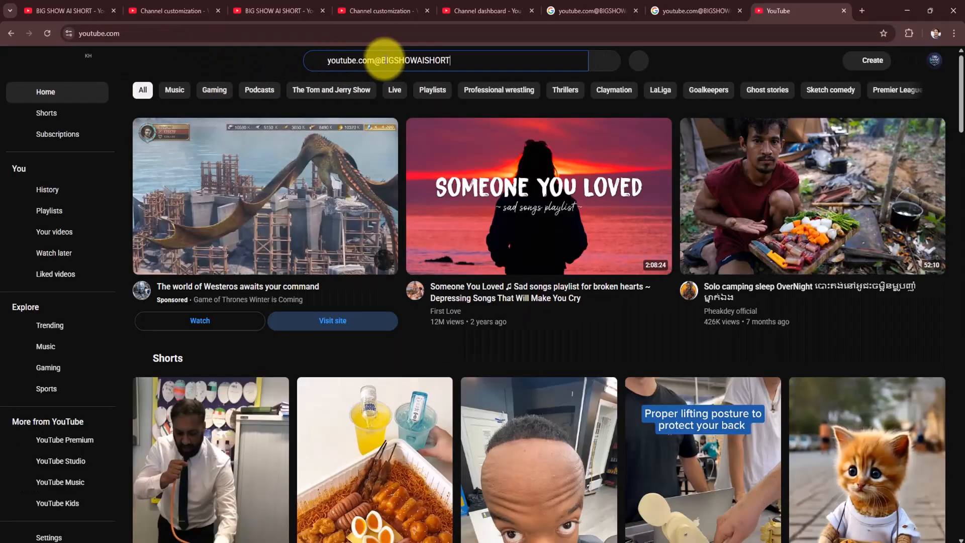
{"action": "left_click_drag", "start_coordinate": [375, 61], "coordinate": [249, 61]}
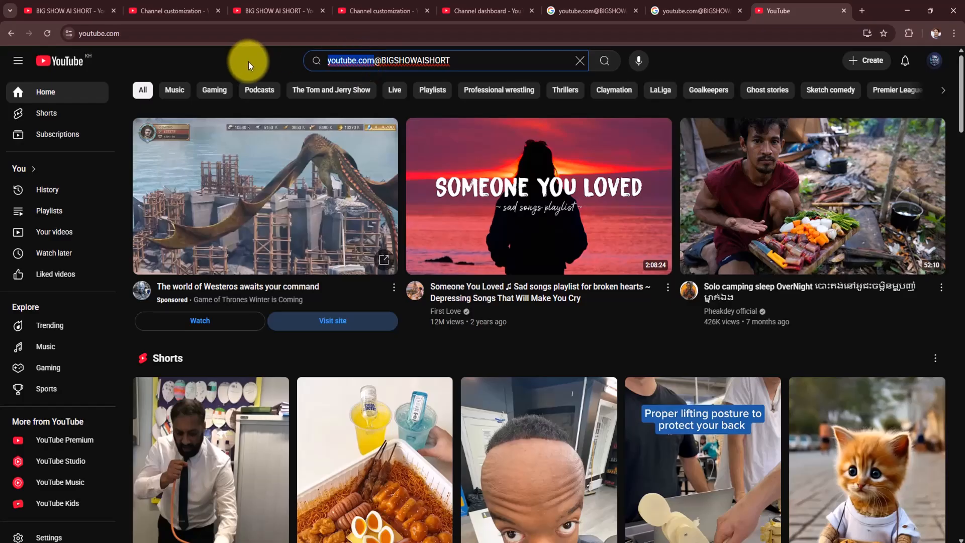
{"action": "key", "text": "BackSpace"}
{"action": "left_click", "coordinate": [605, 61]}
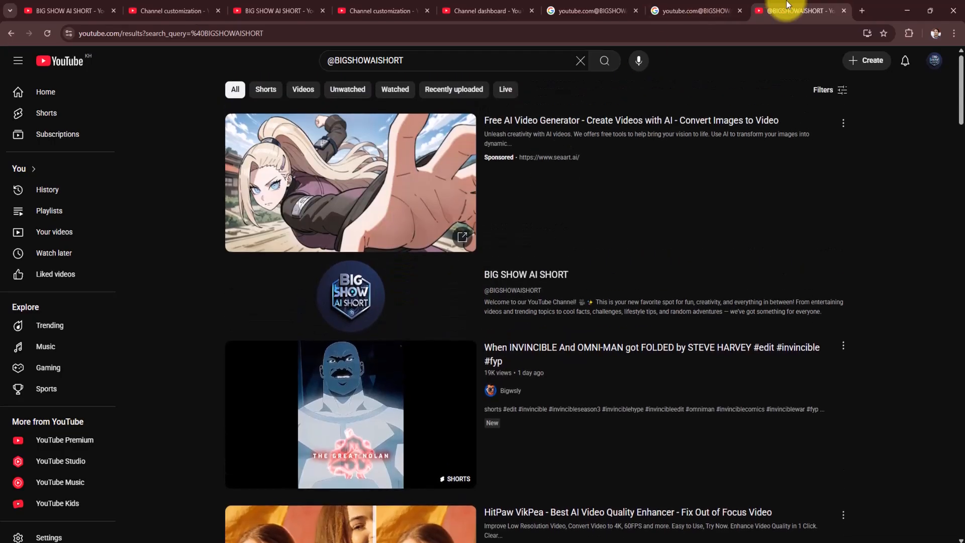
- Close the YouTube search tab and both Google search tabs to return to the channel dashboard
{"action": "left_click", "coordinate": [846, 13]}
{"action": "left_click", "coordinate": [829, 14]}
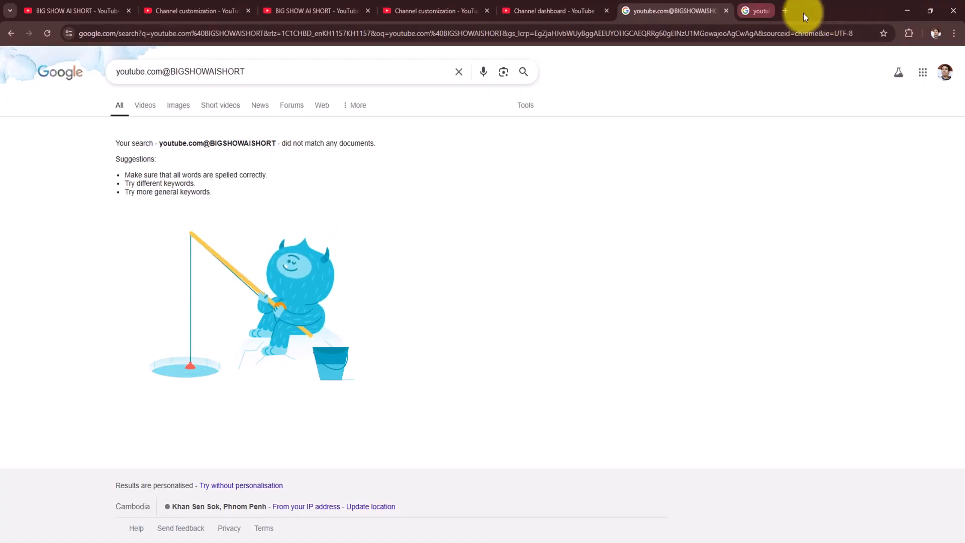
{"action": "left_click", "coordinate": [729, 12]}
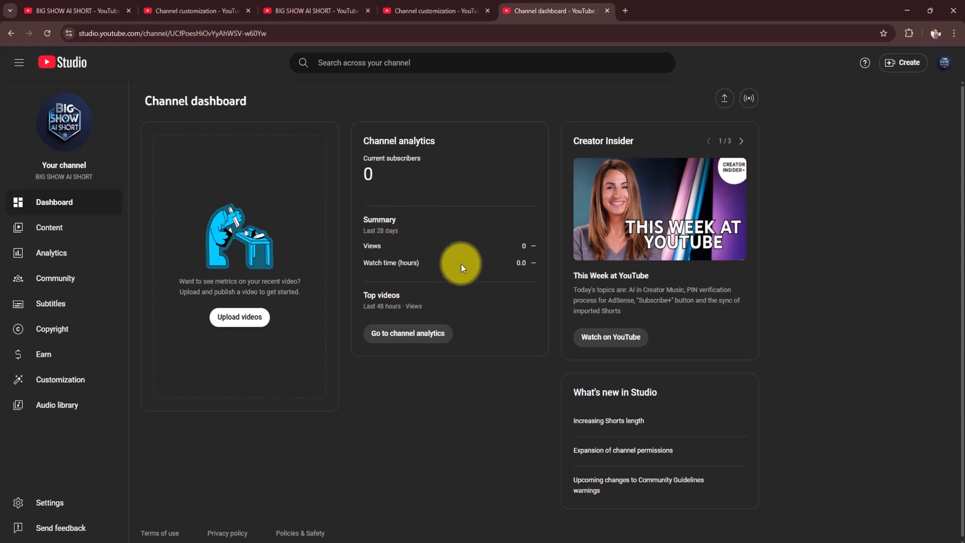
- Open the channel's content page in YouTube Studio
{"action": "left_click", "coordinate": [51, 226]}
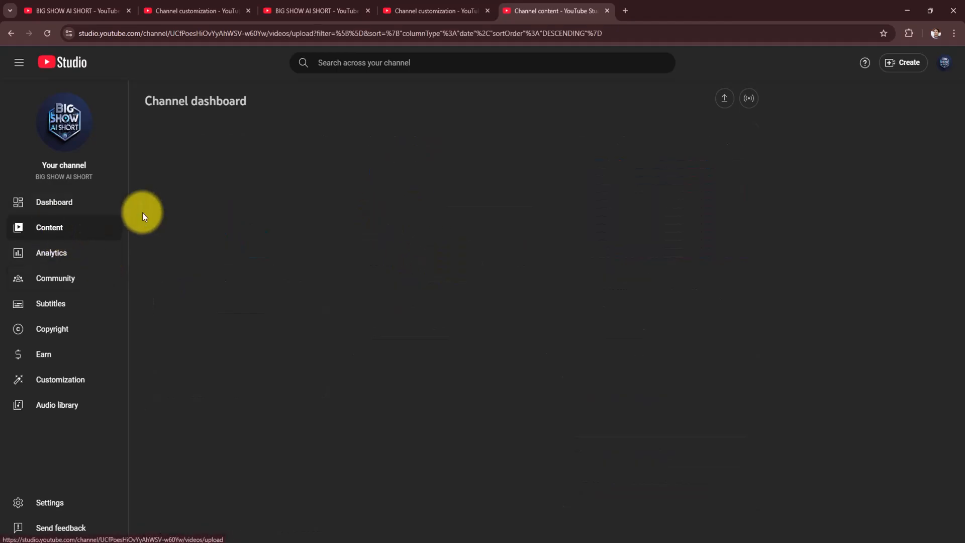
{"action": "left_click", "coordinate": [51, 252]}
{"action": "left_click", "coordinate": [51, 227]}
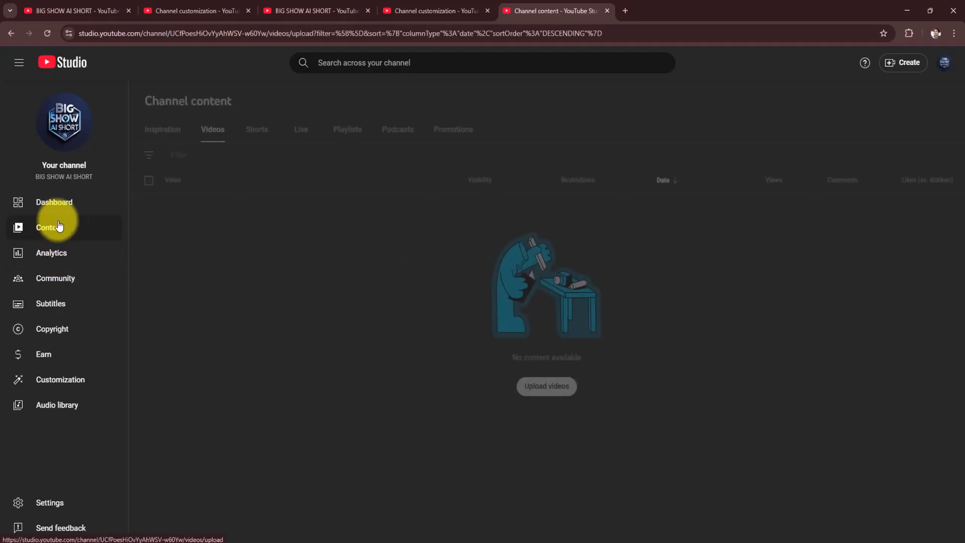
- Open the channel settings and review the basic info and advanced settings of the upload defaults
{"action": "left_click", "coordinate": [56, 502]}
{"action": "left_click", "coordinate": [301, 242]}
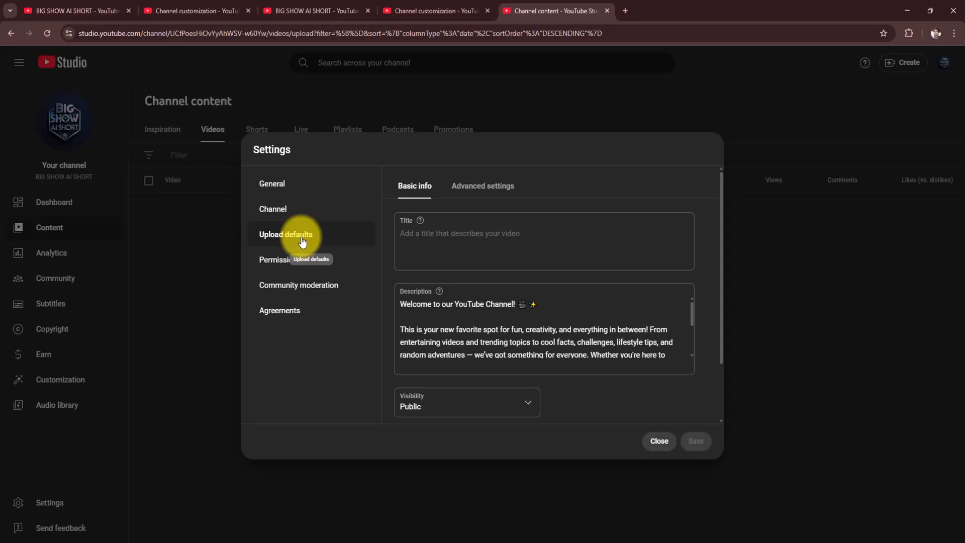
{"action": "left_click", "coordinate": [470, 187]}
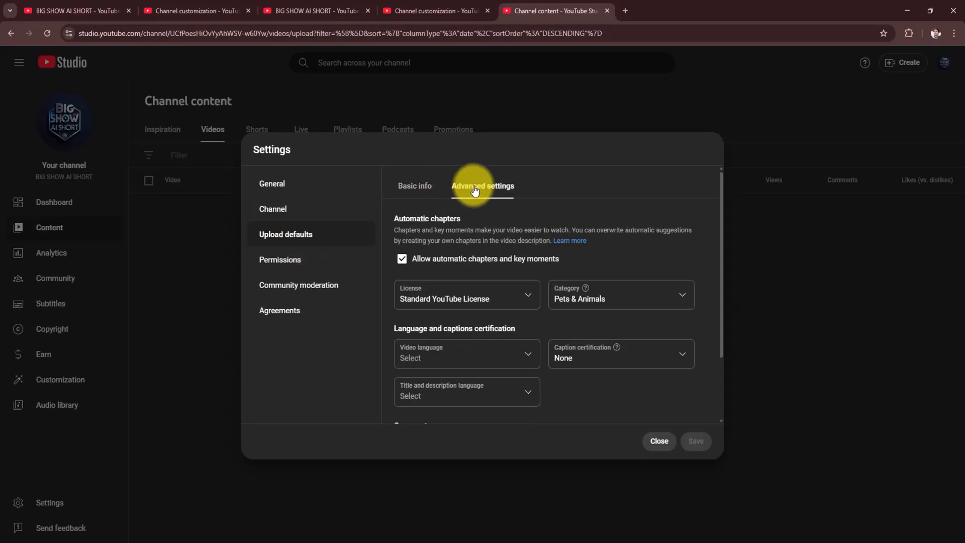
- Review the channel's feature eligibility, examine the requirements for intermediate features, and close the settings
{"action": "left_click", "coordinate": [268, 209]}
{"action": "left_click", "coordinate": [560, 187]}
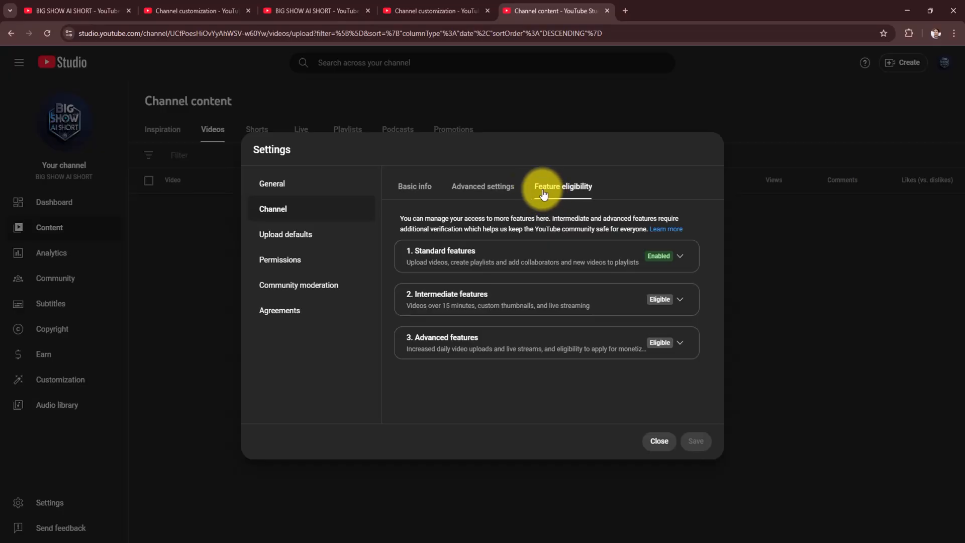
{"action": "left_click", "coordinate": [674, 310]}
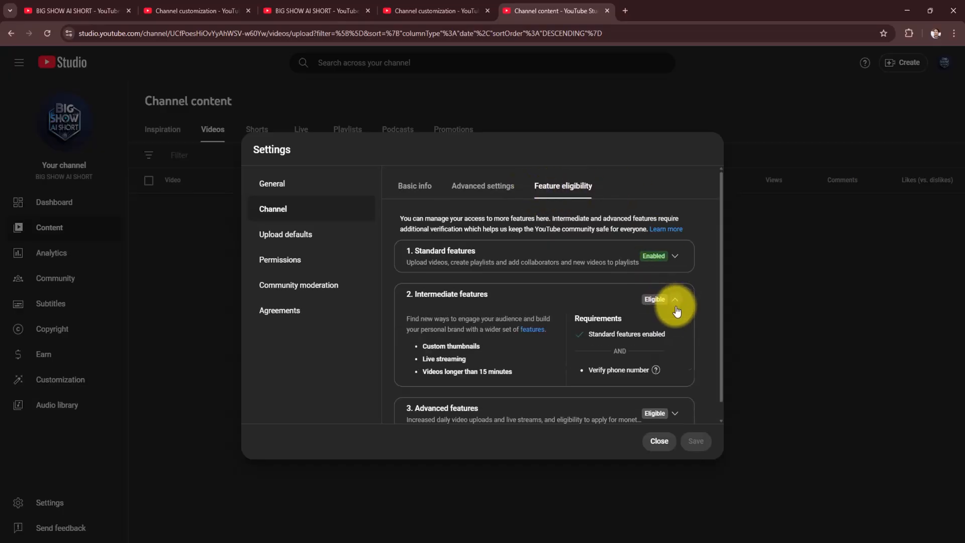
{"action": "scroll", "coordinate": [551, 354], "scroll_direction": "down", "scroll_amount": 1}
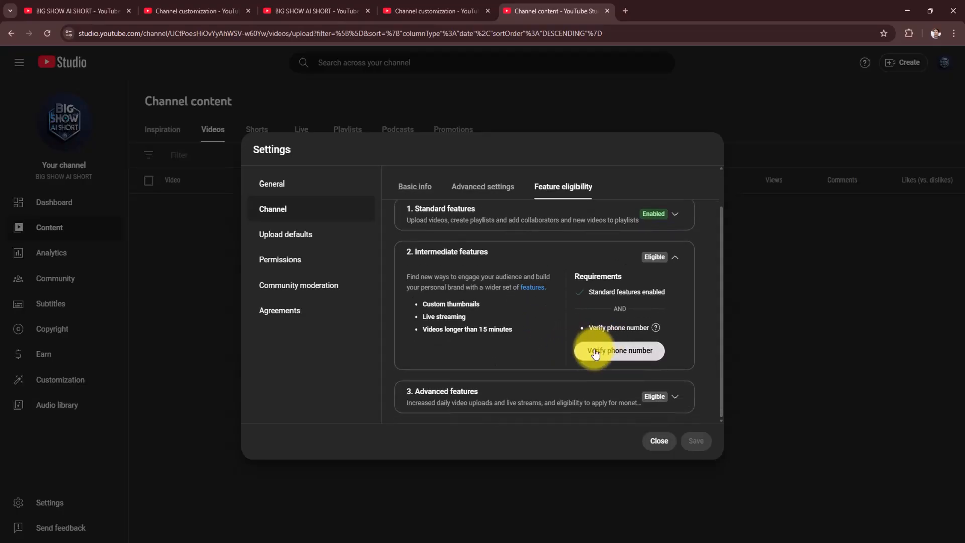
{"action": "left_click", "coordinate": [663, 441]}
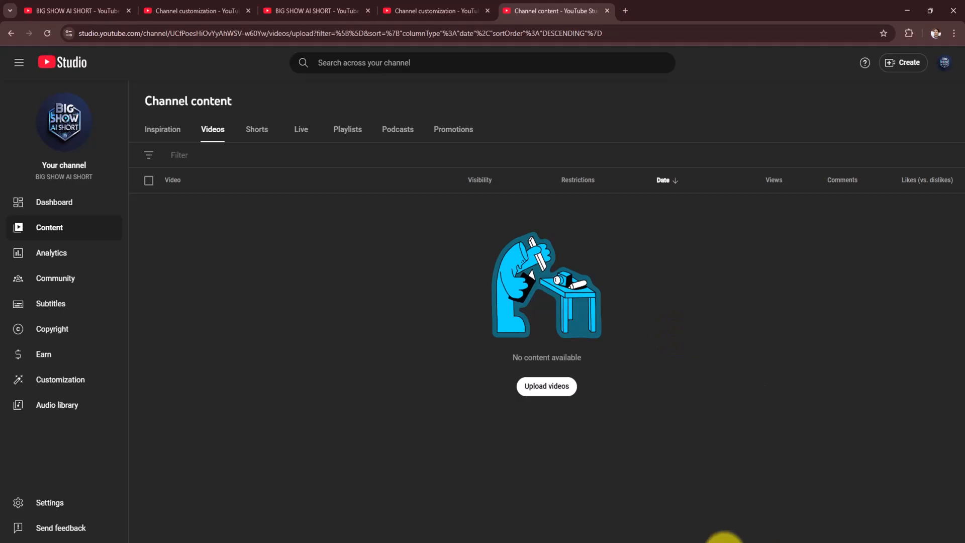
{"action": "left_click", "coordinate": [724, 497]}
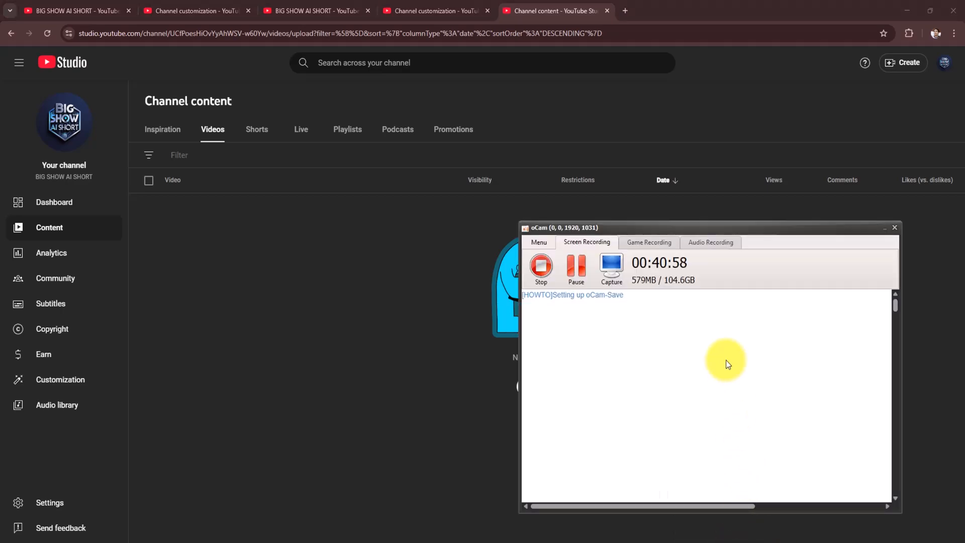